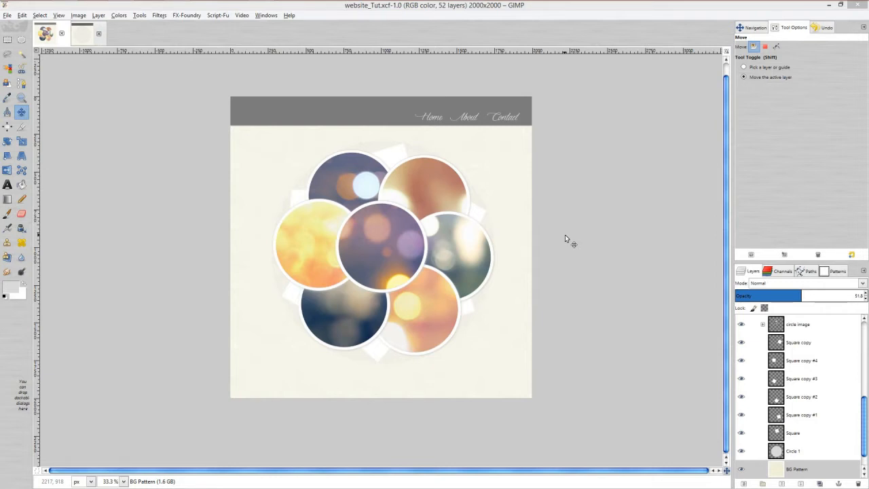
Step: Switch from GIMP to the web browser with the GIMP Users community page
{"action": "mouse_move", "coordinate": [134, 8]}
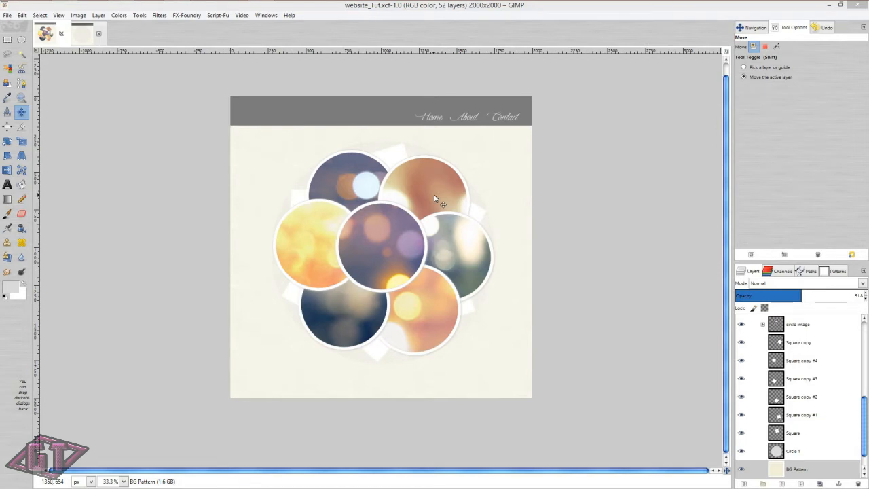
{"action": "key", "text": "alt+Tab"}
{"action": "key", "text": "alt+Tab"}
{"action": "key", "text": "alt+Tab"}
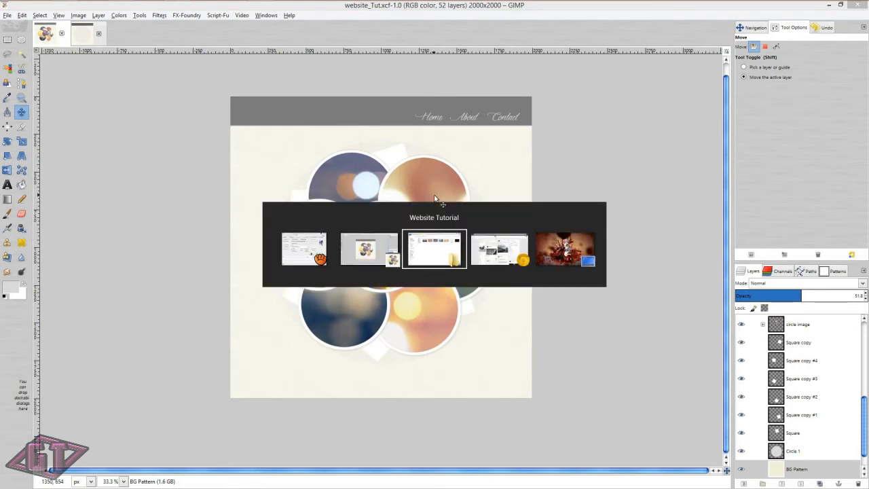
{"action": "key", "text": "alt+Tab"}
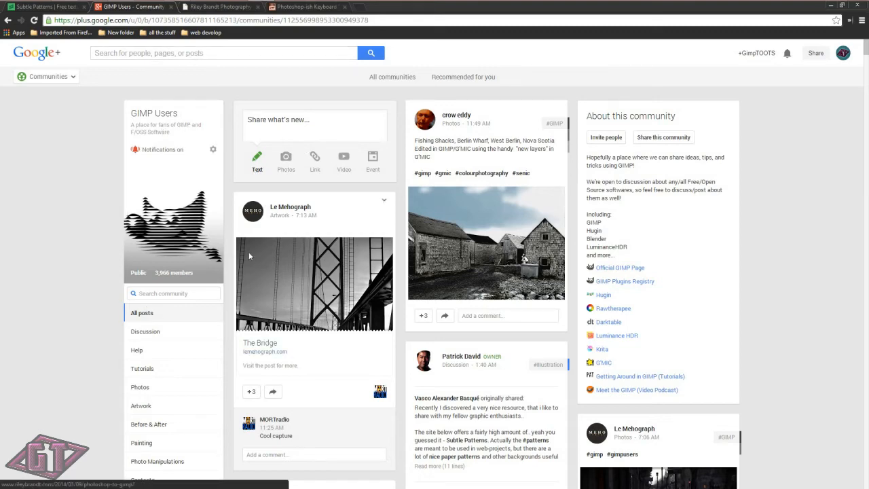
Step: Look through the posts and resource links of the GIMP Users community on Google+
{"action": "scroll", "coordinate": [482, 292], "scroll_direction": "down", "scroll_amount": 1}
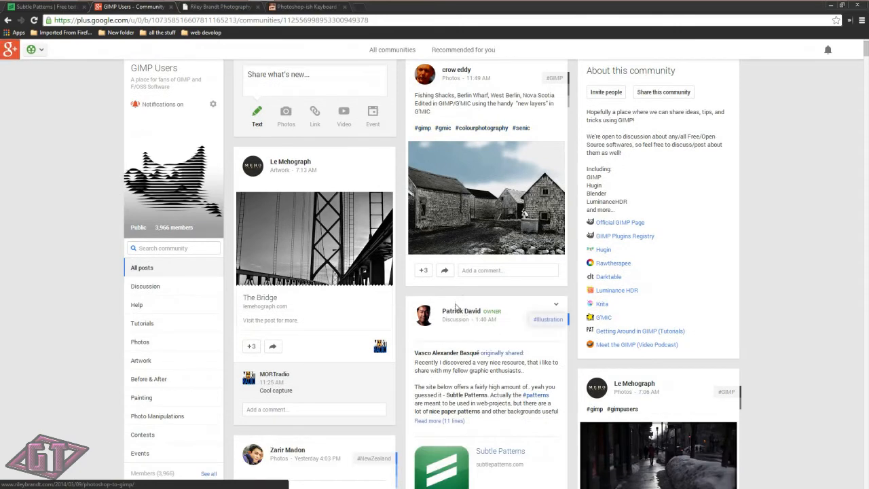
{"action": "scroll", "coordinate": [79, 152], "scroll_direction": "up", "scroll_amount": 1}
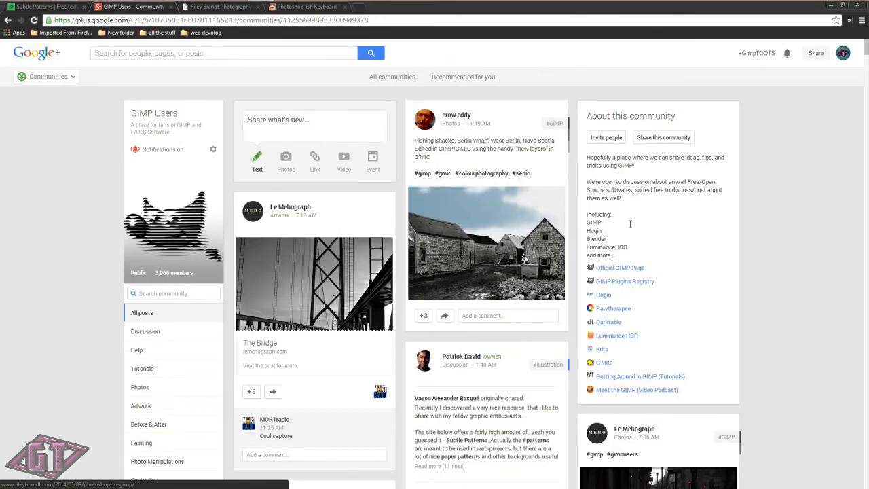
{"action": "scroll", "coordinate": [839, 274], "scroll_direction": "down", "scroll_amount": 1}
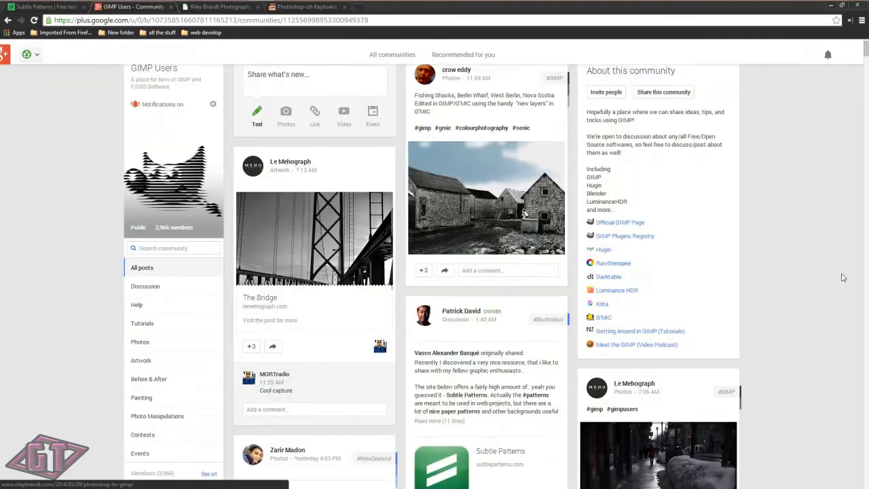
{"action": "scroll", "coordinate": [841, 271], "scroll_direction": "up", "scroll_amount": 1}
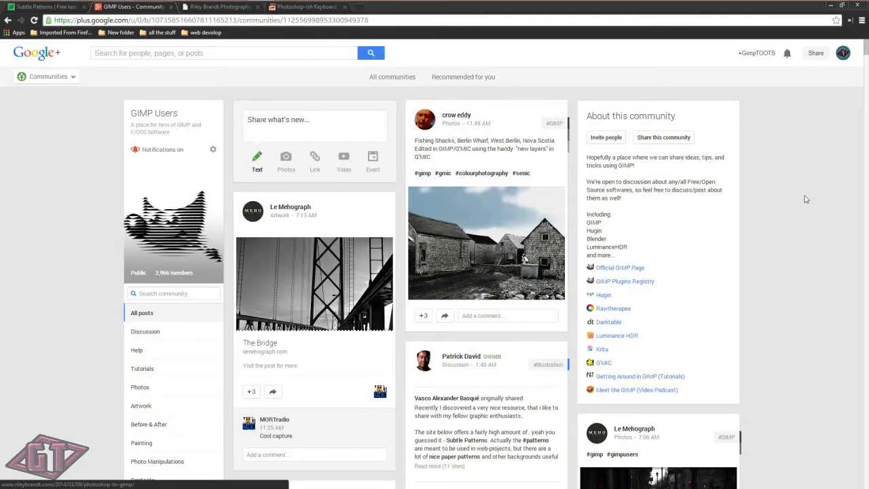
{"action": "scroll", "coordinate": [812, 270], "scroll_direction": "down", "scroll_amount": 7}
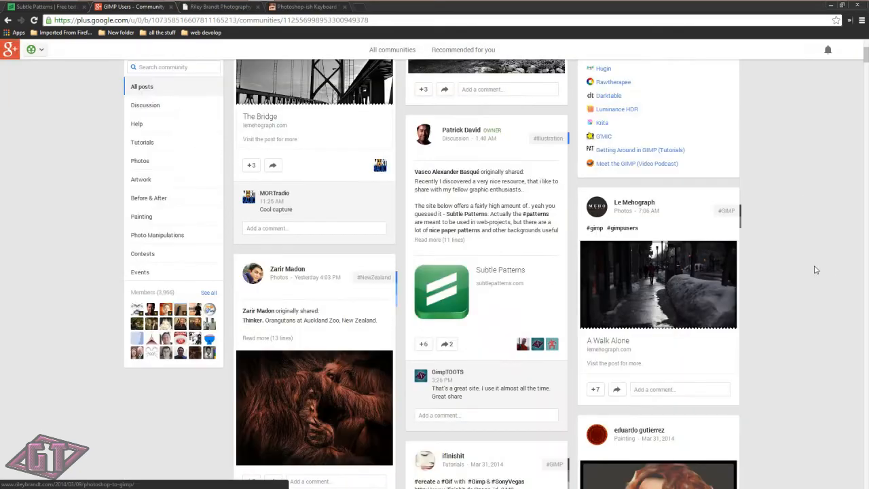
{"action": "scroll", "coordinate": [817, 273], "scroll_direction": "down", "scroll_amount": 3}
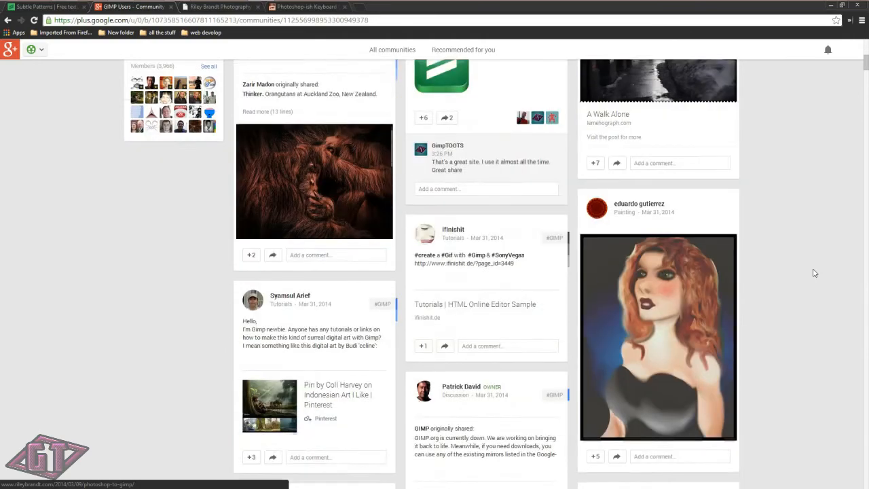
{"action": "scroll", "coordinate": [806, 272], "scroll_direction": "down", "scroll_amount": 3}
{"action": "scroll", "coordinate": [810, 267], "scroll_direction": "up", "scroll_amount": 15}
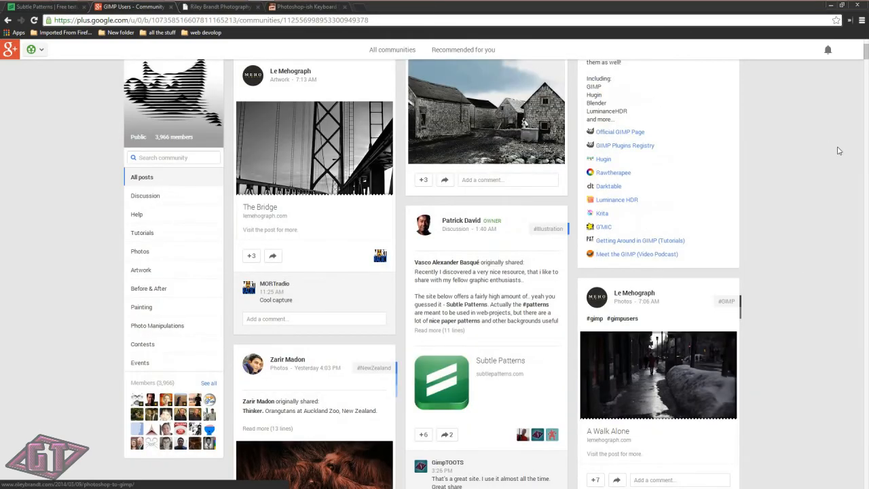
{"action": "scroll", "coordinate": [839, 151], "scroll_direction": "up", "scroll_amount": 3}
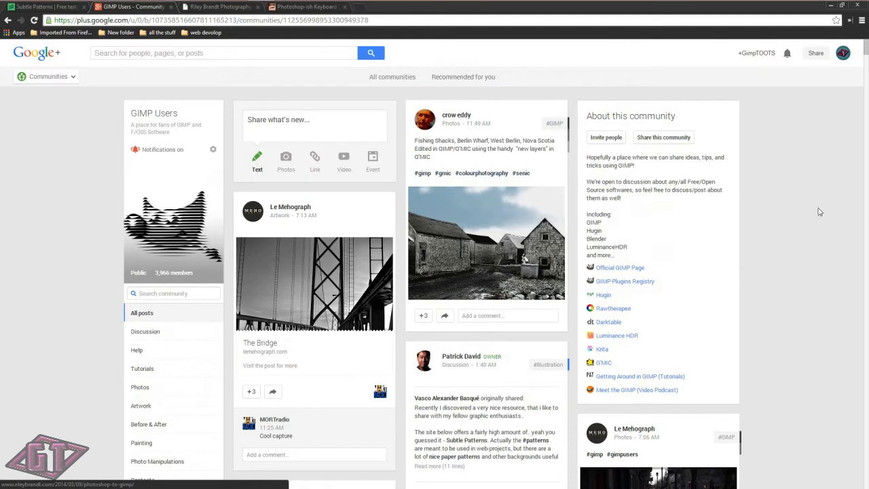
{"action": "scroll", "coordinate": [794, 248], "scroll_direction": "down", "scroll_amount": 5}
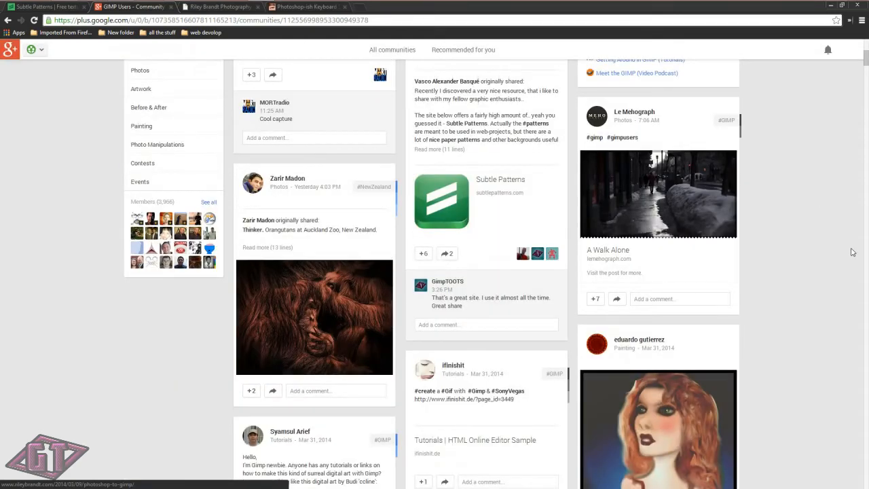
{"action": "scroll", "coordinate": [853, 252], "scroll_direction": "down", "scroll_amount": 5}
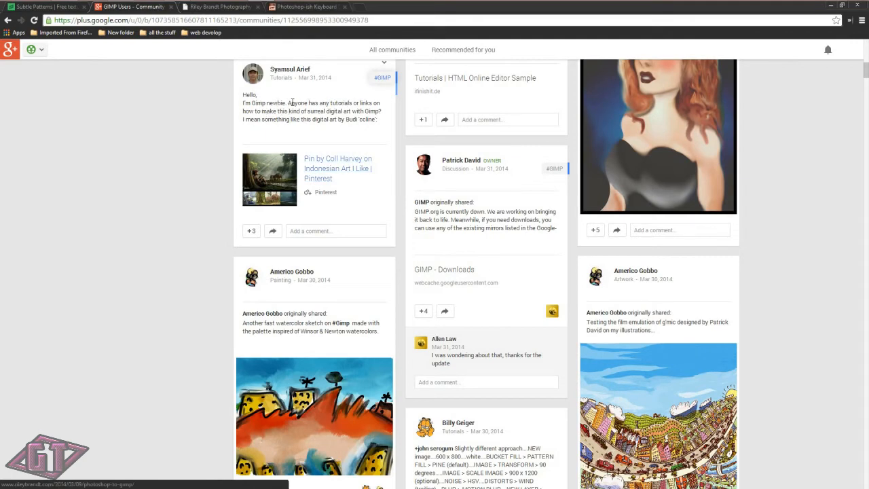
{"action": "left_click_drag", "start_coordinate": [290, 103], "coordinate": [320, 103]}
{"action": "left_click", "coordinate": [807, 158]}
{"action": "scroll", "coordinate": [809, 165], "scroll_direction": "down", "scroll_amount": 5}
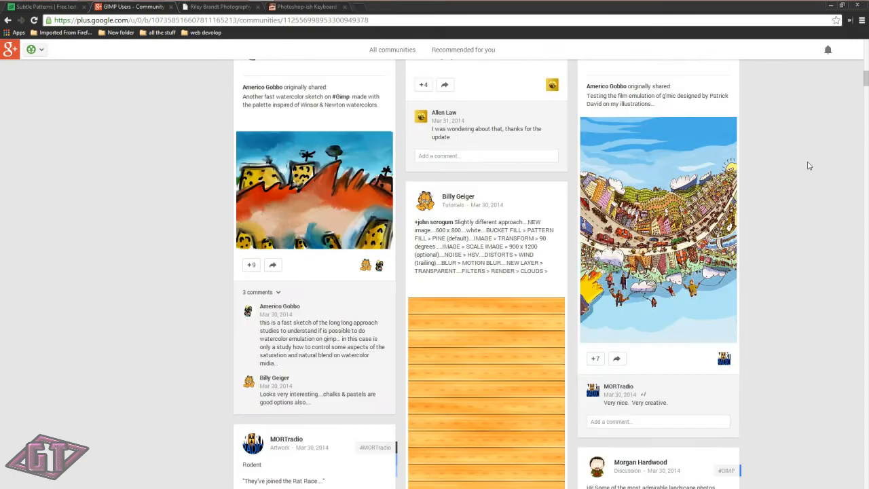
{"action": "scroll", "coordinate": [786, 213], "scroll_direction": "down", "scroll_amount": 5}
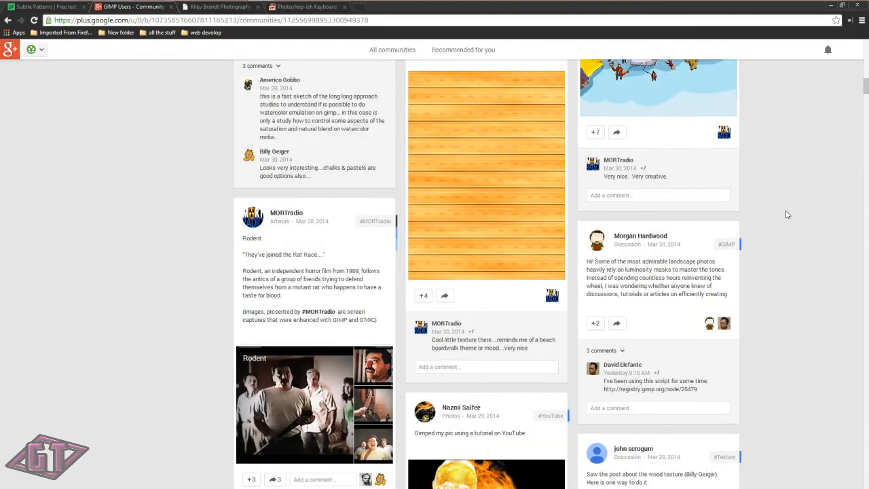
{"action": "scroll", "coordinate": [787, 214], "scroll_direction": "up", "scroll_amount": 20}
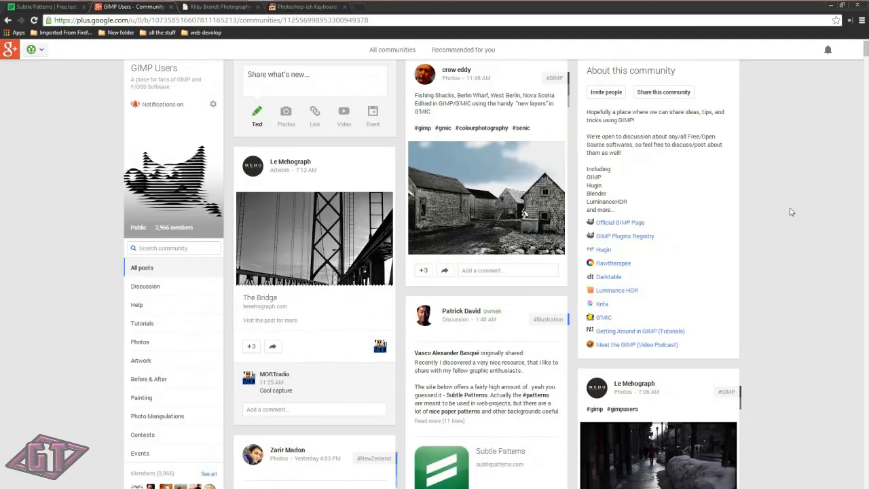
{"action": "scroll", "coordinate": [788, 212], "scroll_direction": "down", "scroll_amount": 1}
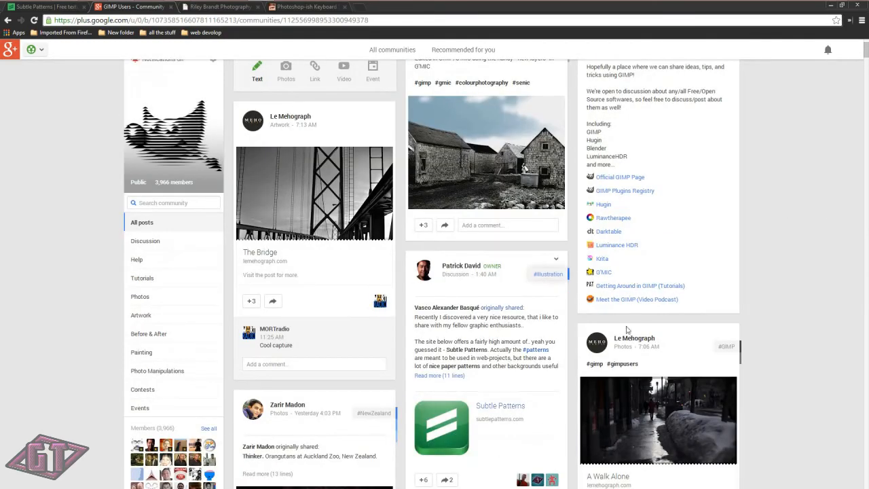
{"action": "scroll", "coordinate": [848, 277], "scroll_direction": "down", "scroll_amount": 2}
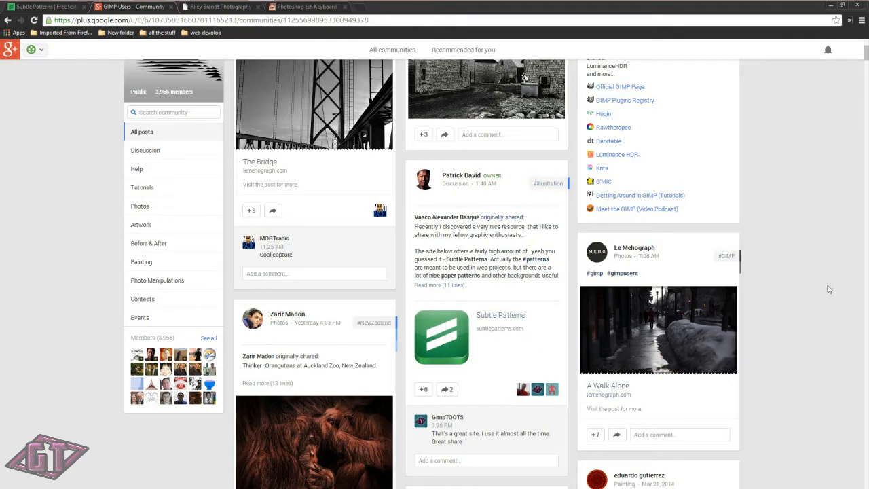
{"action": "scroll", "coordinate": [829, 289], "scroll_direction": "down", "scroll_amount": 1}
{"action": "scroll", "coordinate": [842, 263], "scroll_direction": "down", "scroll_amount": 3}
{"action": "scroll", "coordinate": [838, 265], "scroll_direction": "down", "scroll_amount": 5}
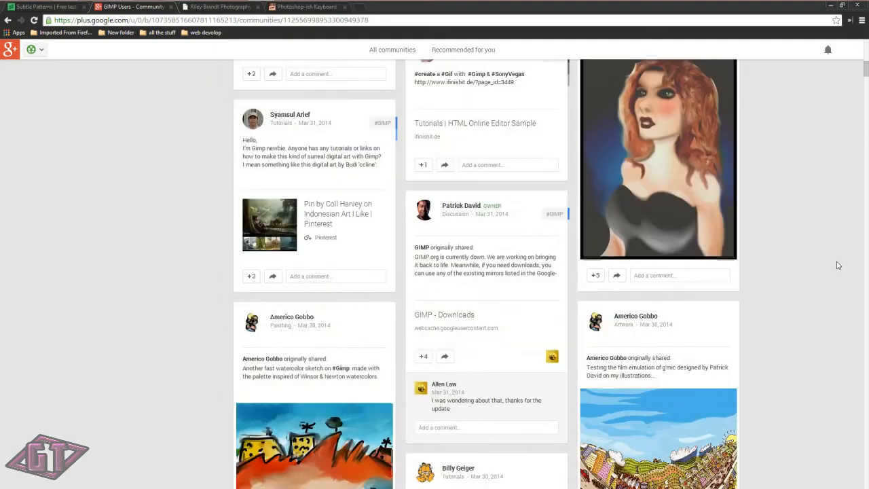
{"action": "scroll", "coordinate": [834, 258], "scroll_direction": "up", "scroll_amount": 15}
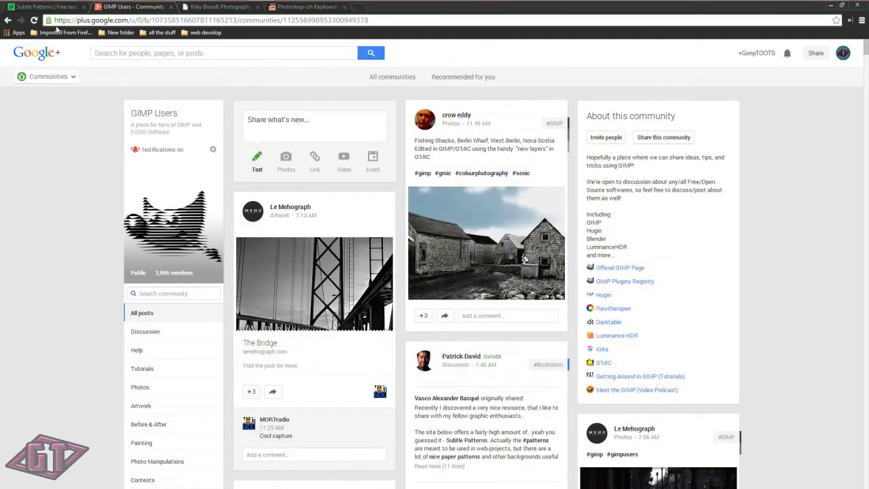
Step: Go to the open Subtle Patterns site and examine the downloadable background patterns on page 3
{"action": "left_click", "coordinate": [48, 6]}
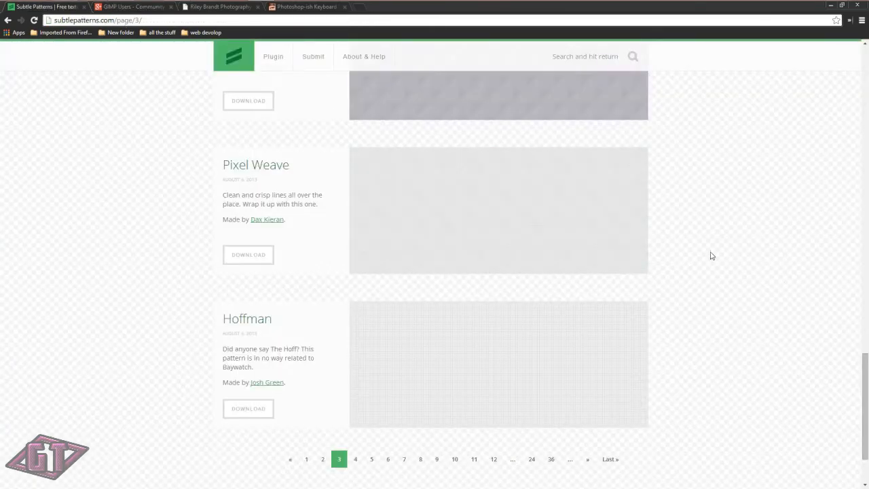
{"action": "scroll", "coordinate": [711, 255], "scroll_direction": "up", "scroll_amount": 7}
{"action": "scroll", "coordinate": [738, 255], "scroll_direction": "down", "scroll_amount": 1}
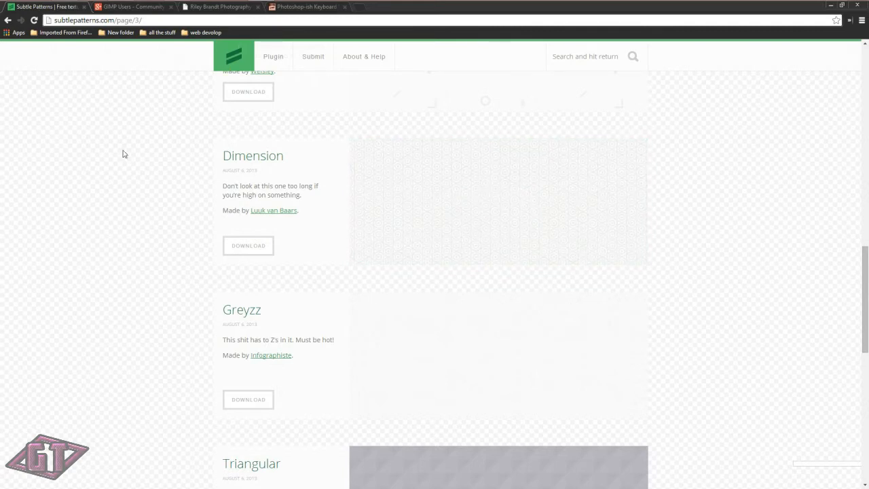
{"action": "scroll", "coordinate": [780, 174], "scroll_direction": "up", "scroll_amount": 2}
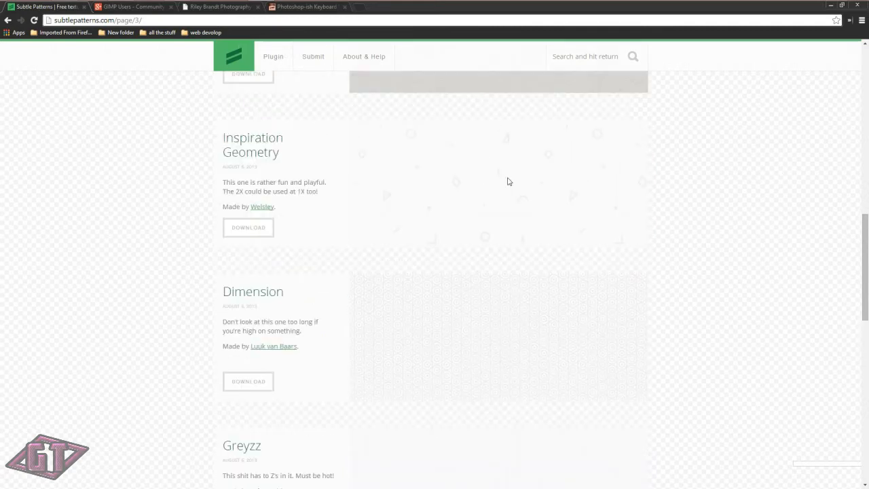
{"action": "scroll", "coordinate": [717, 188], "scroll_direction": "up", "scroll_amount": 1}
{"action": "scroll", "coordinate": [717, 188], "scroll_direction": "up", "scroll_amount": 2}
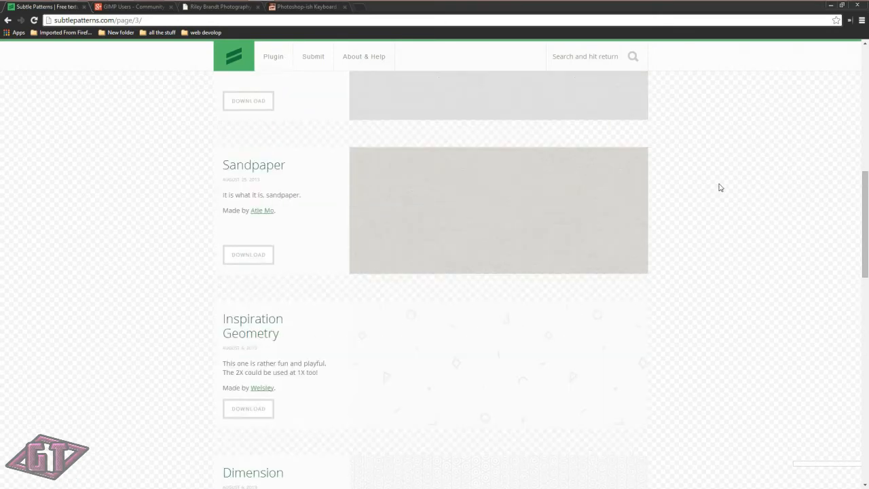
{"action": "scroll", "coordinate": [718, 189], "scroll_direction": "down", "scroll_amount": 9}
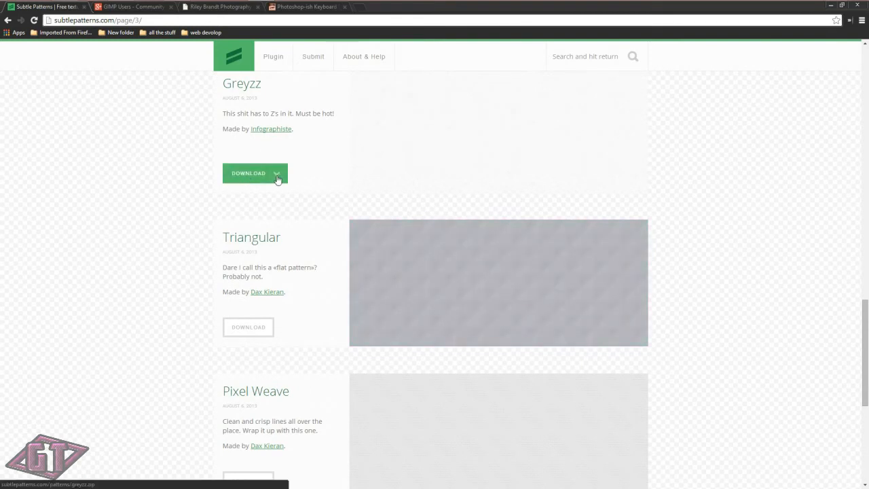
{"action": "scroll", "coordinate": [727, 318], "scroll_direction": "down", "scroll_amount": 2}
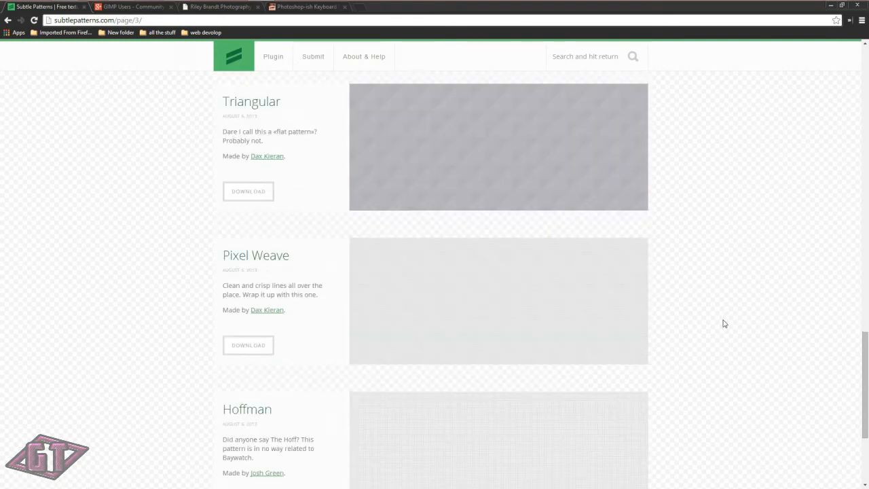
{"action": "scroll", "coordinate": [706, 310], "scroll_direction": "down", "scroll_amount": 1}
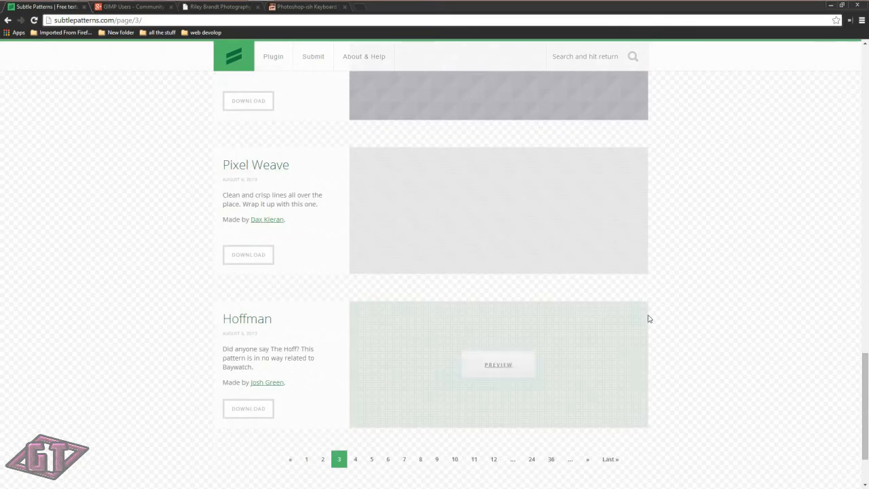
{"action": "scroll", "coordinate": [750, 220], "scroll_direction": "up", "scroll_amount": 1}
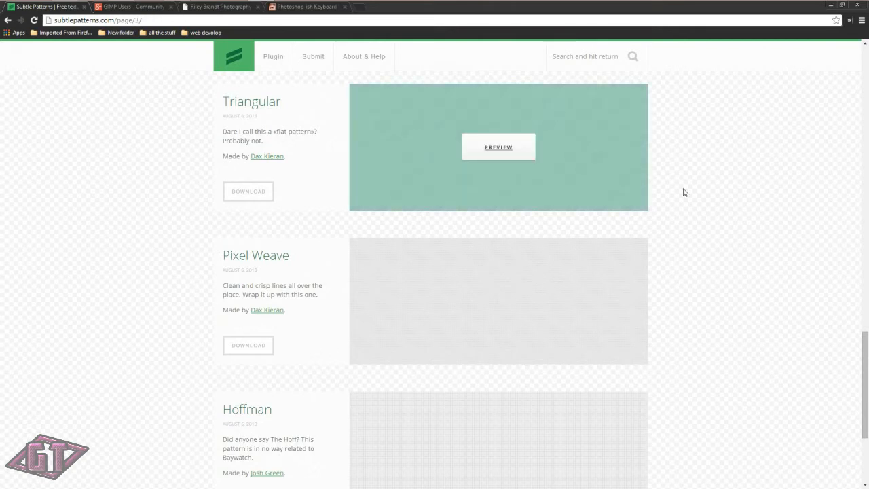
{"action": "scroll", "coordinate": [767, 222], "scroll_direction": "up", "scroll_amount": 2}
{"action": "scroll", "coordinate": [766, 226], "scroll_direction": "up", "scroll_amount": 7}
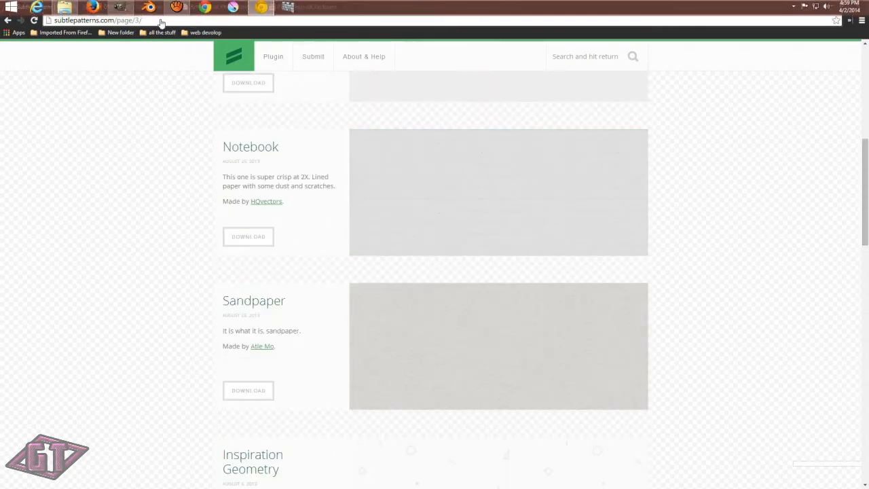
{"action": "scroll", "coordinate": [756, 326], "scroll_direction": "down", "scroll_amount": 3}
{"action": "scroll", "coordinate": [757, 338], "scroll_direction": "down", "scroll_amount": 7}
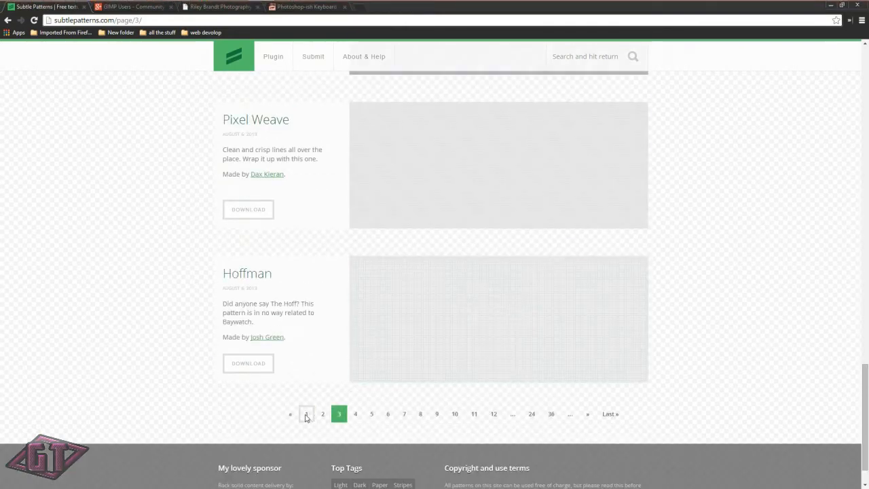
{"action": "scroll", "coordinate": [810, 303], "scroll_direction": "up", "scroll_amount": 7}
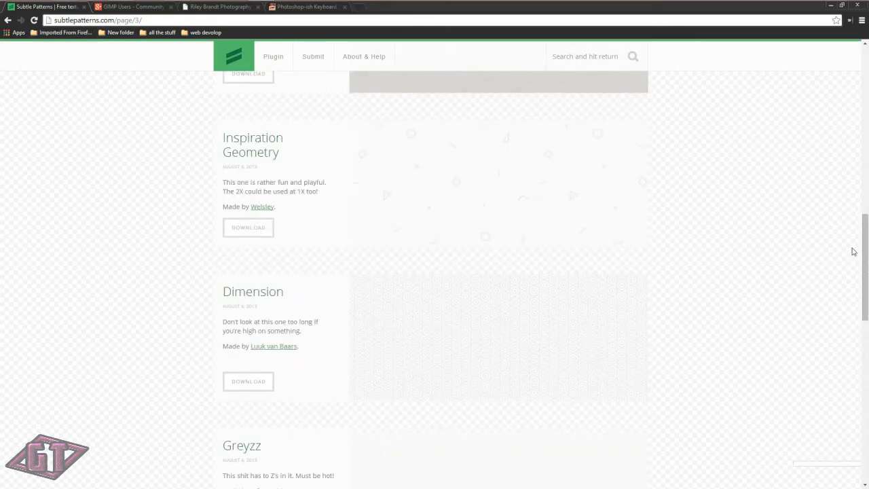
{"action": "scroll", "coordinate": [852, 251], "scroll_direction": "up", "scroll_amount": 1}
{"action": "scroll", "coordinate": [841, 261], "scroll_direction": "down", "scroll_amount": 2}
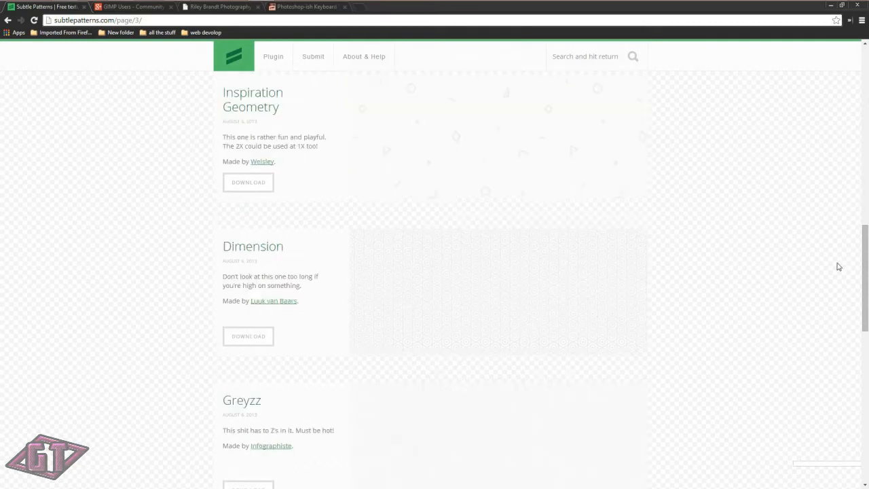
Step: Switch back to the website_Tut image in GIMP
{"action": "mouse_move", "coordinate": [204, 4]}
{"action": "key", "text": "alt+Tab"}
{"action": "key", "text": "alt+Tab"}
{"action": "key", "text": "alt+Tab"}
{"action": "key", "text": "alt+Tab"}
{"action": "key", "text": "alt+Tab"}
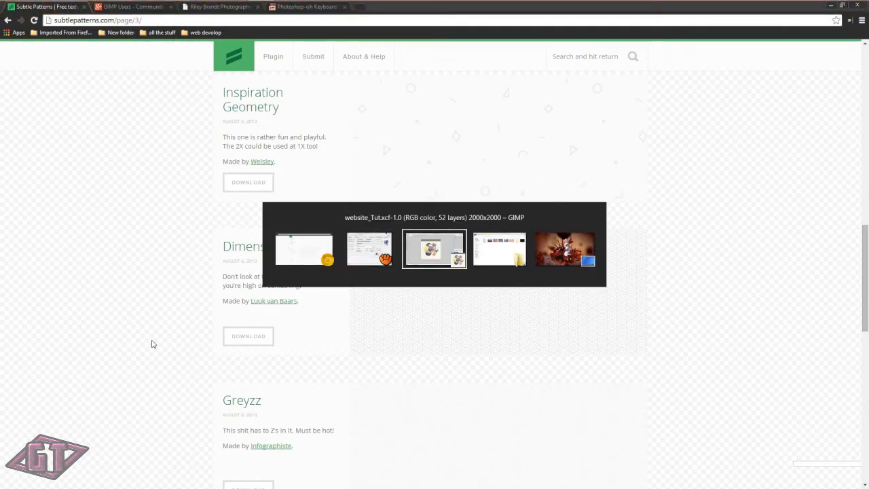
{"action": "key", "text": "alt+Tab"}
{"action": "key", "text": "alt+Tab"}
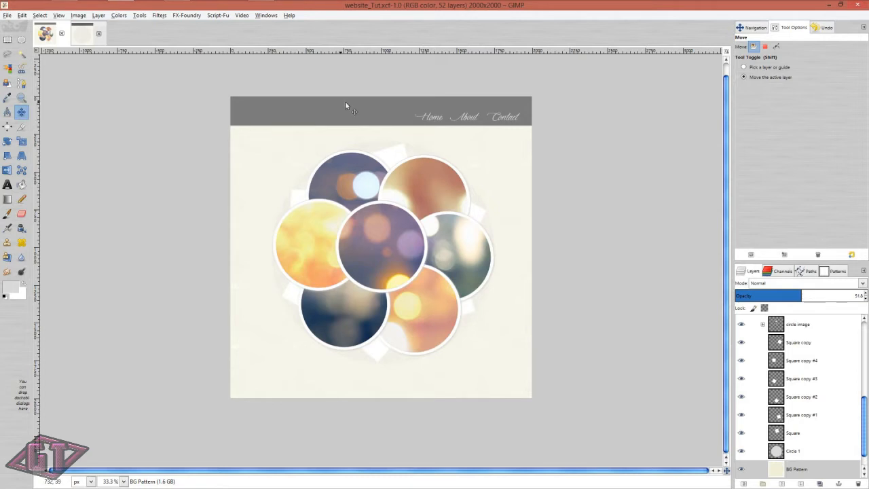
{"action": "left_click", "coordinate": [6, 16]}
{"action": "left_click", "coordinate": [10, 25]}
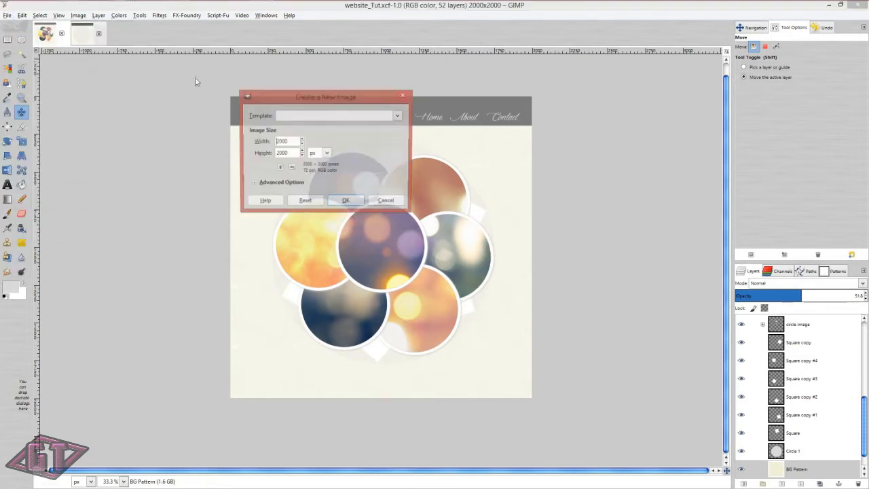
{"action": "left_click", "coordinate": [355, 204]}
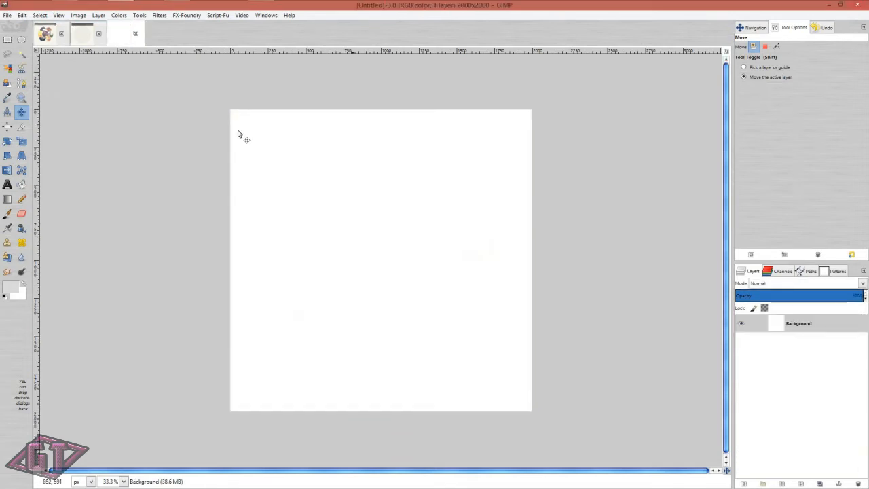
{"action": "left_click", "coordinate": [136, 34]}
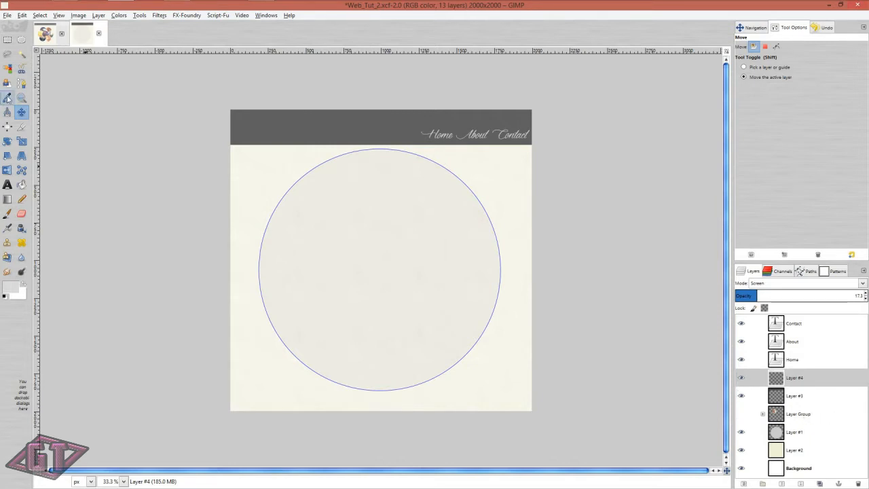
Step: Create a new blank image of 2000 × 2000 px
{"action": "left_click", "coordinate": [8, 15]}
{"action": "left_click", "coordinate": [12, 28]}
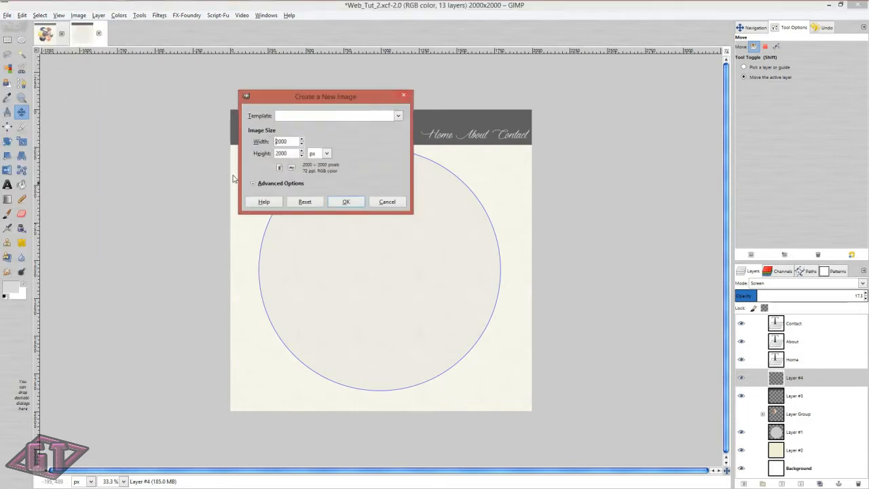
{"action": "left_click", "coordinate": [343, 205]}
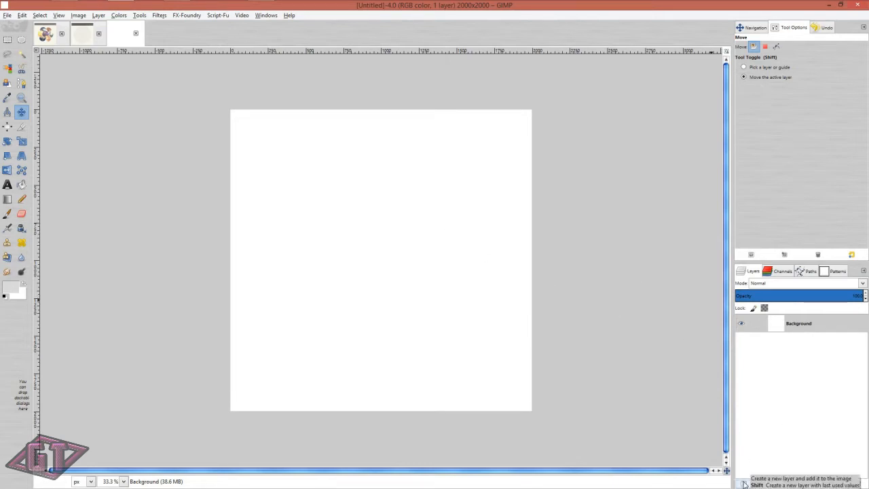
Step: Add a transparent 2000 × 2000 px layer above the Background and name it Pattern
{"action": "key", "text": "ctrl"}
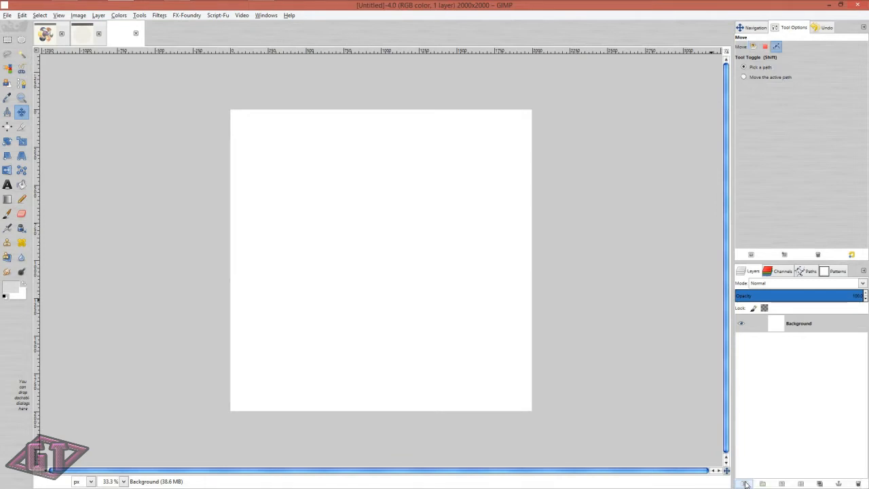
{"action": "left_click", "coordinate": [745, 483]}
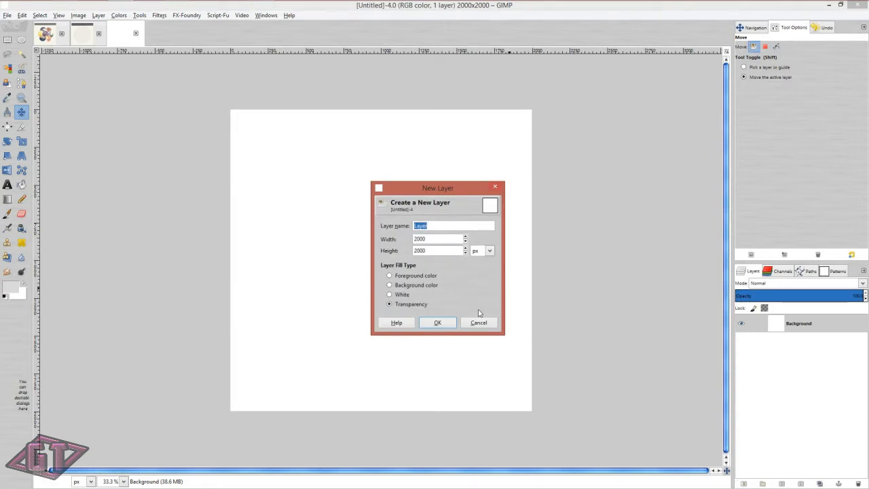
{"action": "left_click", "coordinate": [437, 323]}
{"action": "double_click", "coordinate": [796, 328]}
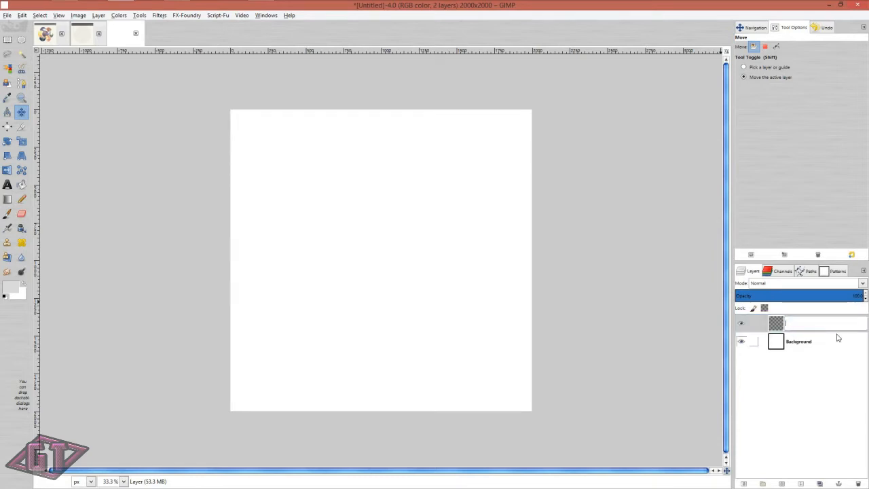
{"action": "key", "text": "Return"}
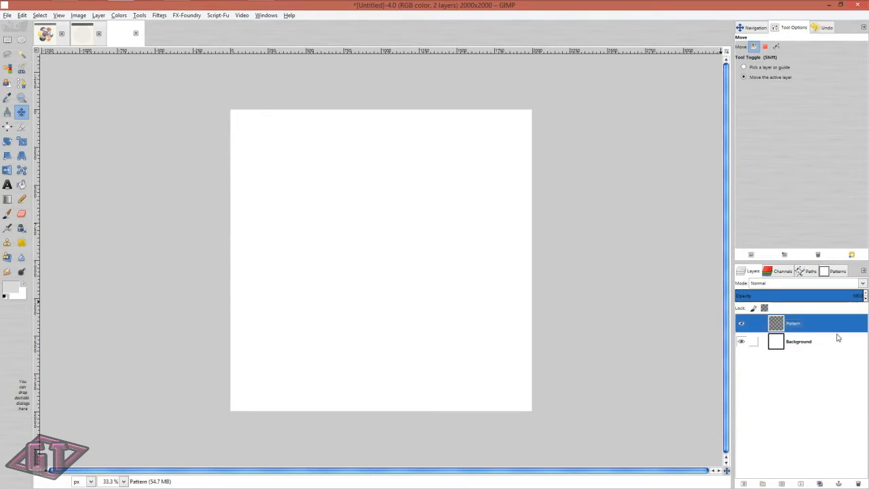
Step: Import the skulls image from the Website Tutorial folder into the new image as a layer
{"action": "left_click", "coordinate": [74, 4]}
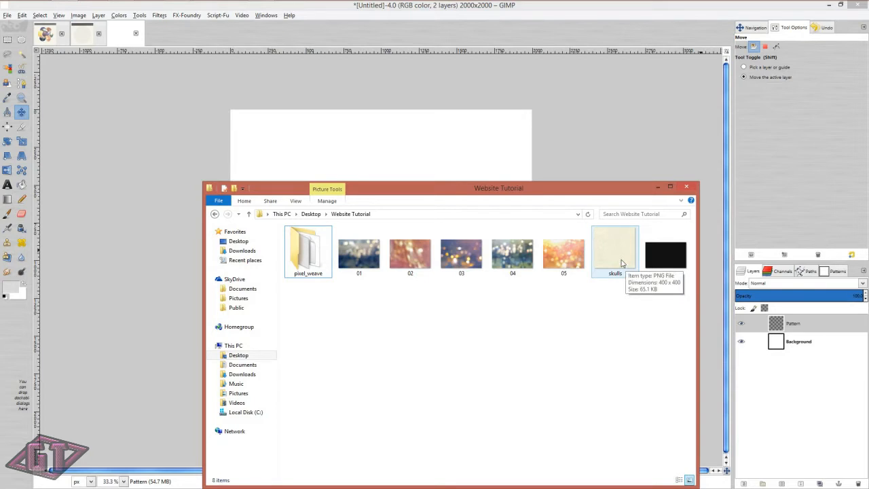
{"action": "left_click_drag", "start_coordinate": [619, 250], "coordinate": [382, 138]}
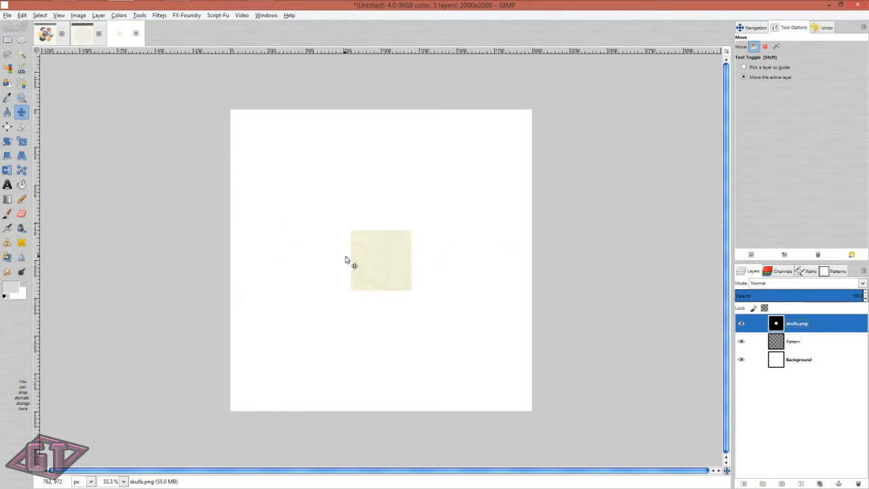
Step: Select the pixels of the skulls.png layer using Alpha to Selection and copy them to the clipboard
{"action": "key", "text": "ctrl+a"}
{"action": "key", "text": "ctrl+shift+a"}
{"action": "left_click", "coordinate": [40, 14]}
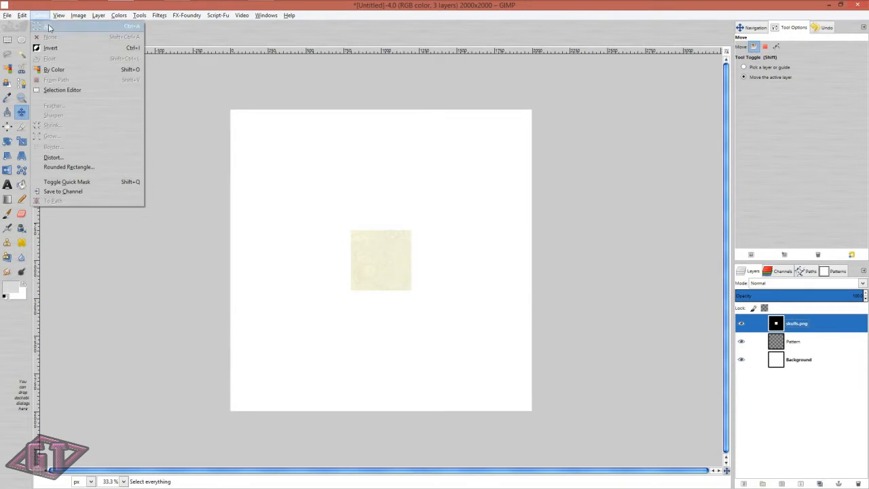
{"action": "left_click", "coordinate": [822, 326]}
{"action": "right_click", "coordinate": [823, 326]}
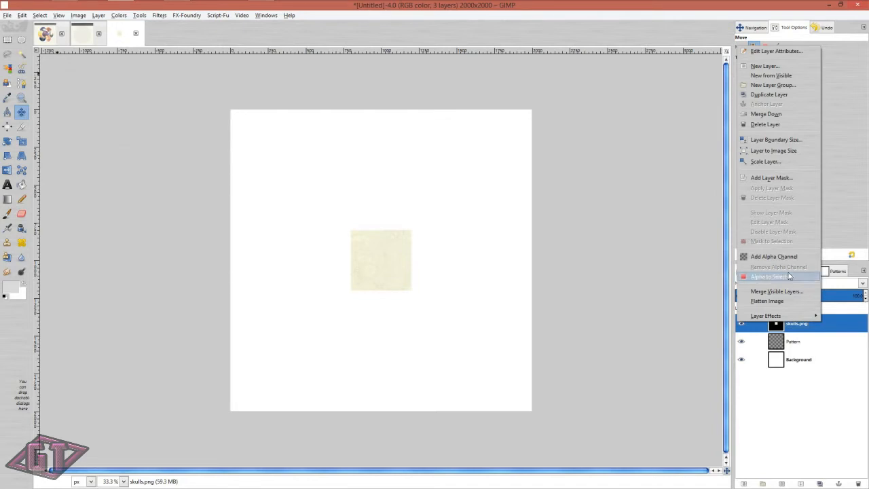
{"action": "left_click", "coordinate": [795, 278]}
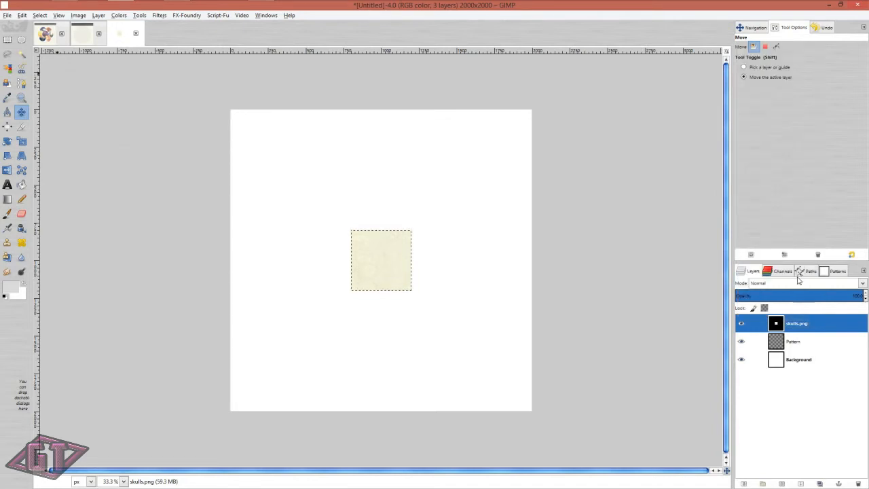
{"action": "left_click", "coordinate": [26, 15]}
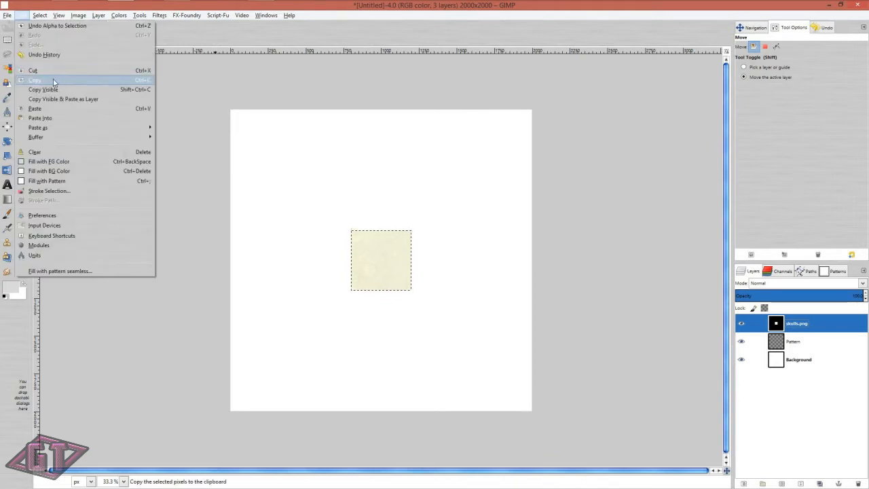
{"action": "left_click", "coordinate": [54, 82]}
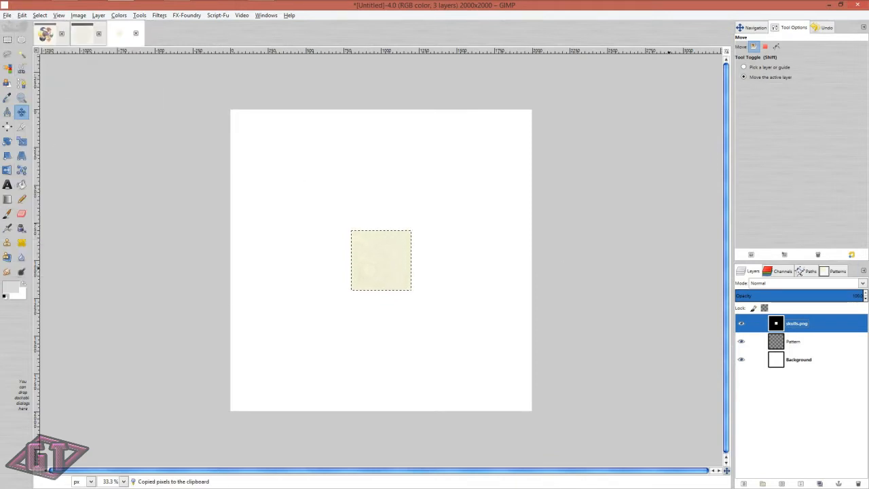
Step: Close the Patterns dialog and add it back to the dock beside the layers, channels and paths
{"action": "left_click", "coordinate": [835, 271]}
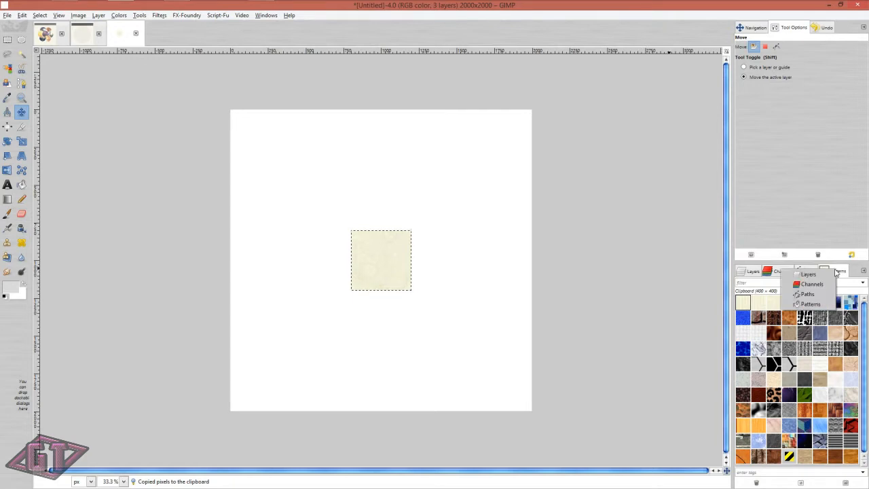
{"action": "left_click", "coordinate": [862, 271]}
{"action": "mouse_move", "coordinate": [817, 287]}
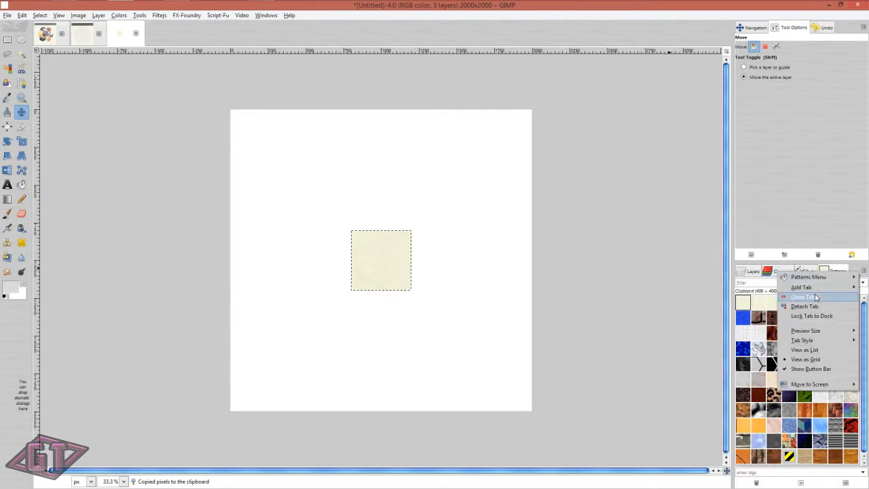
{"action": "left_click", "coordinate": [811, 296]}
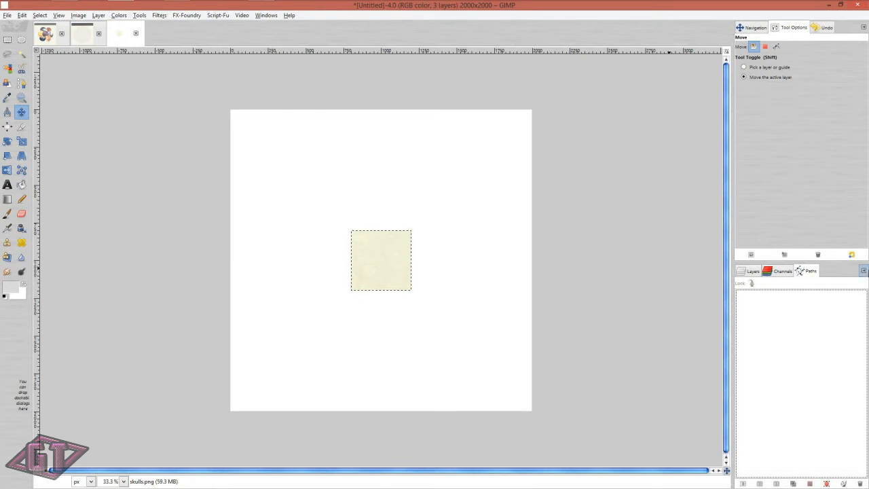
{"action": "left_click", "coordinate": [864, 270]}
{"action": "mouse_move", "coordinate": [859, 276]}
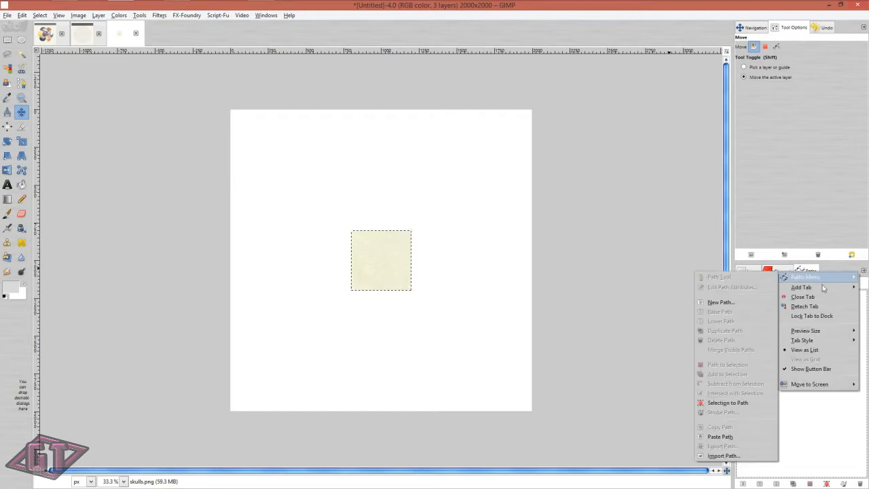
{"action": "mouse_move", "coordinate": [822, 289]}
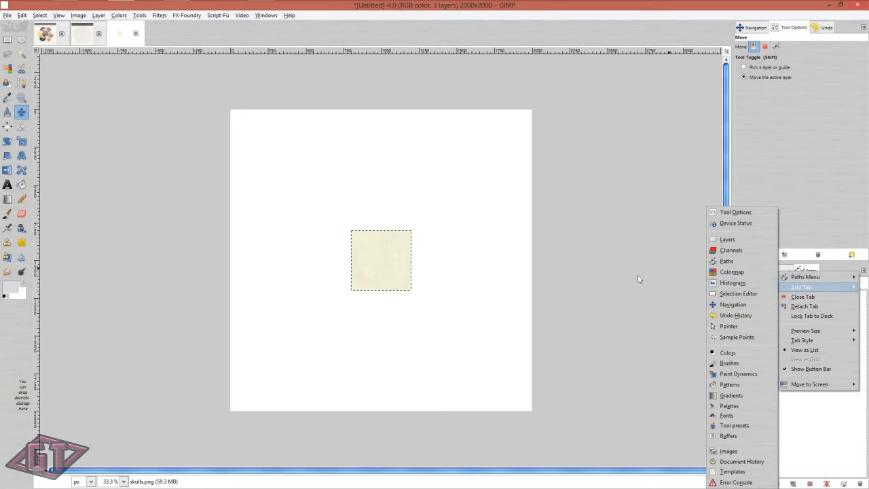
{"action": "left_click", "coordinate": [747, 386]}
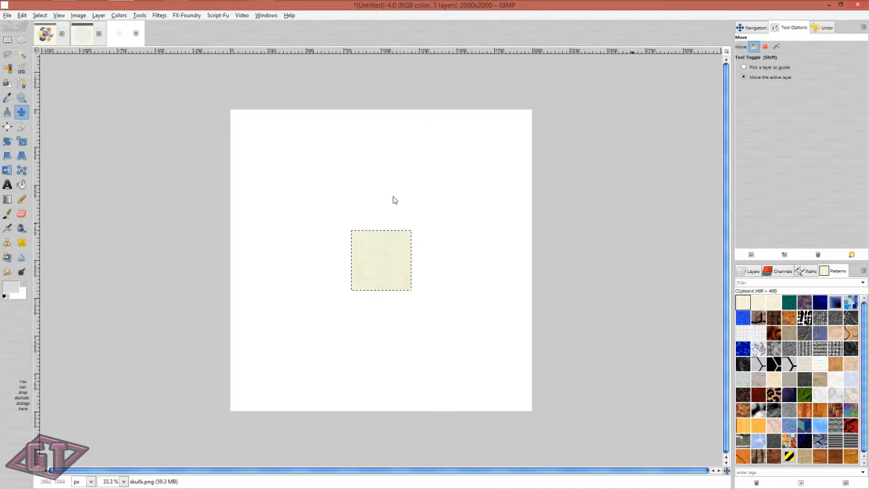
{"action": "left_click", "coordinate": [42, 15]}
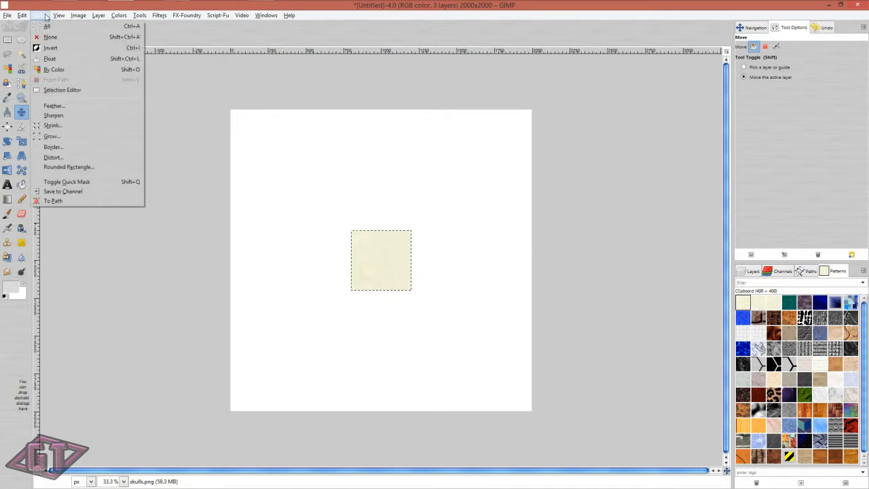
{"action": "mouse_move", "coordinate": [28, 17]}
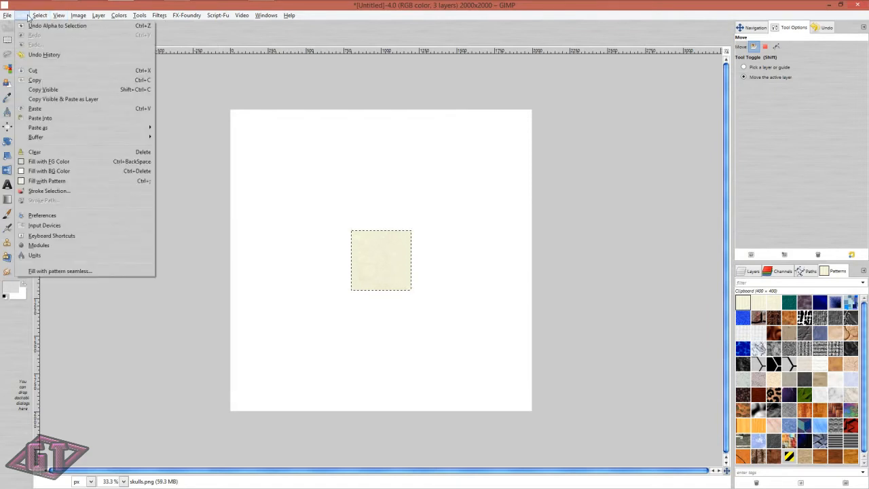
{"action": "mouse_move", "coordinate": [106, 129]}
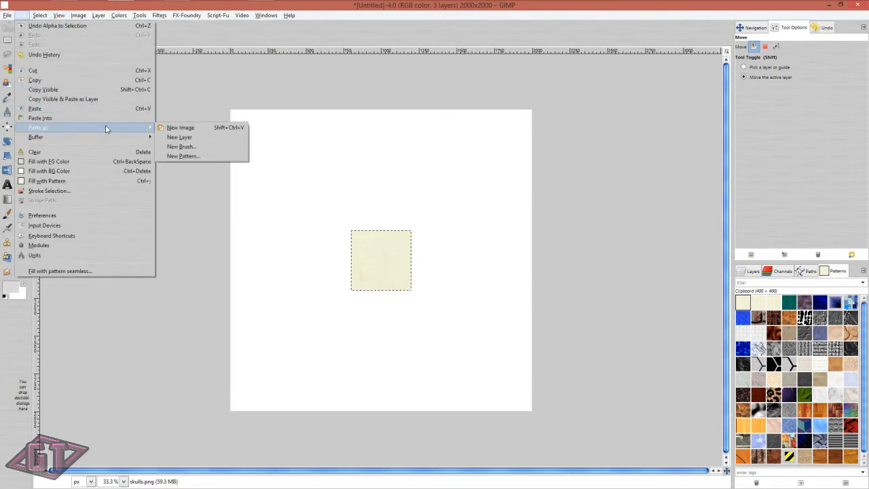
{"action": "left_click", "coordinate": [208, 153]}
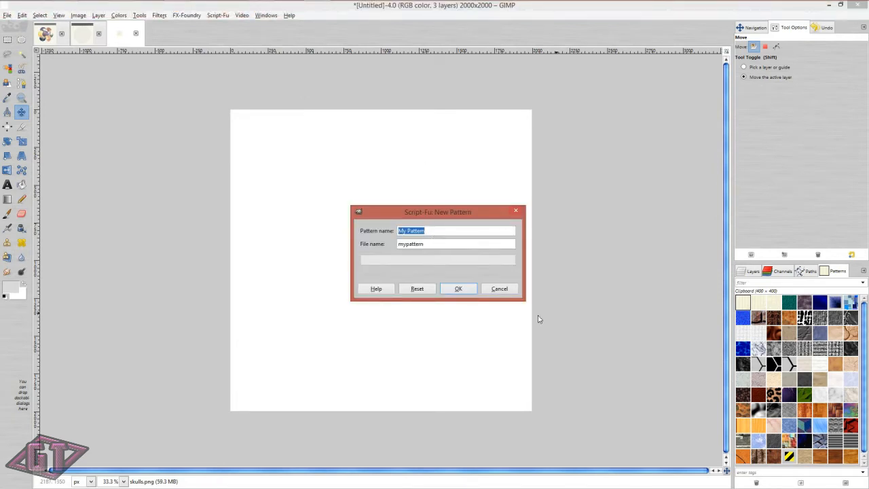
{"action": "left_click", "coordinate": [504, 289]}
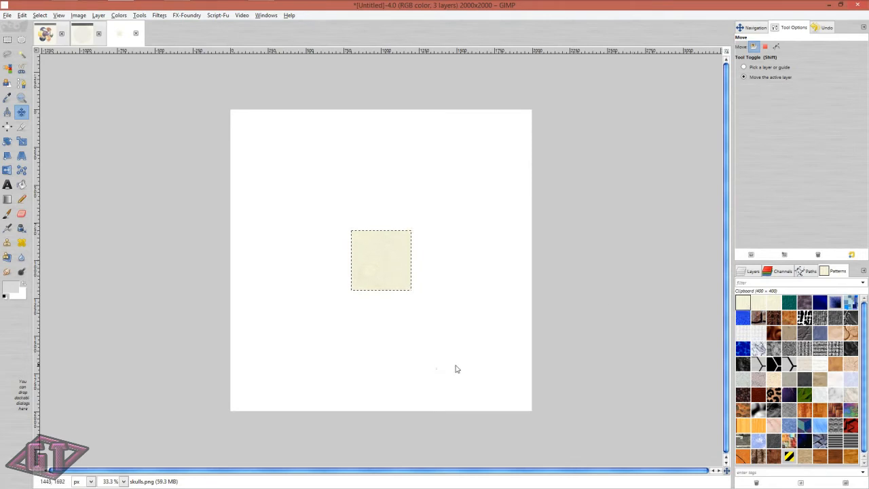
Step: Hide the skulls.png layer and bucket-fill the Pattern layer with the Clipboard pattern
{"action": "left_click", "coordinate": [748, 270]}
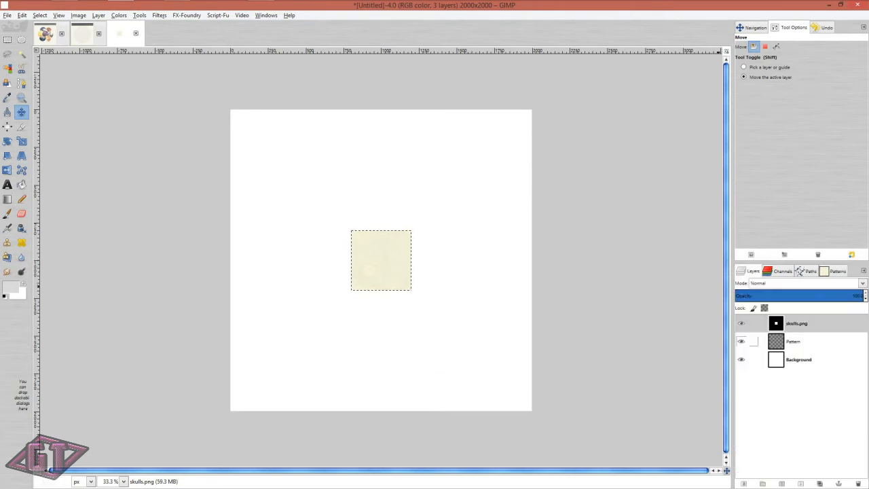
{"action": "left_click", "coordinate": [741, 323]}
{"action": "left_click", "coordinate": [797, 346]}
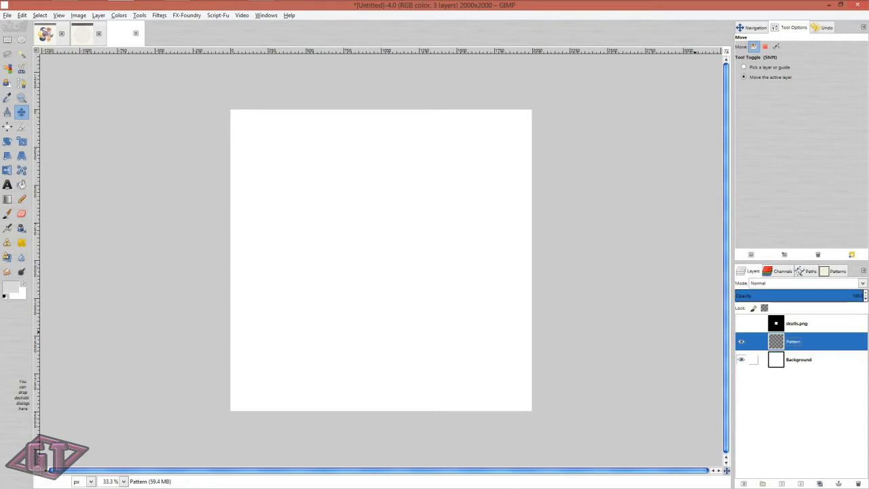
{"action": "left_click", "coordinate": [21, 184]}
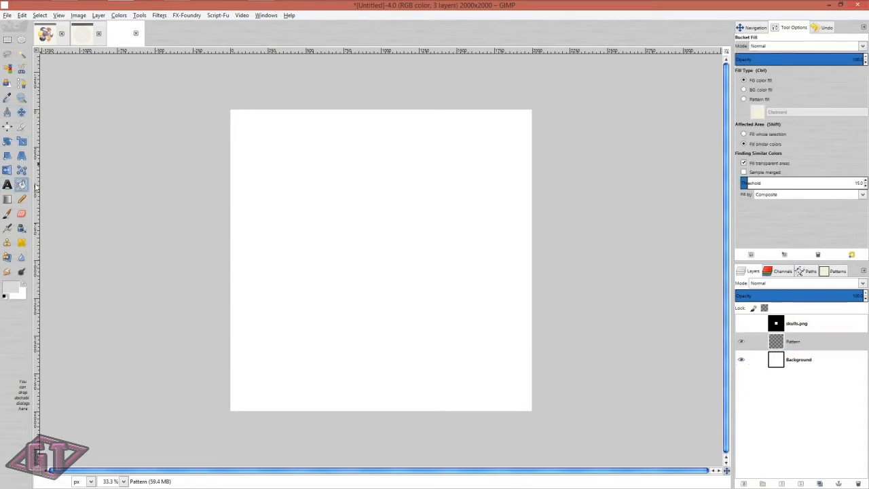
{"action": "left_click", "coordinate": [747, 101]}
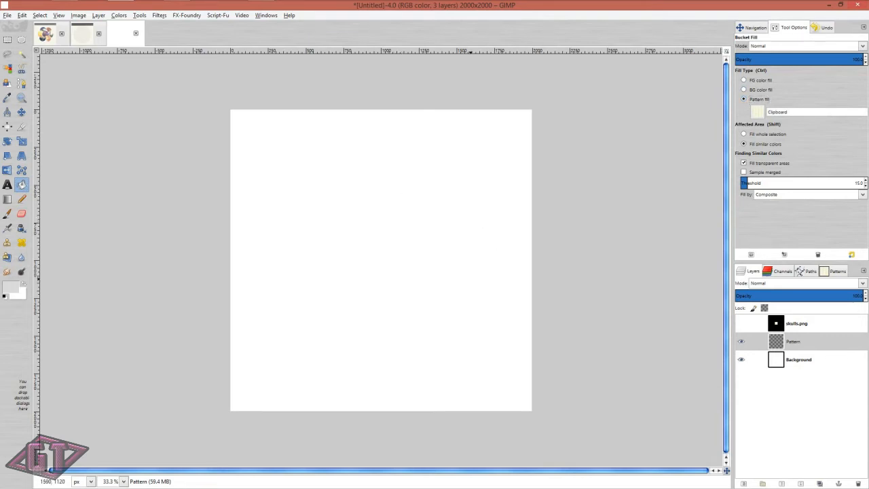
{"action": "left_click", "coordinate": [471, 282]}
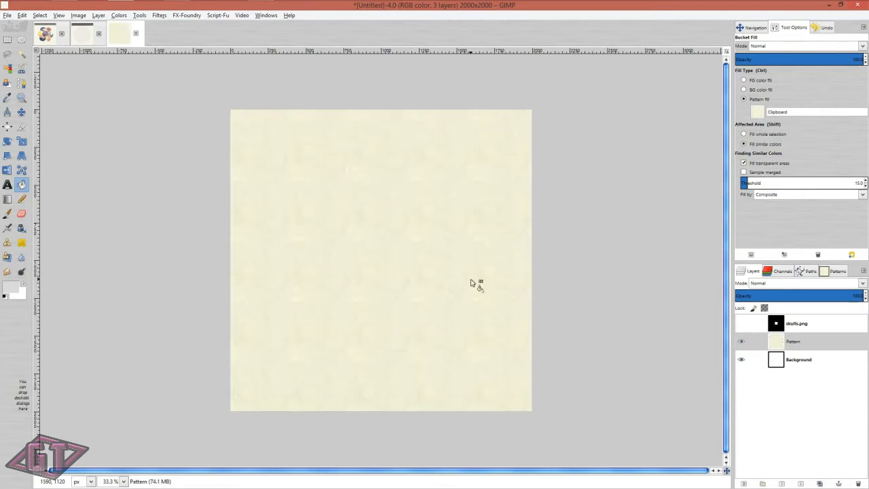
Step: Delete the hidden skulls.png layer
{"action": "left_click", "coordinate": [812, 329]}
{"action": "left_click", "coordinate": [858, 483]}
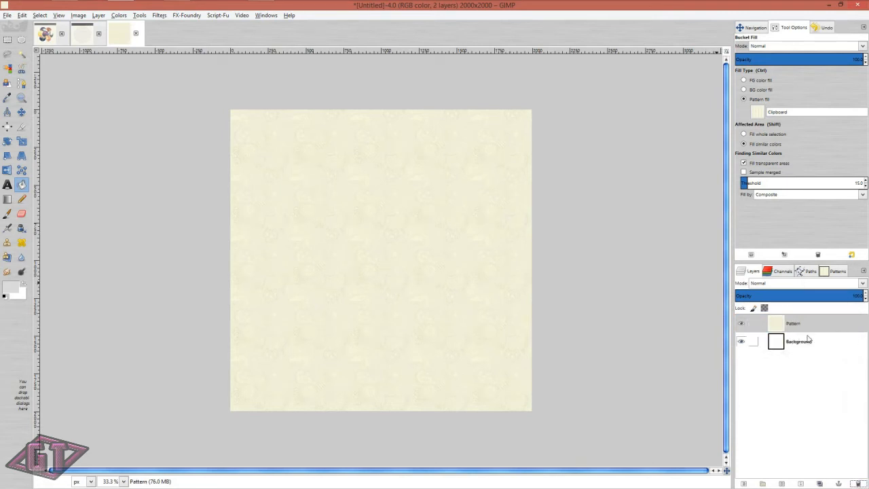
Step: Lower the opacity of the Pattern layer to 47.9 and inspect the pattern up close
{"action": "left_click_drag", "start_coordinate": [847, 297], "coordinate": [801, 299]}
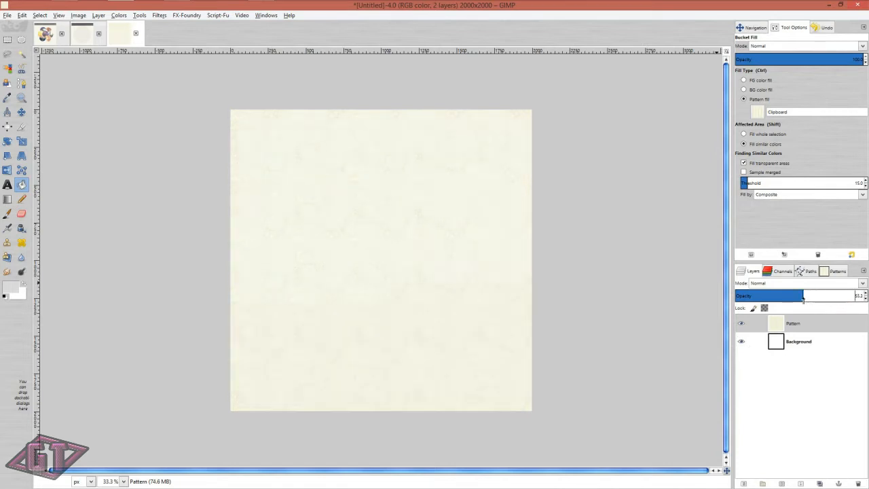
{"action": "left_click", "coordinate": [834, 329]}
{"action": "left_click", "coordinate": [804, 303]}
{"action": "mouse_move", "coordinate": [802, 296]}
{"action": "left_mouse_down"}
{"action": "mouse_move", "coordinate": [779, 297]}
{"action": "mouse_move", "coordinate": [796, 297]}
{"action": "left_mouse_up"}
{"action": "scroll", "coordinate": [411, 220], "scroll_direction": "up", "scroll_amount": 7, "text": "ctrl"}
{"action": "scroll", "coordinate": [414, 218], "scroll_direction": "up", "scroll_amount": 3, "text": "ctrl"}
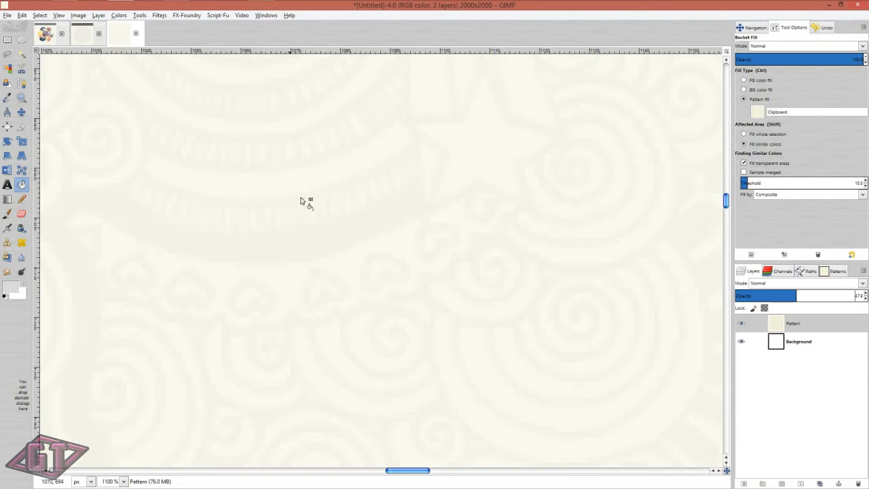
Step: Adjust the Pattern layer's opacity to 46.1 and check the whole image
{"action": "left_click", "coordinate": [855, 296]}
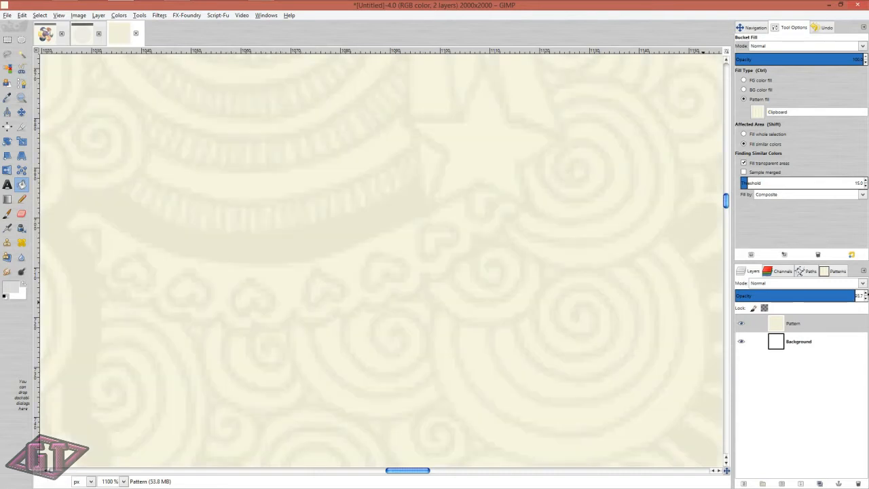
{"action": "left_click_drag", "start_coordinate": [854, 296], "coordinate": [867, 295]}
{"action": "left_click", "coordinate": [782, 298]}
{"action": "left_click_drag", "start_coordinate": [785, 300], "coordinate": [795, 298]}
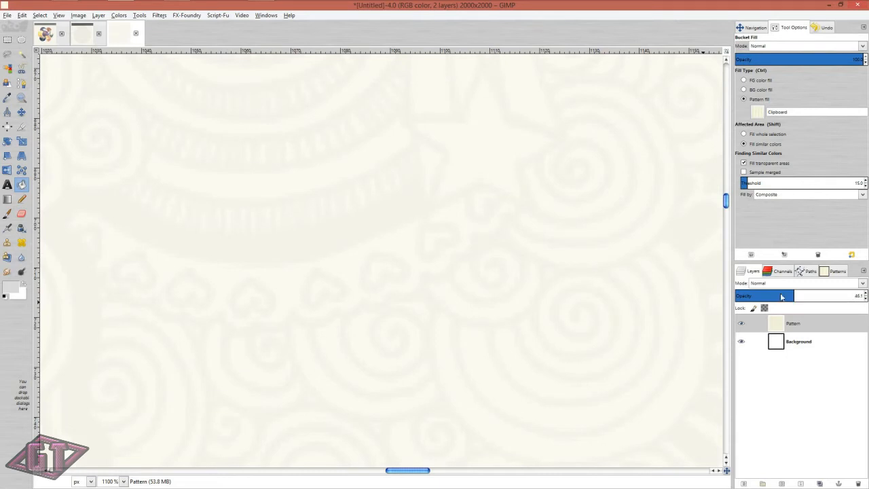
{"action": "scroll", "coordinate": [314, 227], "scroll_direction": "down", "scroll_amount": 5}
{"action": "scroll", "coordinate": [315, 227], "scroll_direction": "down", "scroll_amount": 5}
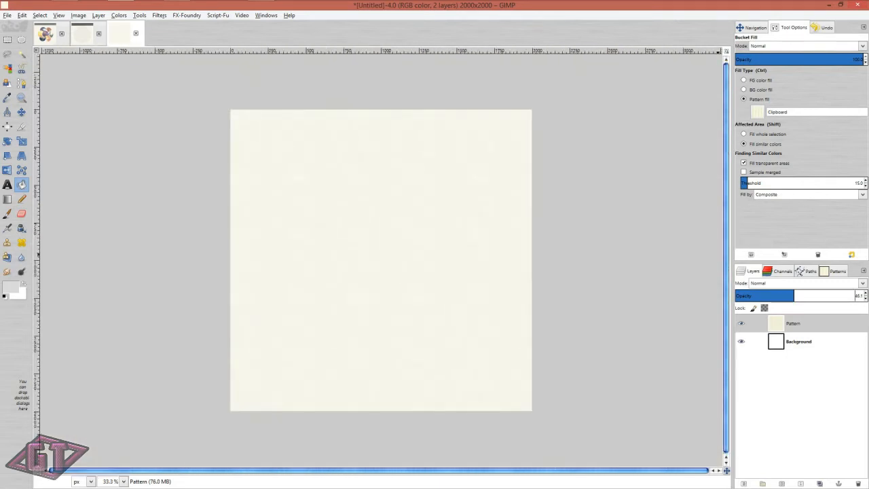
Step: Add a new layer above the Pattern layer and make a rectangular selection of about 2145 × 351 px spanning the canvas's upper edge
{"action": "left_click", "coordinate": [742, 483]}
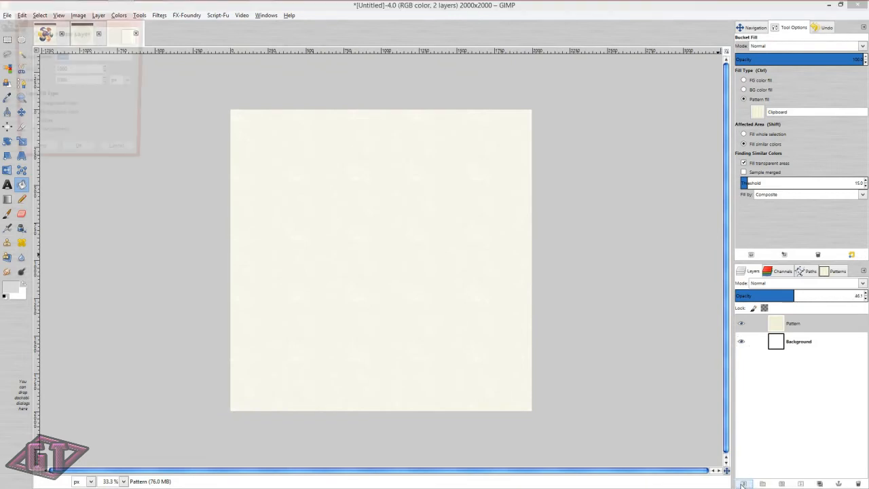
{"action": "left_click", "coordinate": [80, 152]}
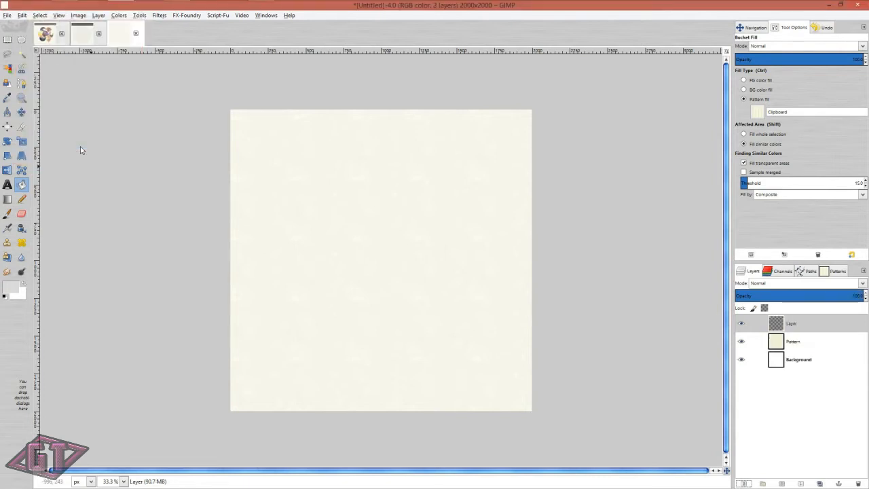
{"action": "left_click", "coordinate": [6, 40]}
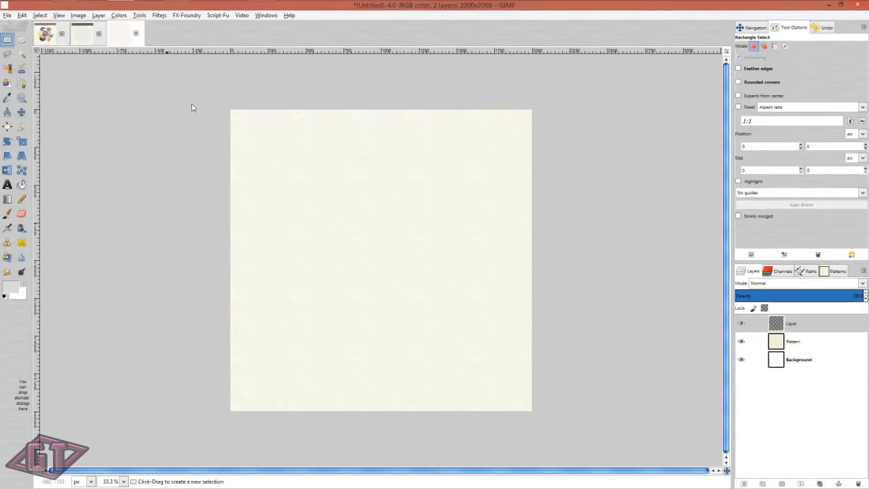
{"action": "left_click_drag", "start_coordinate": [219, 89], "coordinate": [549, 145]}
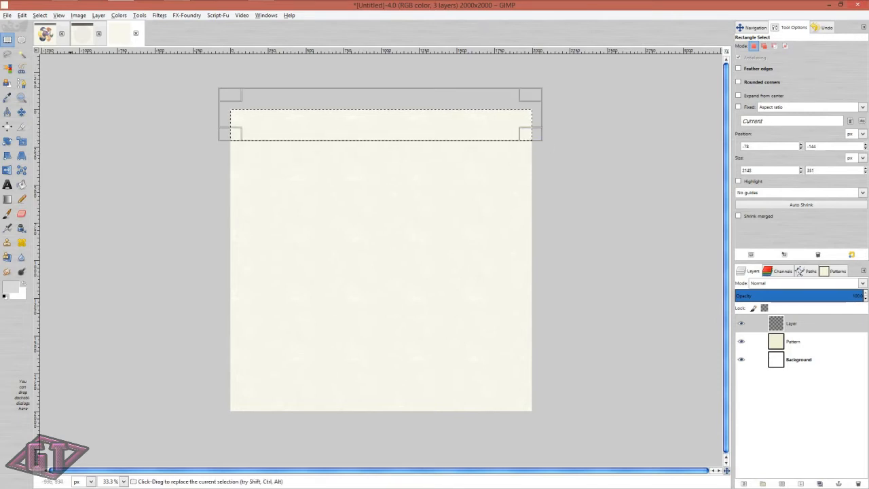
Step: Set the foreground color to 444444, fill the selected header strip with it and clear the selection
{"action": "left_click", "coordinate": [10, 290]}
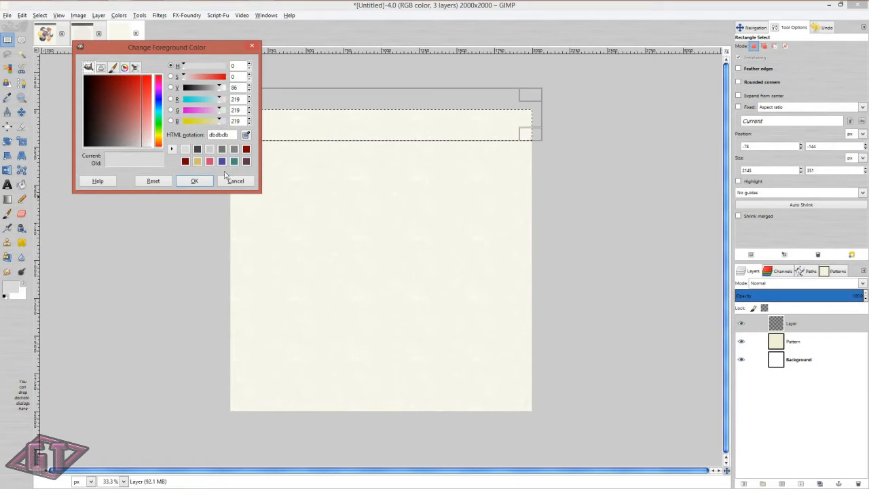
{"action": "left_click", "coordinate": [198, 150]}
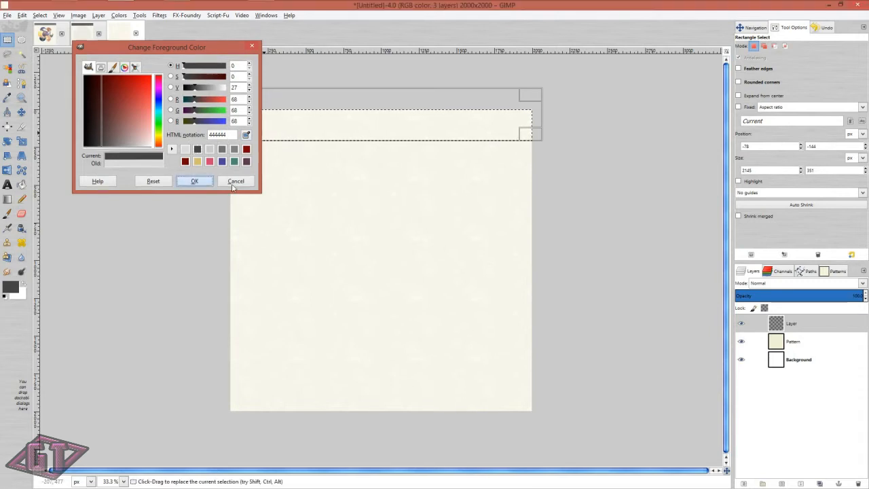
{"action": "left_click", "coordinate": [201, 182]}
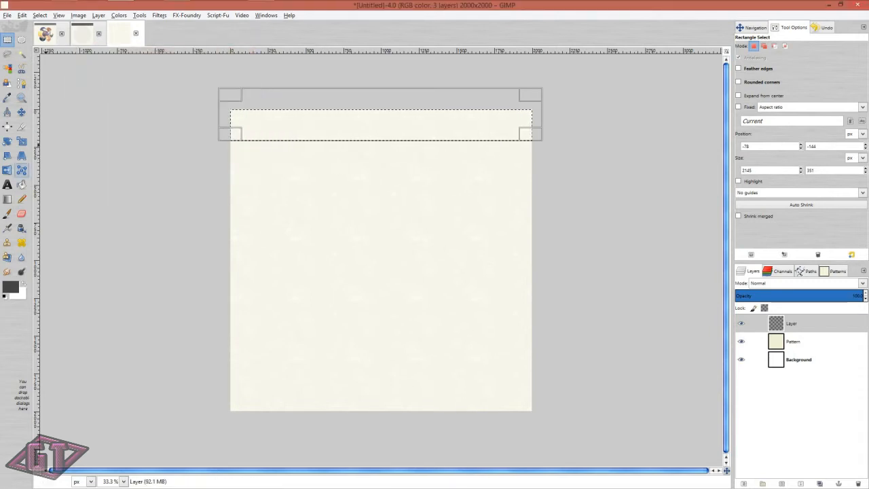
{"action": "left_click", "coordinate": [21, 184]}
{"action": "left_click", "coordinate": [760, 80]}
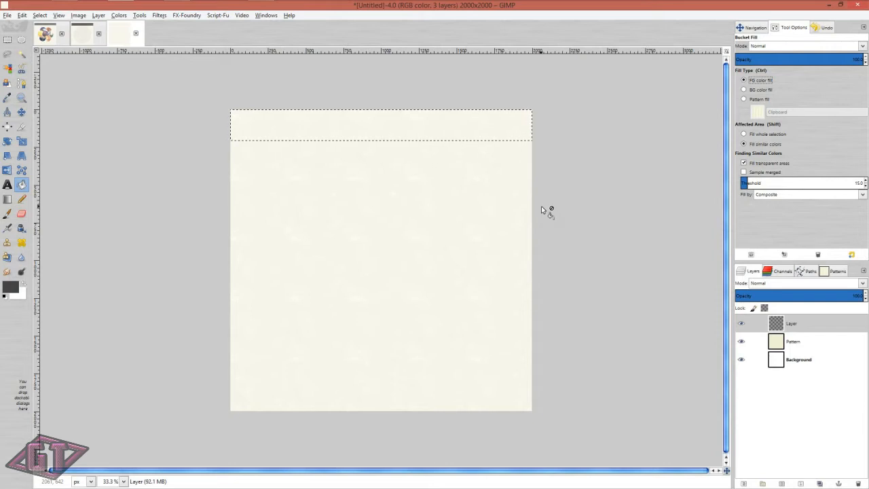
{"action": "key", "text": "ctrl+comma"}
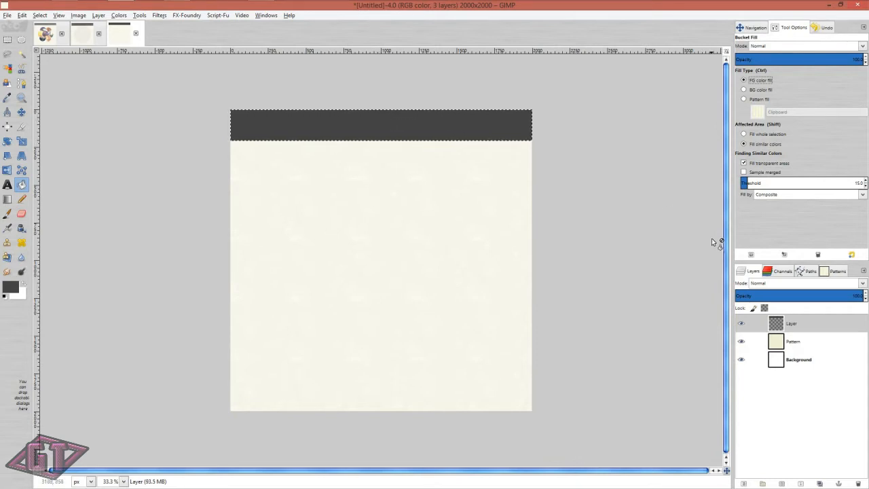
{"action": "key", "text": "ctrl+shift+a"}
Step: Activate the Text tool, then switch to the browser and open dafont.com in a new tab
{"action": "left_click", "coordinate": [7, 185]}
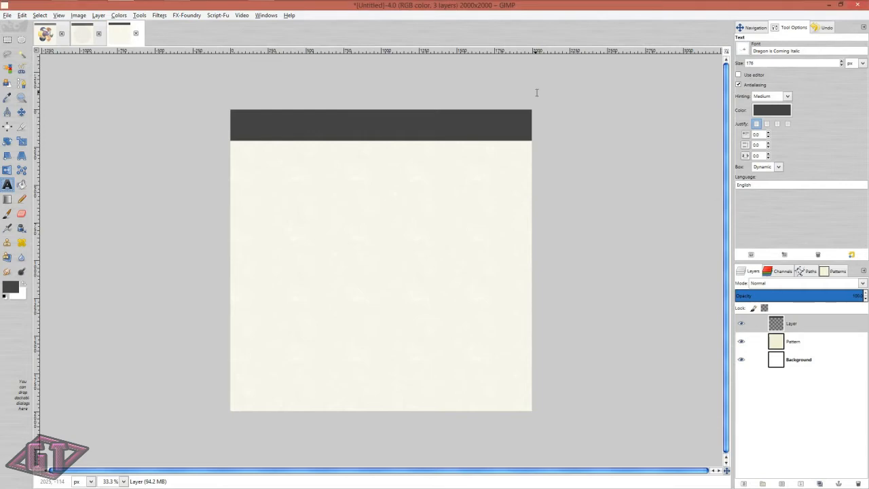
{"action": "key", "text": "alt+Tab"}
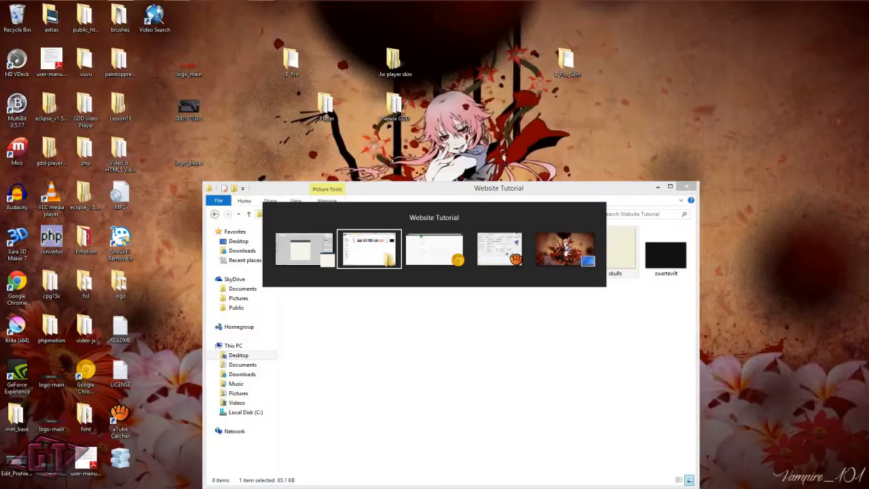
{"action": "key", "text": "alt+Tab"}
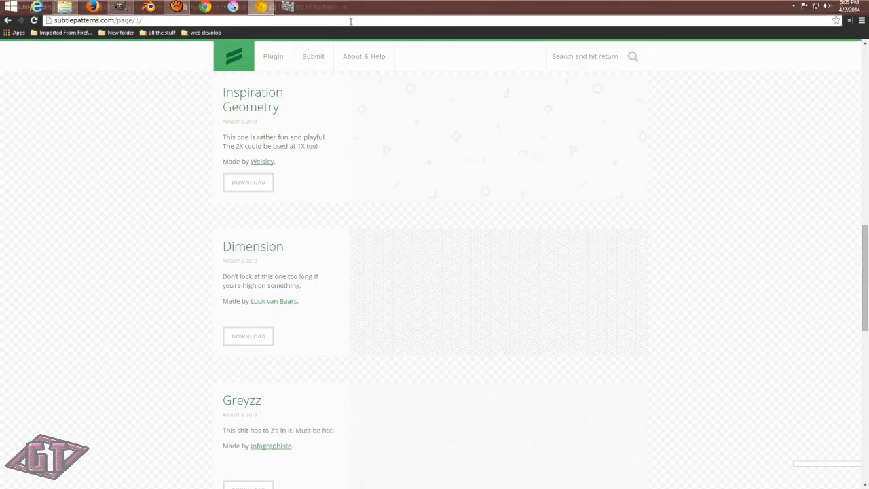
{"action": "left_click", "coordinate": [359, 7]}
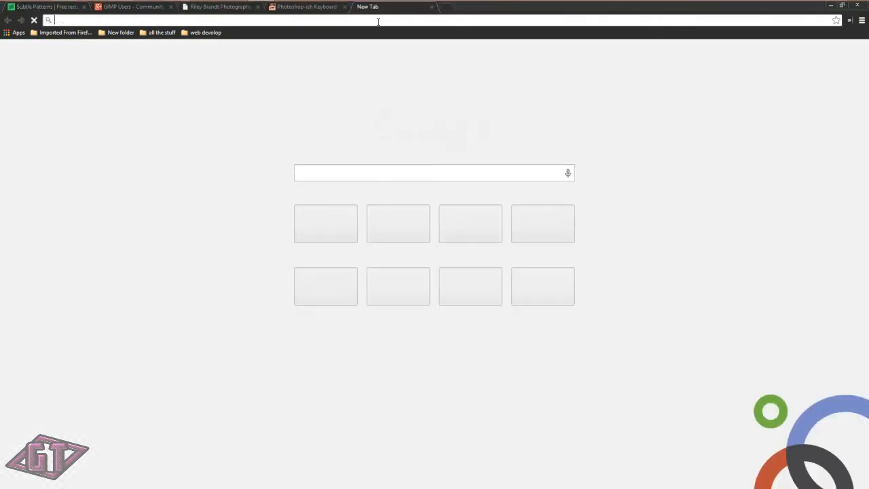
{"action": "type", "text": "dafont"}
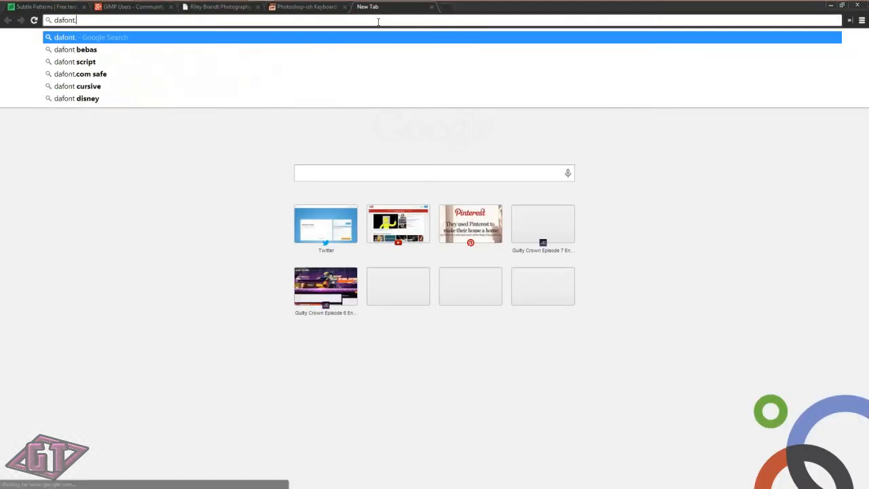
{"action": "type", "text": ".co"}
{"action": "key", "text": "Return"}
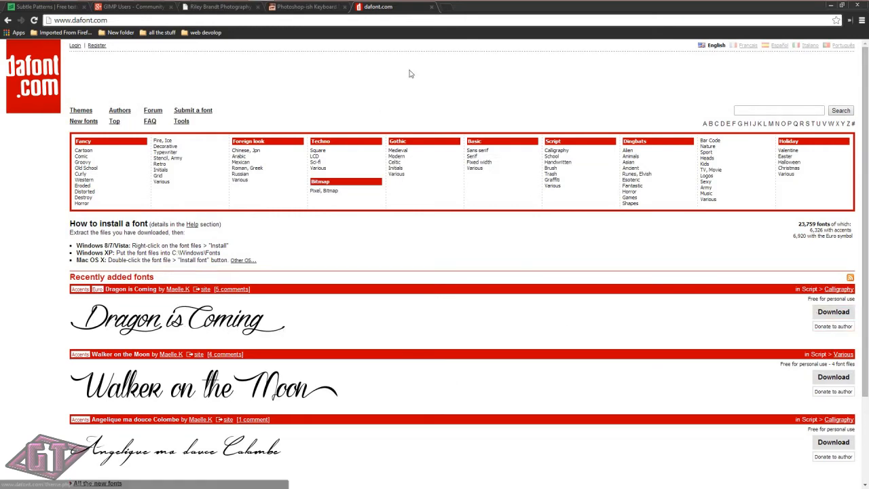
Step: Close the dafont.com page and switch back to the GIMP image
{"action": "left_click", "coordinate": [431, 7]}
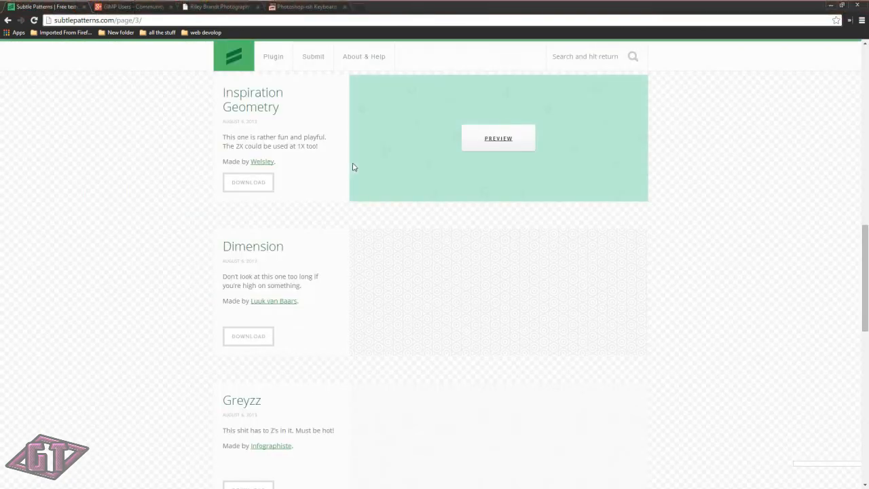
{"action": "key", "text": "alt+Tab"}
{"action": "key", "text": "alt+Tab"}
{"action": "key", "text": "alt+Tab"}
{"action": "key", "text": "alt+Tab"}
{"action": "key", "text": "alt+Tab"}
{"action": "key", "text": "alt+Tab"}
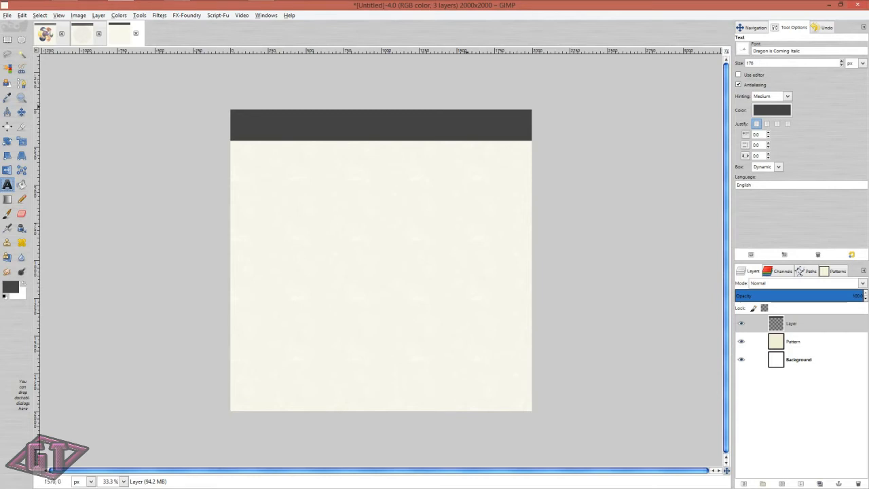
Step: Add the text "Home" in Dragon is Coming Italic at 176 px near the header strip, and set the foreground color to dbdbdb
{"action": "left_click", "coordinate": [417, 129]}
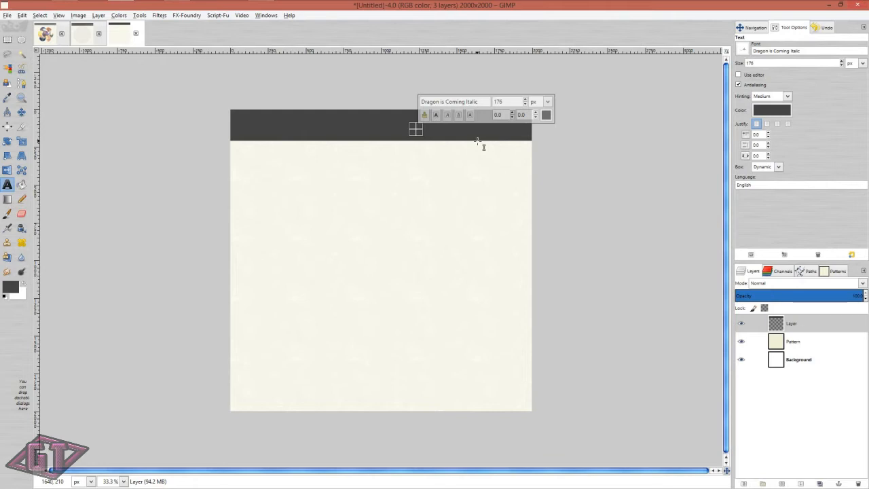
{"action": "type", "text": "H"}
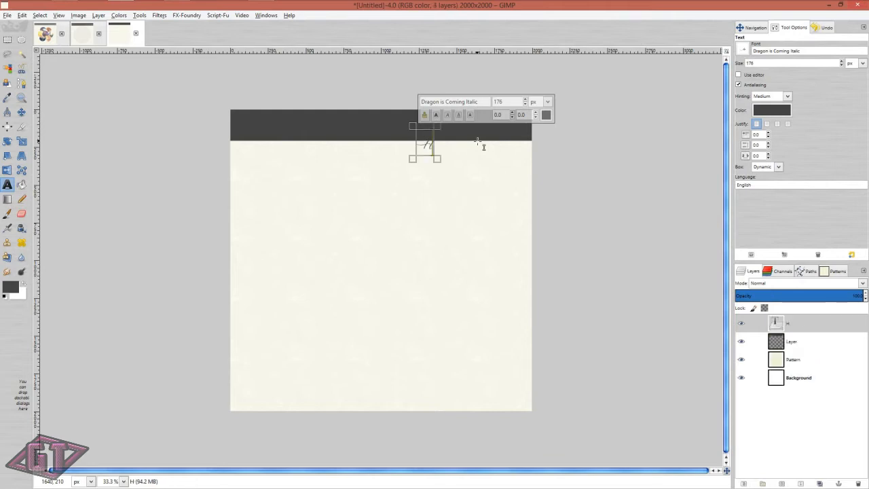
{"action": "key", "text": "BackSpace"}
{"action": "left_click", "coordinate": [13, 293]}
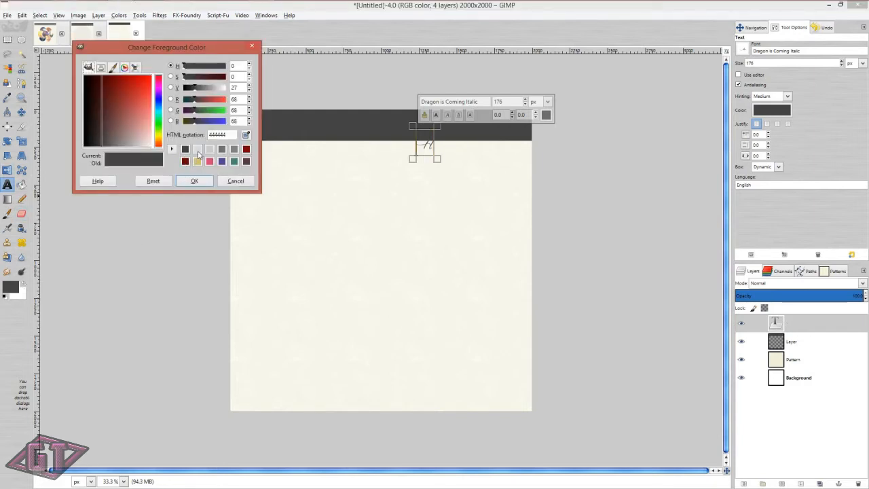
{"action": "left_click", "coordinate": [198, 150]}
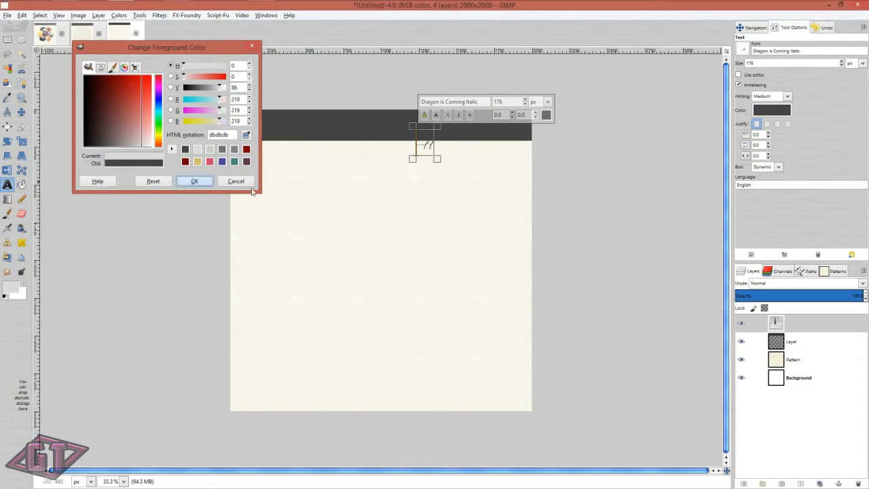
{"action": "left_click", "coordinate": [194, 180]}
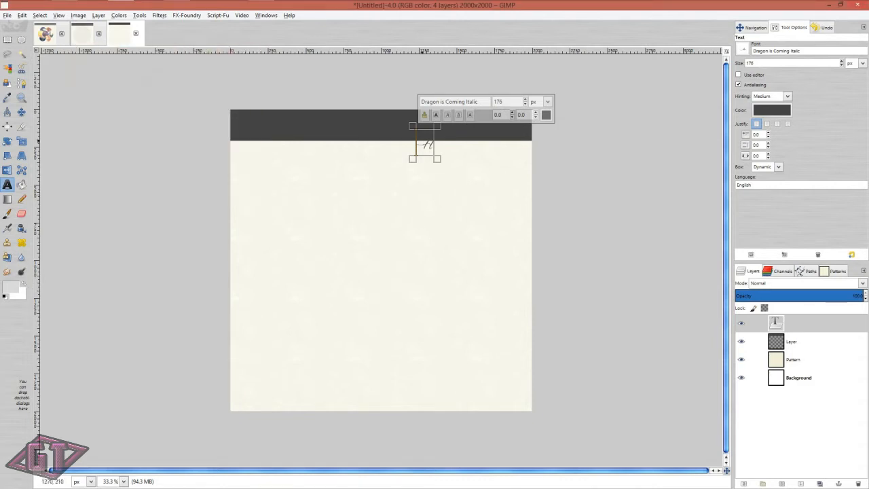
{"action": "type", "text": "ome"}
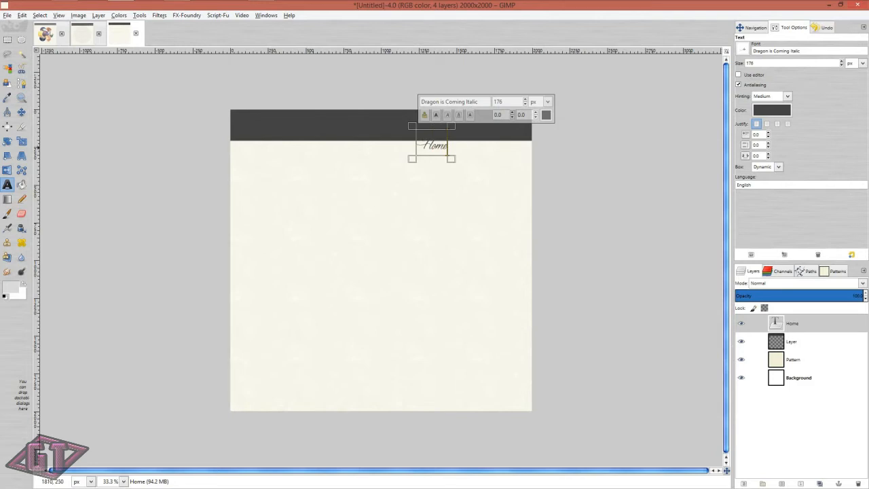
Step: Change the Home text's color to dbdbdb and move the text up into the dark header strip
{"action": "double_click", "coordinate": [431, 146]}
{"action": "left_click", "coordinate": [770, 110]}
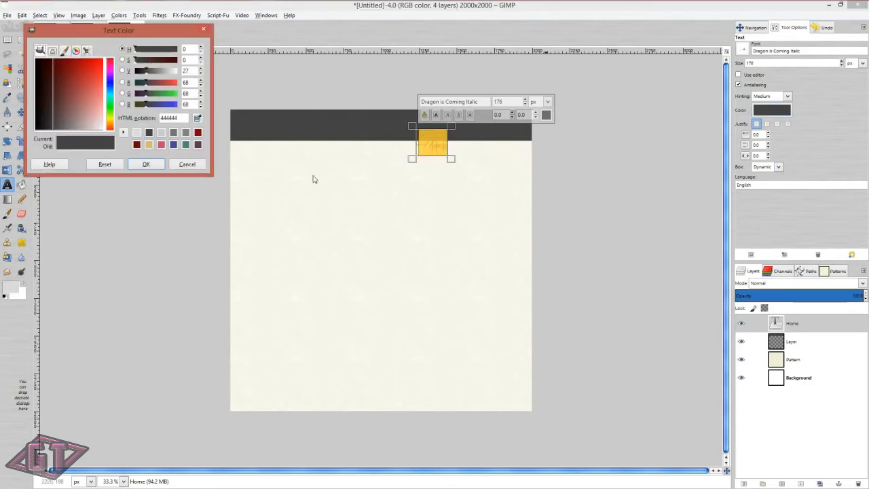
{"action": "left_click", "coordinate": [138, 133]}
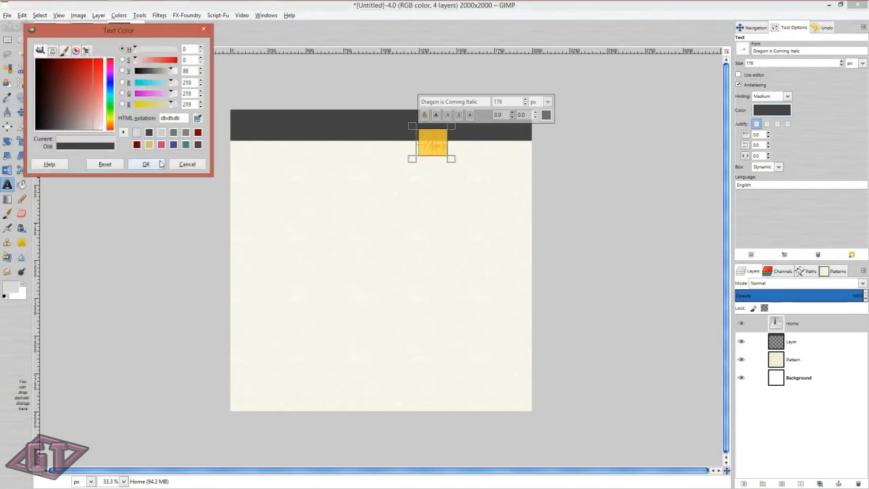
{"action": "left_click", "coordinate": [146, 163]}
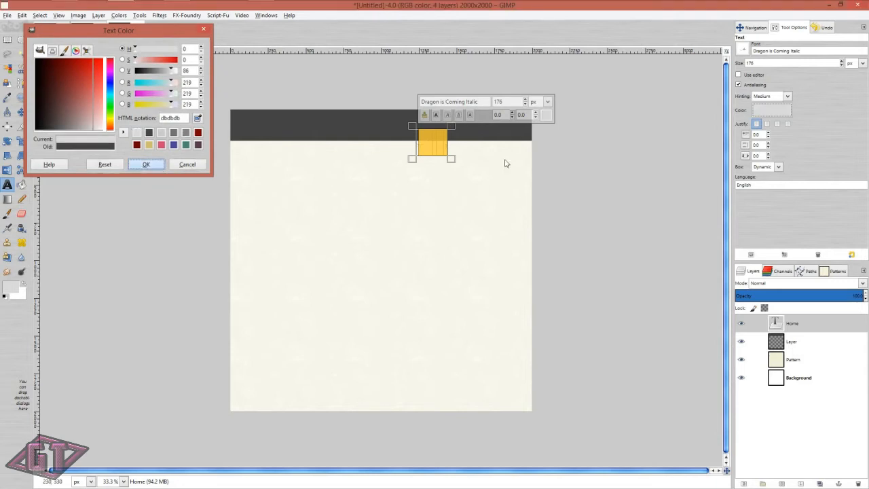
{"action": "left_click", "coordinate": [21, 113]}
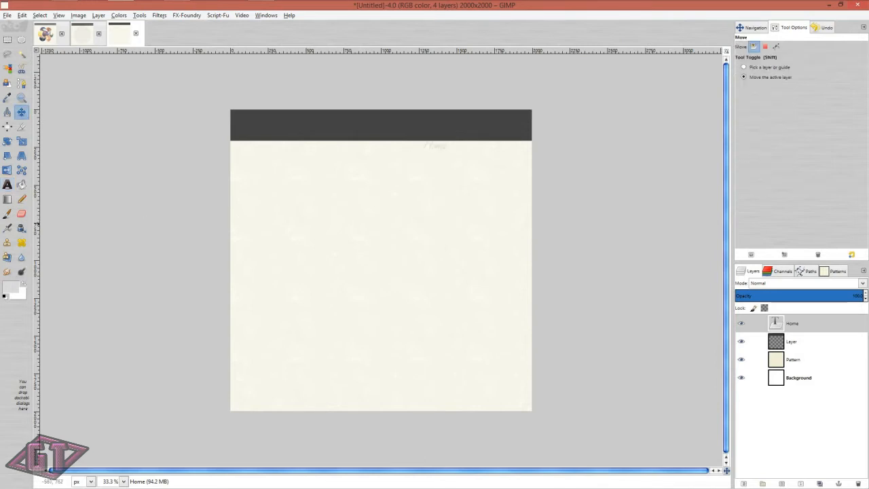
{"action": "left_click_drag", "start_coordinate": [431, 156], "coordinate": [444, 133]}
Step: Add the text "About" in Dragon is Coming Italic at 176 px just after the Home text in the header
{"action": "left_click", "coordinate": [7, 184]}
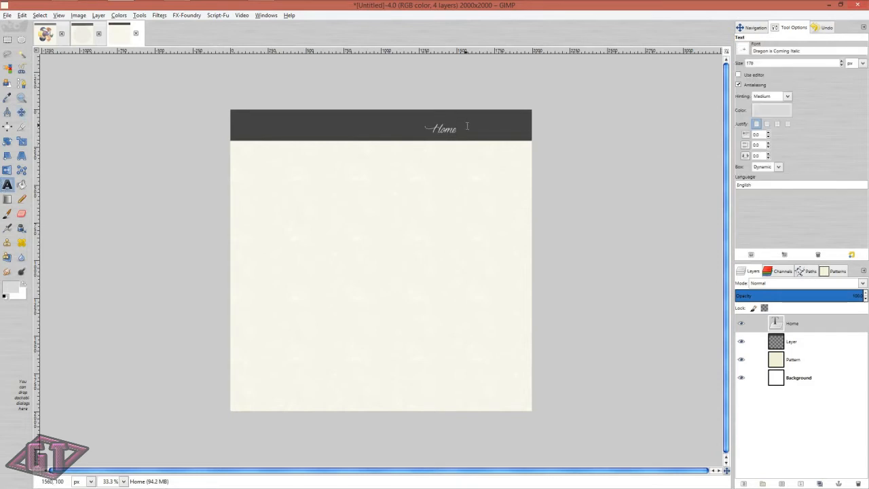
{"action": "left_click", "coordinate": [466, 126]}
{"action": "type", "text": "About"}
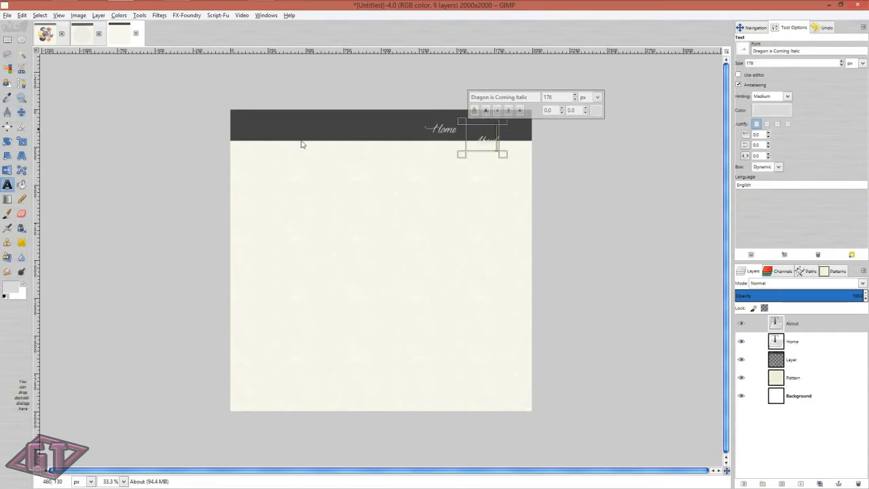
{"action": "type", "text": "m"}
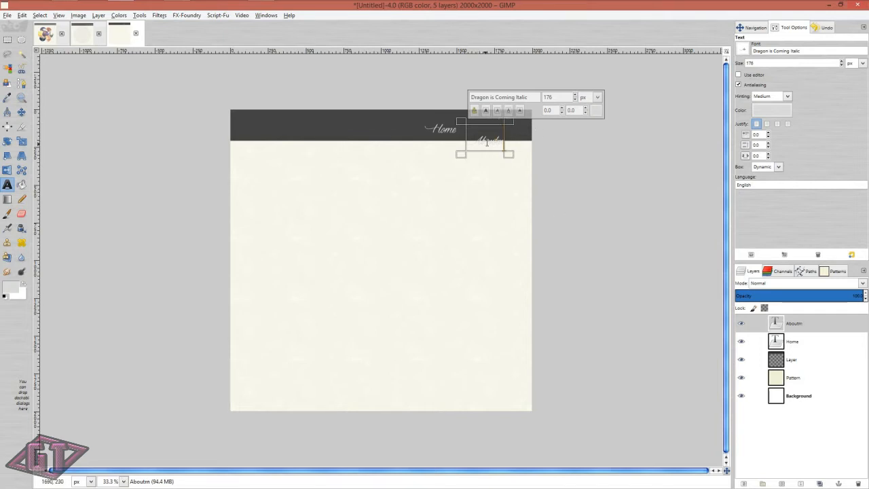
{"action": "key", "text": "BackSpace"}
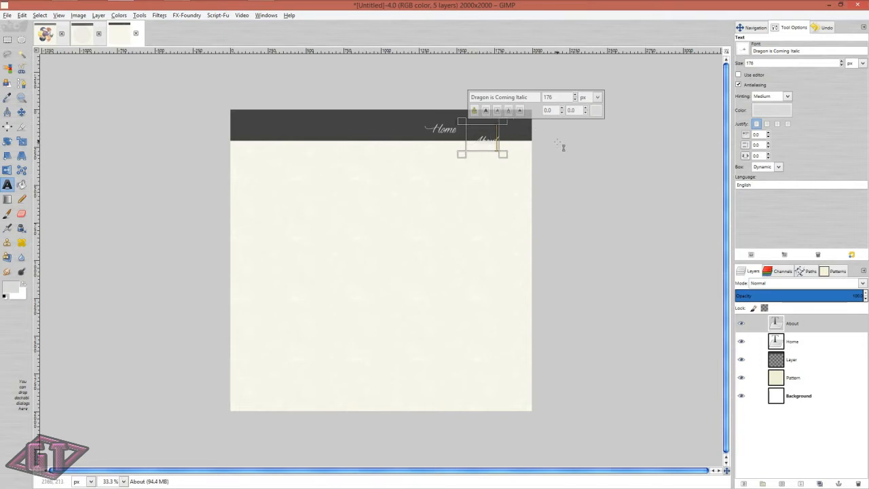
{"action": "left_click", "coordinate": [21, 111]}
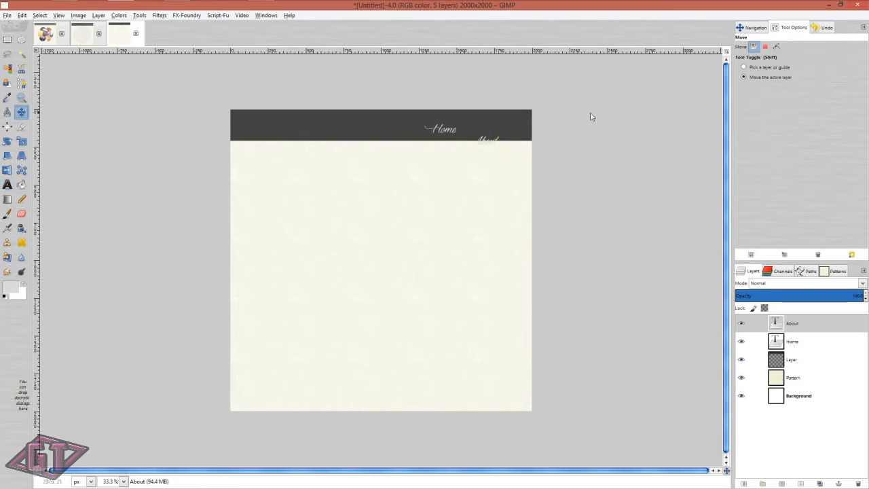
Step: Move the About text up beside Home and place a matching "Contact" text in Dragon is Coming Italic, 176 px, after it in the header
{"action": "mouse_move", "coordinate": [488, 145]}
{"action": "left_mouse_down"}
{"action": "mouse_move", "coordinate": [498, 135]}
{"action": "mouse_move", "coordinate": [482, 134]}
{"action": "left_mouse_up"}
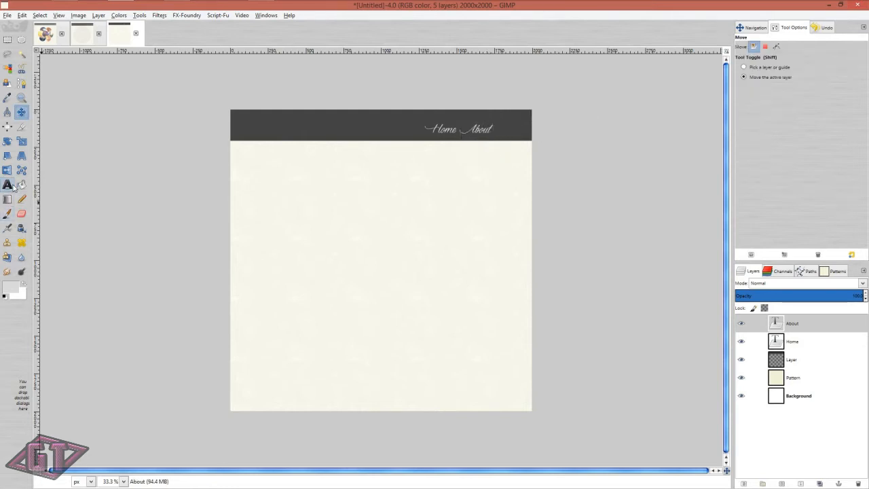
{"action": "left_click", "coordinate": [6, 184]}
{"action": "left_click", "coordinate": [502, 133]}
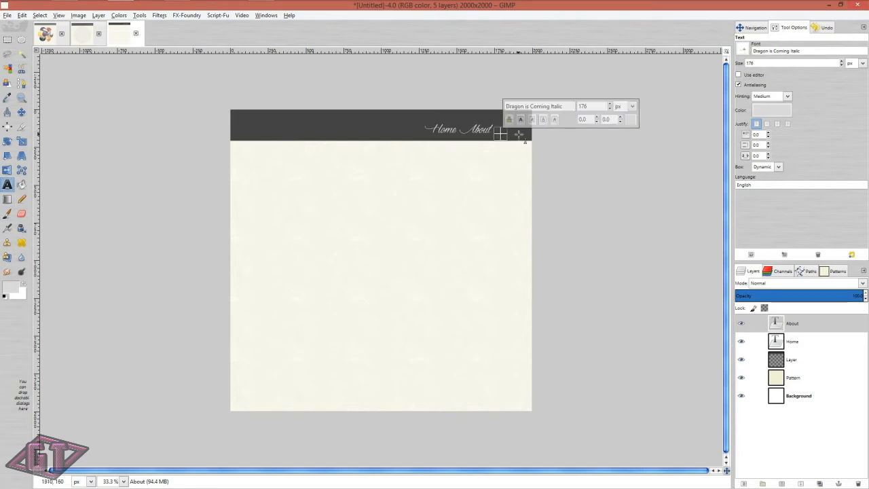
{"action": "type", "text": "Contac"}
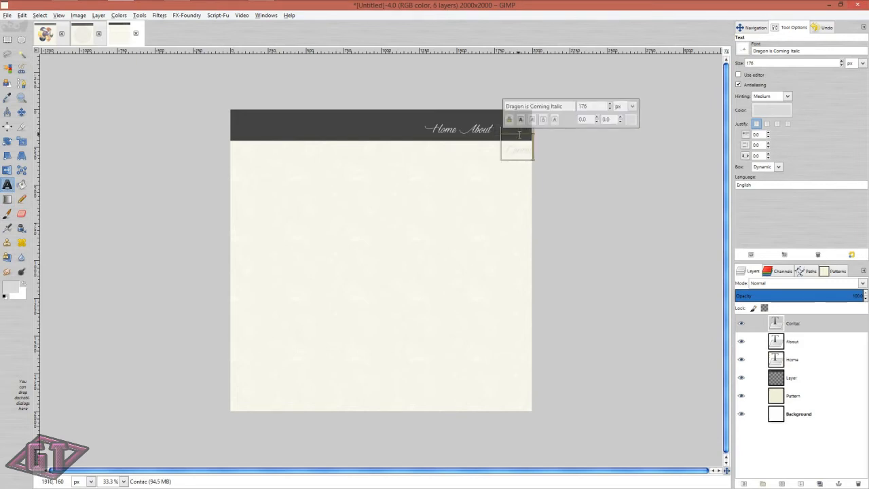
{"action": "type", "text": "t"}
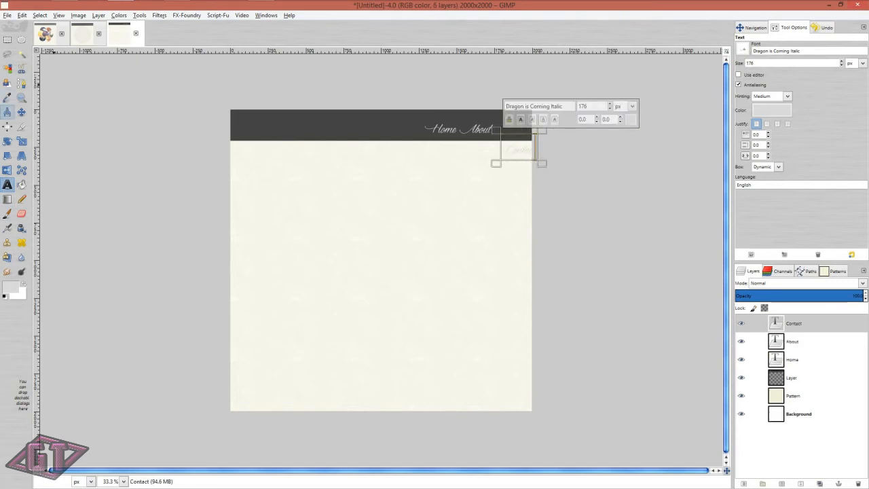
{"action": "left_click", "coordinate": [21, 112]}
{"action": "left_click_drag", "start_coordinate": [519, 144], "coordinate": [512, 125]}
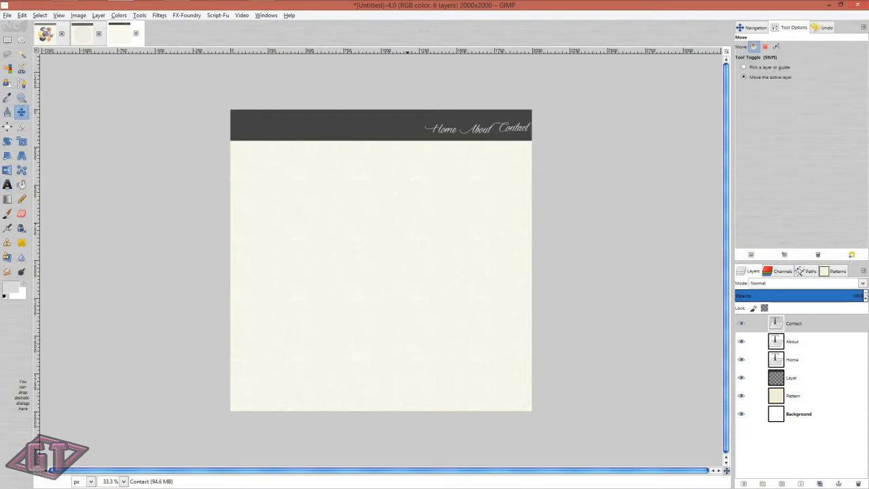
Step: Add a horizontal guide and align it with the lower edge of the dark header strip
{"action": "left_click_drag", "start_coordinate": [409, 52], "coordinate": [405, 145]}
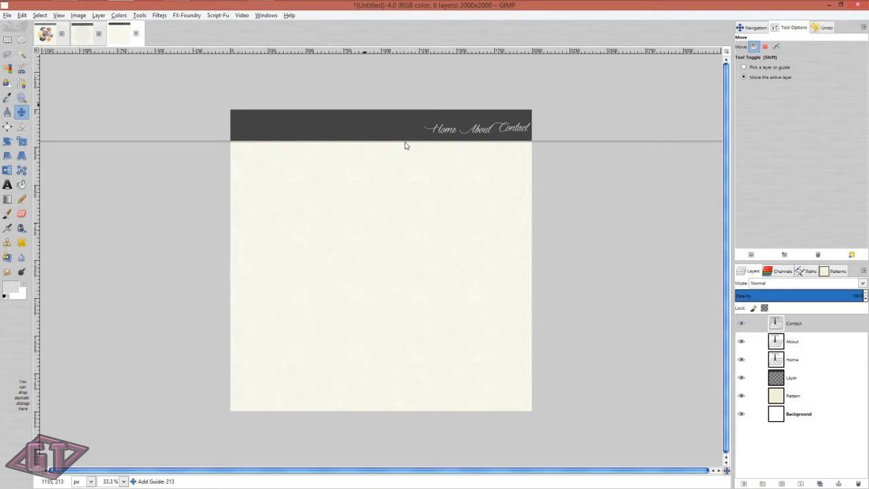
{"action": "left_click_drag", "start_coordinate": [405, 145], "coordinate": [405, 145]}
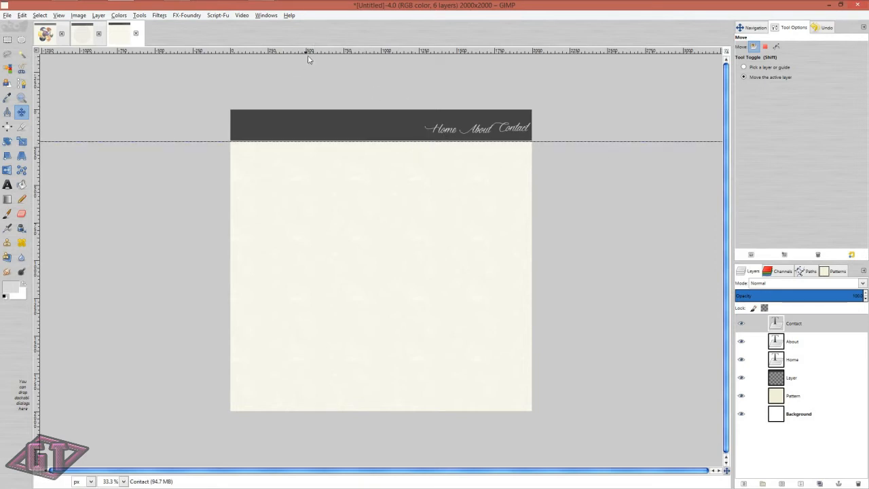
{"action": "left_click", "coordinate": [58, 16]}
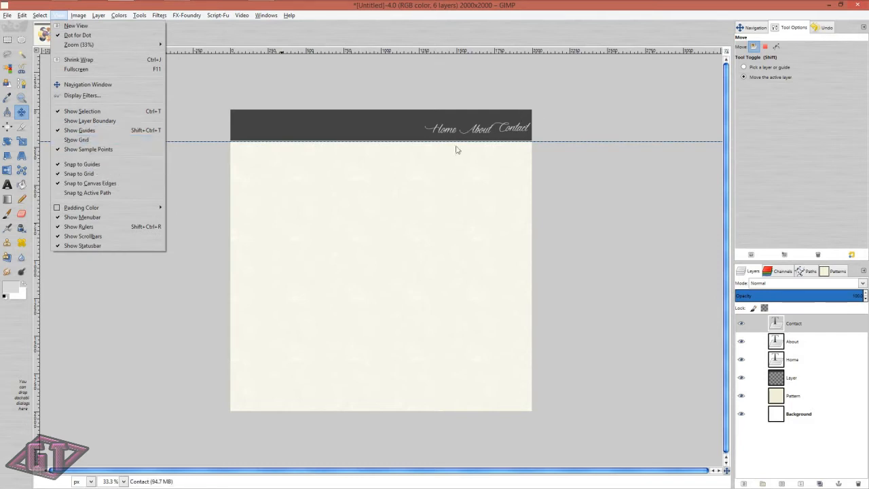
{"action": "left_click", "coordinate": [833, 356]}
{"action": "left_click", "coordinate": [834, 360]}
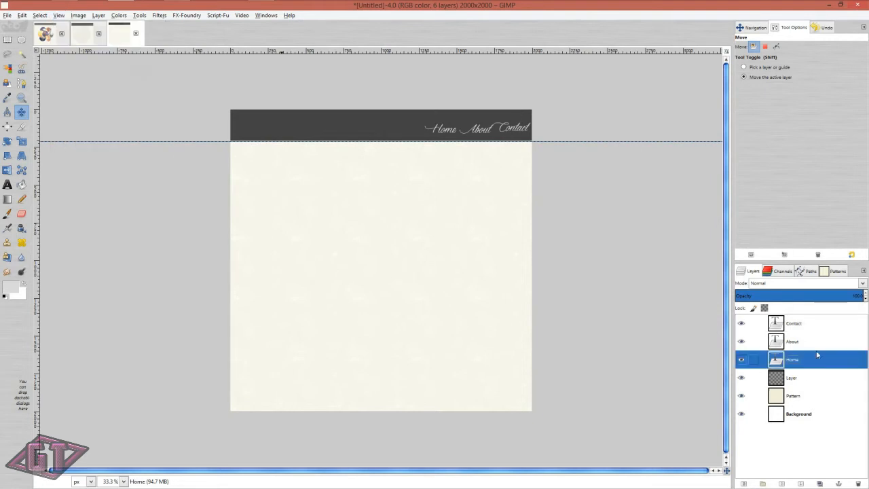
{"action": "scroll", "coordinate": [452, 126], "scroll_direction": "up", "scroll_amount": 4}
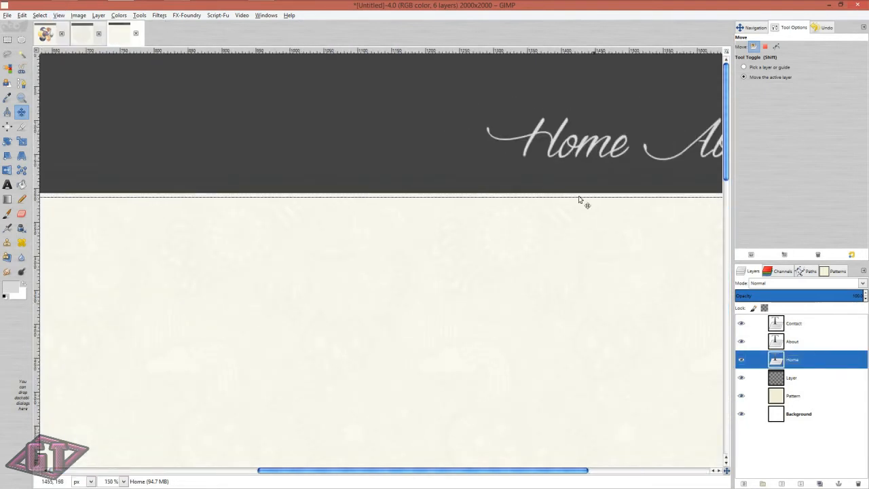
{"action": "left_click", "coordinate": [769, 68]}
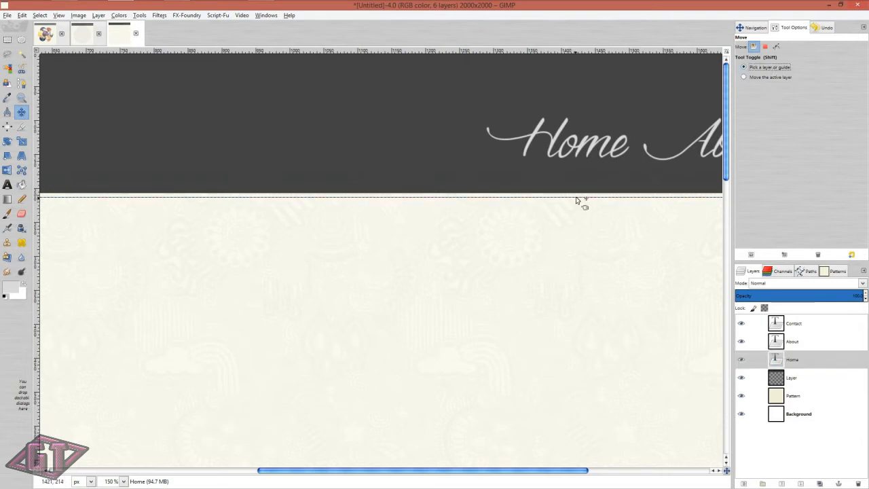
{"action": "left_click_drag", "start_coordinate": [578, 197], "coordinate": [577, 194]}
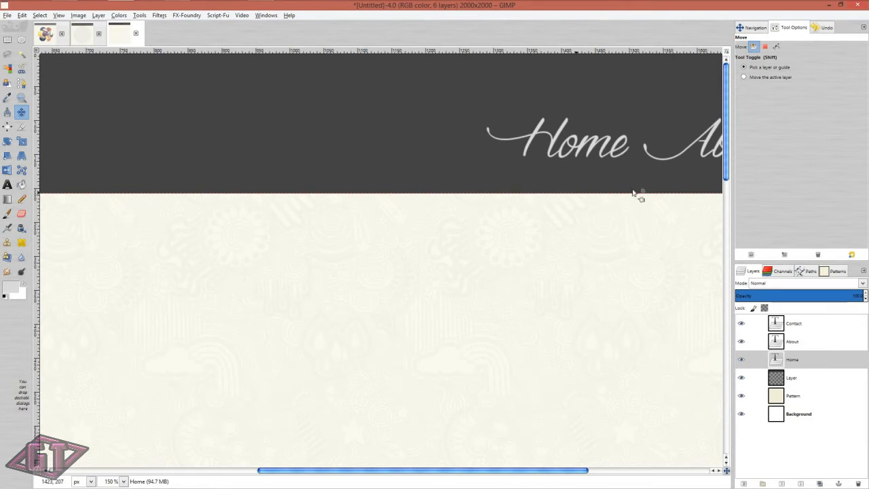
Step: Set the Move tool to move the active layer and shift the Home text slightly left and down in the header
{"action": "left_click", "coordinate": [823, 360]}
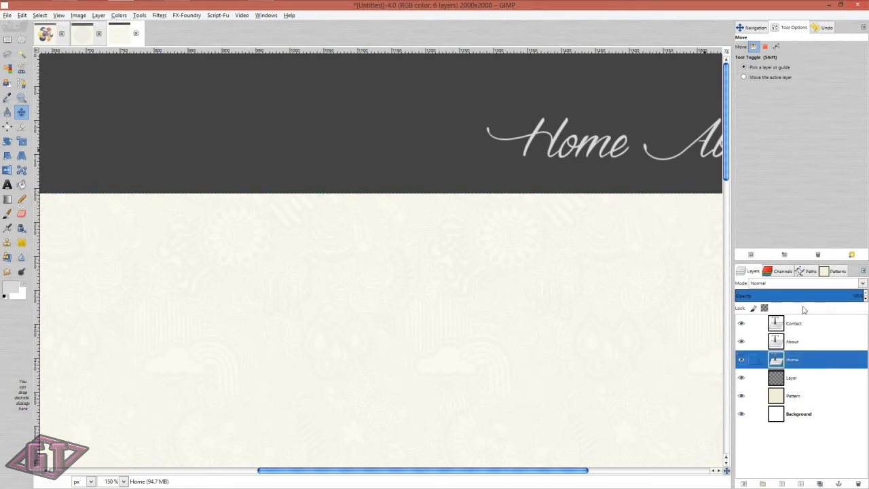
{"action": "left_click", "coordinate": [760, 77]}
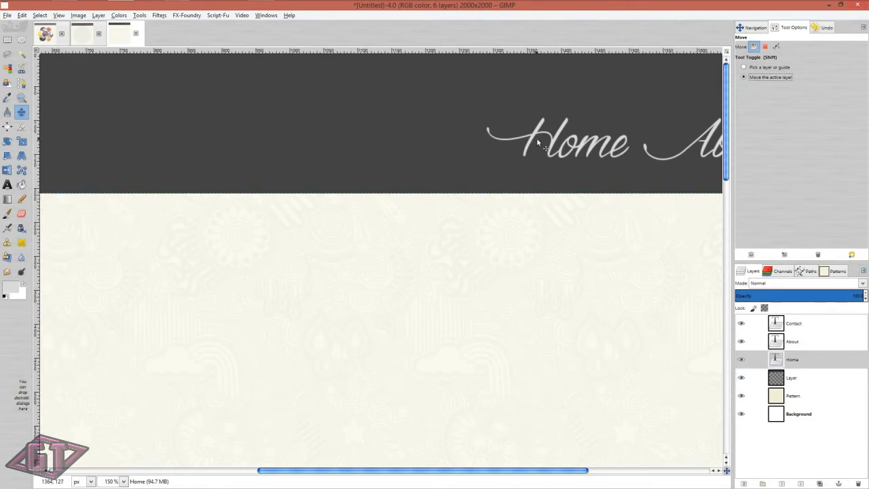
{"action": "left_click_drag", "start_coordinate": [567, 134], "coordinate": [541, 134]}
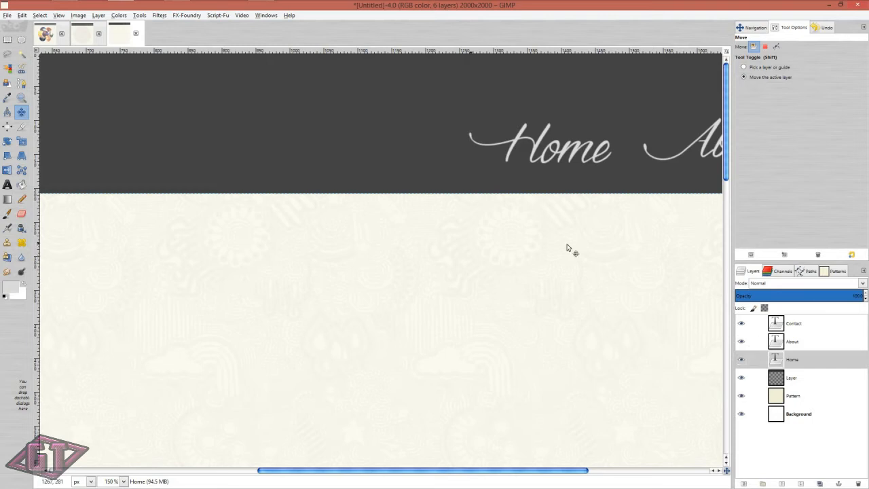
Step: Move the About and Contact texts down into line with Home, spacing the three words evenly in the header
{"action": "left_click", "coordinate": [831, 343]}
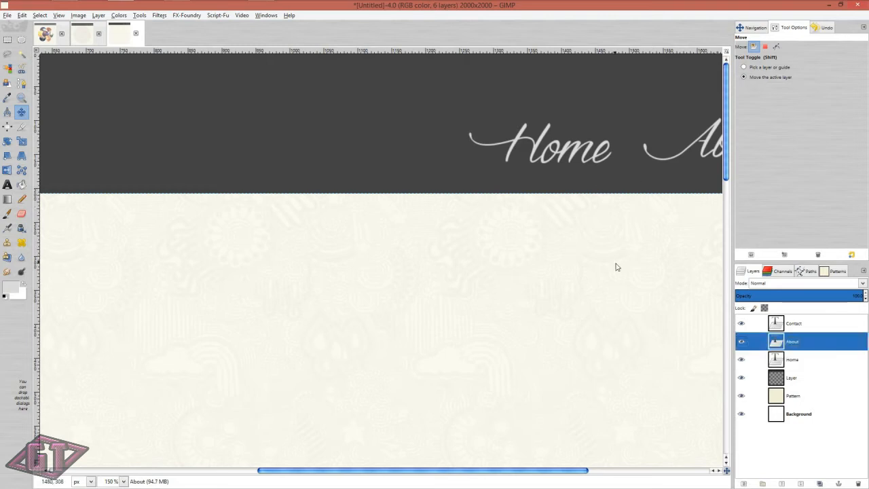
{"action": "left_click_drag", "start_coordinate": [615, 263], "coordinate": [291, 252]}
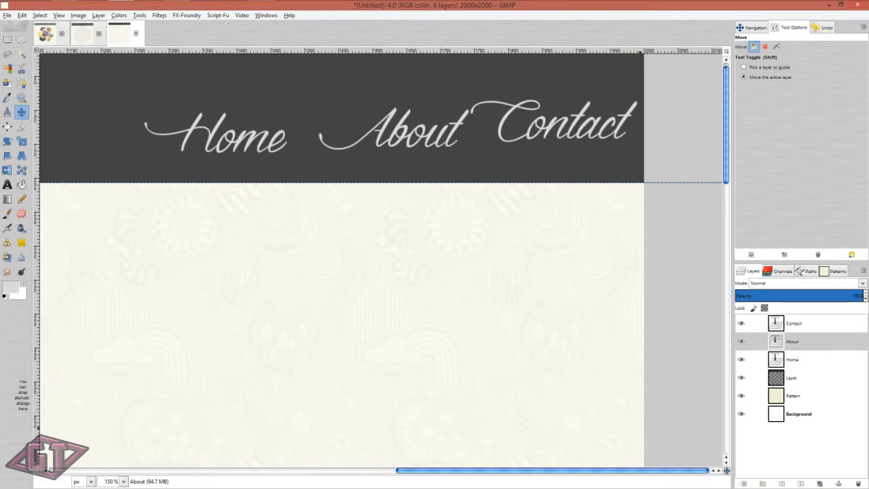
{"action": "left_click_drag", "start_coordinate": [726, 470], "coordinate": [733, 439]}
{"action": "left_click", "coordinate": [755, 28]}
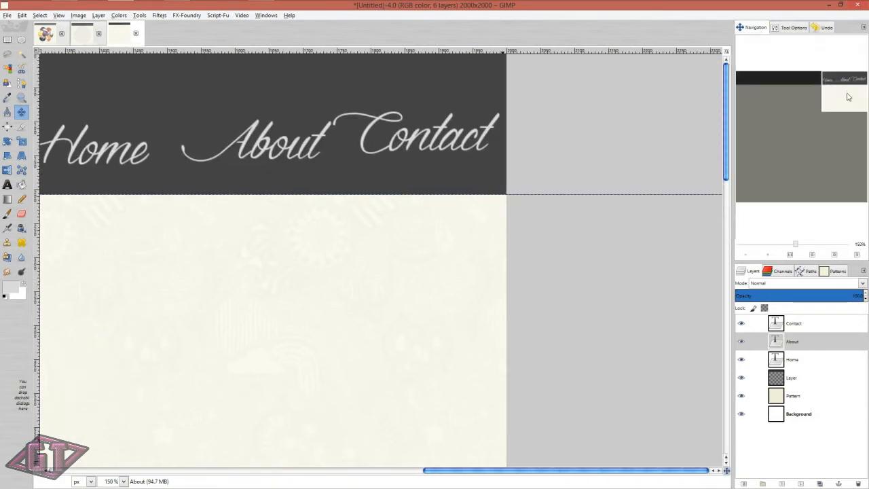
{"action": "left_click_drag", "start_coordinate": [842, 92], "coordinate": [835, 91]}
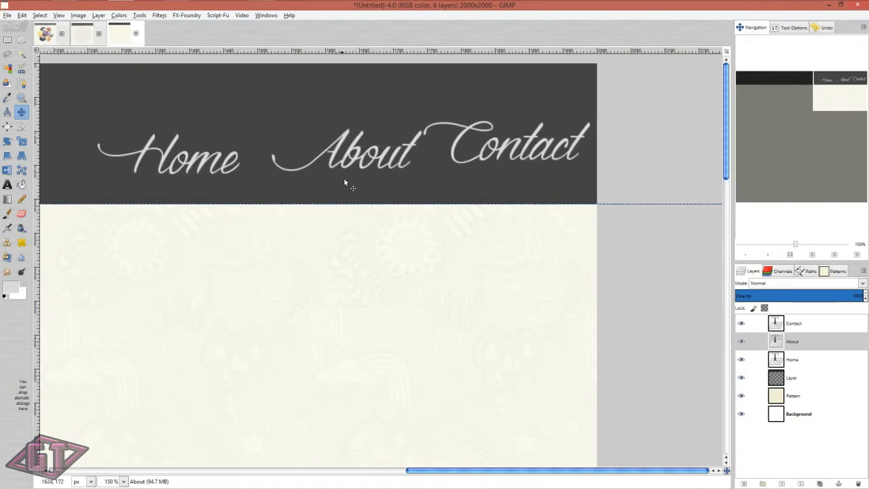
{"action": "left_click", "coordinate": [831, 339]}
{"action": "left_click_drag", "start_coordinate": [359, 158], "coordinate": [346, 163]}
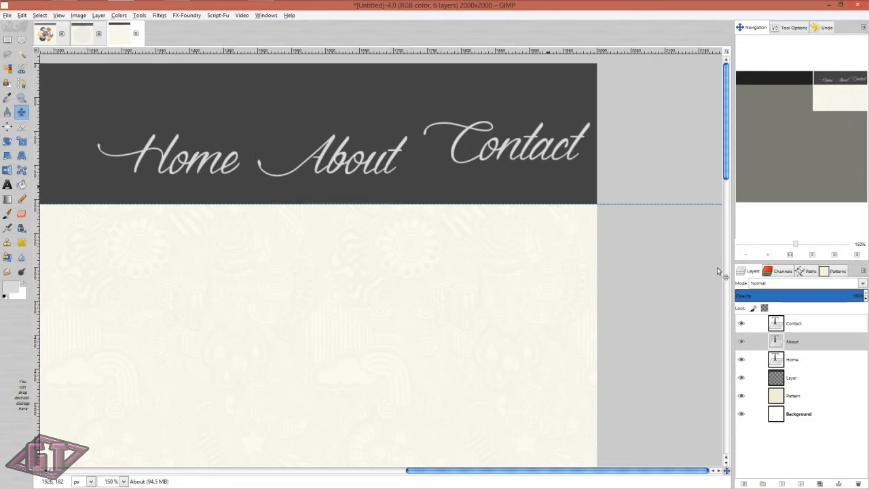
{"action": "left_click", "coordinate": [815, 322]}
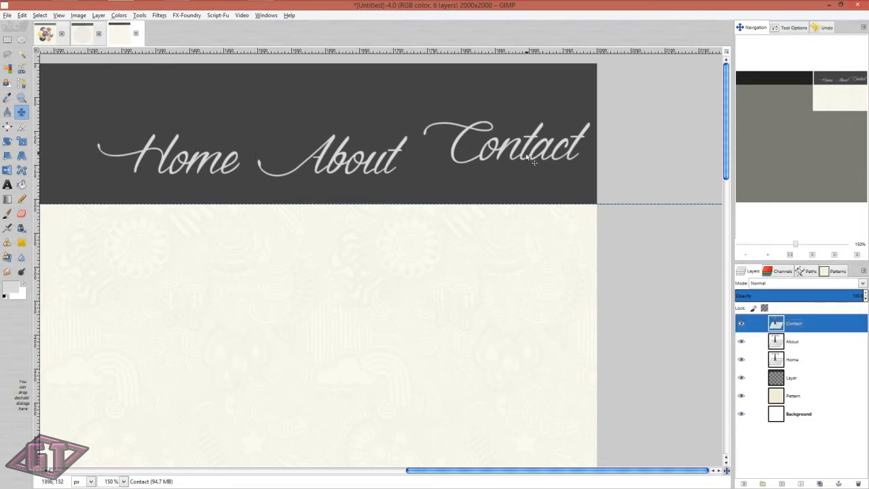
{"action": "left_click_drag", "start_coordinate": [526, 156], "coordinate": [524, 169]}
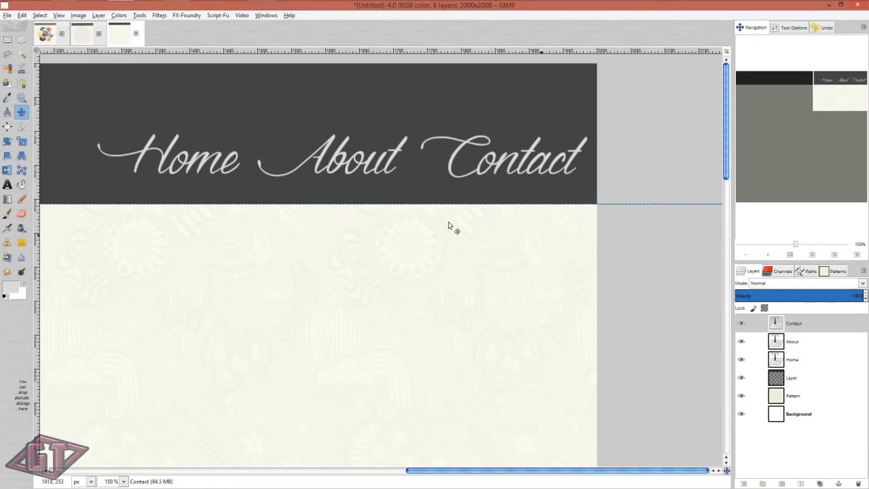
Step: Remove the horizontal guide from the header's lower edge and set the Move tool back to moving the active layer
{"action": "key", "text": "minus"}
{"action": "key", "text": "minus"}
{"action": "key", "text": "minus"}
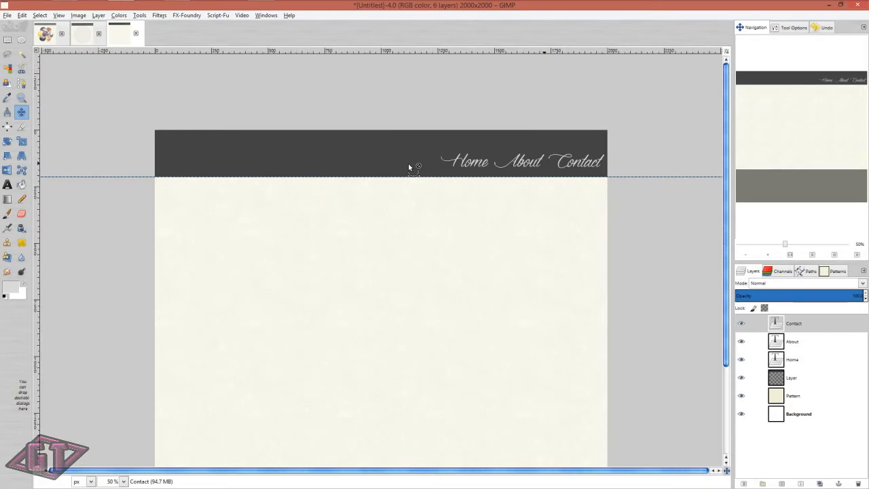
{"action": "key", "text": "minus"}
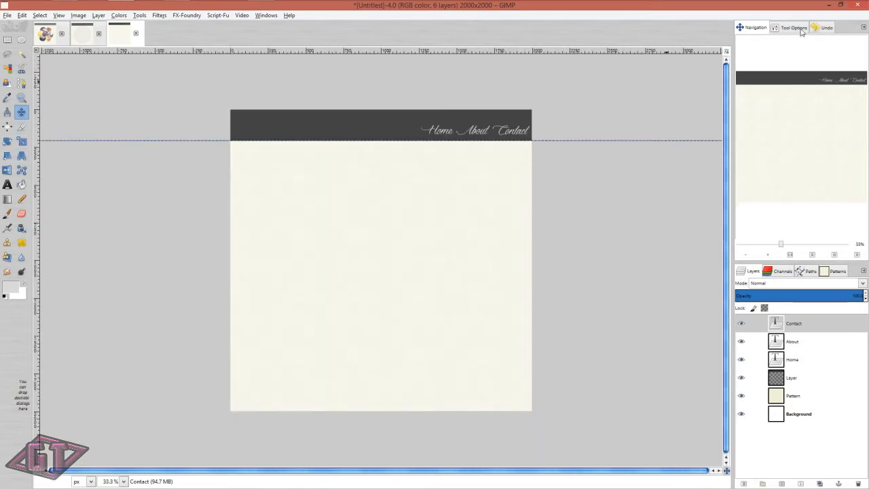
{"action": "left_click_drag", "start_coordinate": [793, 27], "coordinate": [764, 19]}
{"action": "left_click_drag", "start_coordinate": [795, 10], "coordinate": [747, 90]}
{"action": "left_click", "coordinate": [739, 141]}
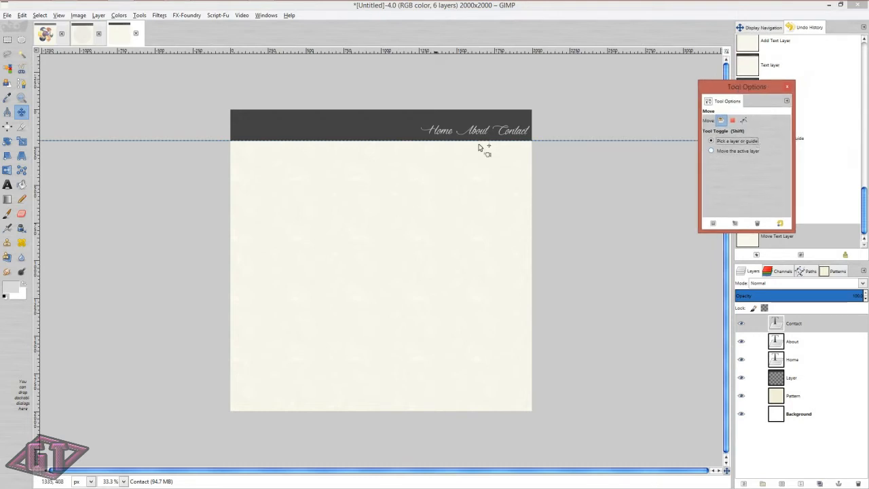
{"action": "left_click_drag", "start_coordinate": [577, 140], "coordinate": [578, 50]}
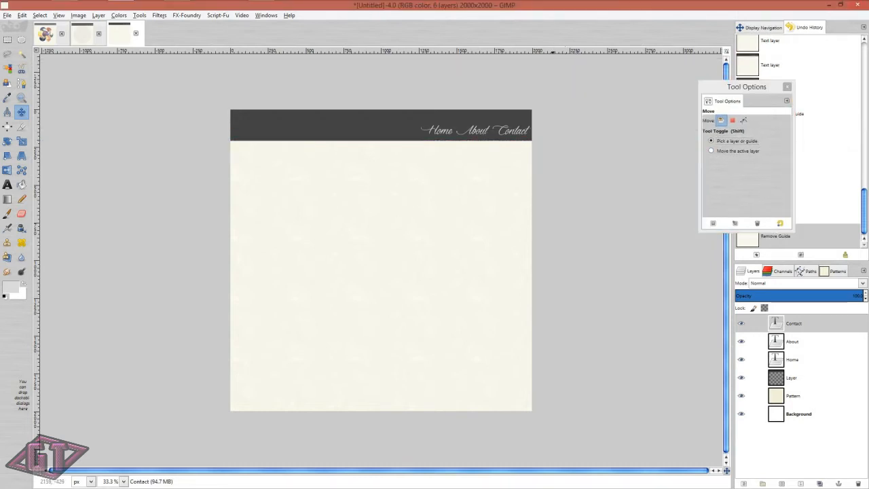
{"action": "left_click", "coordinate": [747, 151]}
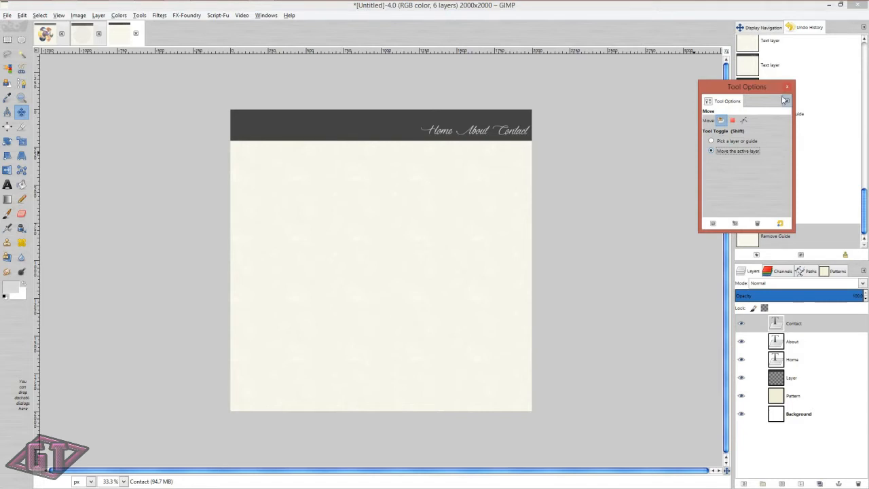
Step: Close the detached Tool Options window and add Tool Options back to the dock with Navigation and Undo History
{"action": "left_click", "coordinate": [788, 86]}
{"action": "left_click", "coordinate": [863, 27]}
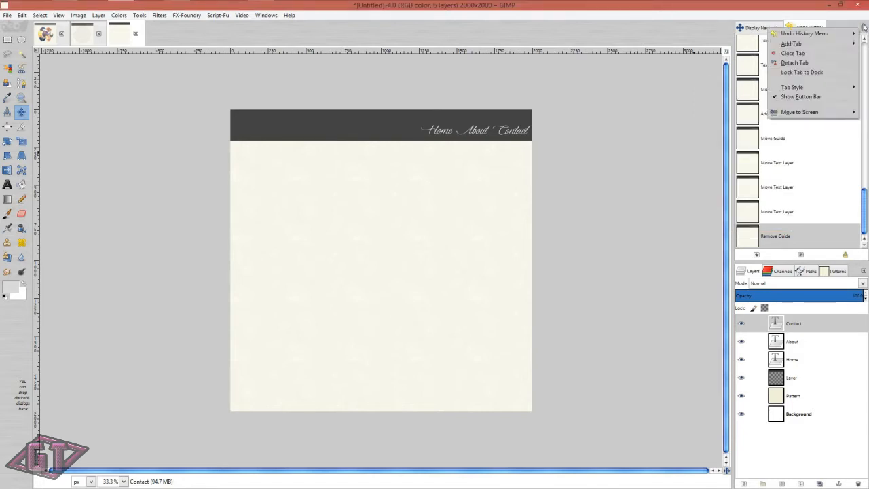
{"action": "mouse_move", "coordinate": [826, 43]}
{"action": "left_click", "coordinate": [740, 43]}
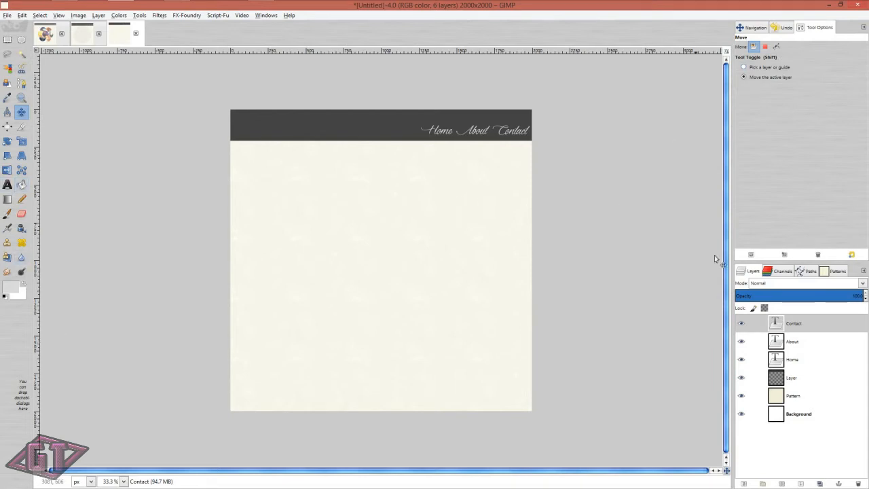
Step: Create a transparent 2000 x 2000 px layer named "Big Circle" directly above the Pattern layer
{"action": "left_click", "coordinate": [811, 395]}
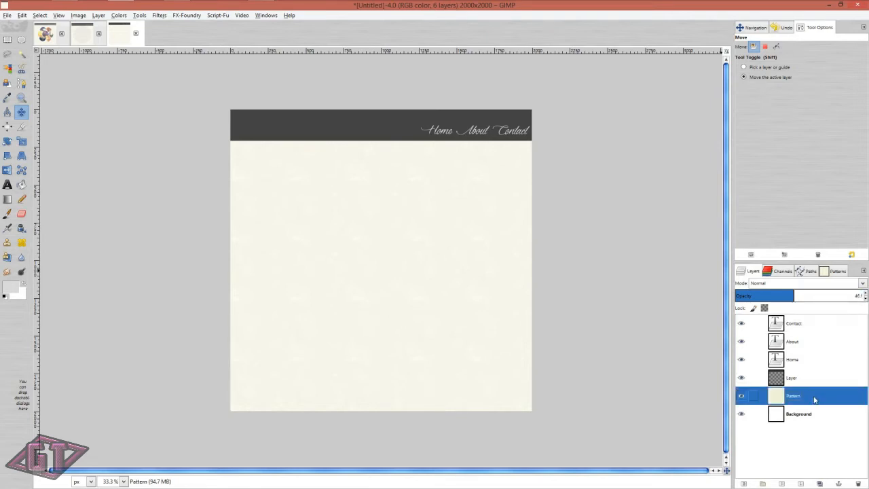
{"action": "left_click", "coordinate": [744, 483]}
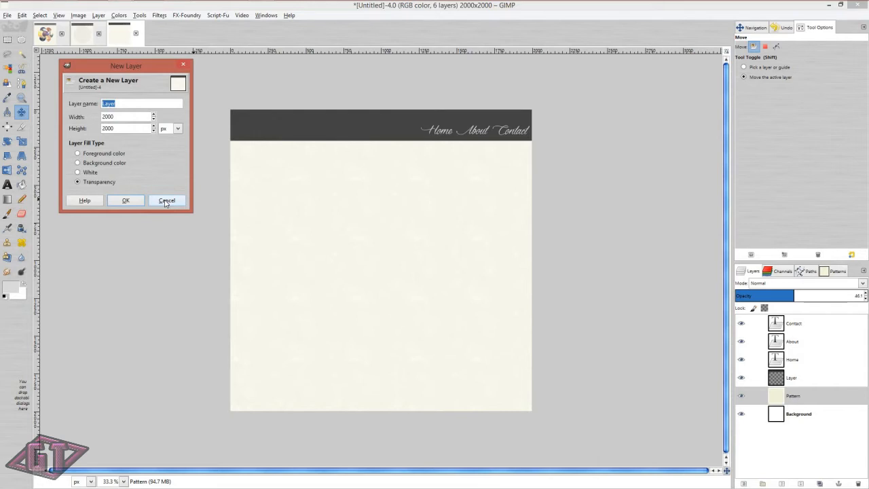
{"action": "type", "text": "Big Circle"}
{"action": "key", "text": "Return"}
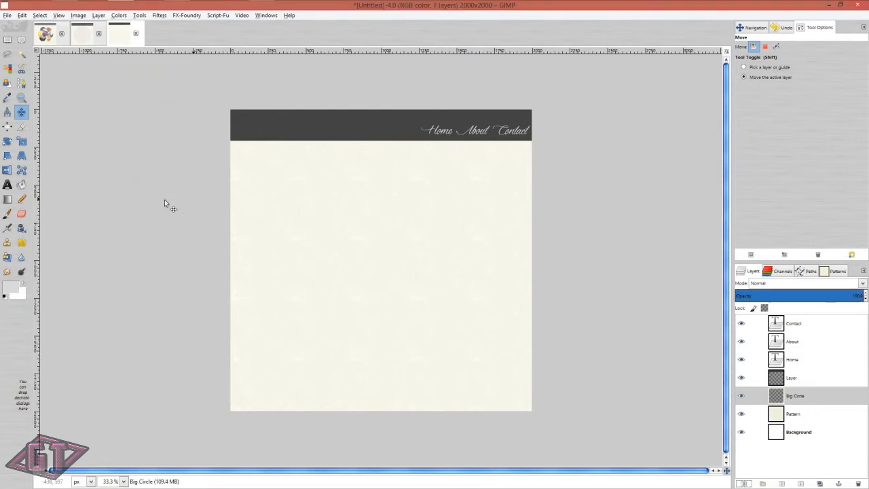
Step: Make a circular selection of about 1580 x 1580 px with a fixed 1:1 ratio, centered in the area below the header at position 220, 310
{"action": "left_click", "coordinate": [22, 41]}
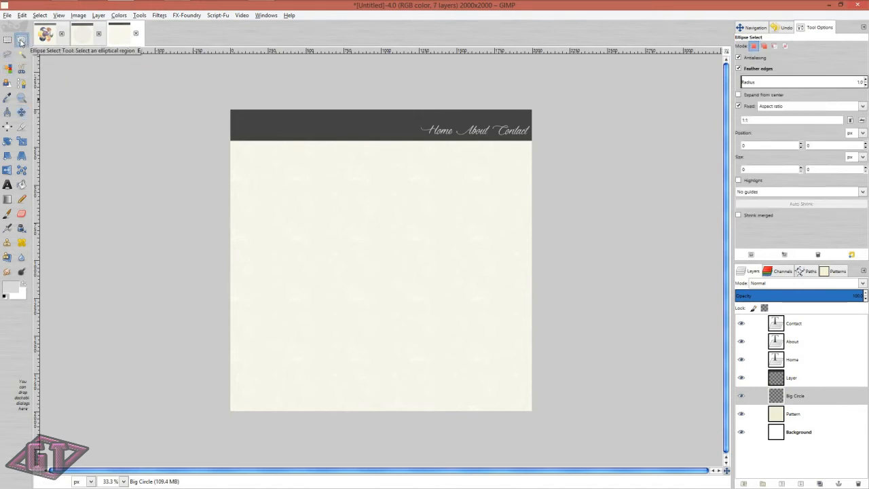
{"action": "left_click", "coordinate": [739, 107]}
{"action": "left_click_drag", "start_coordinate": [285, 171], "coordinate": [518, 405]}
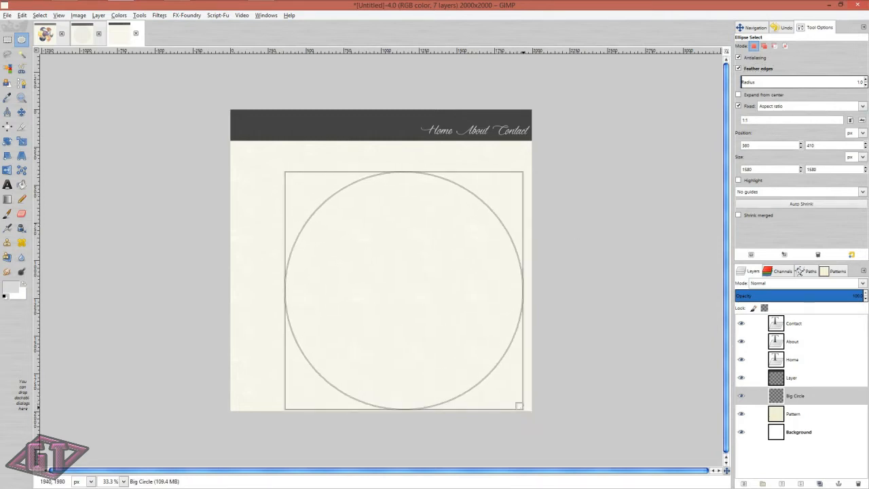
{"action": "left_click_drag", "start_coordinate": [403, 287], "coordinate": [383, 273]}
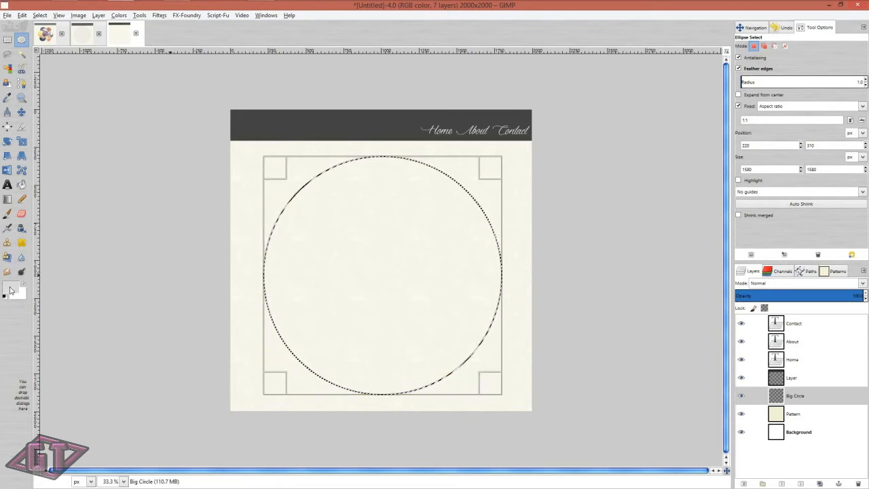
Step: Fill the circular selection on the Big Circle layer with grey #818181, deselect, and lower the layer's opacity to about 15%
{"action": "left_click", "coordinate": [8, 289]}
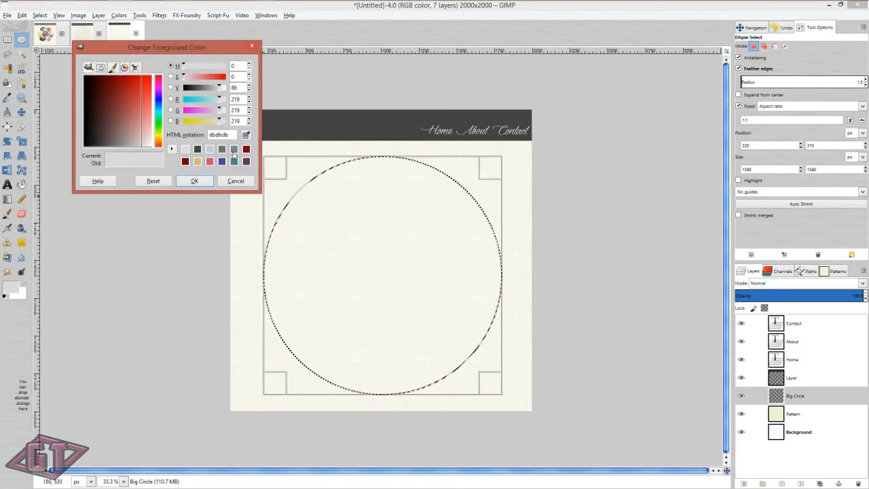
{"action": "left_click", "coordinate": [233, 151]}
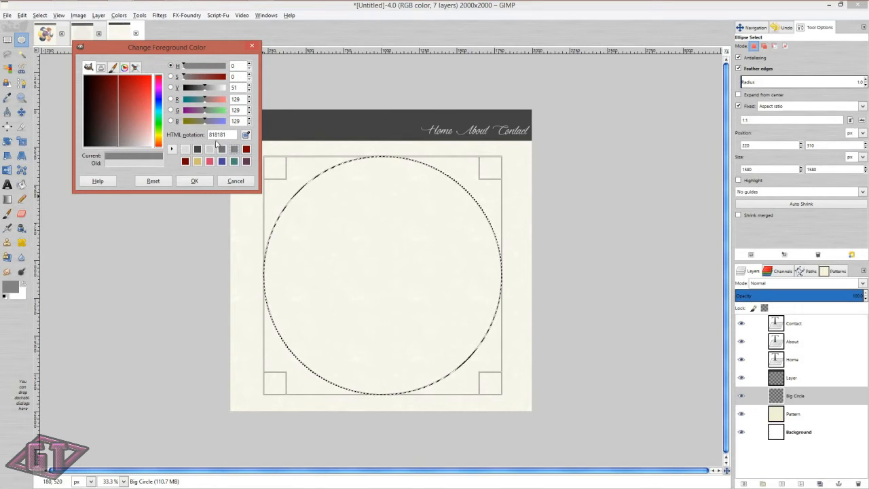
{"action": "left_click", "coordinate": [195, 181]}
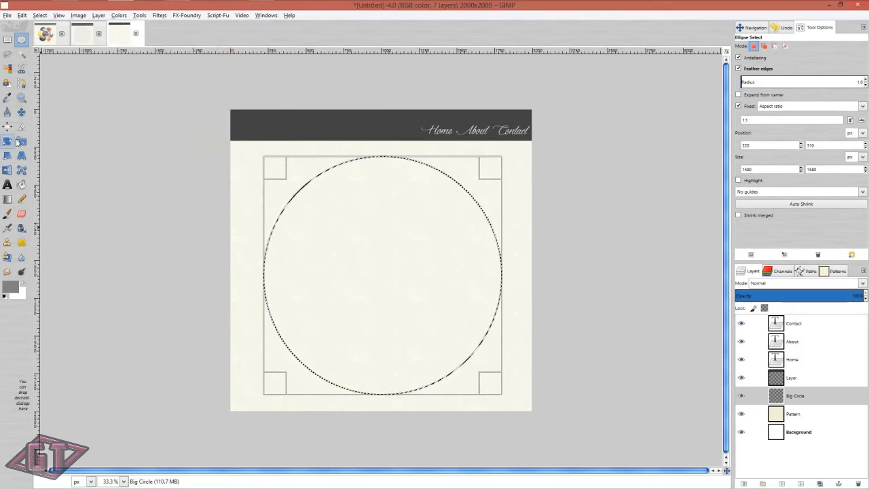
{"action": "left_click", "coordinate": [21, 185]}
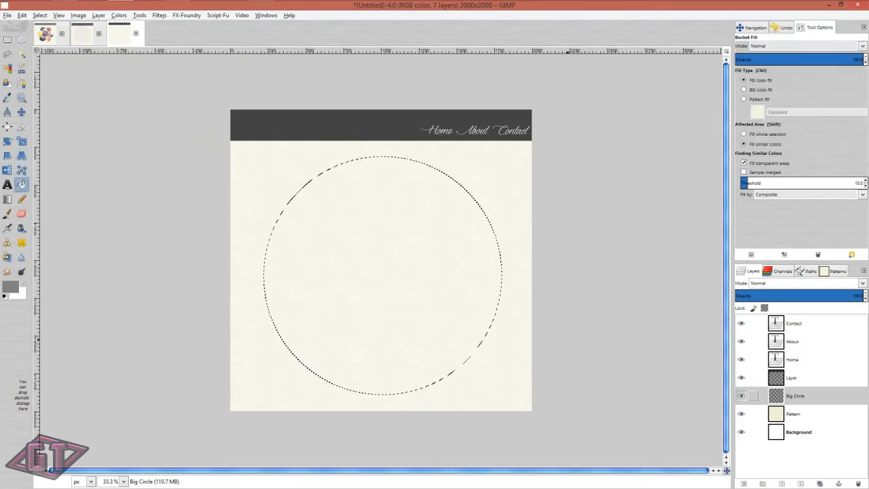
{"action": "left_click", "coordinate": [598, 348], "text": "shift"}
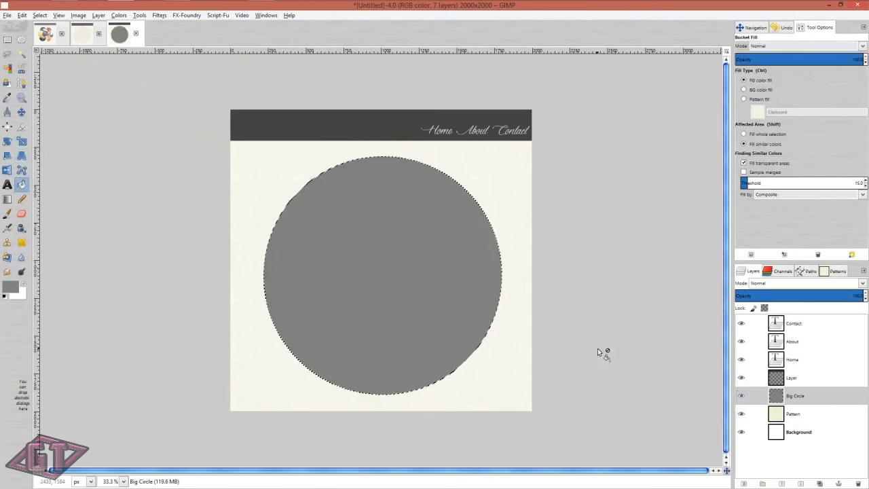
{"action": "key", "text": "ctrl+shift+a"}
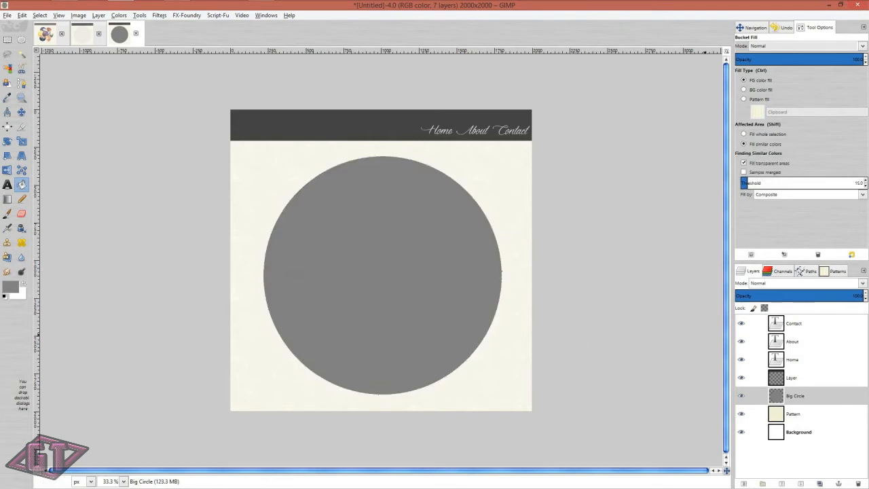
{"action": "left_click_drag", "start_coordinate": [856, 296], "coordinate": [758, 324]}
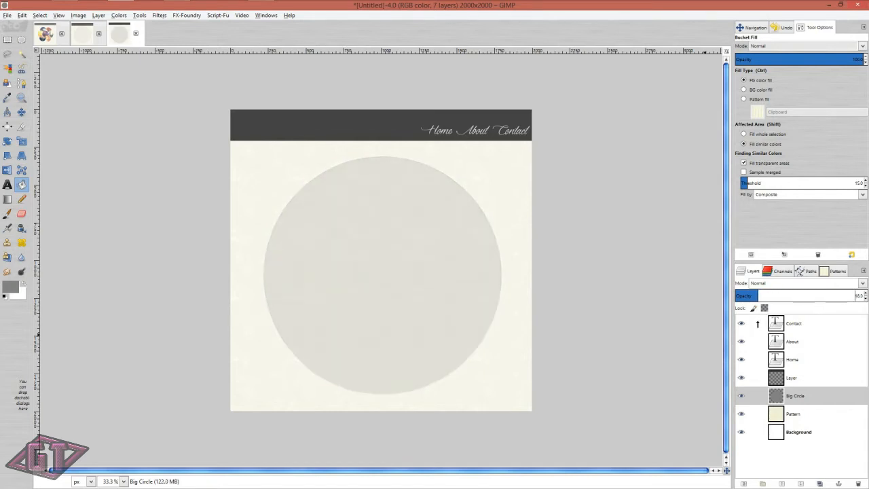
{"action": "left_click_drag", "start_coordinate": [755, 324], "coordinate": [753, 326]}
Step: Select the Big Circle layer's shape from its alpha, convert that selection to a path, and make the path visible
{"action": "right_click", "coordinate": [795, 400]}
{"action": "left_click", "coordinate": [808, 354]}
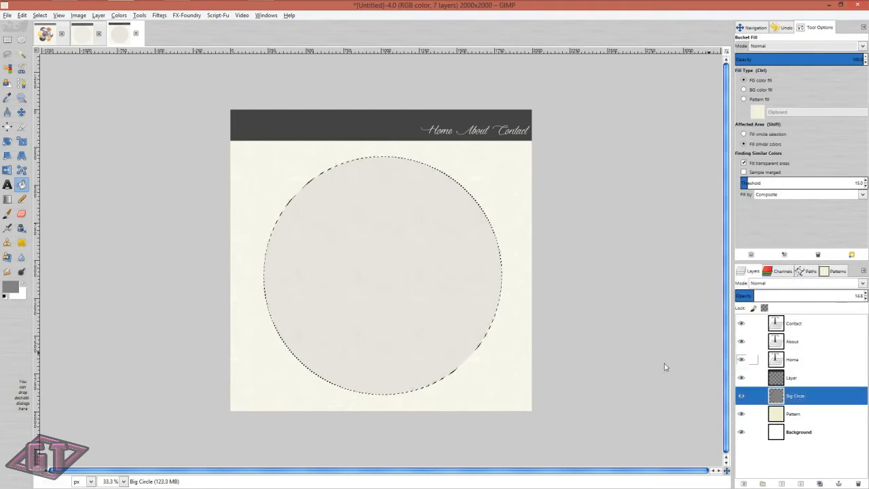
{"action": "left_click", "coordinate": [39, 15]}
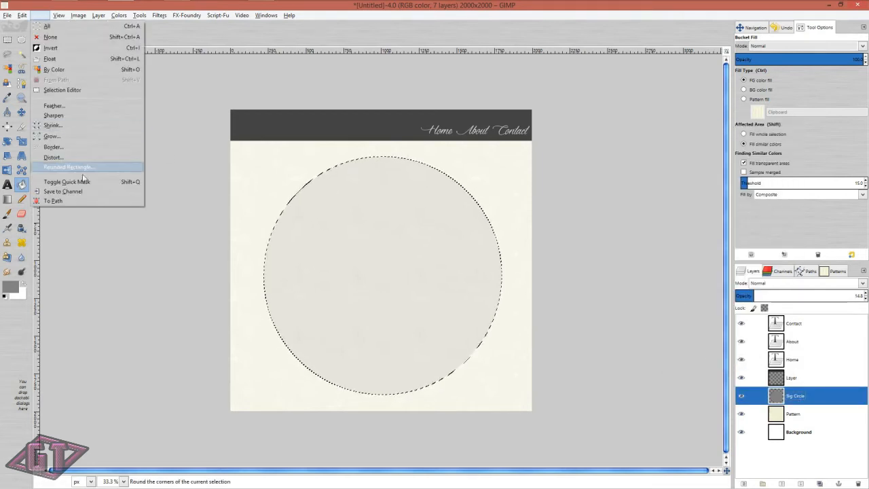
{"action": "left_click", "coordinate": [89, 204]}
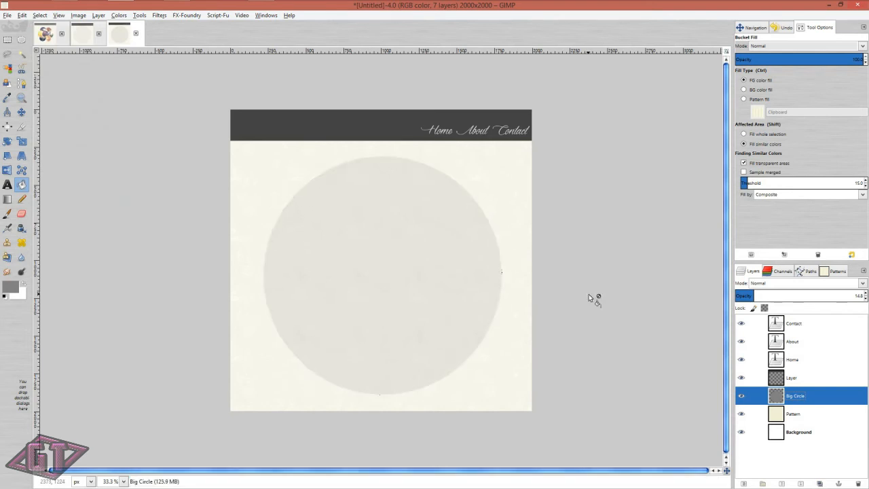
{"action": "left_click", "coordinate": [809, 271]}
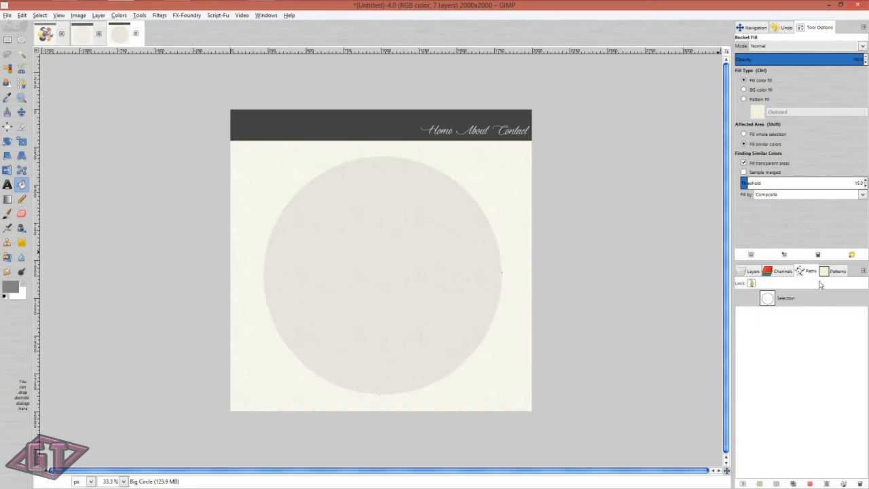
{"action": "left_click", "coordinate": [740, 303]}
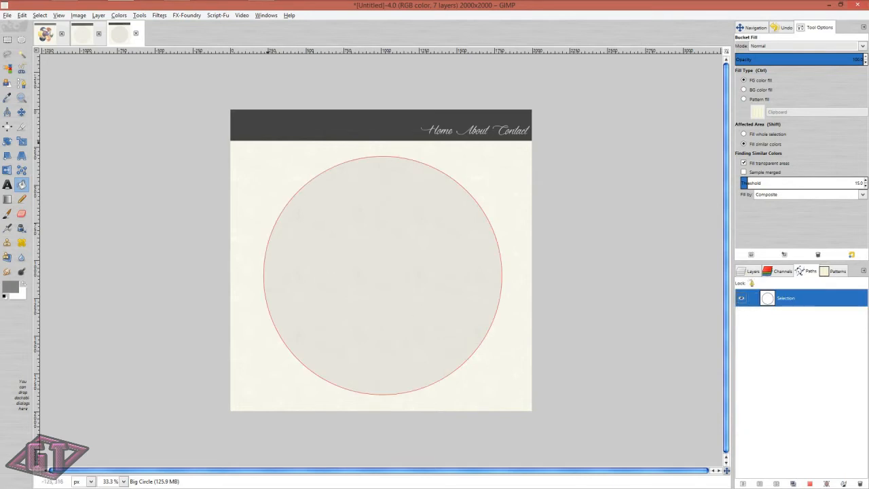
Step: Add a layer group above the header layer and create a transparent 2000 x 2000 px layer named "Little Circle" inside it
{"action": "left_click", "coordinate": [750, 271]}
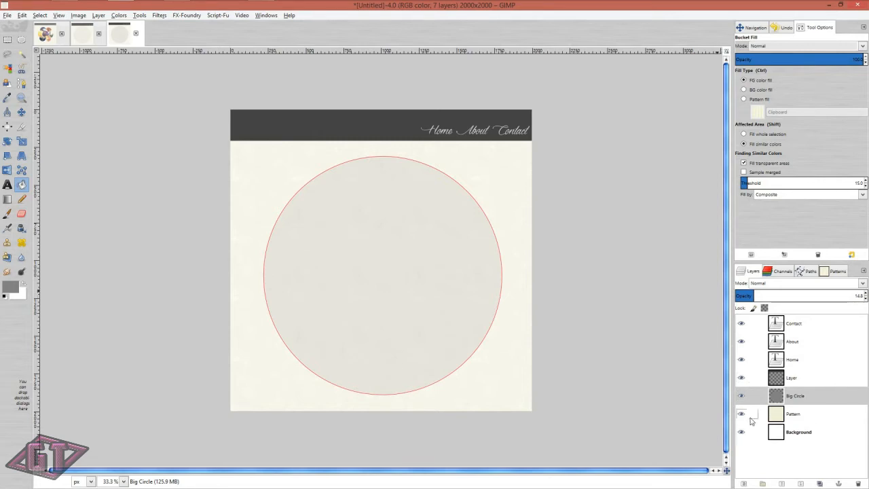
{"action": "left_click", "coordinate": [810, 377]}
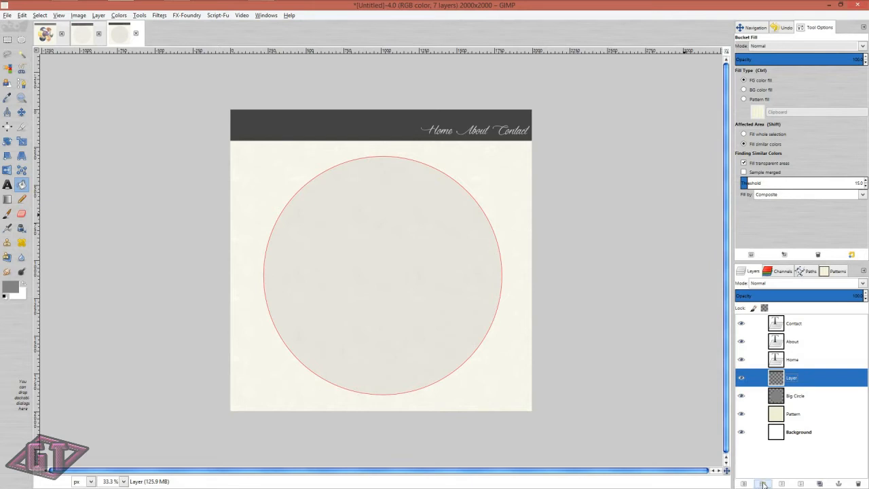
{"action": "left_click", "coordinate": [763, 483]}
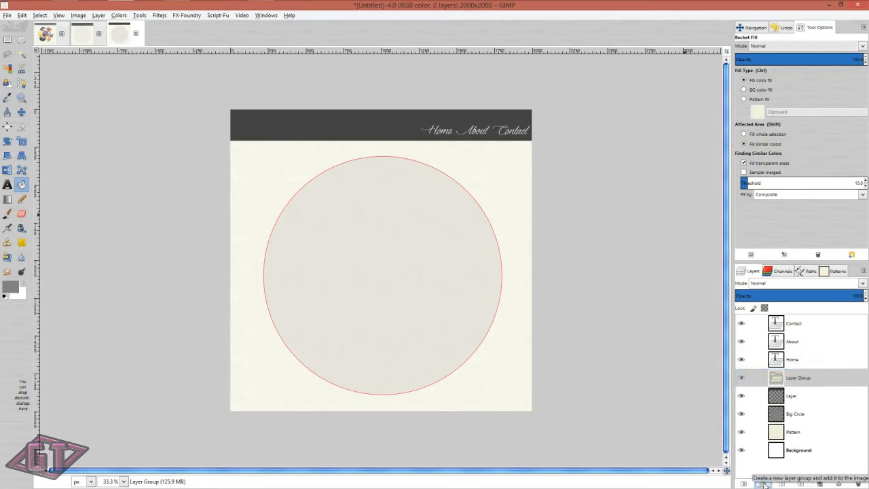
{"action": "left_click", "coordinate": [745, 483]}
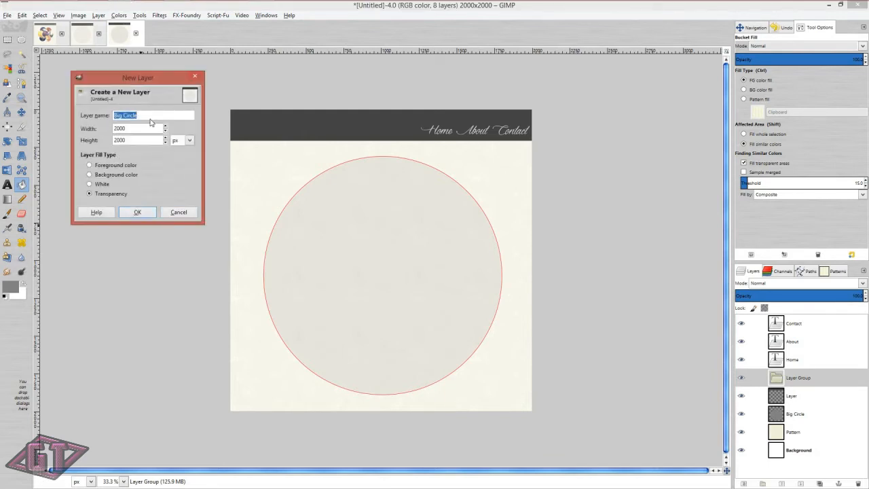
{"action": "key", "text": "BackSpace"}
{"action": "type", "text": "Little"}
{"action": "key", "text": "Return"}
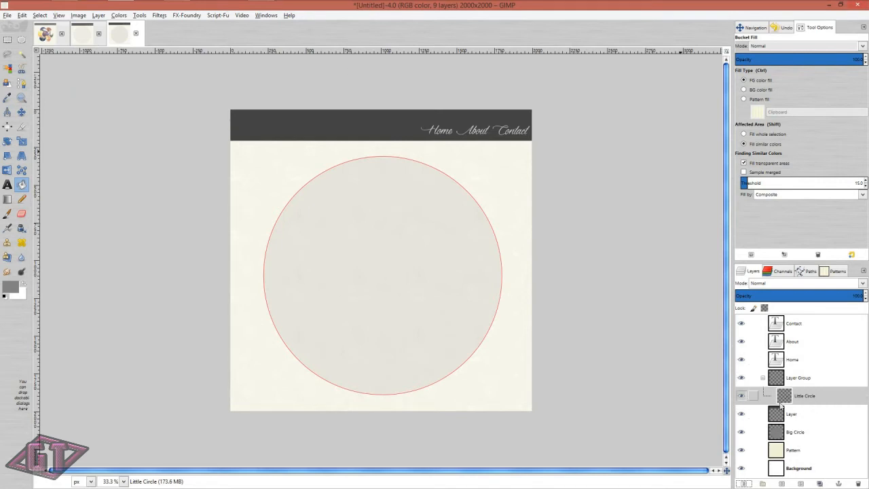
Step: Make a circular selection of about 490 x 490 px at position 560, 500 and fill it with white on the Little Circle layer
{"action": "left_click", "coordinate": [21, 40]}
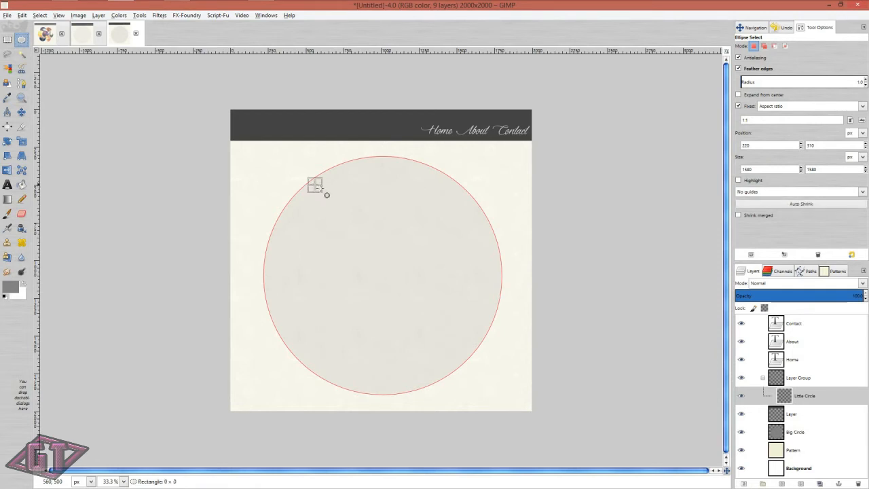
{"action": "left_click_drag", "start_coordinate": [315, 185], "coordinate": [375, 257]}
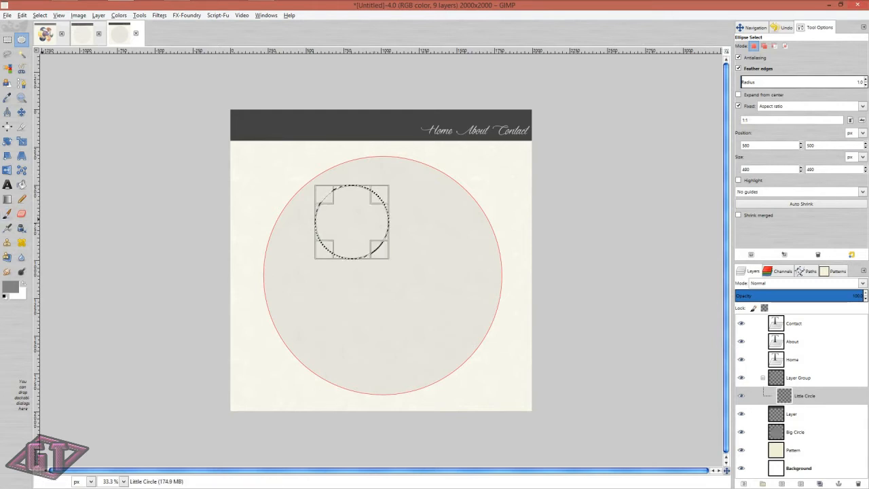
{"action": "left_click", "coordinate": [24, 282]}
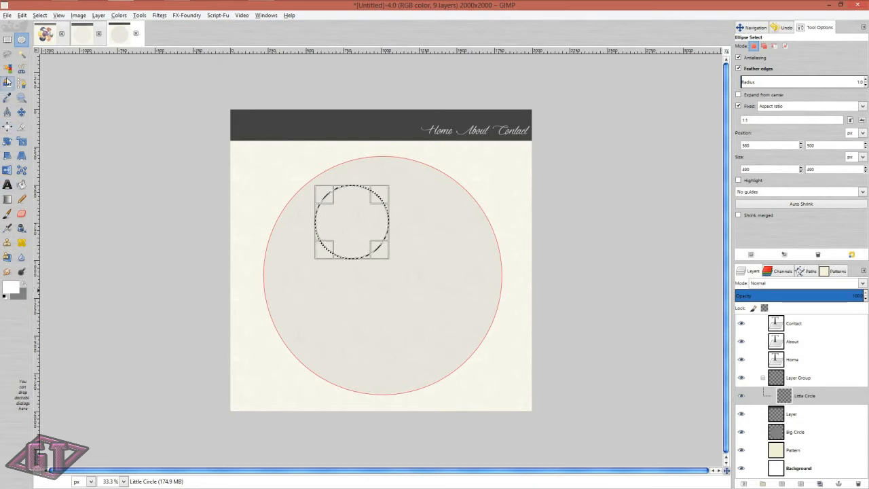
{"action": "key", "text": "ctrl"}
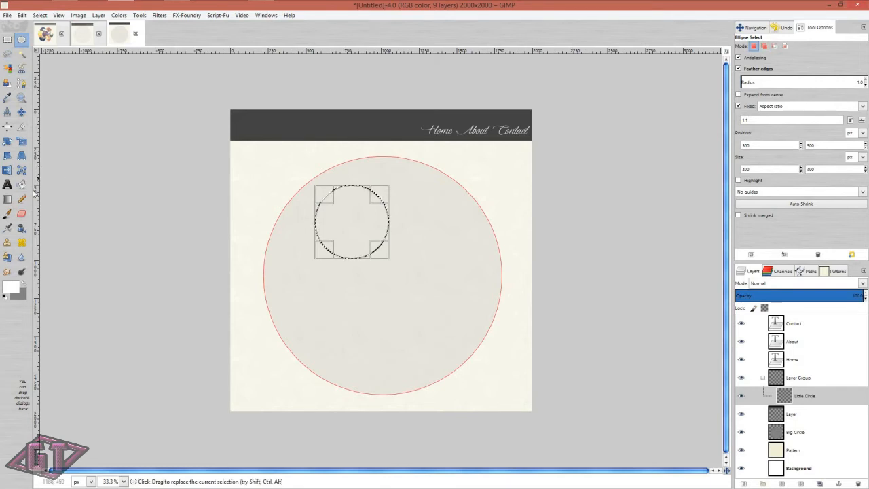
{"action": "left_click", "coordinate": [22, 184]}
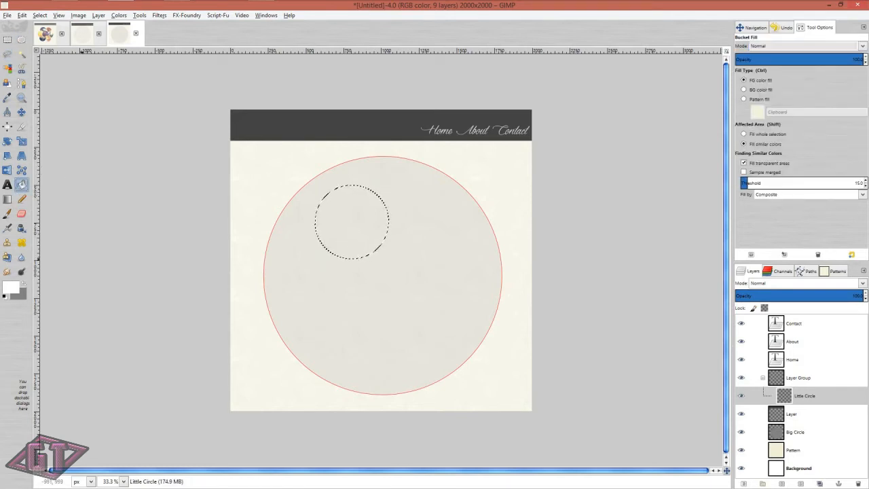
{"action": "key", "text": "ctrl+comma"}
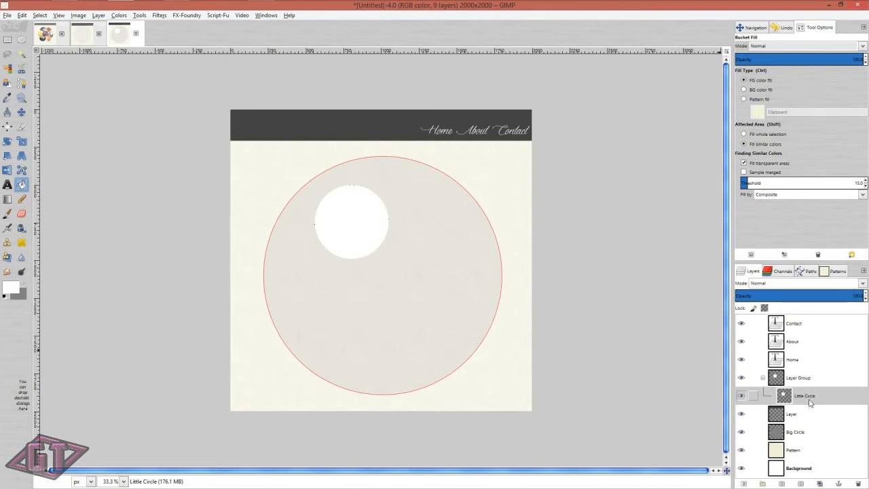
Step: Duplicate the Little Circle layer, create a selection from the original's alpha, and make the copy the active layer
{"action": "left_click", "coordinate": [819, 484]}
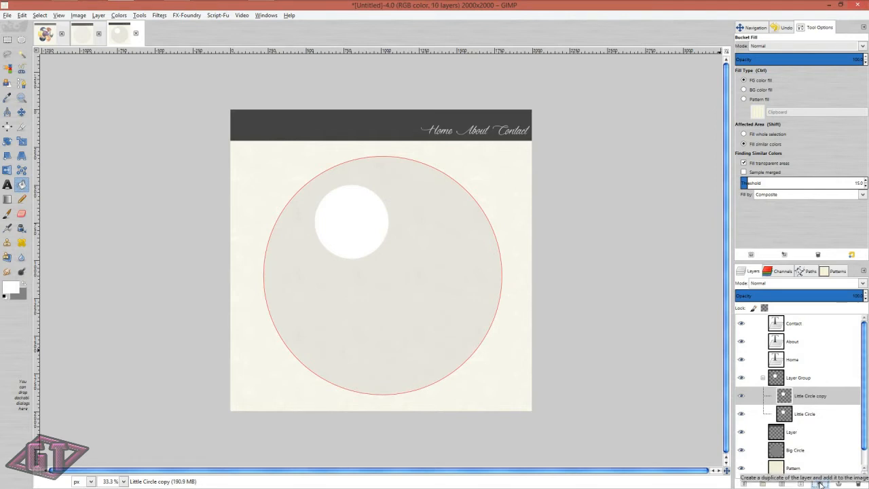
{"action": "left_click", "coordinate": [786, 419]}
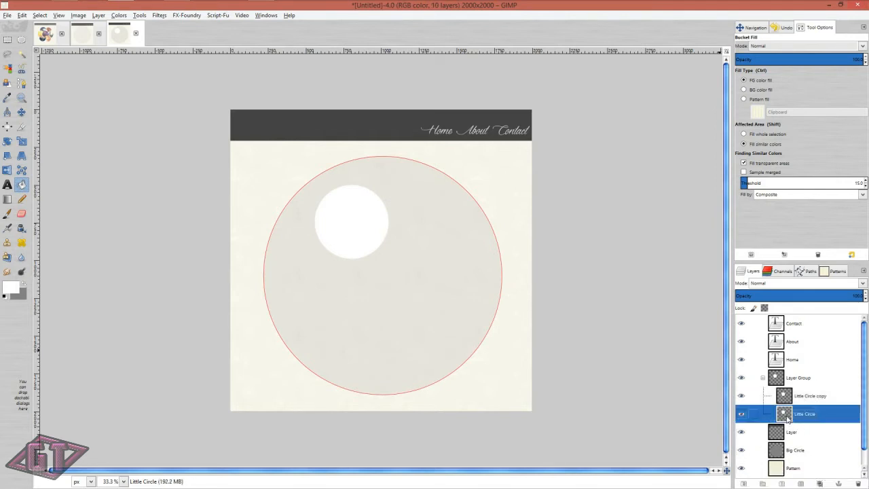
{"action": "right_click", "coordinate": [787, 413]}
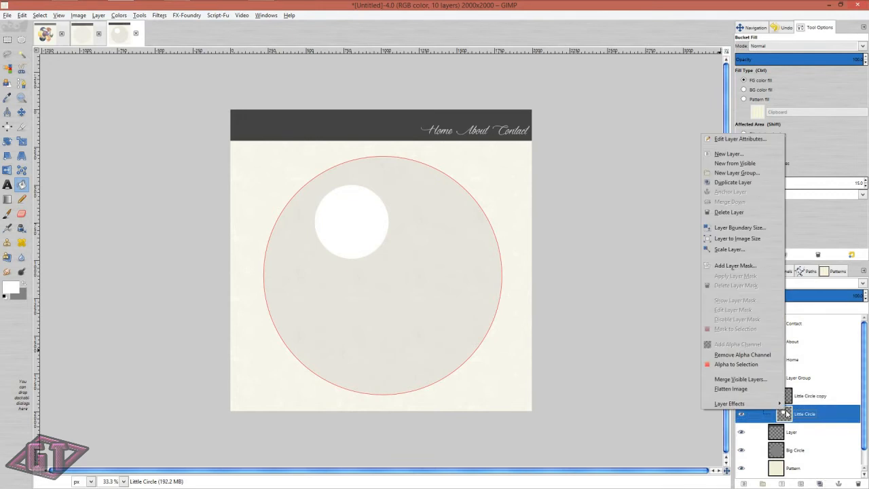
{"action": "left_click", "coordinate": [743, 365]}
{"action": "left_click", "coordinate": [823, 399]}
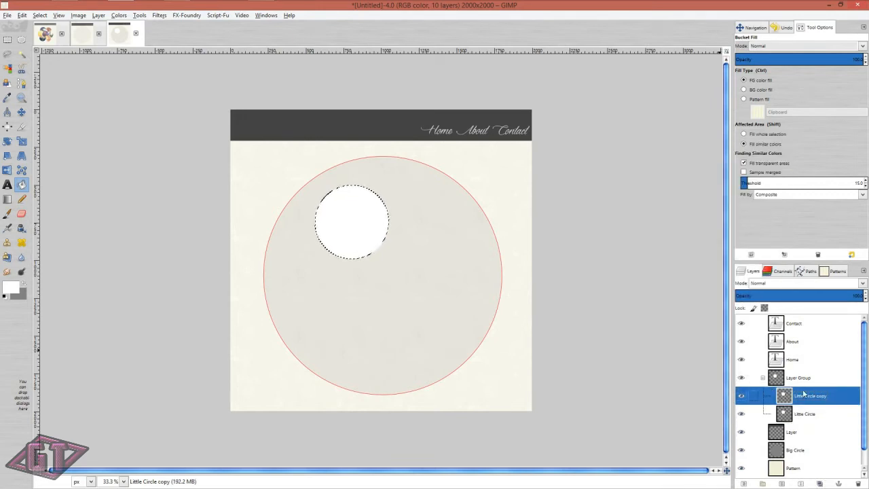
Step: Shrink the selection by 20 px and delete the selected area from the Little Circle copy, leaving a white ring
{"action": "left_click", "coordinate": [37, 15]}
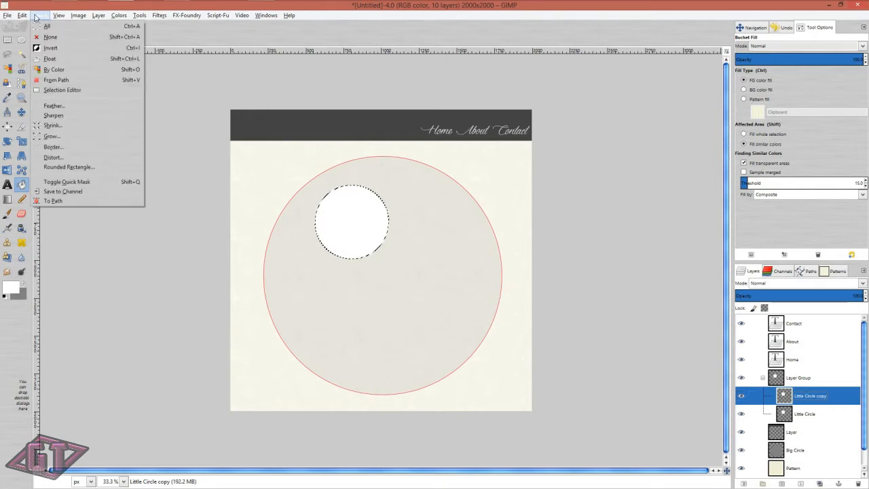
{"action": "left_click", "coordinate": [95, 114]}
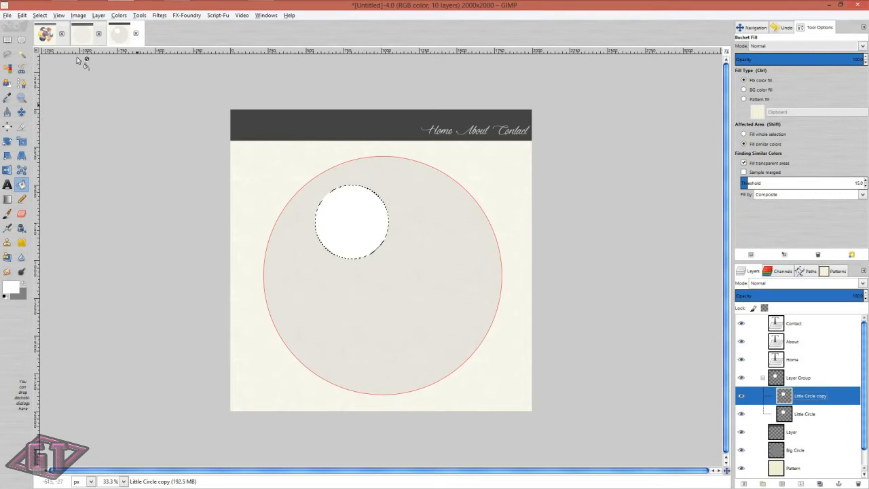
{"action": "left_click", "coordinate": [39, 15]}
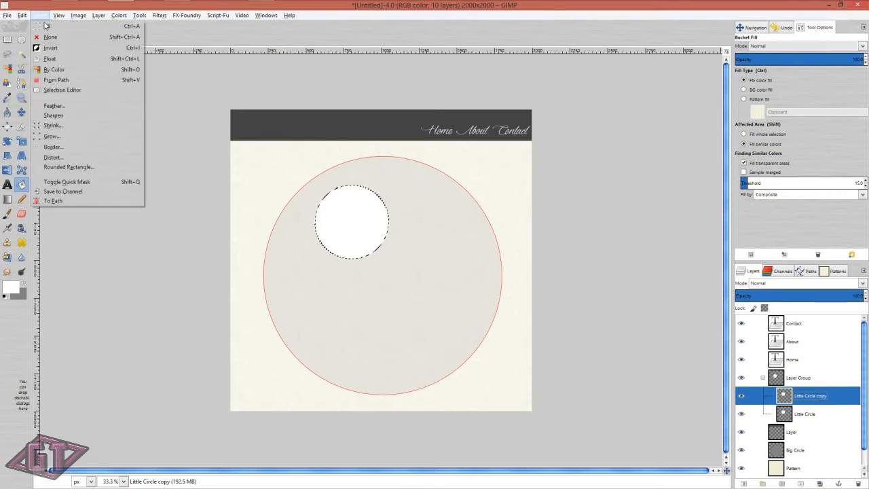
{"action": "left_click", "coordinate": [70, 123]}
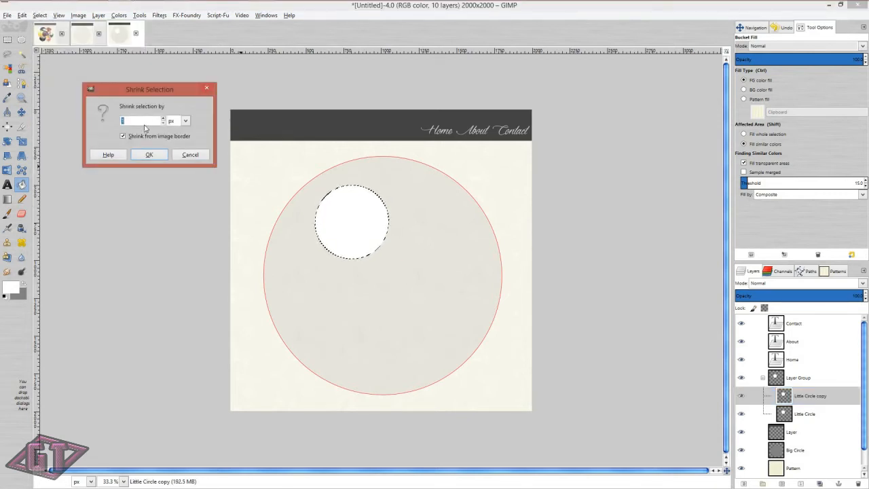
{"action": "type", "text": "20"}
{"action": "key", "text": "Return"}
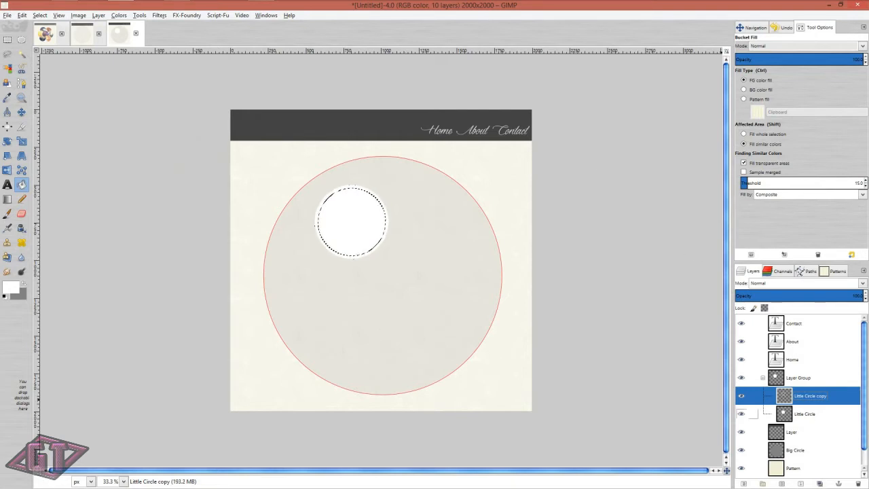
Step: Remove the selection and hide the original Little Circle layer
{"action": "left_click", "coordinate": [741, 413]}
{"action": "key", "text": "ctrl+shift+a"}
{"action": "left_click", "coordinate": [791, 418]}
{"action": "left_click", "coordinate": [740, 415]}
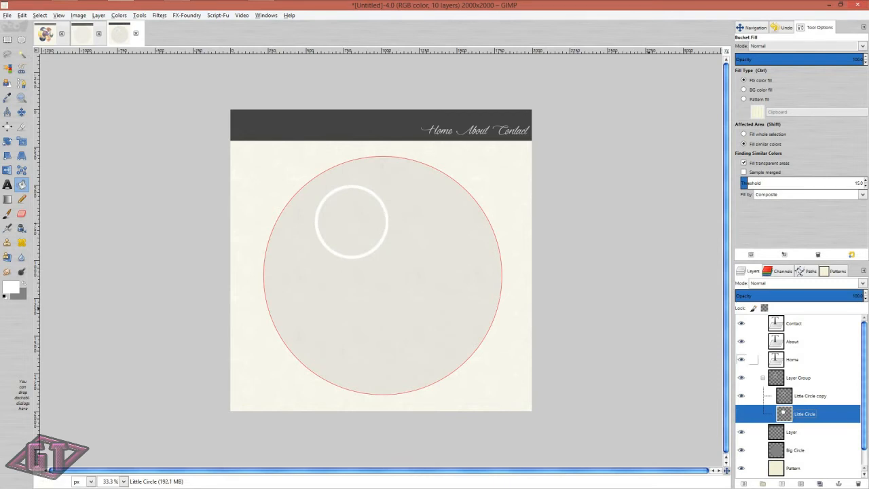
Step: Bring image 02 from the Website Tutorial folder into the mockup as a new layer directly above Little Circle copy
{"action": "left_click", "coordinate": [816, 401]}
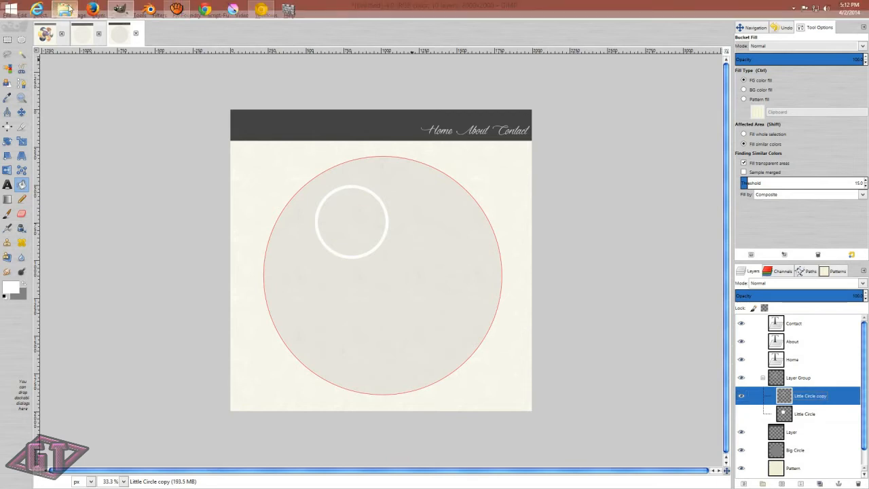
{"action": "left_click", "coordinate": [66, 8]}
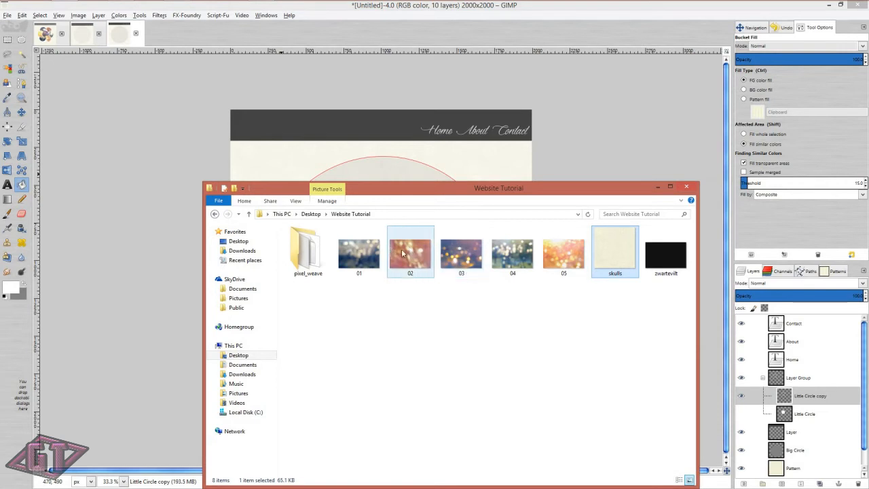
{"action": "left_click_drag", "start_coordinate": [421, 193], "coordinate": [661, 237]}
{"action": "left_click", "coordinate": [419, 299]}
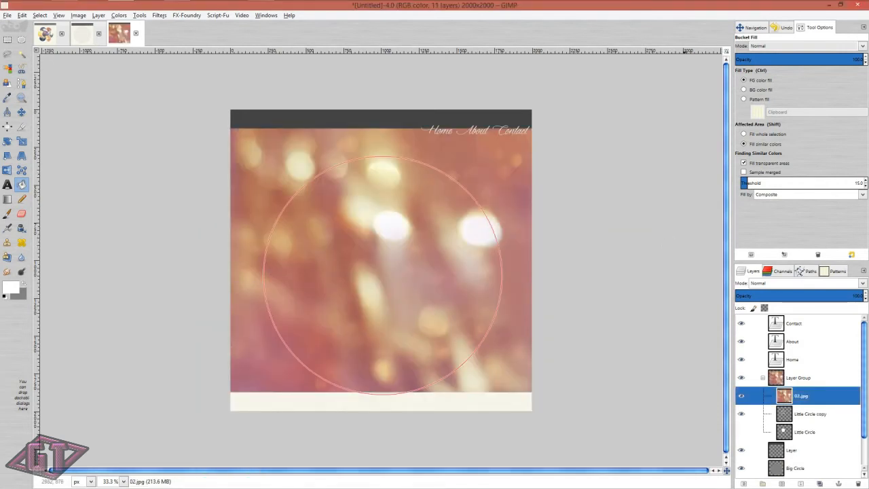
Step: Add an alpha channel to the 02.jpg layer and expand the layer to the image size
{"action": "right_click", "coordinate": [836, 396]}
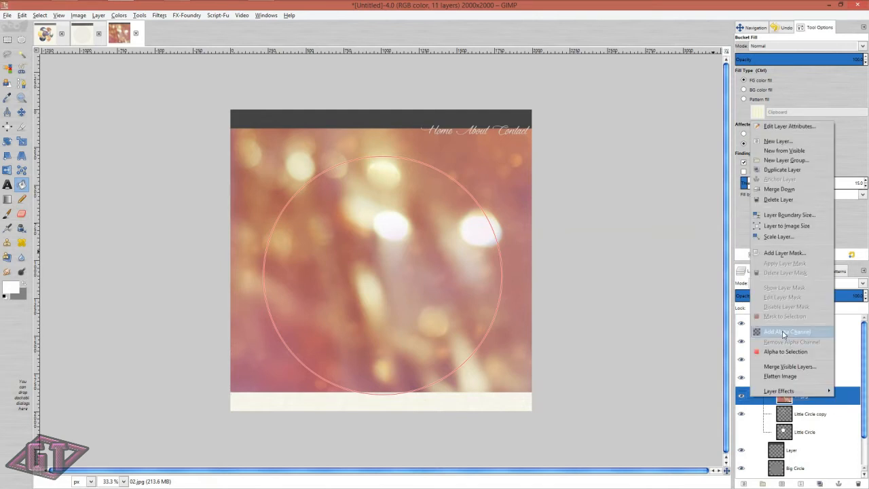
{"action": "left_click", "coordinate": [783, 331]}
{"action": "right_click", "coordinate": [825, 402]}
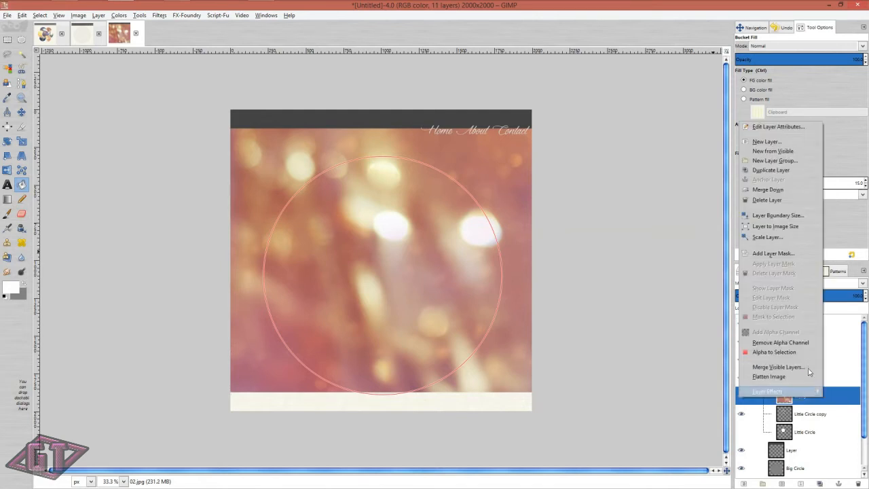
{"action": "left_click", "coordinate": [777, 230]}
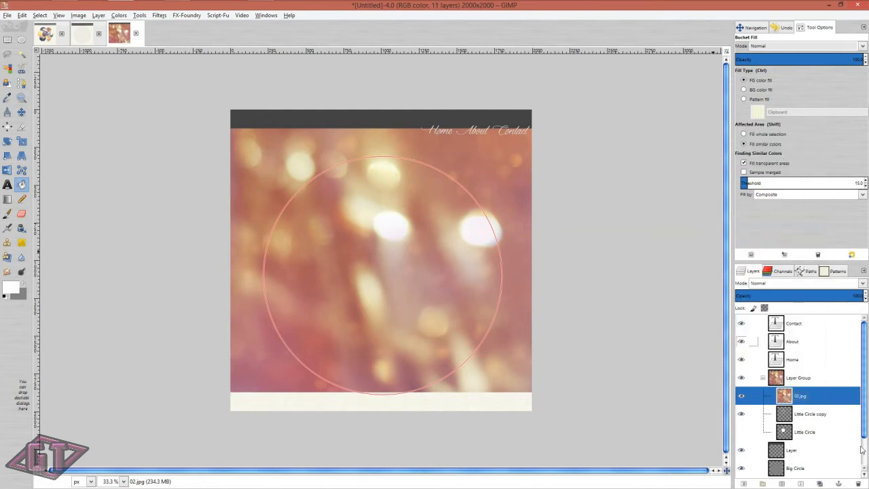
Step: Create a selection from the Little Circle layer's alpha and make 02.jpg the active layer
{"action": "left_click", "coordinate": [808, 416]}
{"action": "left_click", "coordinate": [791, 437]}
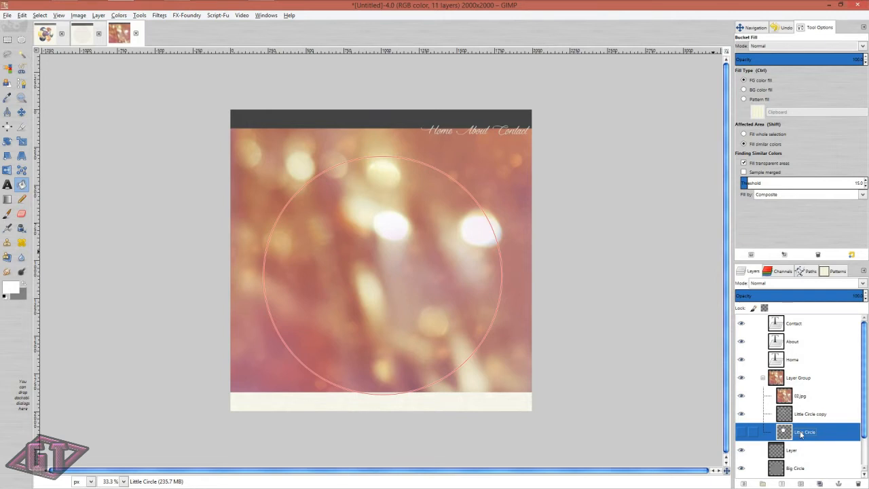
{"action": "right_click", "coordinate": [801, 435]}
{"action": "left_click", "coordinate": [767, 386]}
{"action": "left_click", "coordinate": [812, 402]}
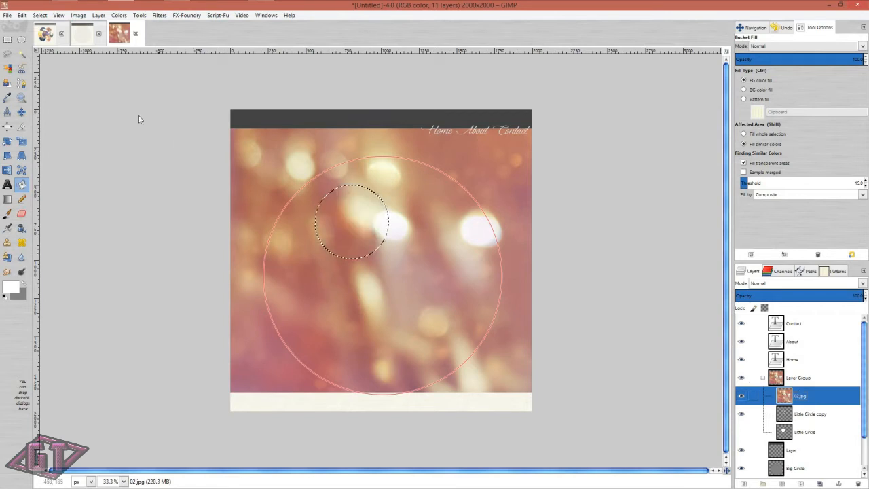
Step: Trim 02.jpg to the circle by inverting the selection, clearing it and deselecting, and raise the Little Circle copy ring above the photo
{"action": "left_click", "coordinate": [23, 15]}
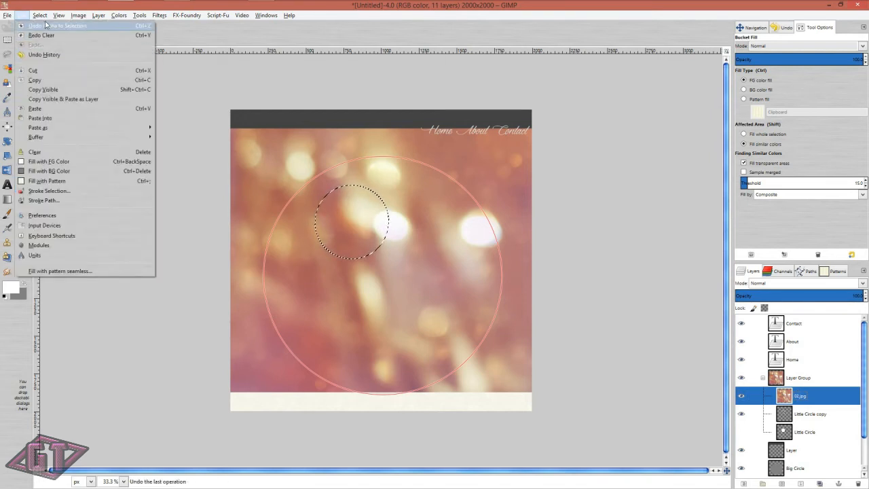
{"action": "mouse_move", "coordinate": [42, 17]}
{"action": "left_click", "coordinate": [50, 47]}
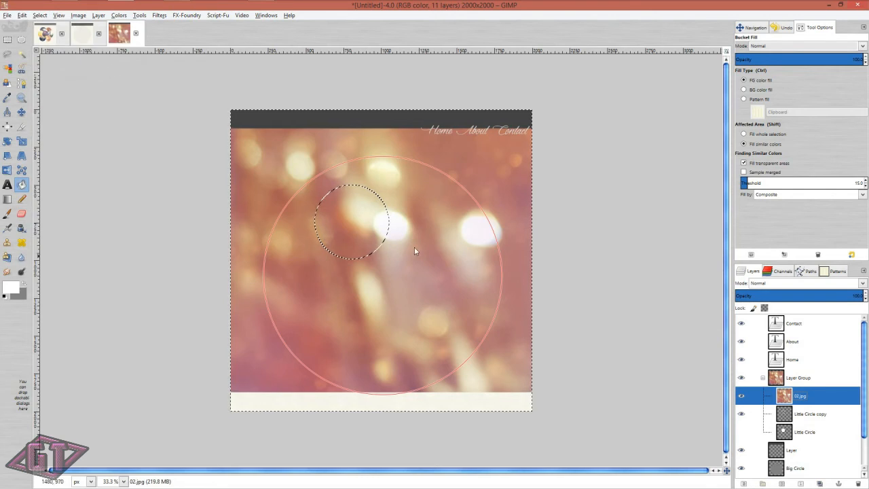
{"action": "key", "text": "Delete"}
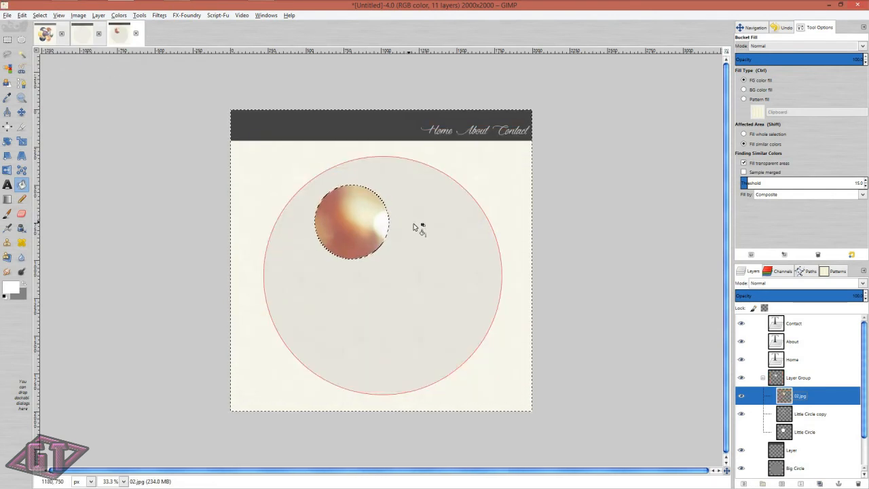
{"action": "key", "text": "ctrl+shift+a"}
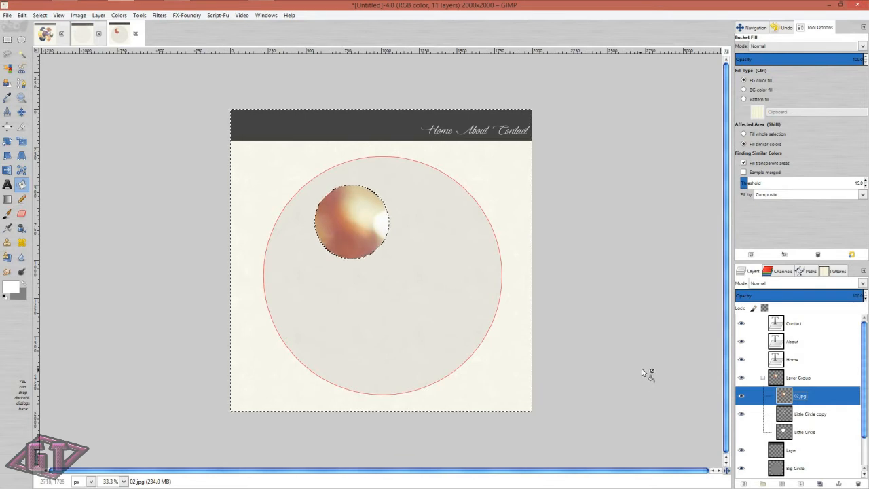
{"action": "left_click", "coordinate": [809, 420]}
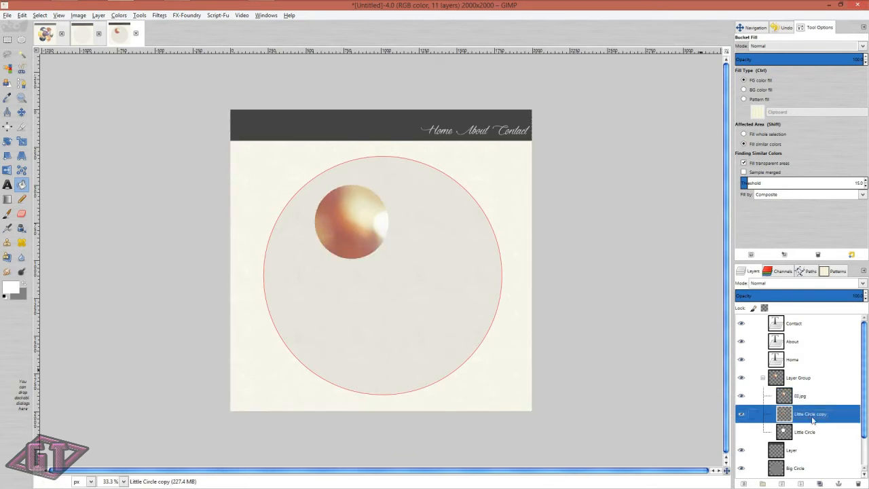
{"action": "left_click", "coordinate": [784, 484]}
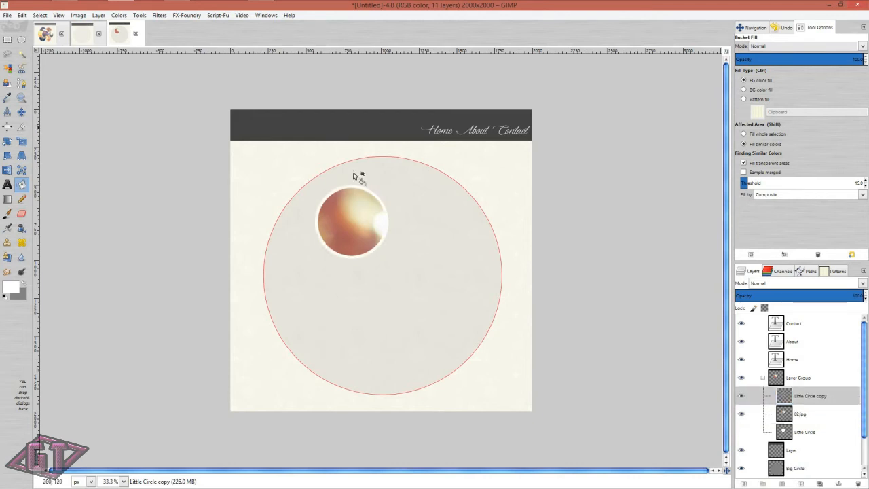
Step: Apply a drop shadow to the Little Circle layer with color cccccc, blur radius 16, opacity 82 and resizing disabled
{"action": "left_click", "coordinate": [804, 433]}
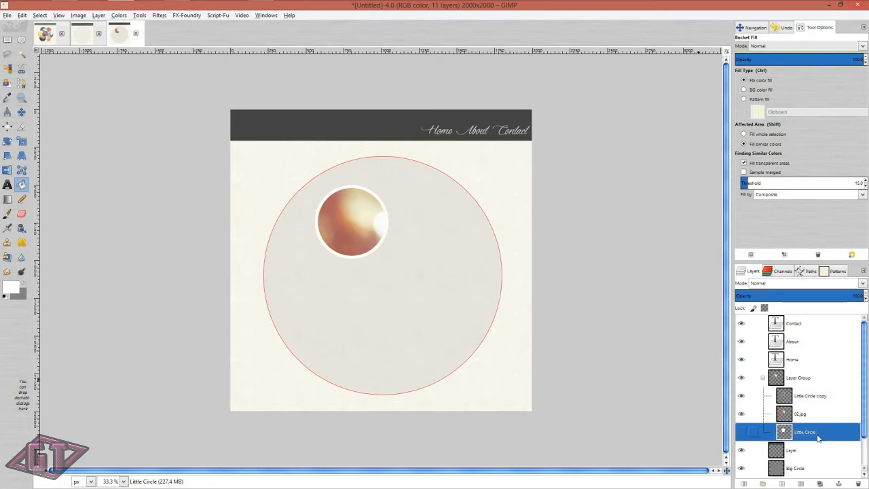
{"action": "left_click", "coordinate": [157, 16]}
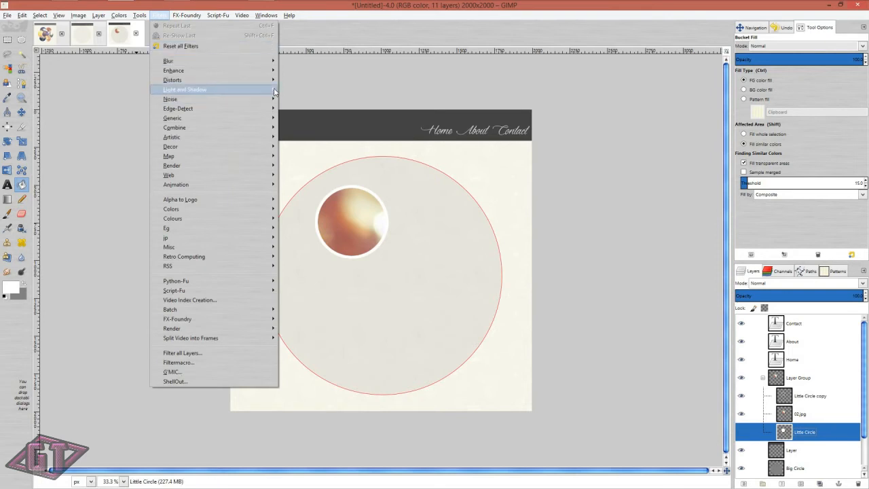
{"action": "mouse_move", "coordinate": [279, 89]}
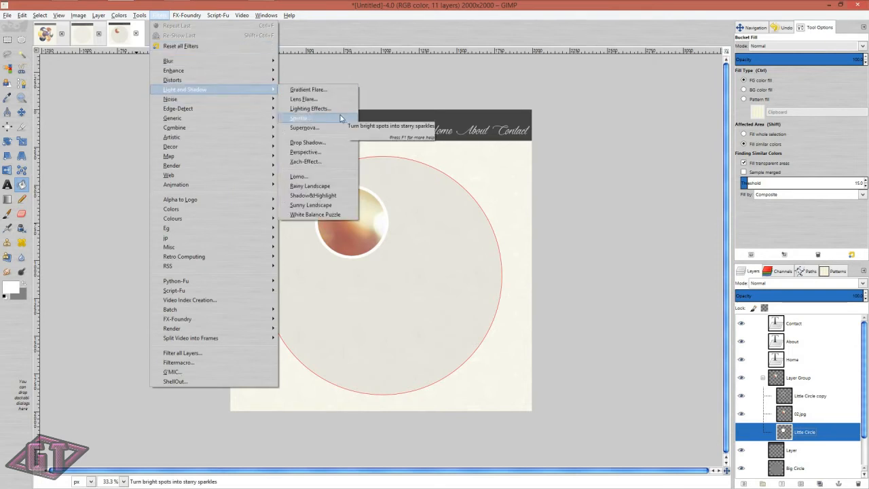
{"action": "left_click", "coordinate": [333, 142]}
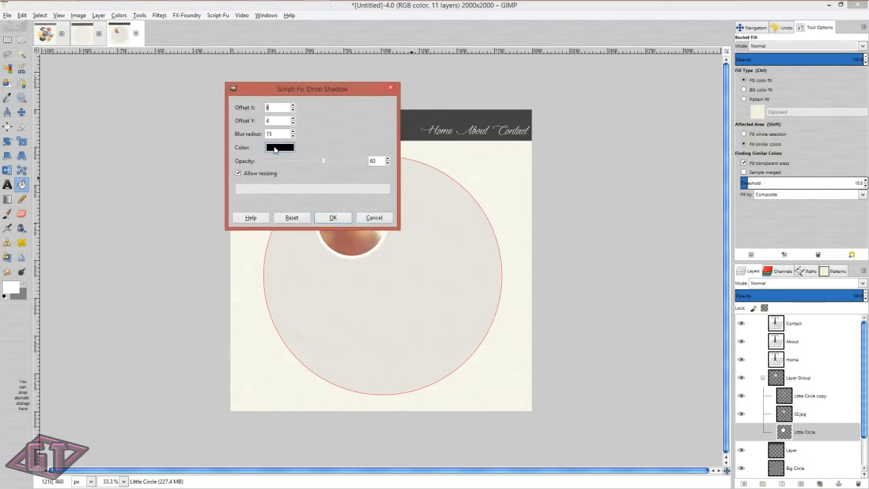
{"action": "left_click", "coordinate": [288, 148]}
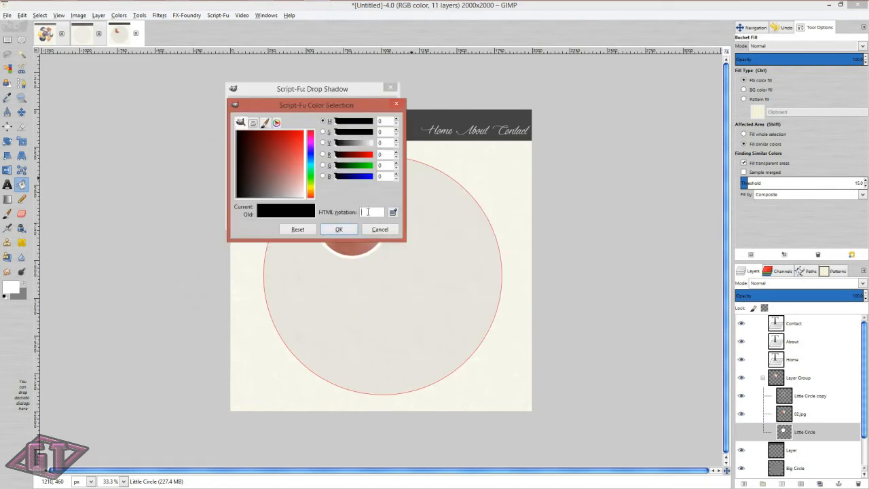
{"action": "type", "text": "cccccc"}
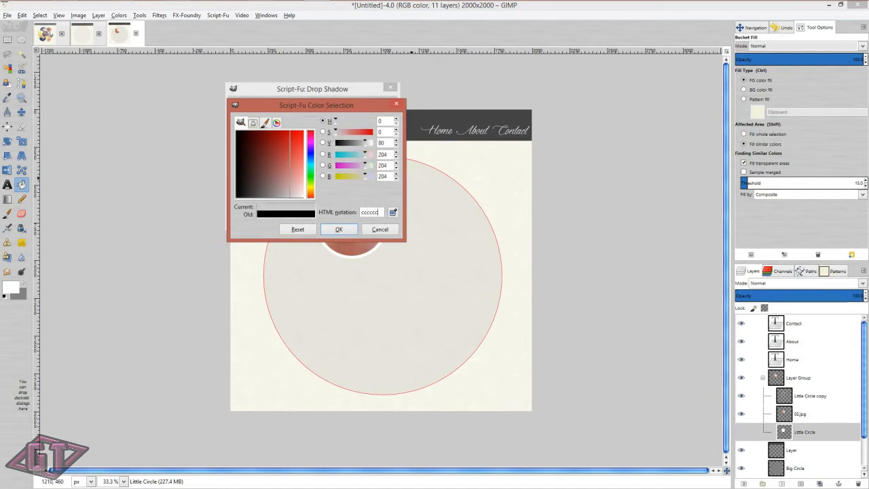
{"action": "left_click", "coordinate": [337, 230]}
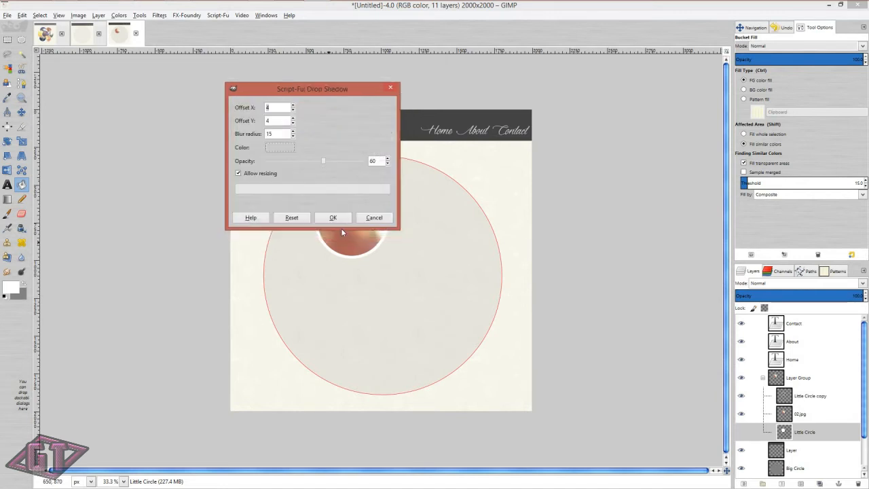
{"action": "left_click", "coordinate": [293, 131]}
{"action": "left_click_drag", "start_coordinate": [325, 161], "coordinate": [341, 162]}
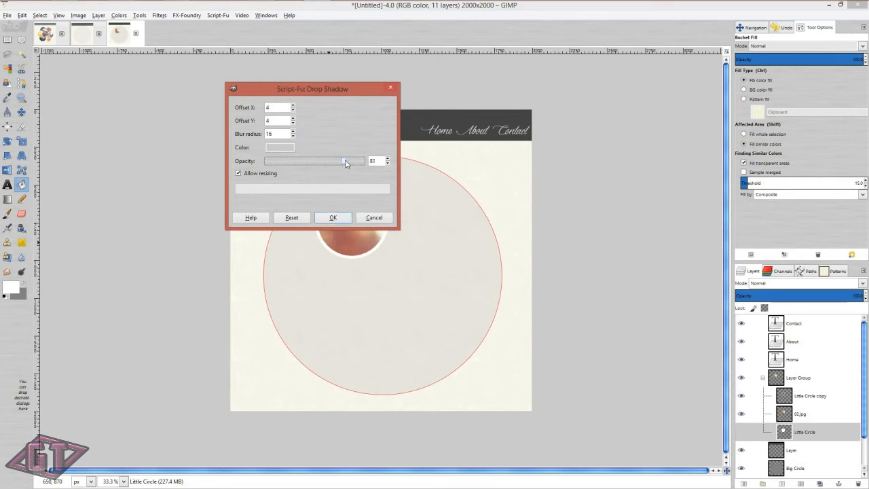
{"action": "left_click", "coordinate": [238, 175]}
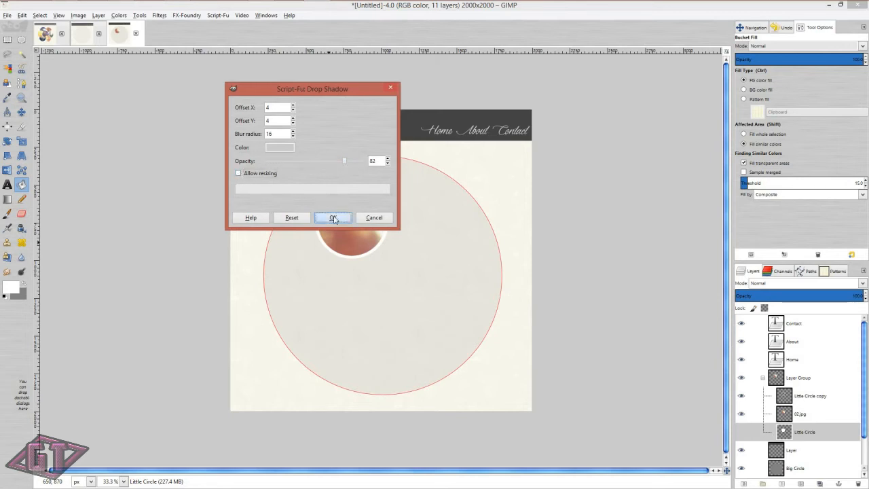
{"action": "left_click", "coordinate": [332, 217]}
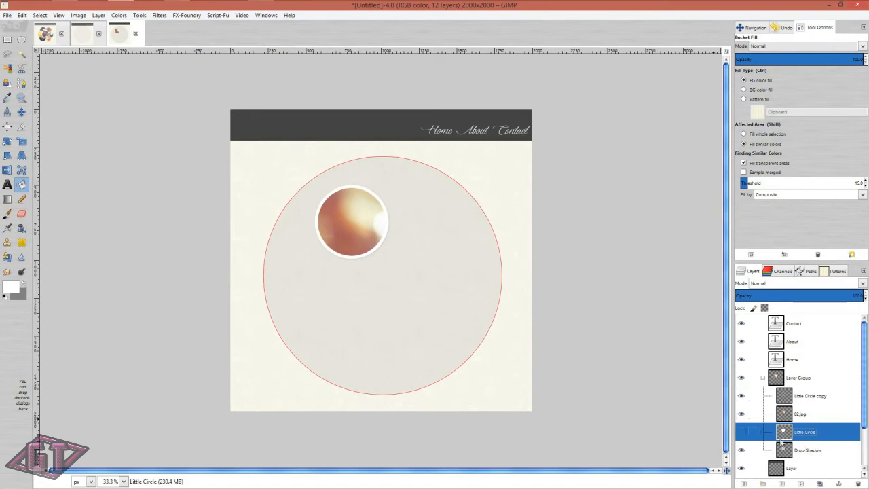
Step: Collapse the Layer Group and move the whole ringed photo up and slightly left, close to the large circle's upper-left edge
{"action": "left_click", "coordinate": [763, 378]}
{"action": "left_click", "coordinate": [797, 379]}
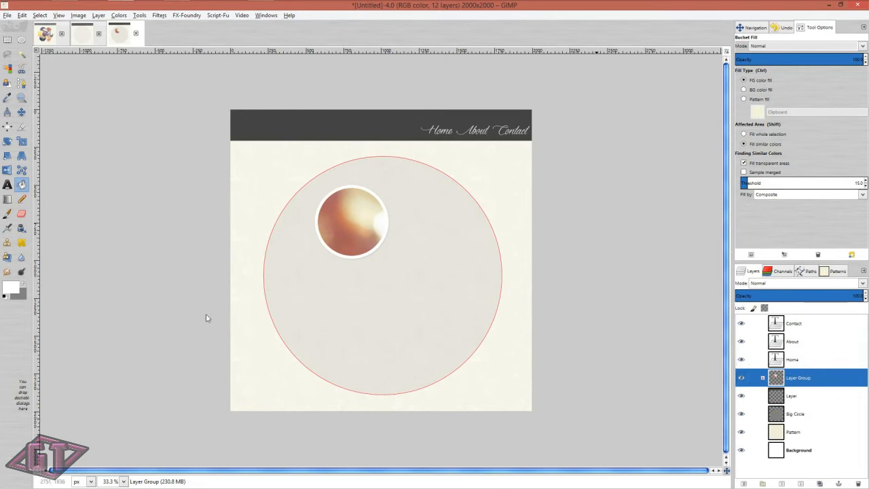
{"action": "key", "text": "m"}
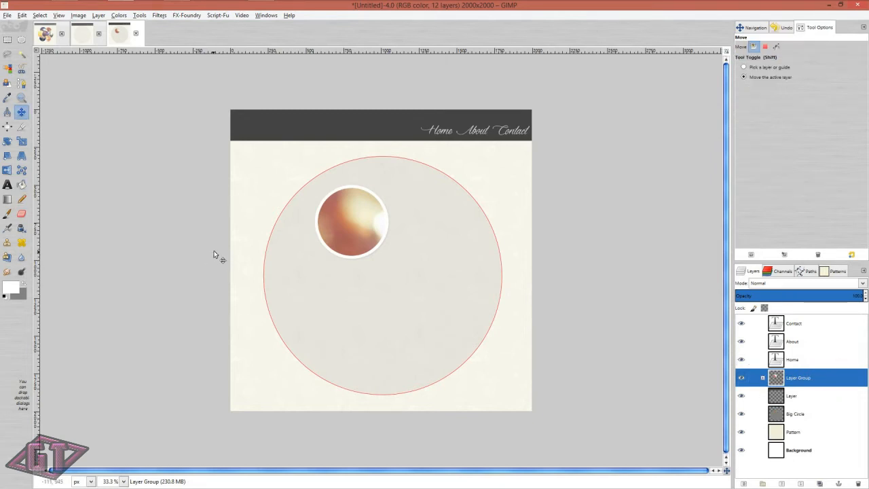
{"action": "left_click_drag", "start_coordinate": [368, 229], "coordinate": [354, 208]}
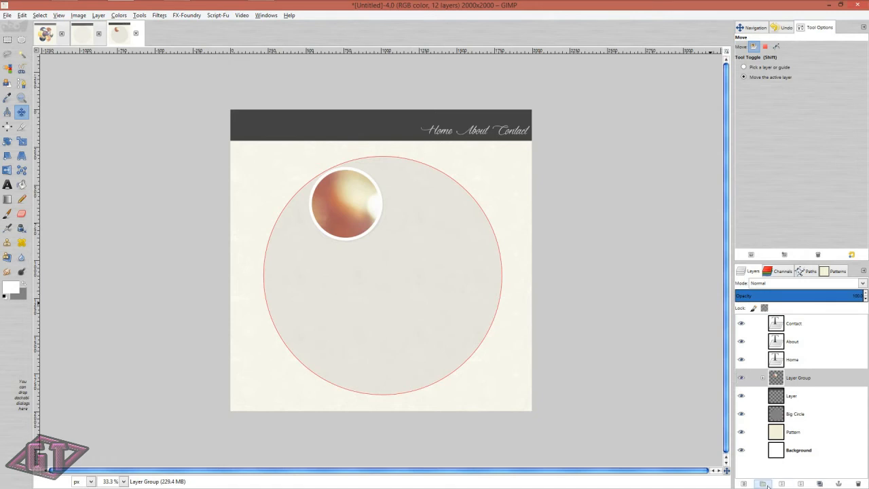
Step: Duplicate the Layer Group and move the copy right and slightly up so it slightly overlaps the first ringed photo
{"action": "left_click", "coordinate": [820, 483]}
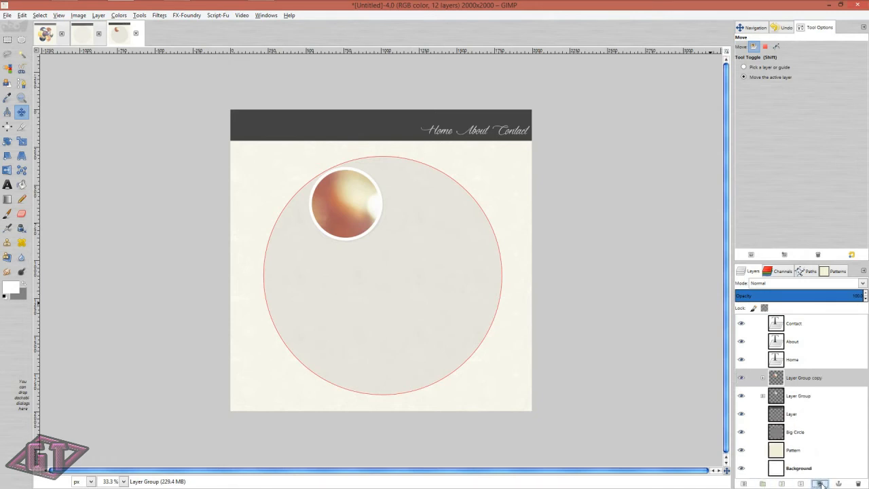
{"action": "left_click", "coordinate": [762, 380]}
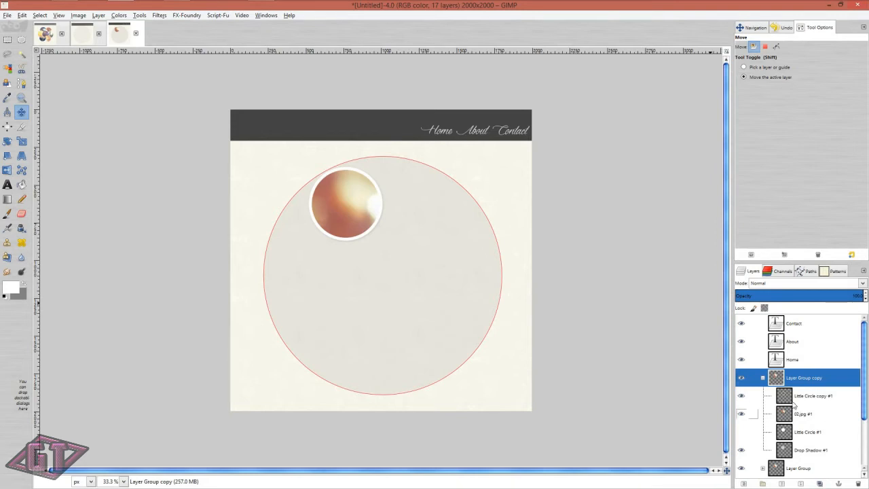
{"action": "left_click", "coordinate": [762, 378]}
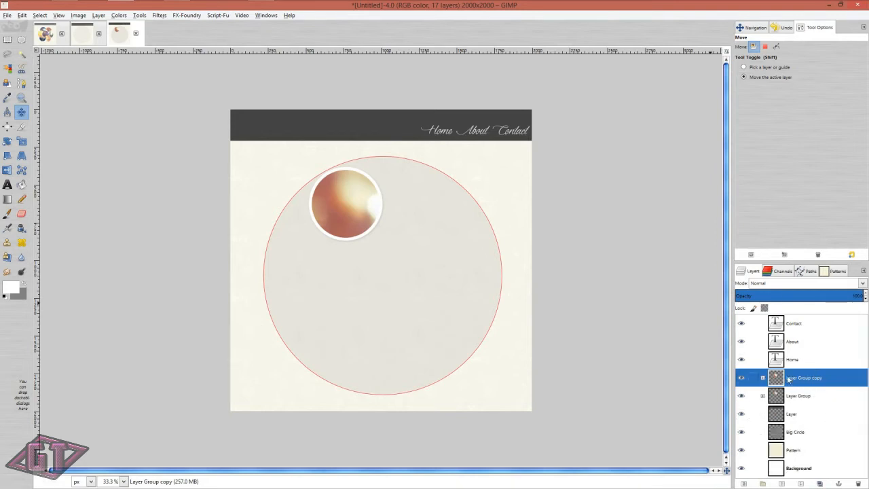
{"action": "left_click_drag", "start_coordinate": [344, 201], "coordinate": [406, 197]}
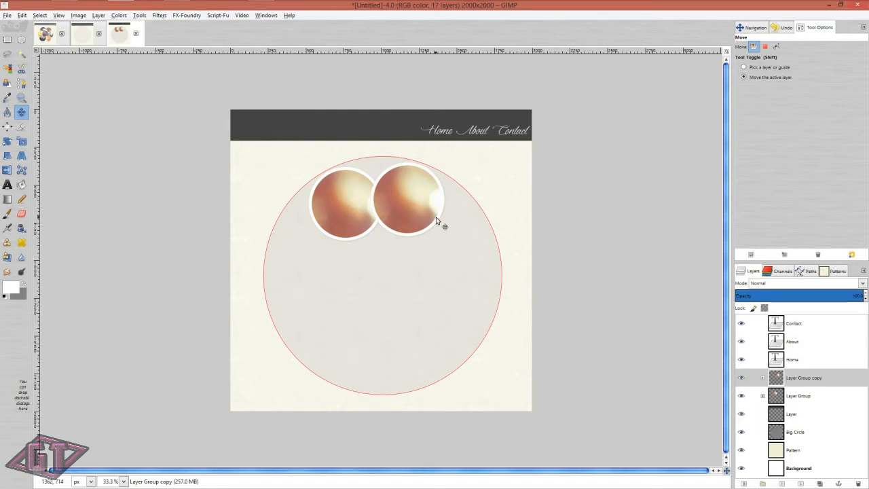
{"action": "left_click_drag", "start_coordinate": [435, 217], "coordinate": [436, 234]}
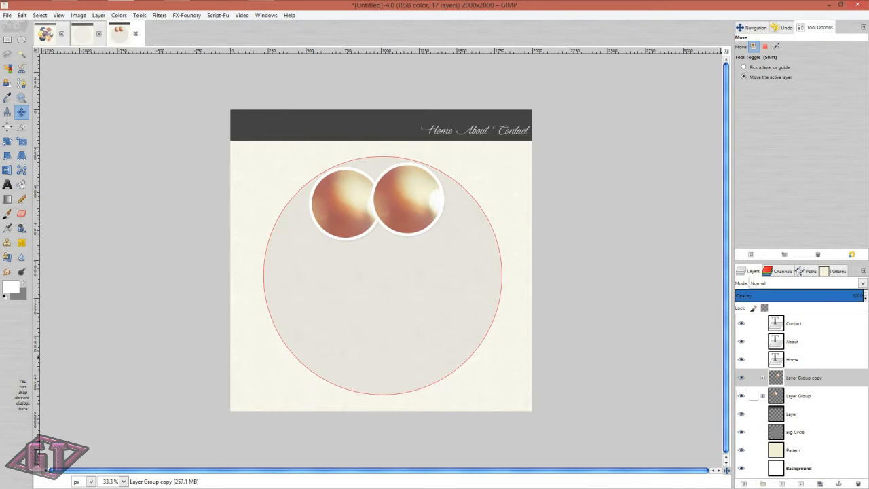
Step: Expand the Layer Group copy and import 03.jpg from the Website Tutorial folder as a layer directly above 02.jpg #1
{"action": "left_click", "coordinate": [764, 378]}
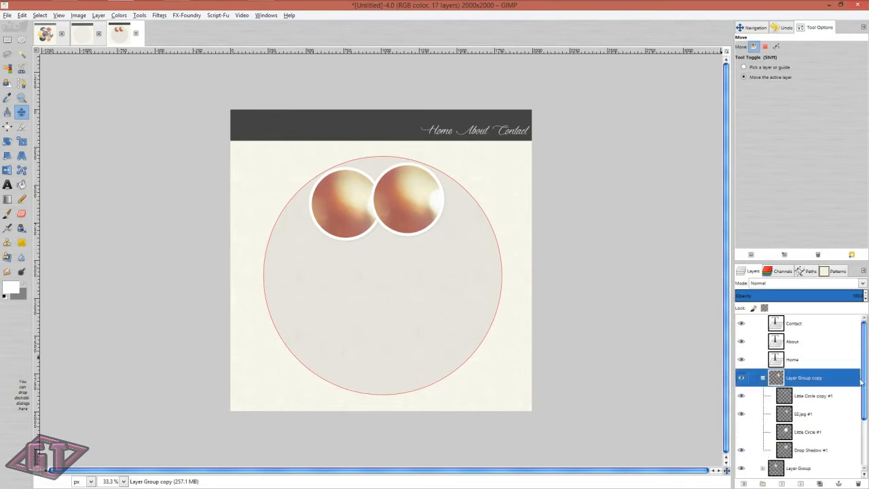
{"action": "left_click", "coordinate": [827, 414]}
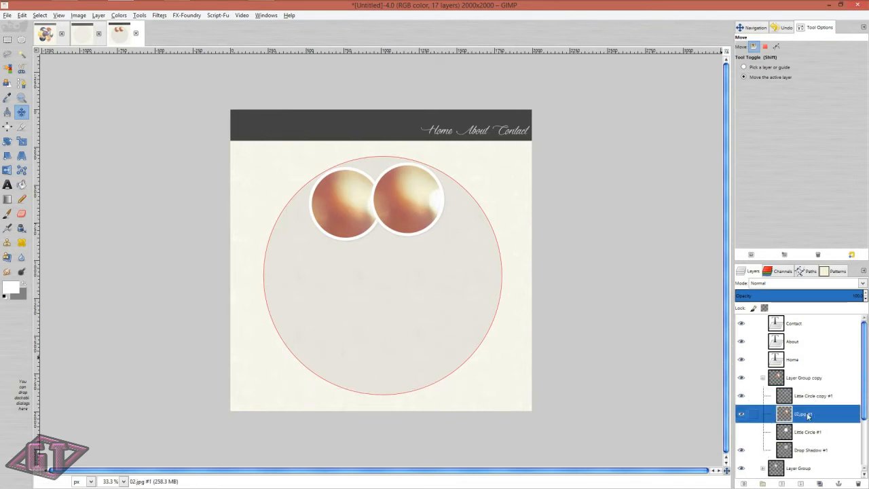
{"action": "mouse_move", "coordinate": [177, 1]}
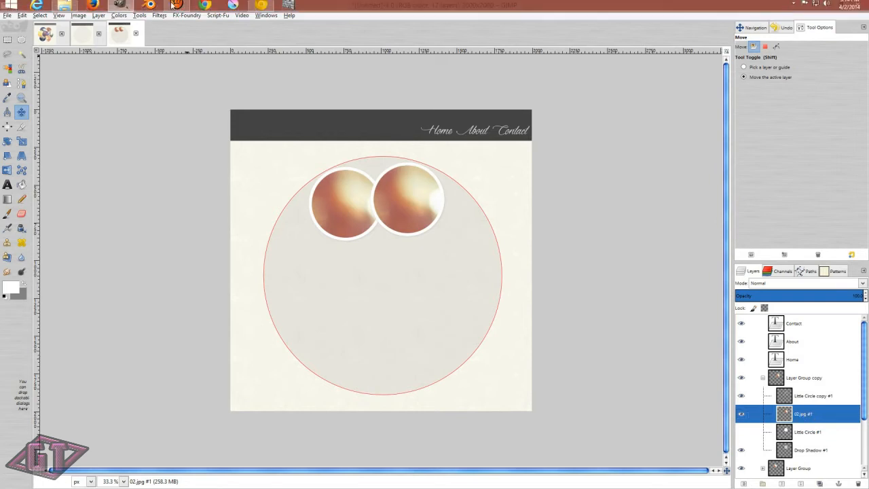
{"action": "left_click", "coordinate": [75, 9]}
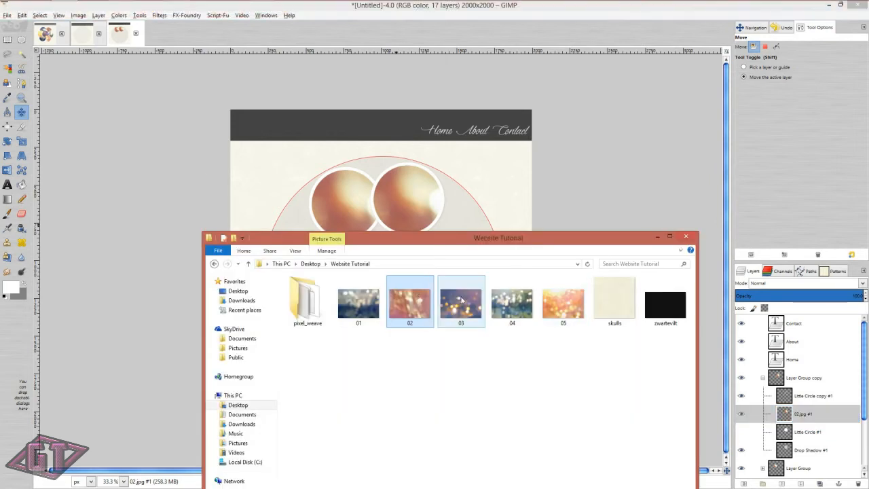
{"action": "left_click_drag", "start_coordinate": [462, 302], "coordinate": [412, 184]}
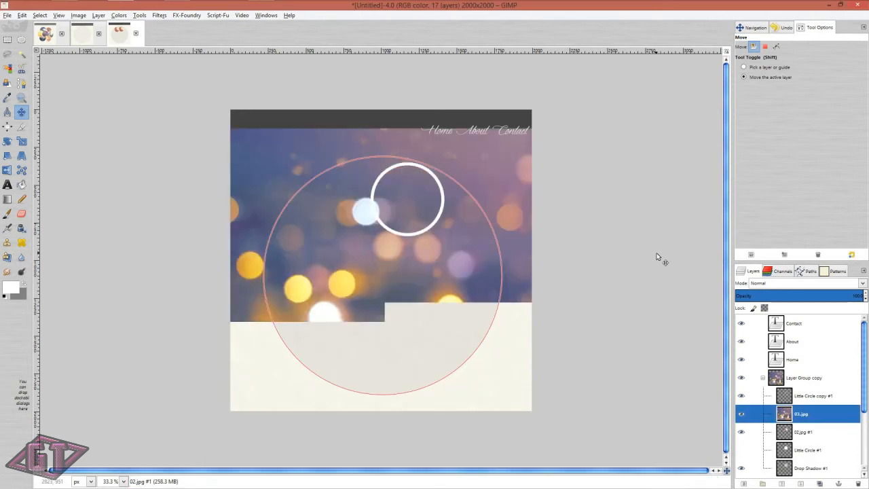
Step: Add an alpha channel to the 03.jpg layer and fit its boundary to the image size
{"action": "right_click", "coordinate": [831, 408]}
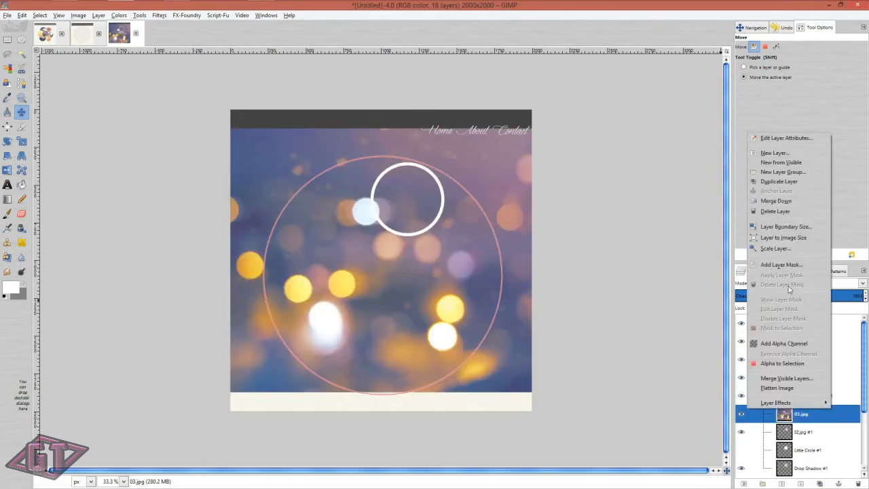
{"action": "left_click", "coordinate": [801, 345]}
{"action": "right_click", "coordinate": [836, 414]}
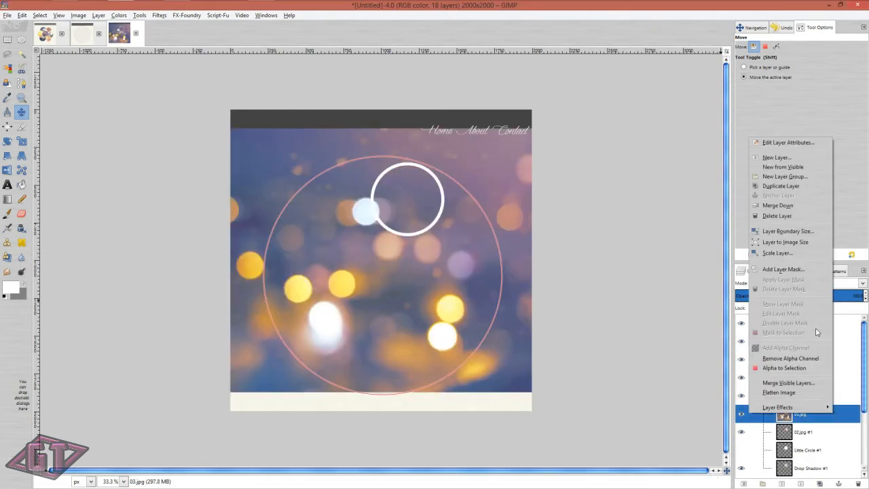
{"action": "left_click", "coordinate": [805, 244]}
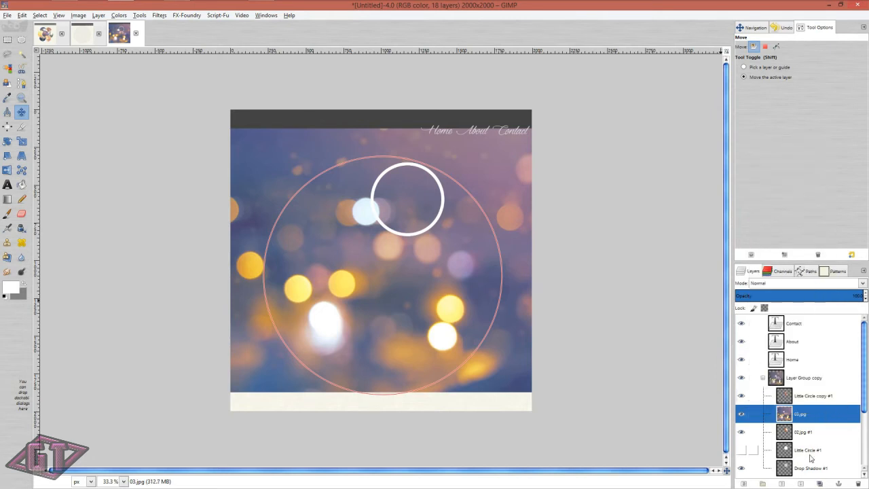
Step: Trim 03.jpg to the Little Circle #1 shape using its alpha as selection, inverting it, clearing the outside and deselecting
{"action": "left_click", "coordinate": [813, 468]}
{"action": "left_click", "coordinate": [812, 451]}
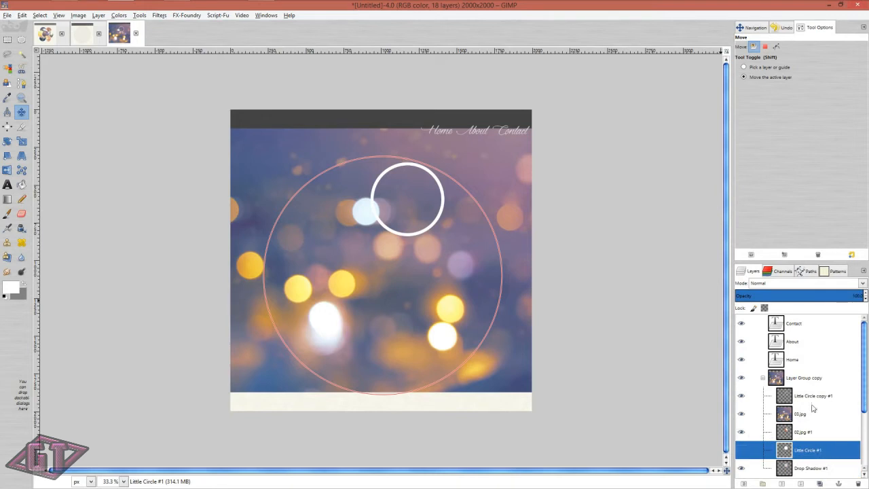
{"action": "right_click", "coordinate": [824, 440]}
{"action": "left_click", "coordinate": [784, 404]}
{"action": "left_click", "coordinate": [800, 415]}
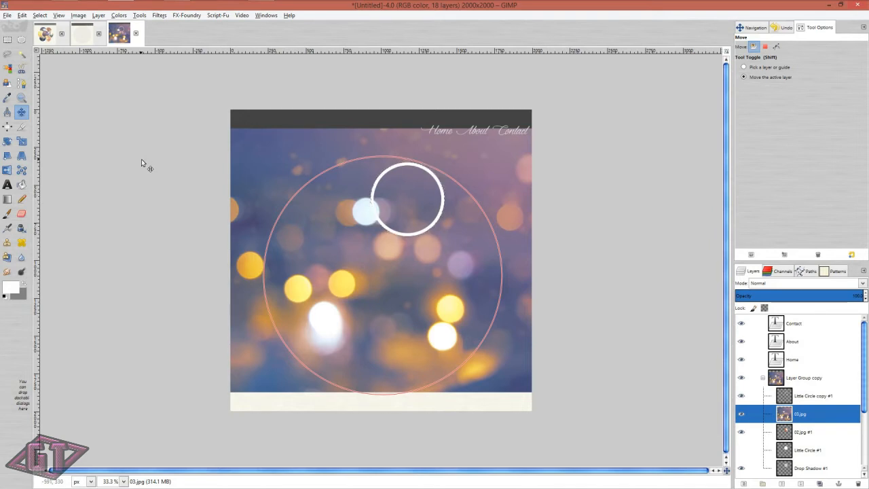
{"action": "key", "text": "ctrl+i"}
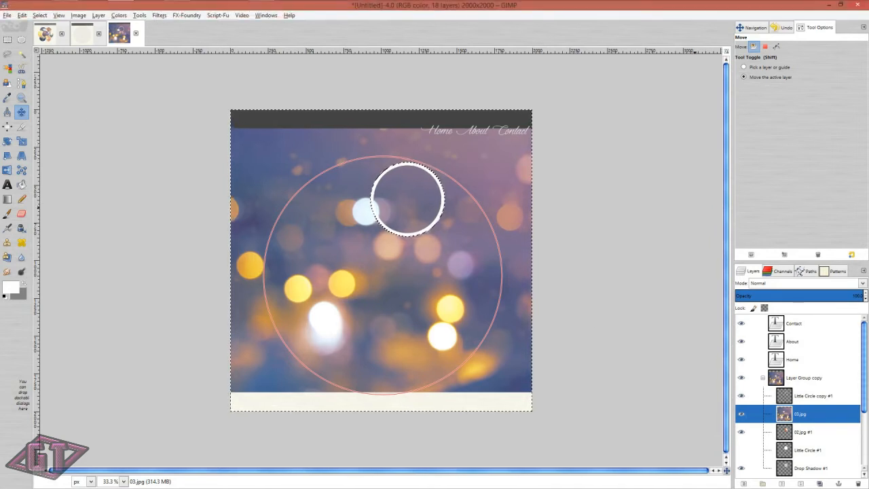
{"action": "key", "text": "Delete"}
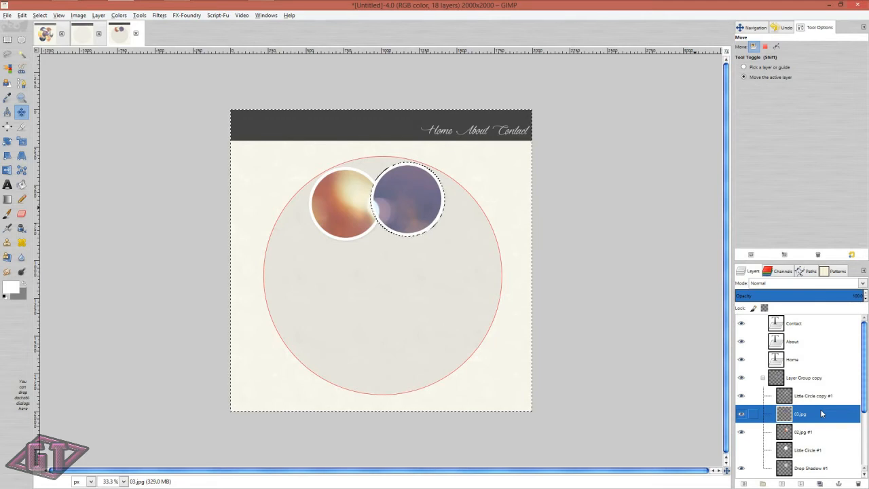
{"action": "key", "text": "ctrl+shift+a"}
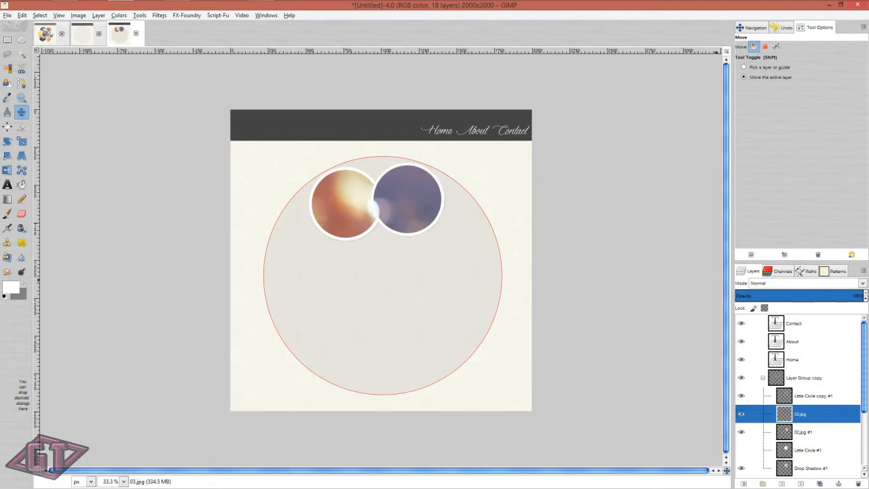
Step: Select the old 02.jpg #1 photo layer inside the Layer Group copy
{"action": "left_click", "coordinate": [818, 433]}
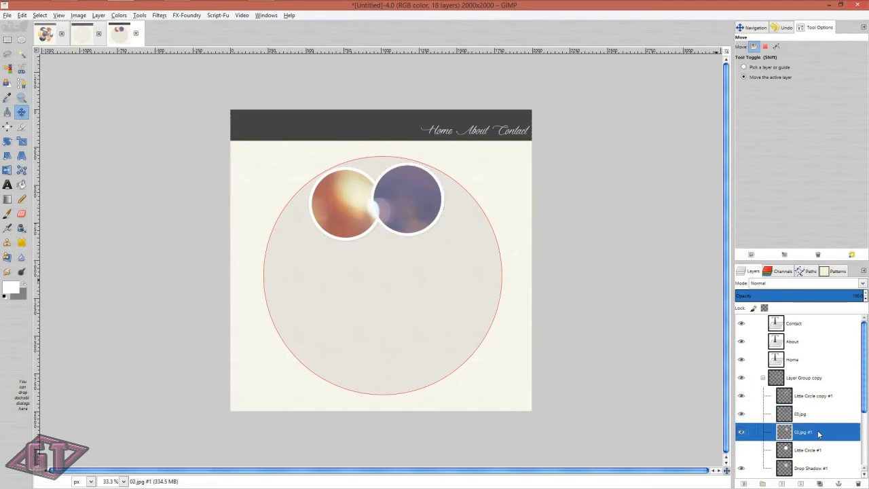
Step: Delete the leftover 02.jpg #1 layer from Layer Group copy and collapse the group
{"action": "left_click", "coordinate": [858, 483]}
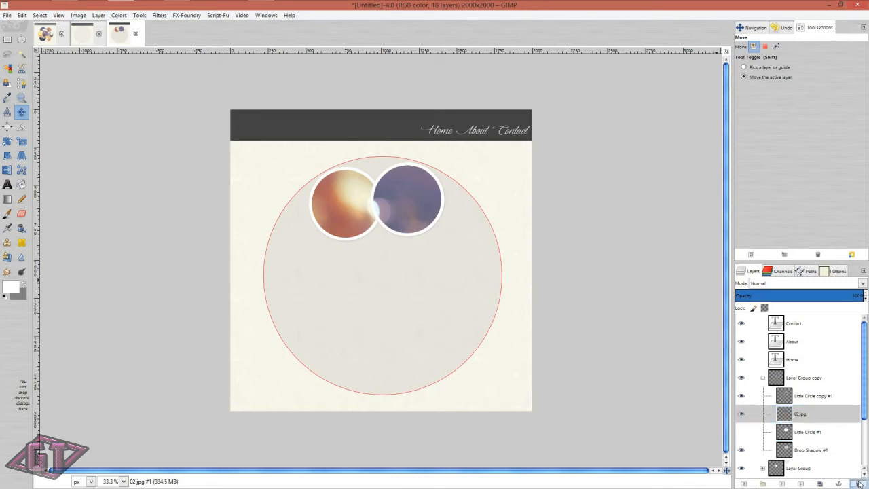
{"action": "left_click", "coordinate": [763, 378]}
Step: Duplicate Layer Group copy and move the duplicate circle to the lower right of the purple one, overlapping it inside the big circle's edge
{"action": "left_click", "coordinate": [782, 378]}
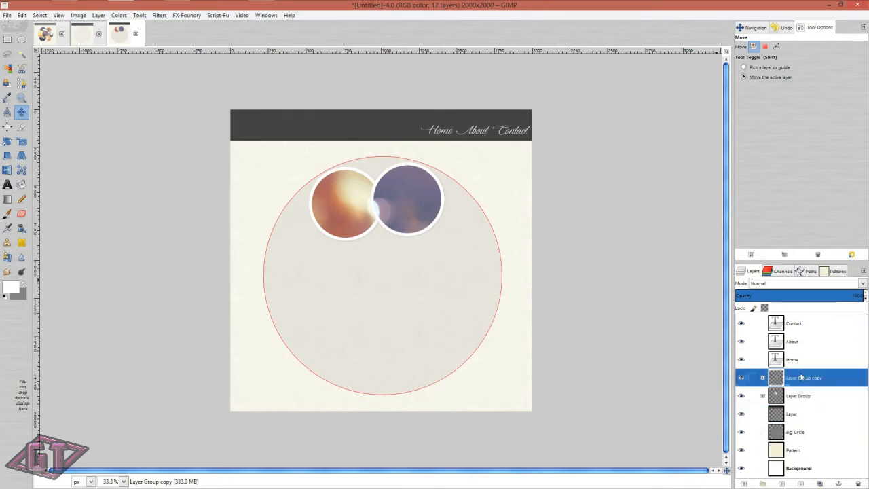
{"action": "left_click", "coordinate": [819, 483]}
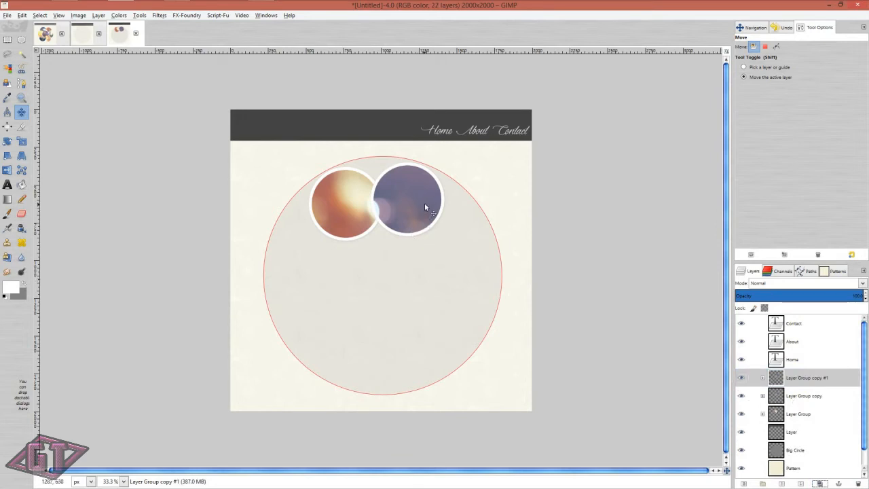
{"action": "left_click_drag", "start_coordinate": [426, 204], "coordinate": [470, 233]}
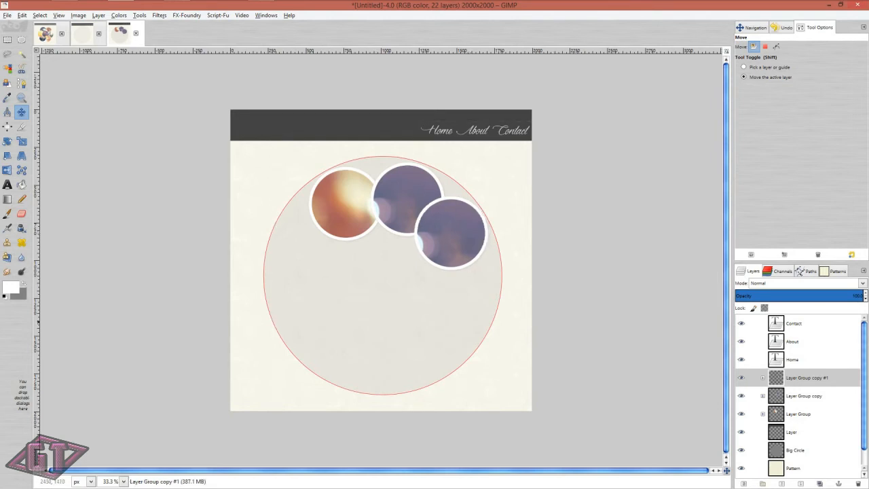
Step: Insert 05.jpg from the Website Tutorial folder as a layer directly above 03.jpg #1 in Layer Group copy #1
{"action": "left_click", "coordinate": [762, 377]}
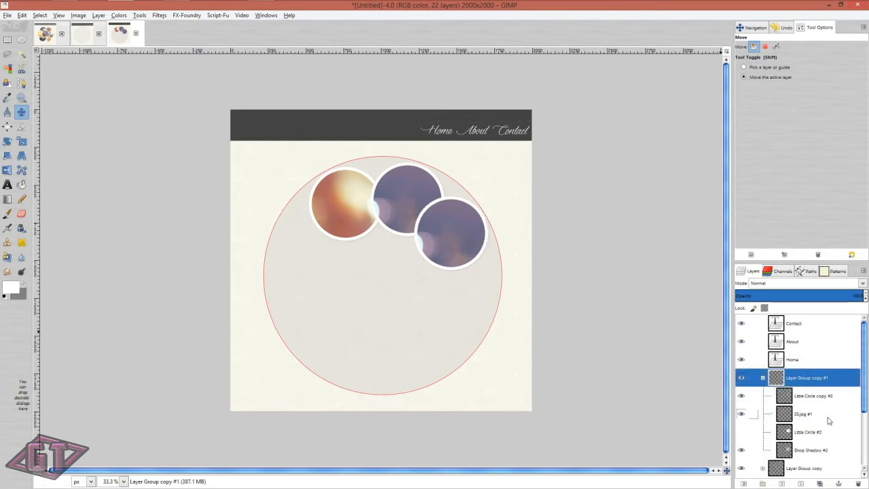
{"action": "left_click", "coordinate": [828, 418]}
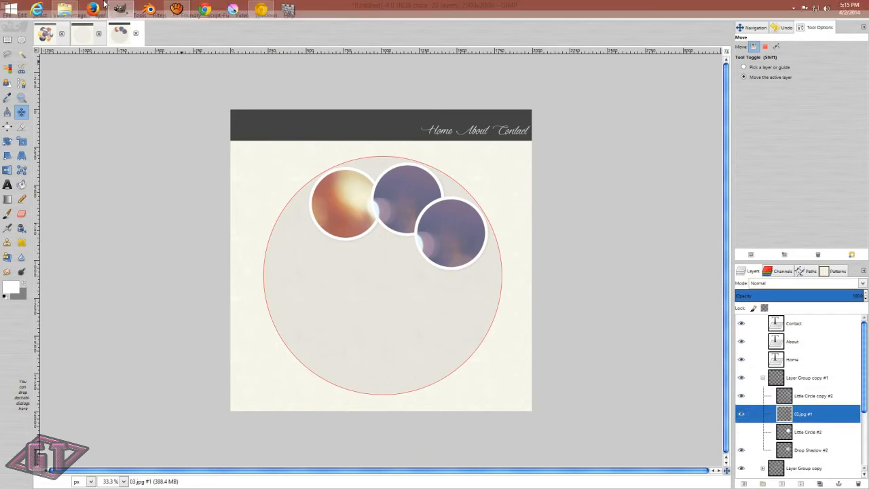
{"action": "key", "text": "alt+Tab"}
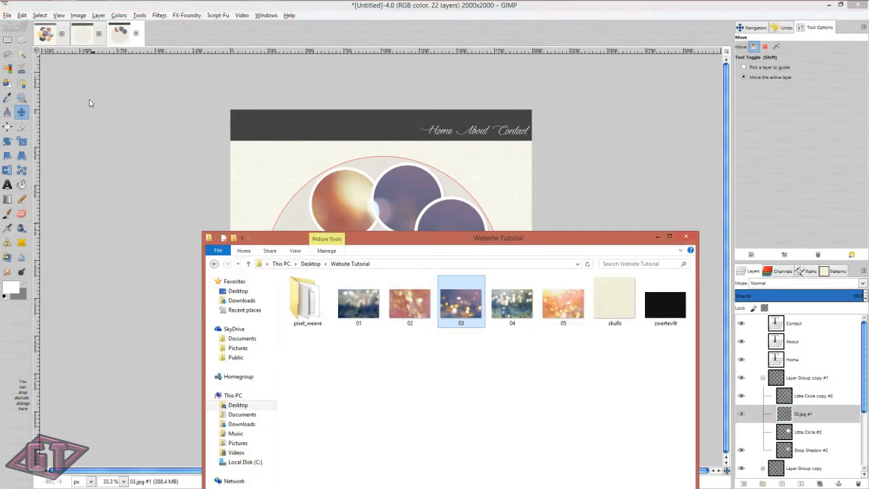
{"action": "left_click", "coordinate": [6, 15]}
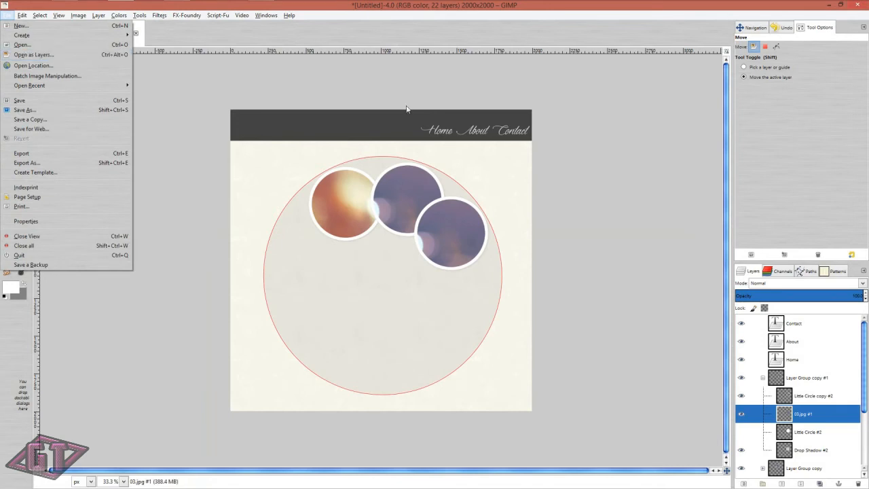
{"action": "left_click", "coordinate": [64, 8]}
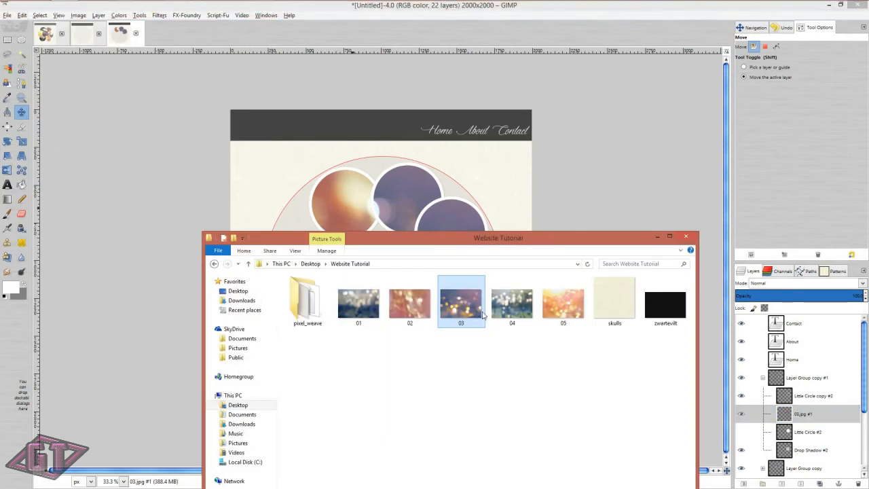
{"action": "left_click_drag", "start_coordinate": [553, 311], "coordinate": [563, 214]}
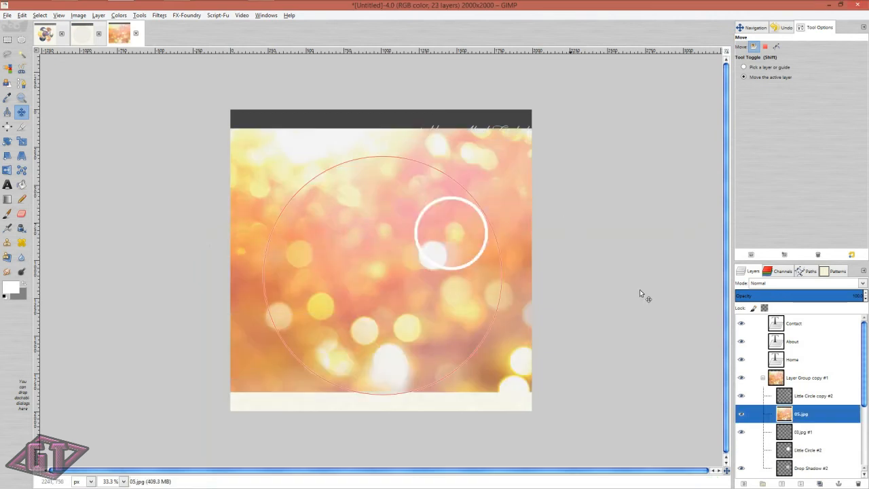
Step: Expand the 05.jpg layer's boundary to the full image size
{"action": "right_click", "coordinate": [816, 413]}
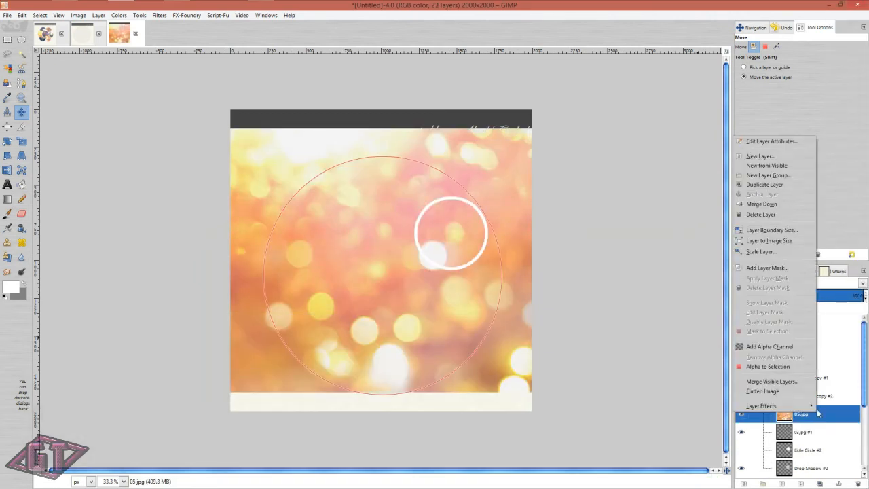
{"action": "left_click", "coordinate": [789, 367]}
{"action": "right_click", "coordinate": [838, 413]}
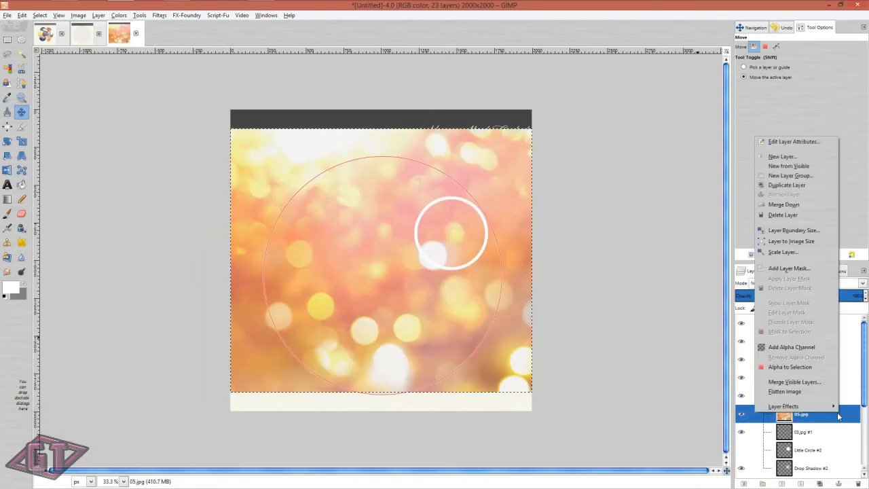
{"action": "left_click", "coordinate": [791, 242]}
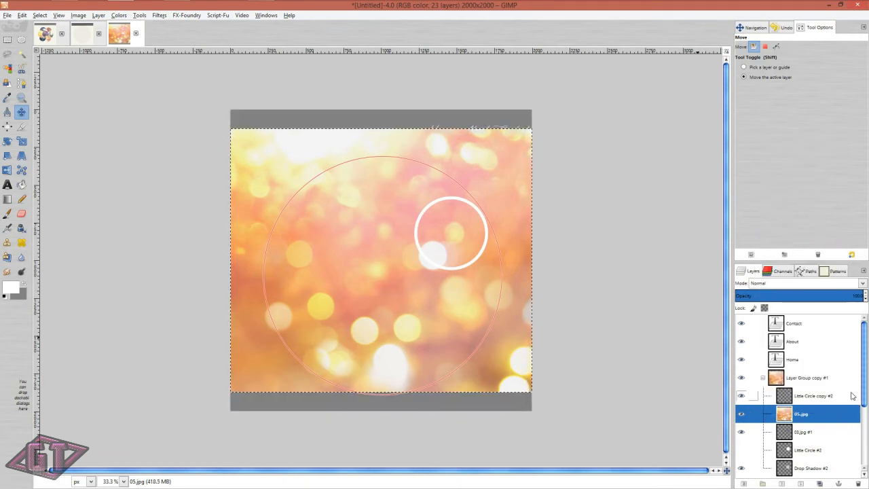
Step: Create a circular selection from the alpha of the Little Circle #2 layer
{"action": "left_click", "coordinate": [814, 452]}
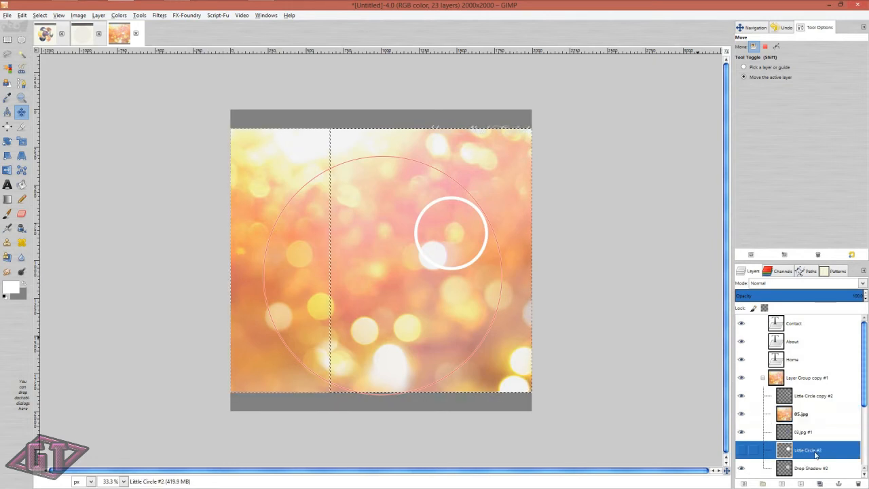
{"action": "right_click", "coordinate": [817, 455]}
{"action": "left_click", "coordinate": [770, 409]}
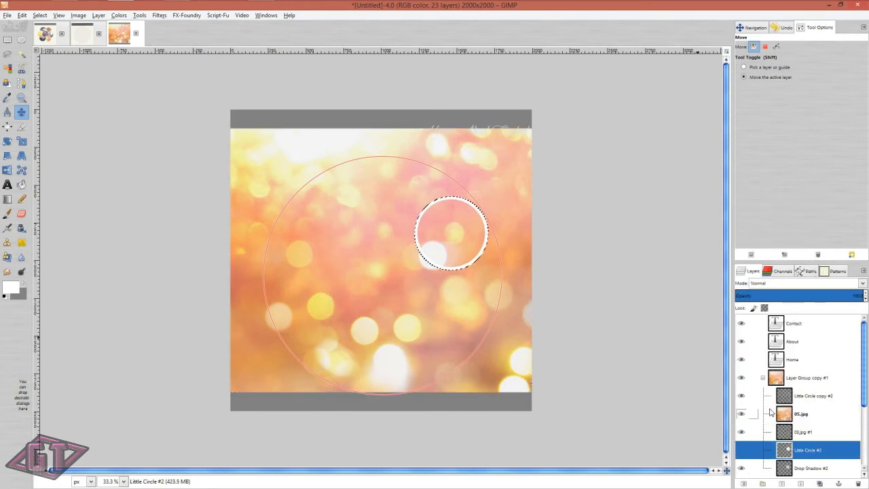
Step: Add an alpha channel to the 05.jpg layer and apply Layer to Image Size to it
{"action": "left_click", "coordinate": [815, 420]}
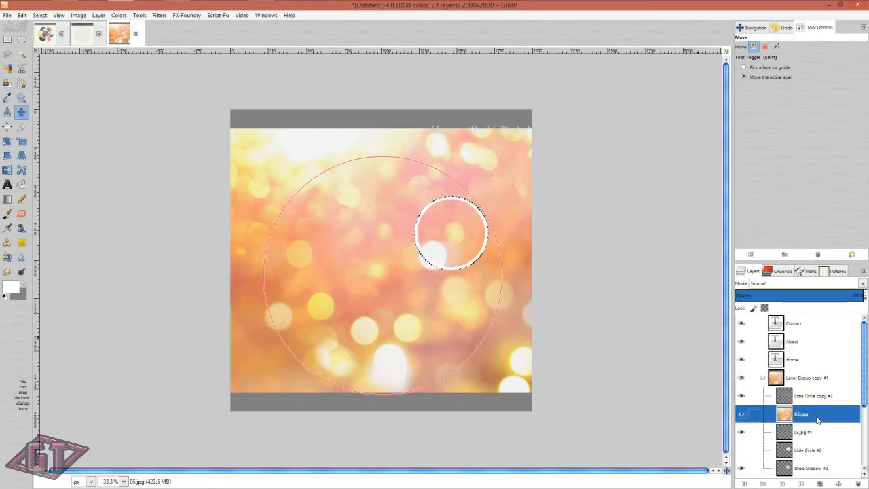
{"action": "right_click", "coordinate": [813, 421]}
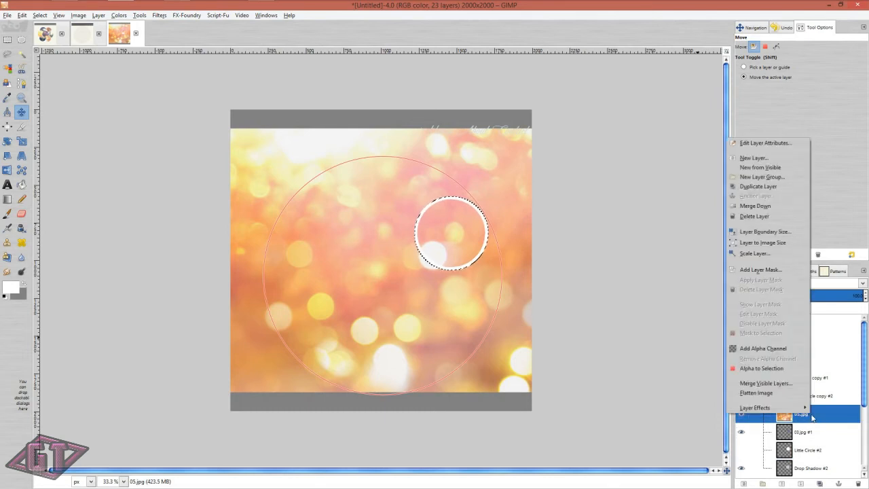
{"action": "left_click", "coordinate": [761, 348]}
{"action": "right_click", "coordinate": [815, 416]}
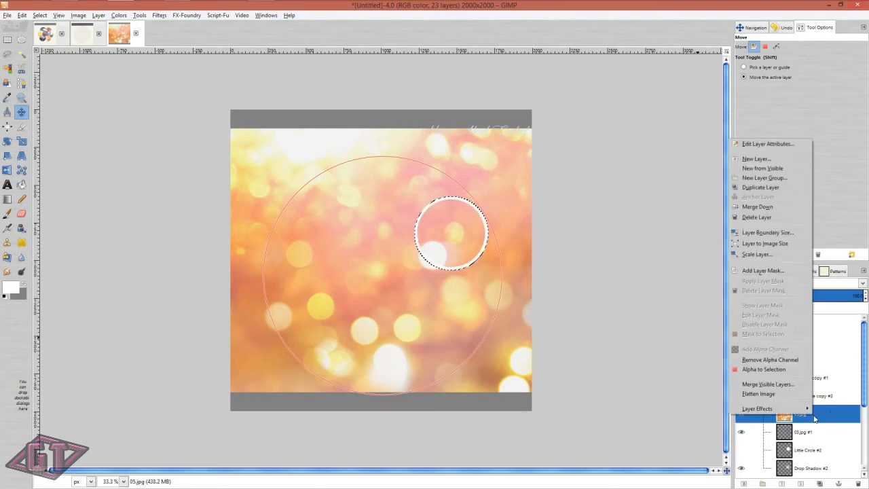
{"action": "left_click", "coordinate": [764, 243]}
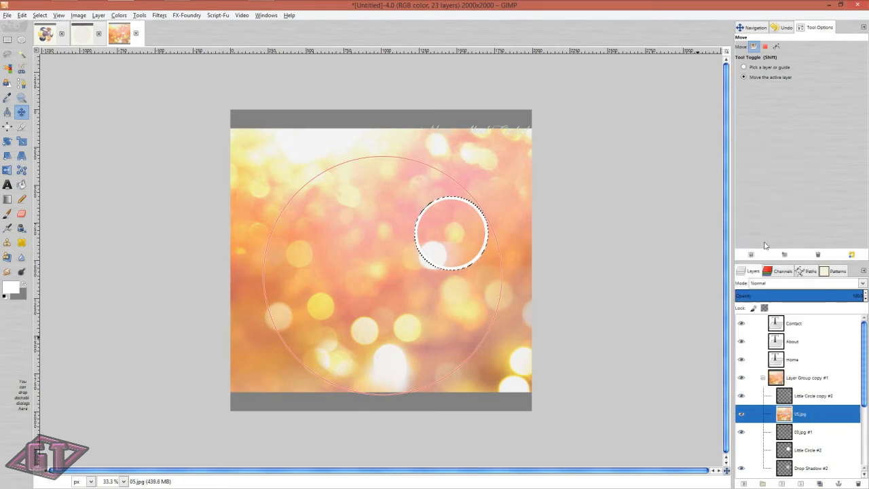
Step: Invert the circle selection and clear the 05.jpg layer outside the circle, leaving nothing selected
{"action": "right_click", "coordinate": [817, 414]}
{"action": "left_click", "coordinate": [835, 417]}
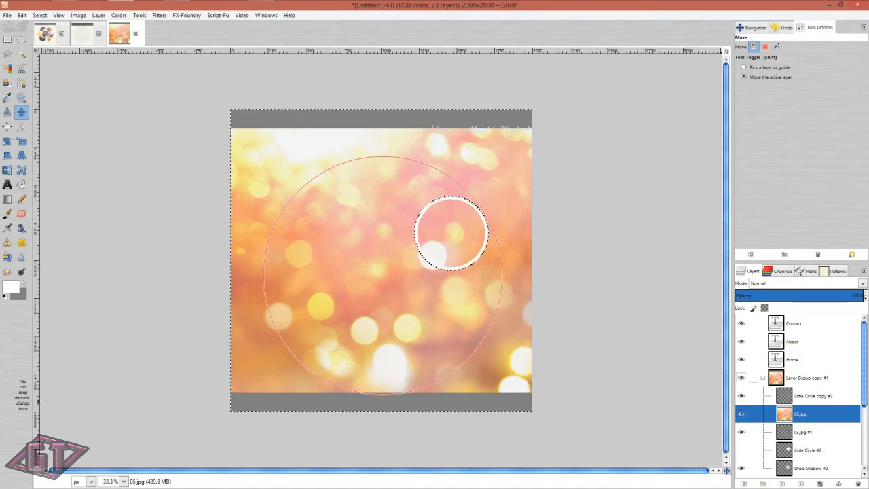
{"action": "key", "text": "Delete"}
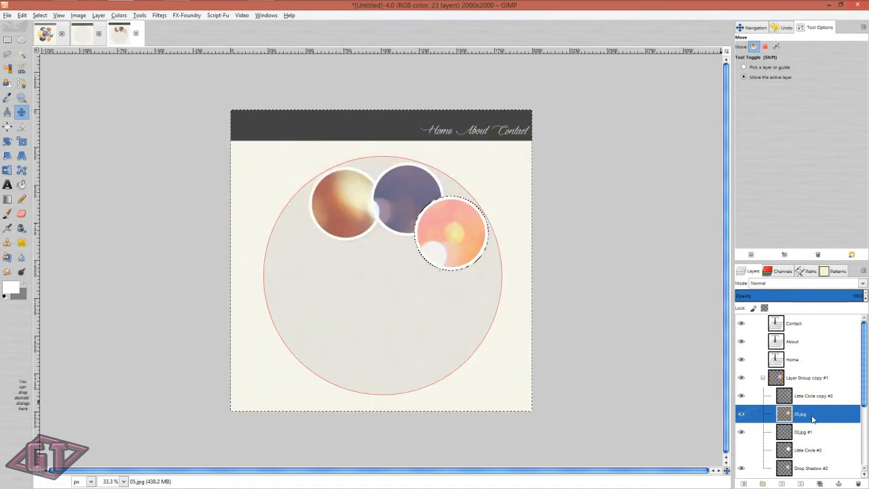
{"action": "key", "text": "shift+ctrl+a"}
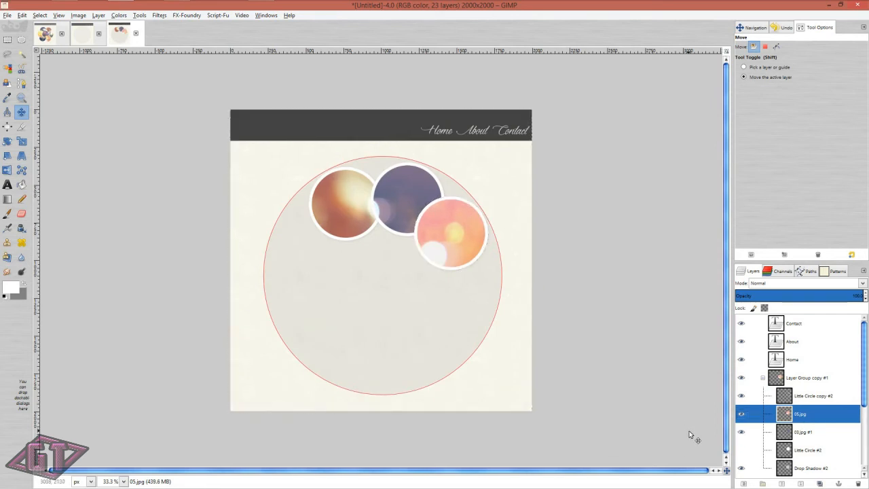
Step: Delete the leftover 03.jpg #1 layer from Layer Group copy #1 and collapse the group
{"action": "left_click", "coordinate": [814, 434]}
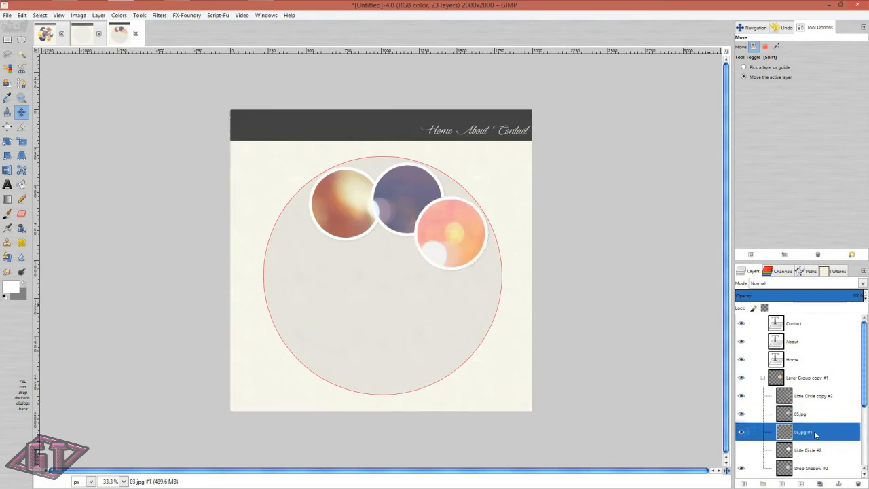
{"action": "left_click", "coordinate": [857, 483]}
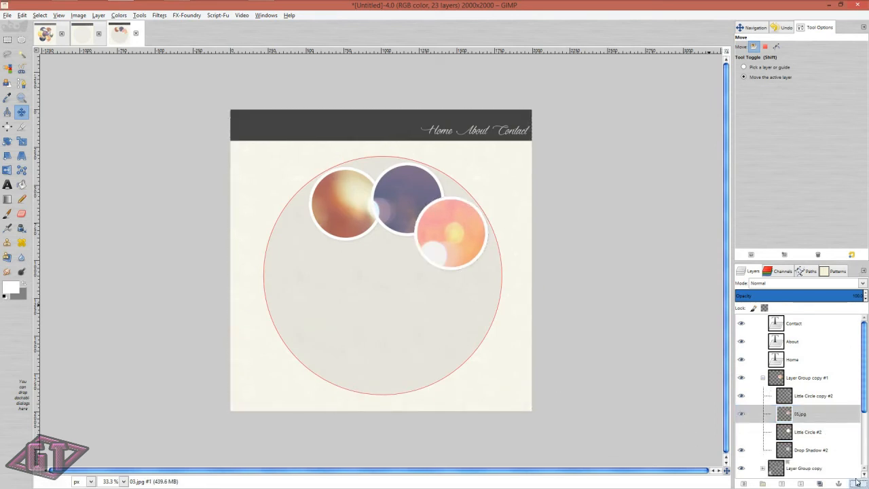
{"action": "left_click", "coordinate": [762, 377]}
Step: Duplicate Layer Group copy #1 and move the duplicate below the pink circle, overlapping it inside the big circle's right edge
{"action": "left_click", "coordinate": [798, 382]}
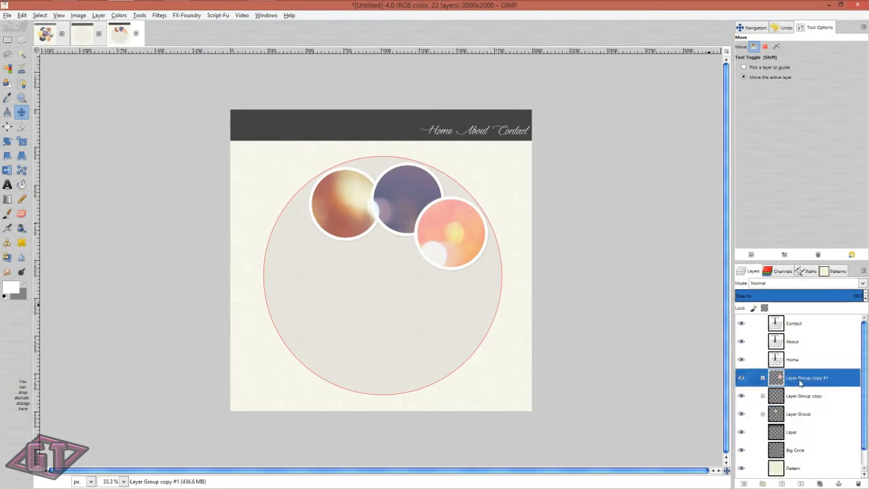
{"action": "left_click", "coordinate": [820, 483]}
{"action": "left_click_drag", "start_coordinate": [472, 233], "coordinate": [481, 281]}
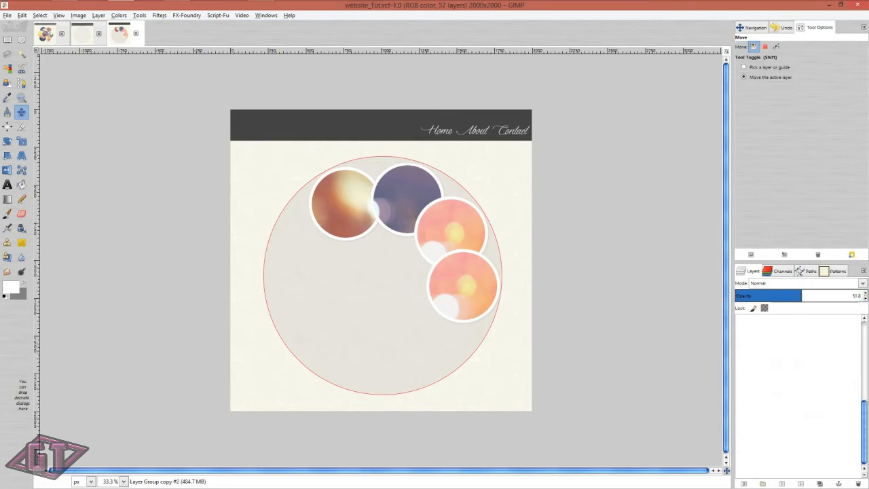
Step: Check the finished reference design, and insert 04.jpg from the Website Tutorial folder above 05.jpg #1 in Layer Group copy #2
{"action": "left_click", "coordinate": [45, 38]}
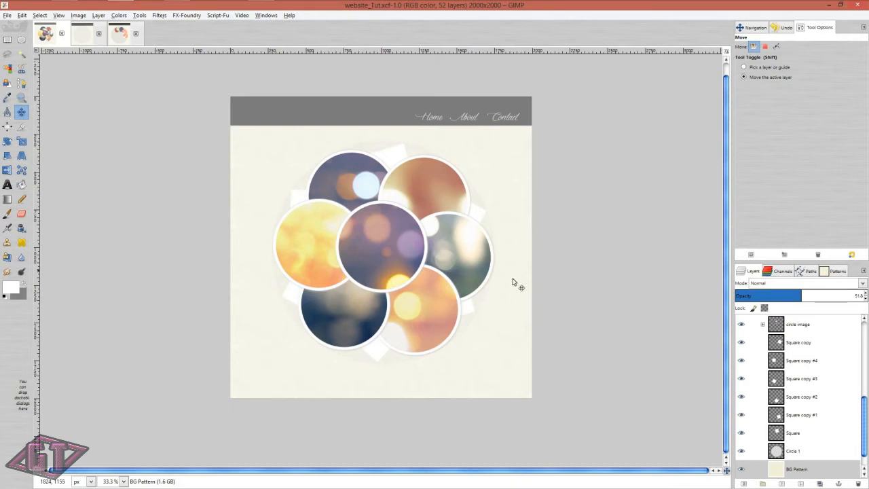
{"action": "left_click", "coordinate": [119, 33]}
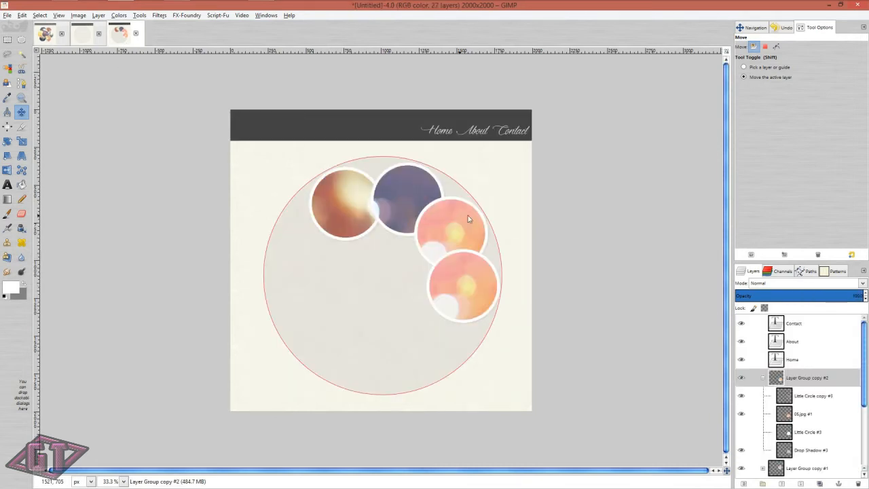
{"action": "left_click", "coordinate": [818, 415]}
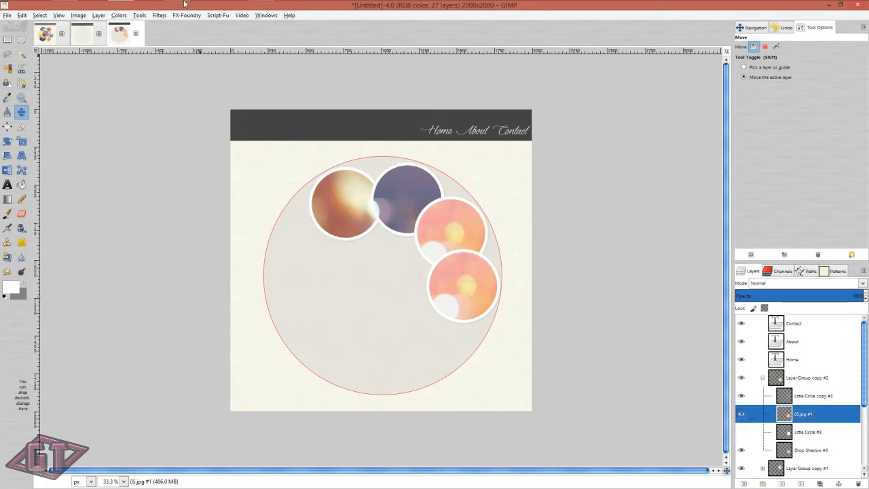
{"action": "left_click", "coordinate": [63, 8]}
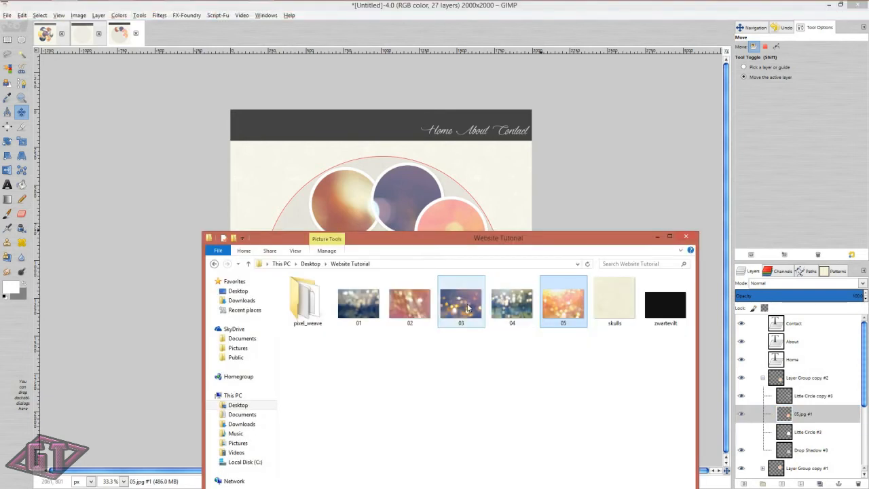
{"action": "left_click_drag", "start_coordinate": [504, 305], "coordinate": [477, 218]}
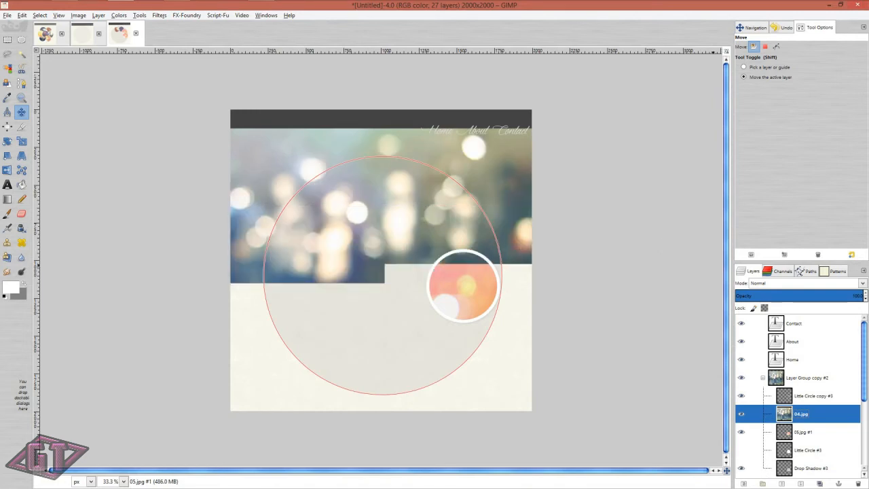
Step: Add an alpha channel to the 04.jpg layer and expand its boundary to the image size
{"action": "right_click", "coordinate": [820, 412]}
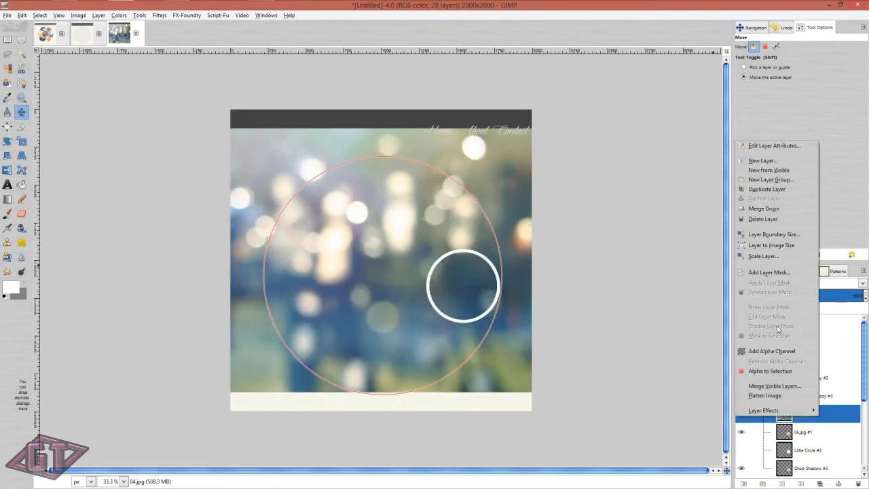
{"action": "left_click", "coordinate": [785, 351]}
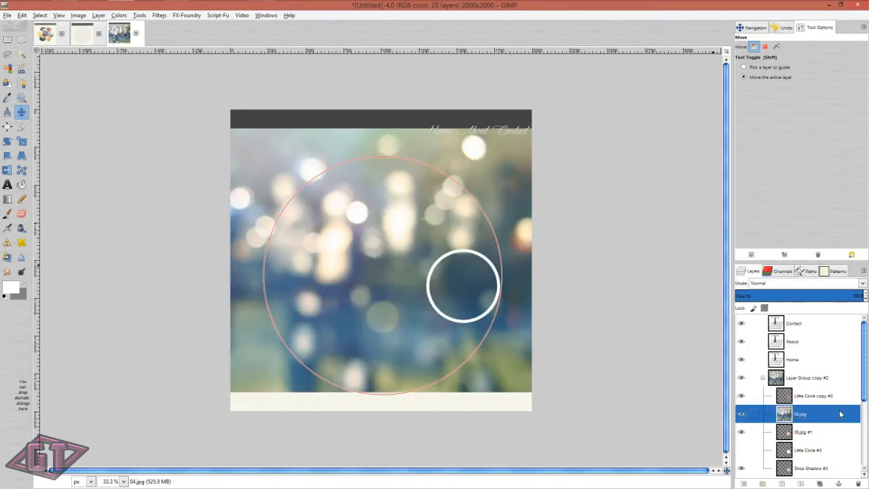
{"action": "right_click", "coordinate": [840, 414]}
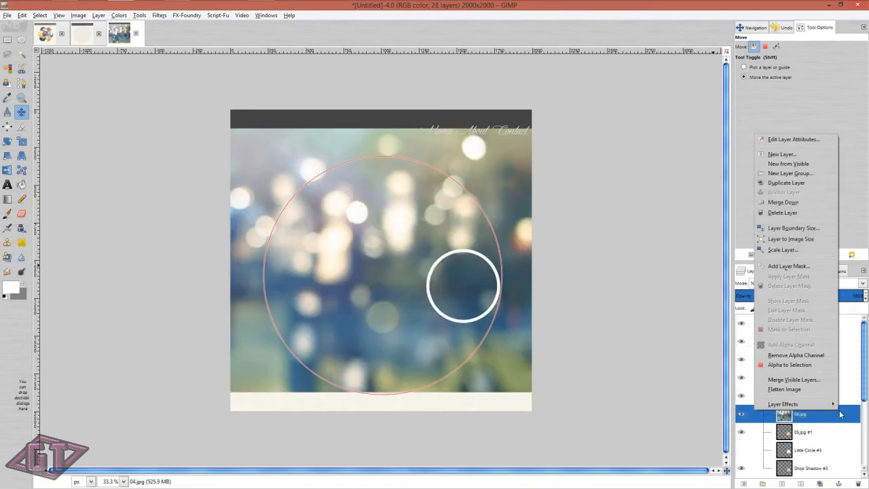
{"action": "left_click", "coordinate": [789, 239]}
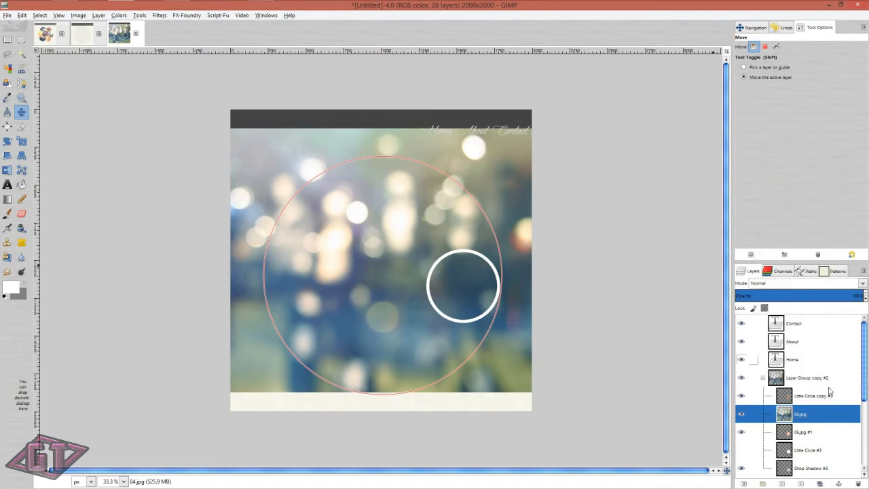
Step: Trim the 04.jpg layer to the shape of Little Circle #3 by deleting everything outside it, and clear the selection
{"action": "left_click", "coordinate": [823, 452]}
{"action": "right_click", "coordinate": [823, 452]}
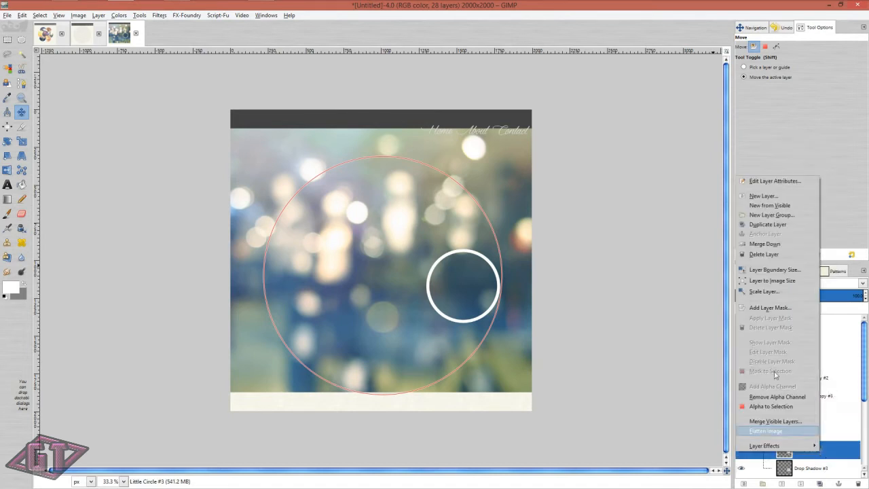
{"action": "left_click", "coordinate": [780, 407]}
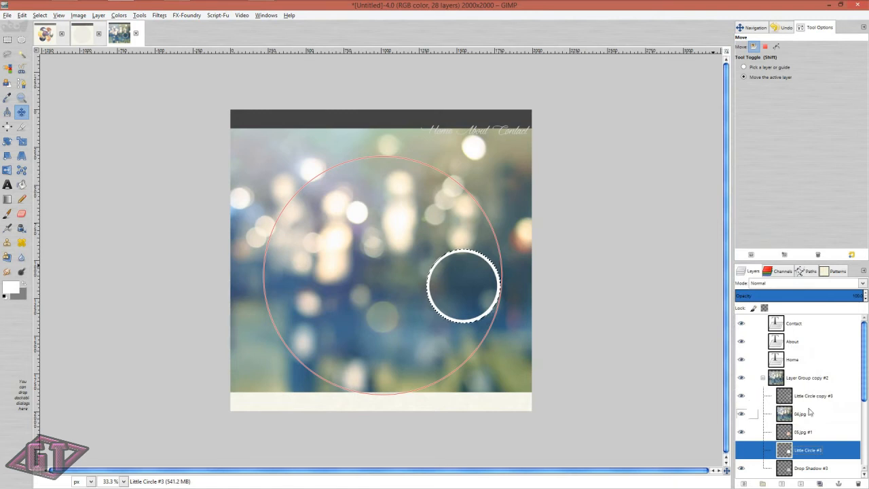
{"action": "left_click", "coordinate": [809, 412]}
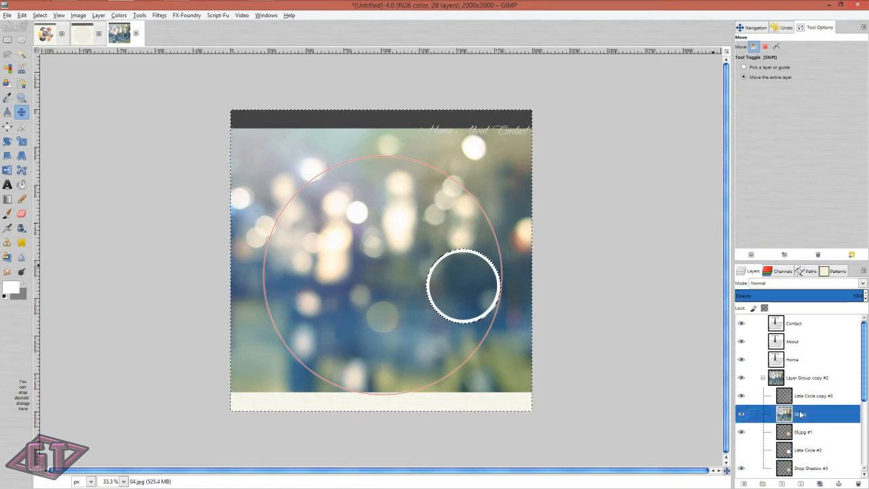
{"action": "key", "text": "Delete"}
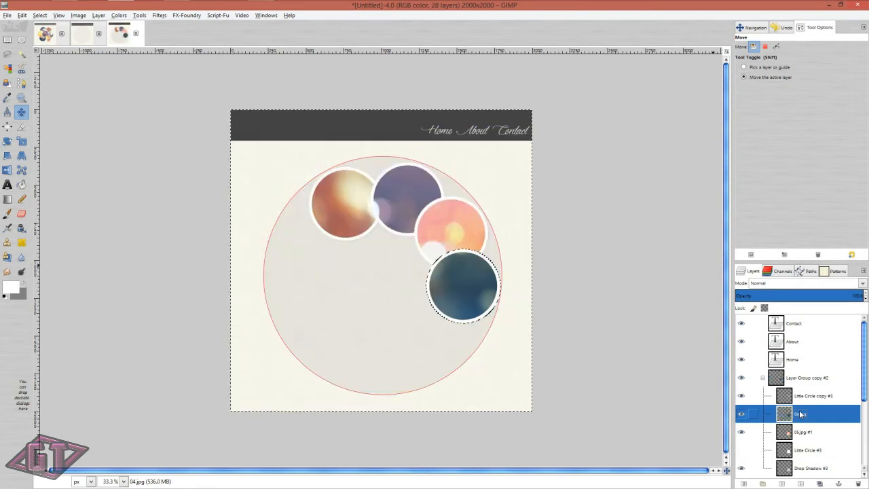
{"action": "key", "text": "ctrl+shift+a"}
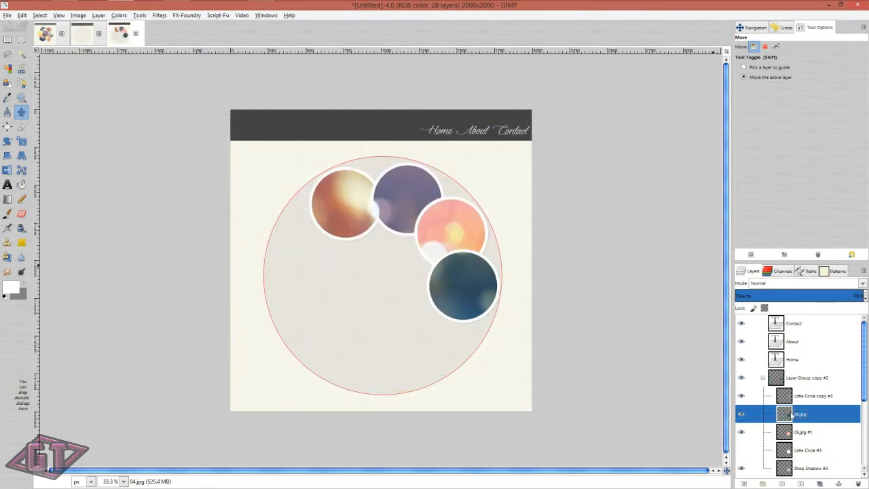
Step: Delete the leftover 05.jpg #1 layer from Layer Group copy #2 and collapse the group
{"action": "left_click", "coordinate": [805, 434]}
{"action": "left_click", "coordinate": [858, 483]}
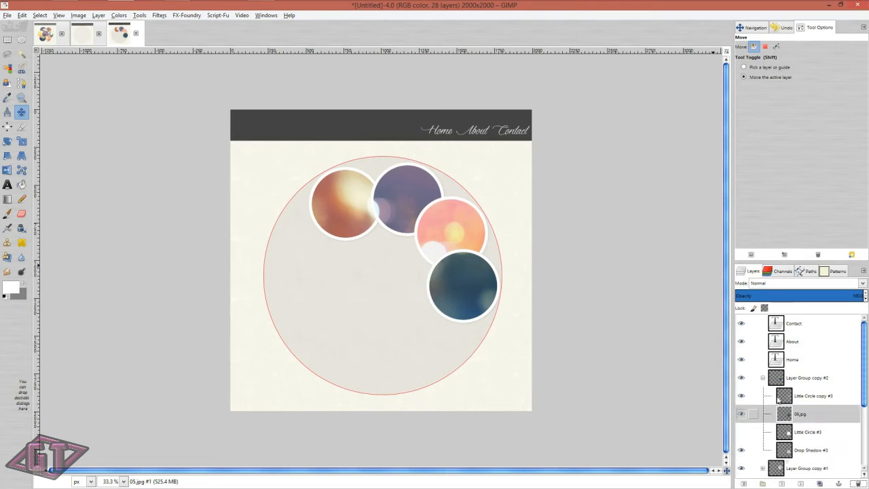
{"action": "left_click", "coordinate": [763, 378]}
Step: Duplicate Layer Group copy #2 and move the duplicate down and inward, overlapping the dark teal circle inside the big circle's edge
{"action": "left_click", "coordinate": [788, 380]}
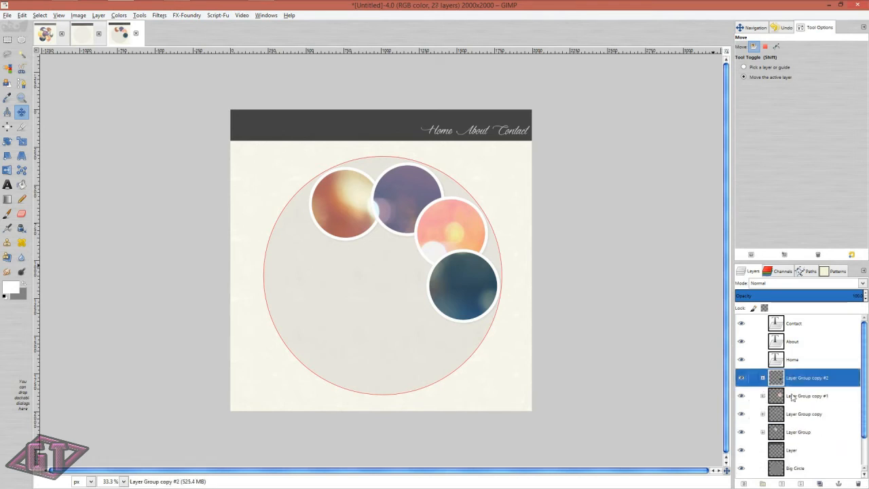
{"action": "left_click", "coordinate": [823, 483]}
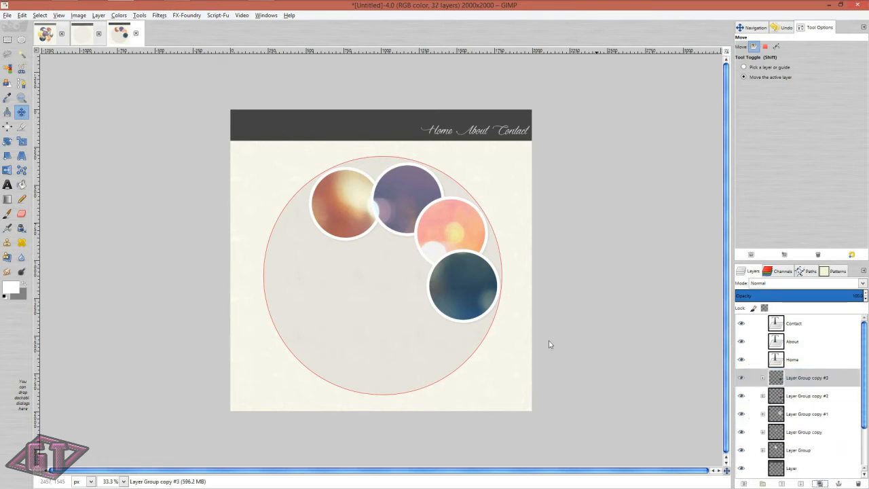
{"action": "left_click_drag", "start_coordinate": [474, 304], "coordinate": [441, 346]}
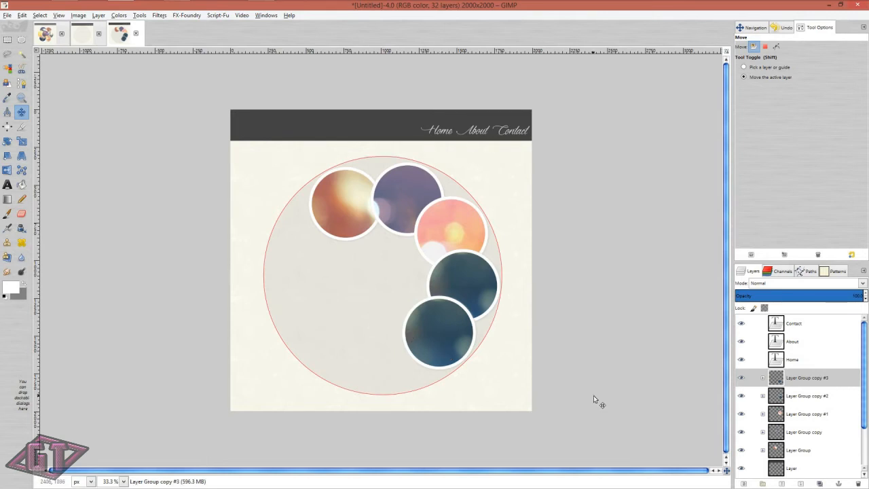
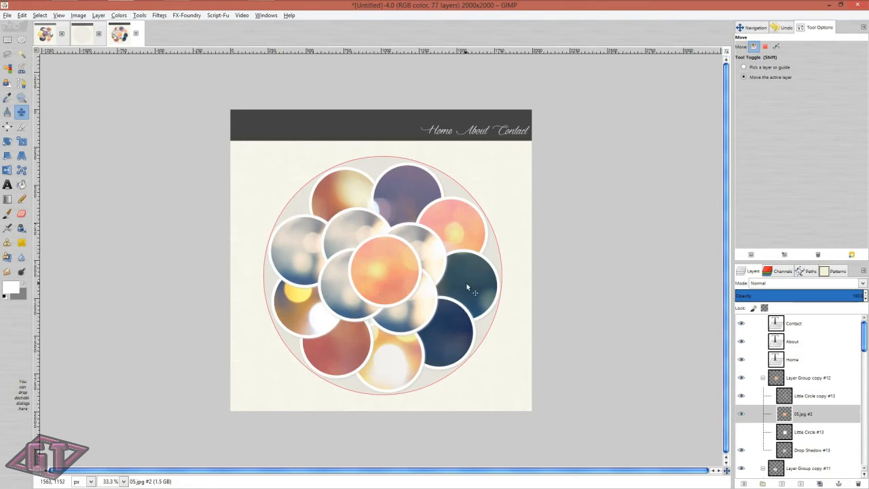
Step: Collapse the expanded layer groups from Layer Group copy #12 to copy #8 and look through the layer stack
{"action": "left_click", "coordinate": [763, 378]}
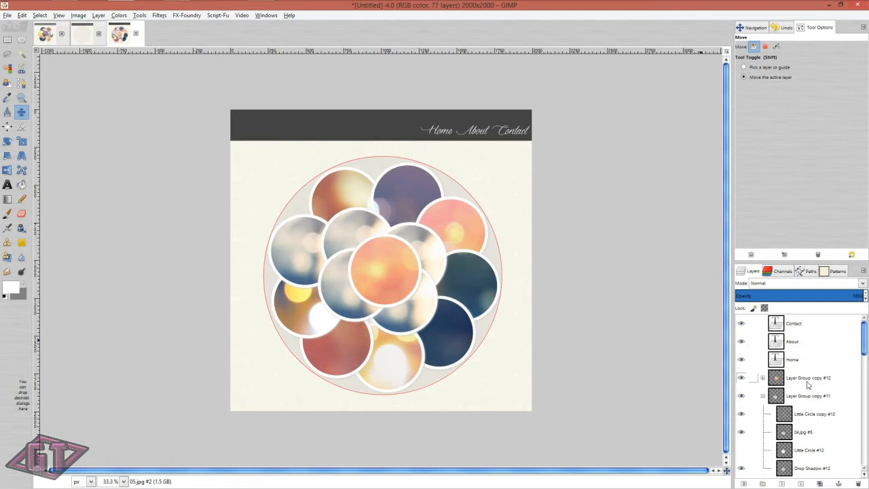
{"action": "left_click", "coordinate": [763, 395]}
{"action": "left_click", "coordinate": [763, 414]}
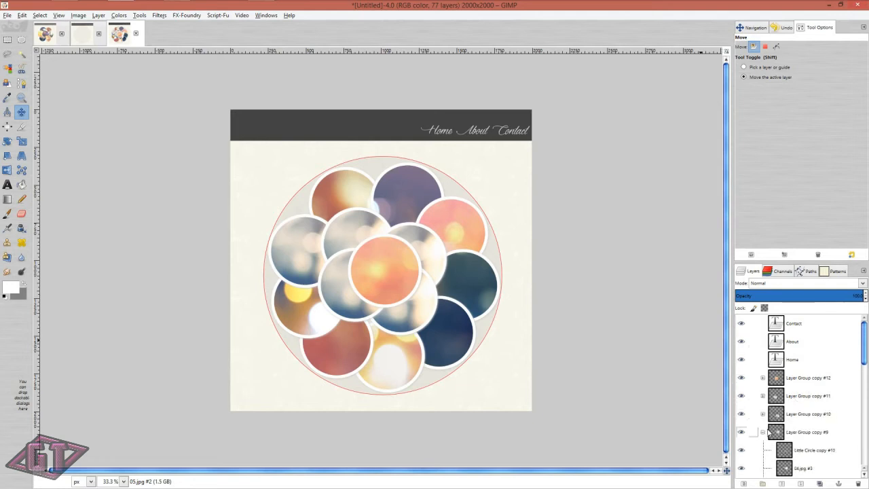
{"action": "left_click", "coordinate": [763, 433]}
{"action": "left_click", "coordinate": [763, 449]}
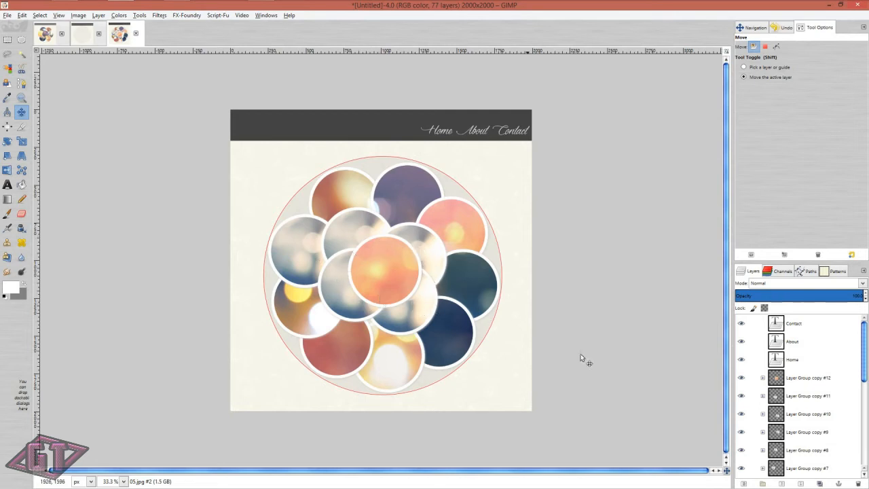
{"action": "scroll", "coordinate": [865, 370], "scroll_direction": "down", "scroll_amount": 3}
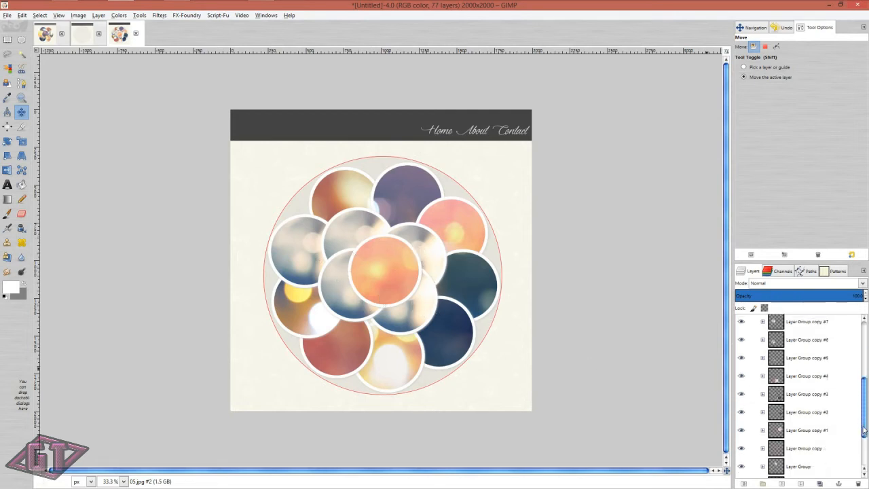
{"action": "scroll", "coordinate": [865, 370], "scroll_direction": "up", "scroll_amount": 3}
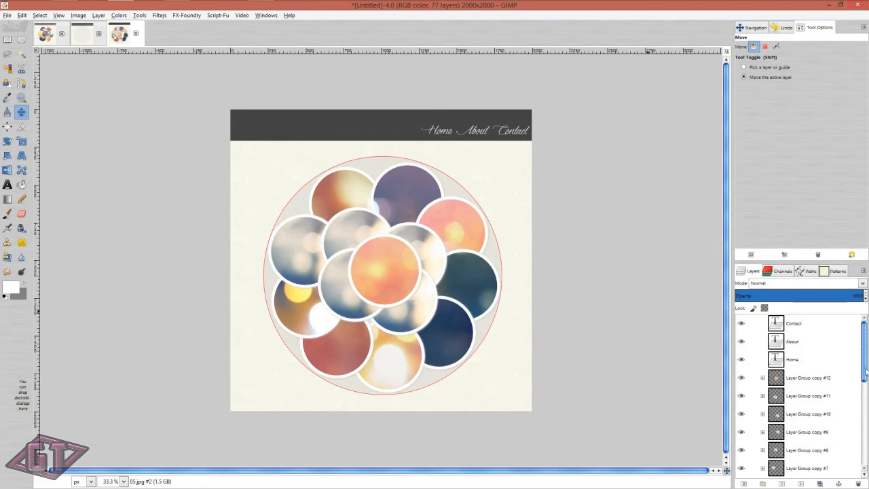
Step: Create a transparent 2000 x 2000 px layer named Square directly above the layer named Layer
{"action": "left_click_drag", "start_coordinate": [866, 370], "coordinate": [865, 451]}
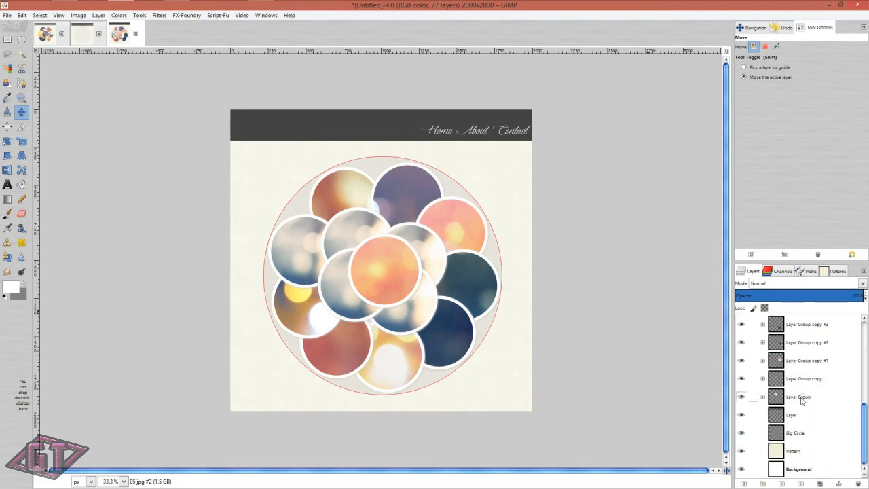
{"action": "left_click", "coordinate": [813, 415]}
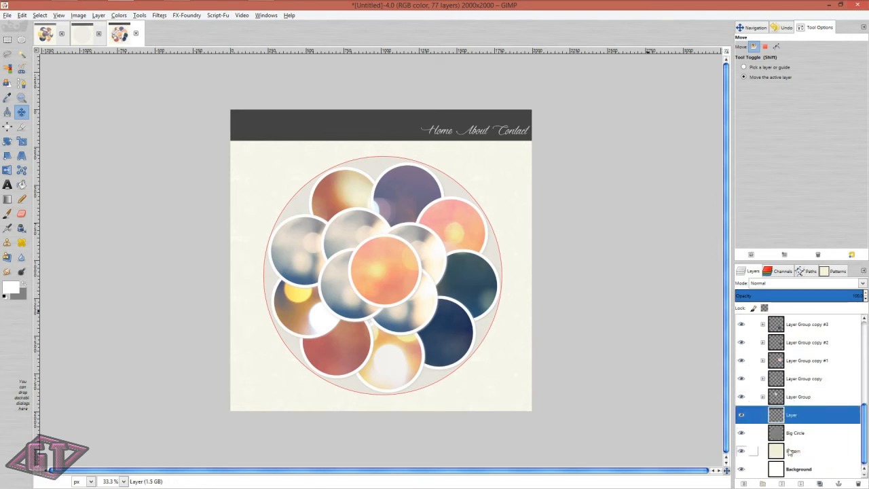
{"action": "left_click", "coordinate": [743, 483]}
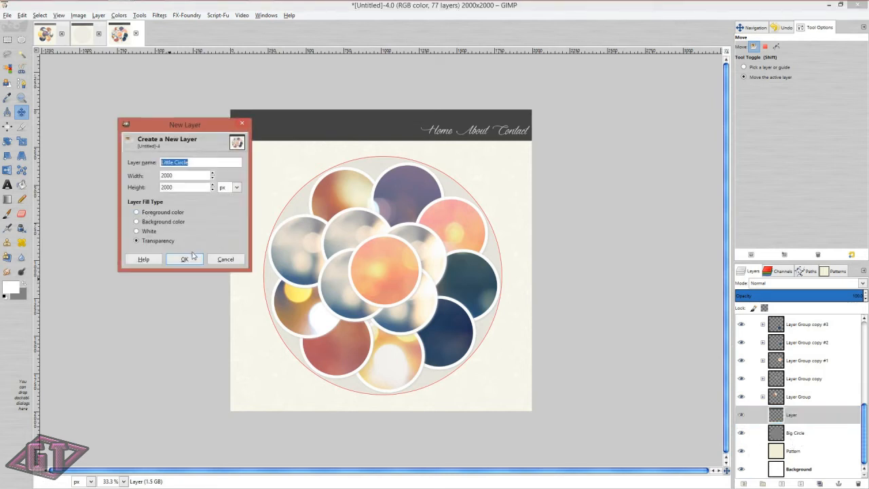
{"action": "type", "text": "Square"}
{"action": "left_click", "coordinate": [192, 255]}
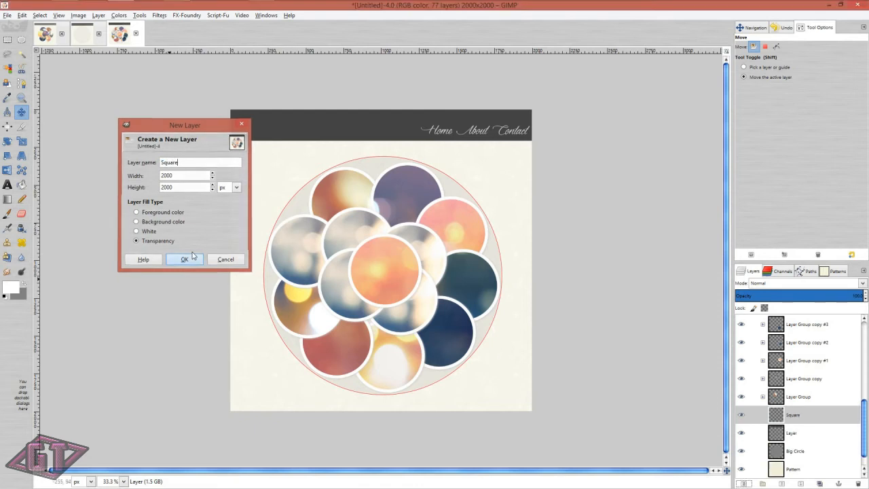
Step: Fill a square selection of about 540 x 540 px with white behind the red and yellow circles on the Square layer, and deselect
{"action": "left_click", "coordinate": [7, 38]}
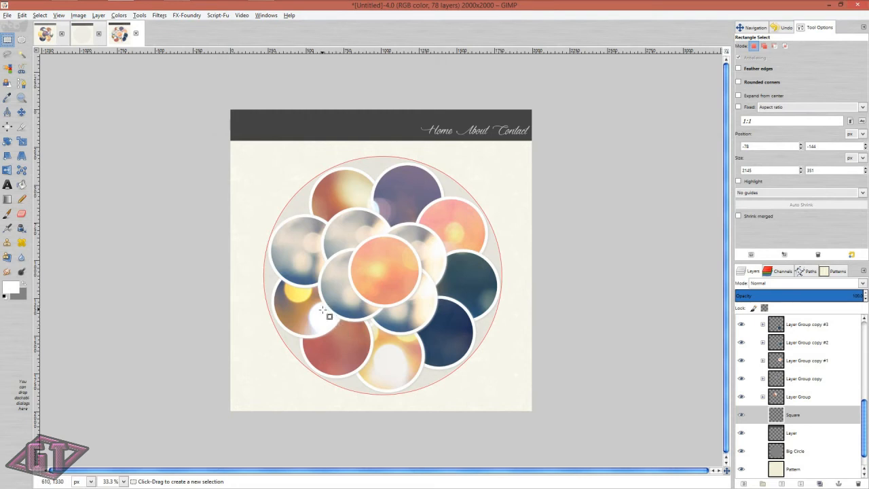
{"action": "left_click_drag", "start_coordinate": [323, 311], "coordinate": [409, 400]}
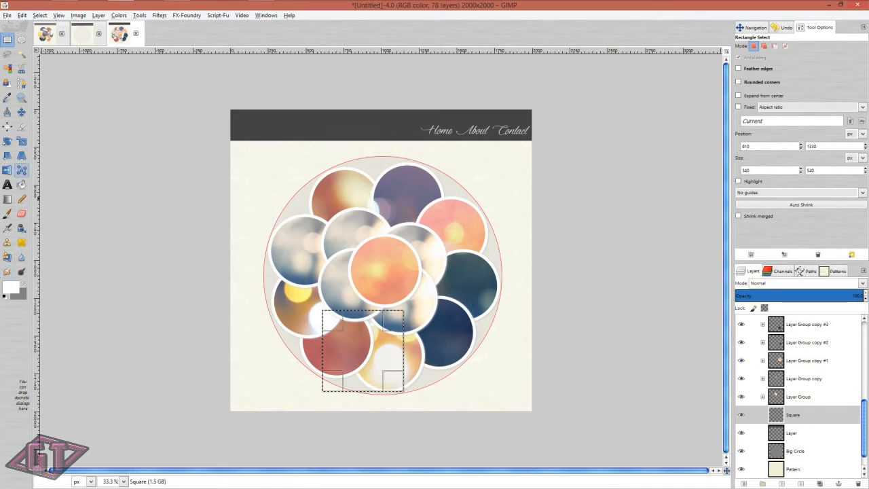
{"action": "left_click", "coordinate": [22, 184]}
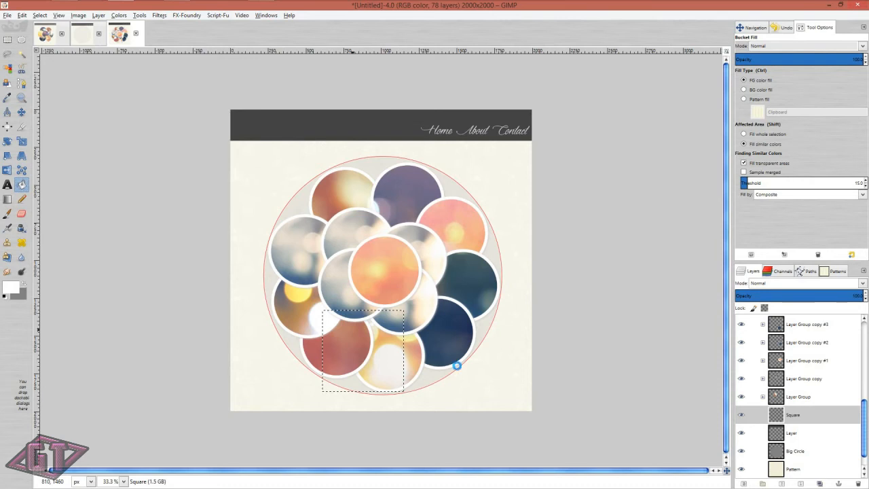
{"action": "left_click", "coordinate": [456, 365]}
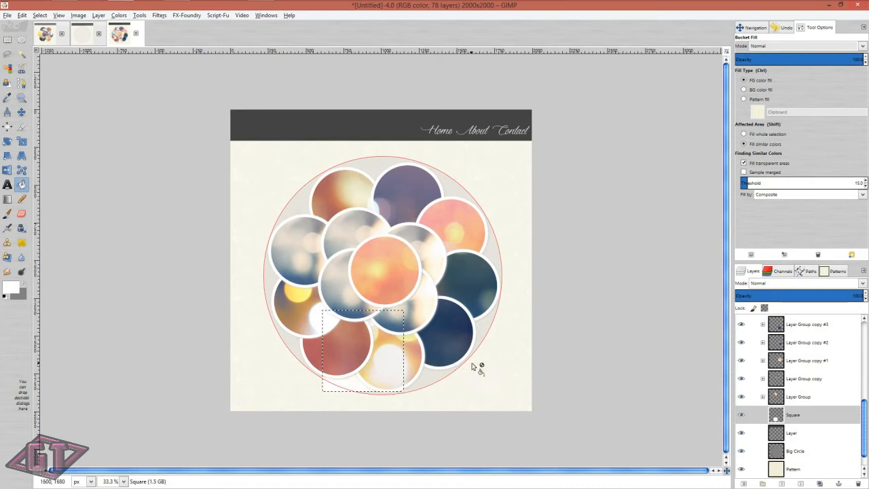
{"action": "key", "text": "ctrl+shift+a"}
Step: Rotate the white square by -30.64 degrees and move it so one corner peeks out between the red and yellow circles
{"action": "scroll", "coordinate": [360, 390], "scroll_direction": "up", "scroll_amount": 3}
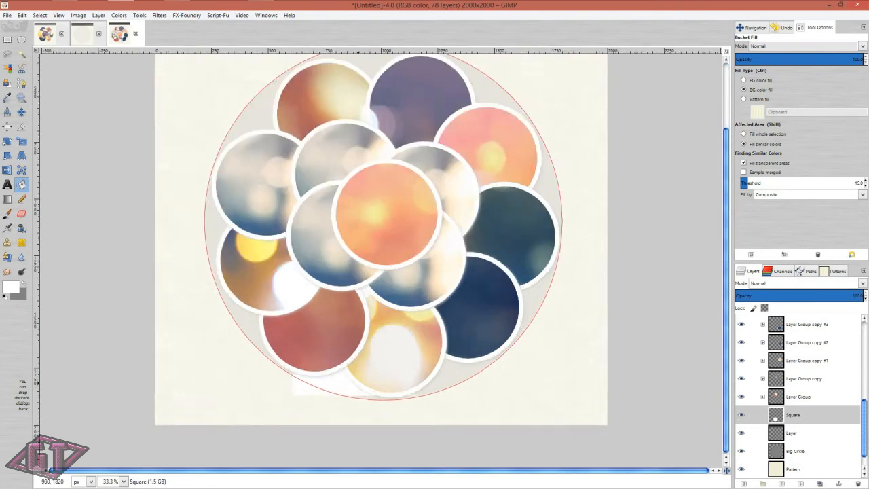
{"action": "scroll", "coordinate": [316, 397], "scroll_direction": "down", "scroll_amount": 1}
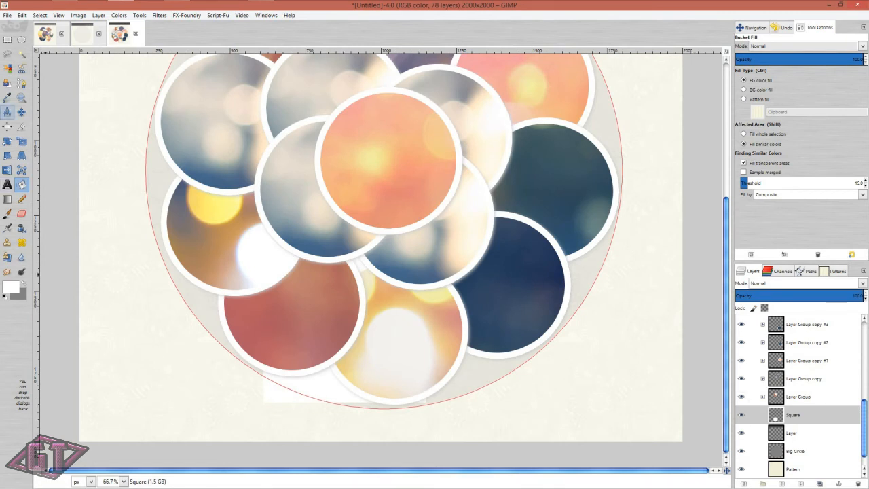
{"action": "left_click", "coordinate": [7, 141]}
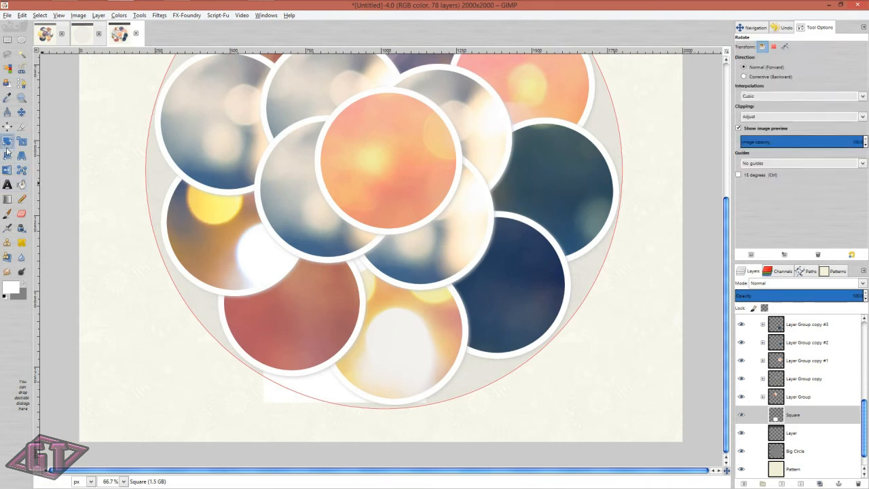
{"action": "left_click", "coordinate": [343, 382]}
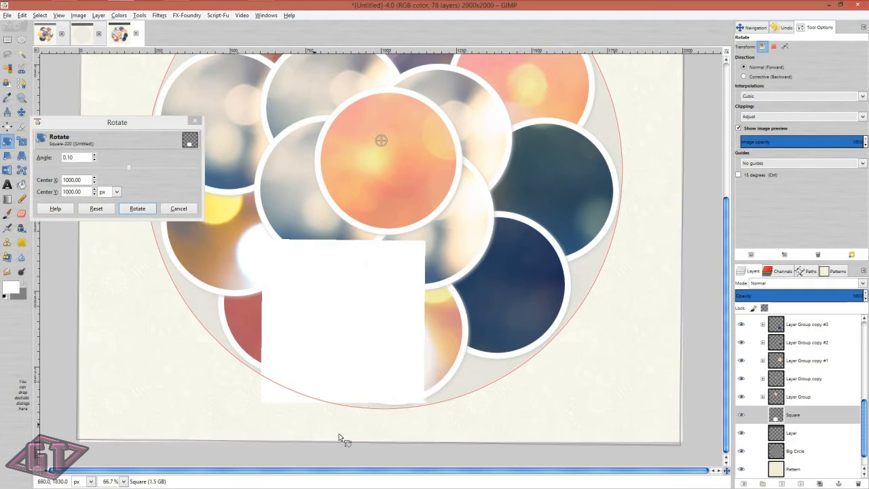
{"action": "left_click_drag", "start_coordinate": [340, 436], "coordinate": [423, 447]}
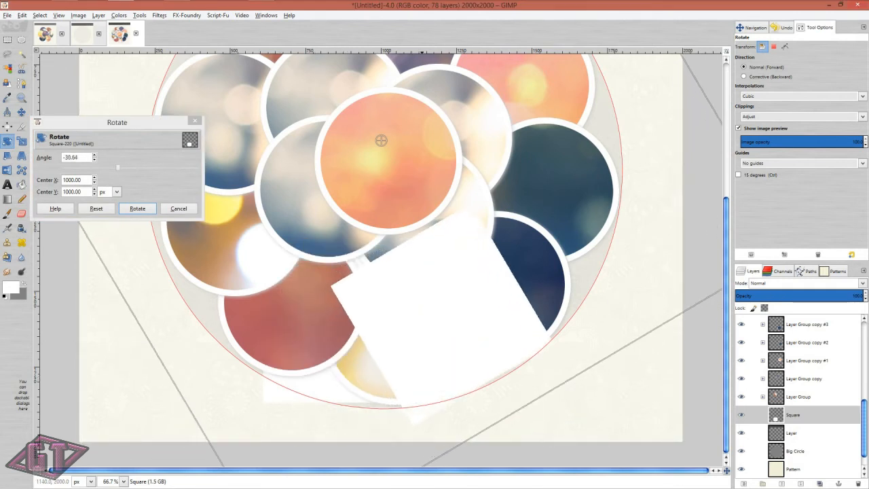
{"action": "left_click", "coordinate": [143, 210]}
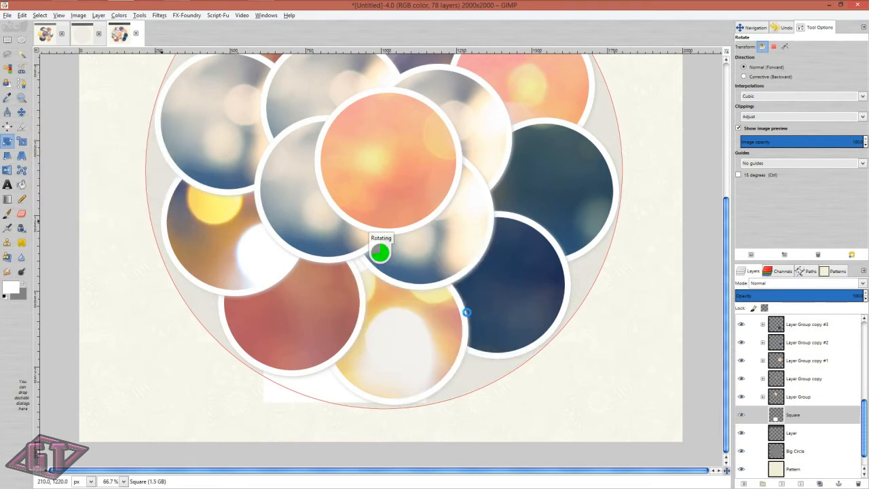
{"action": "key", "text": "m"}
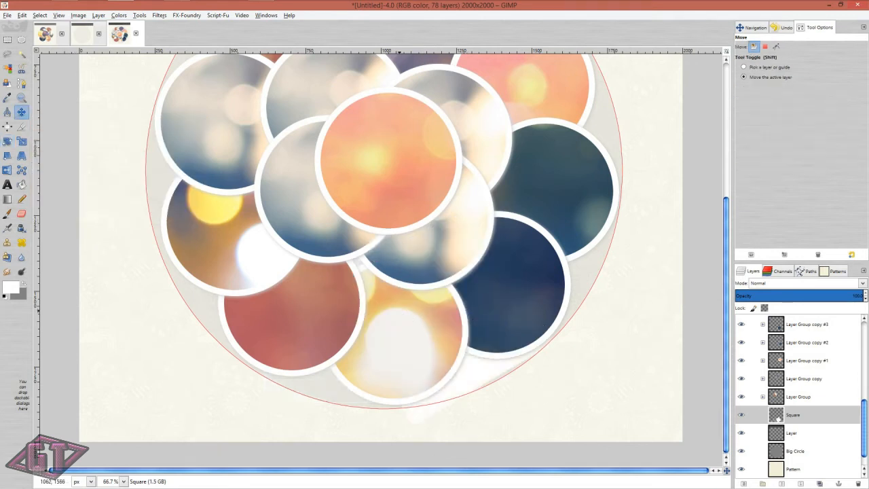
{"action": "left_click_drag", "start_coordinate": [429, 360], "coordinate": [326, 342]}
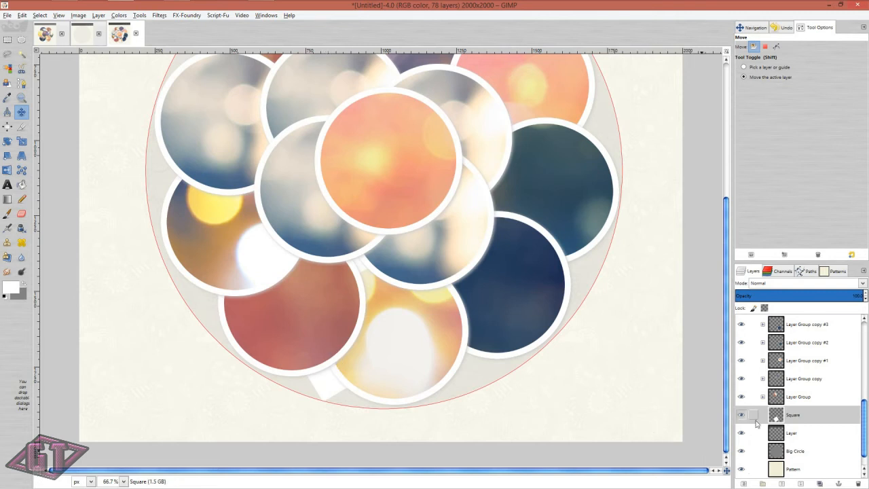
Step: Duplicate the Square layer and place the copy, rotated further counterclockwise, so one corner peeks out between the yellow and navy circles
{"action": "left_click", "coordinate": [818, 483]}
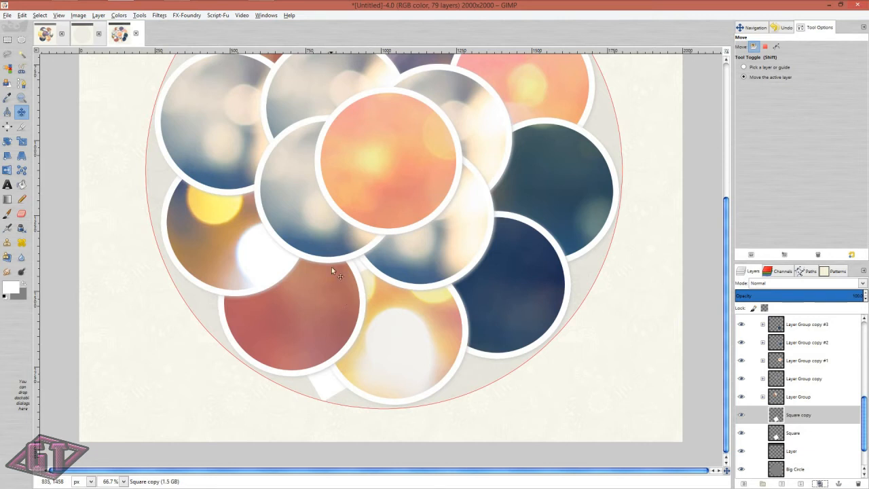
{"action": "left_click_drag", "start_coordinate": [321, 265], "coordinate": [442, 284]}
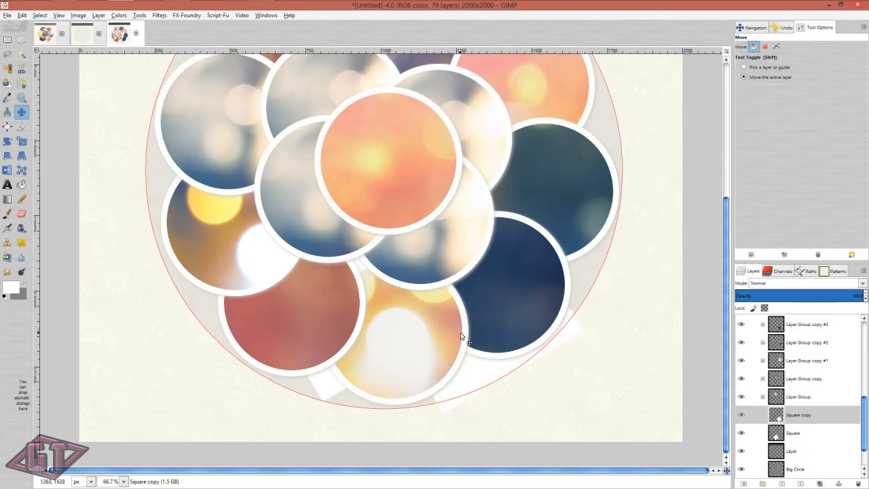
{"action": "key", "text": "shift+r"}
{"action": "left_click_drag", "start_coordinate": [462, 337], "coordinate": [545, 344]}
{"action": "left_click", "coordinate": [142, 207]}
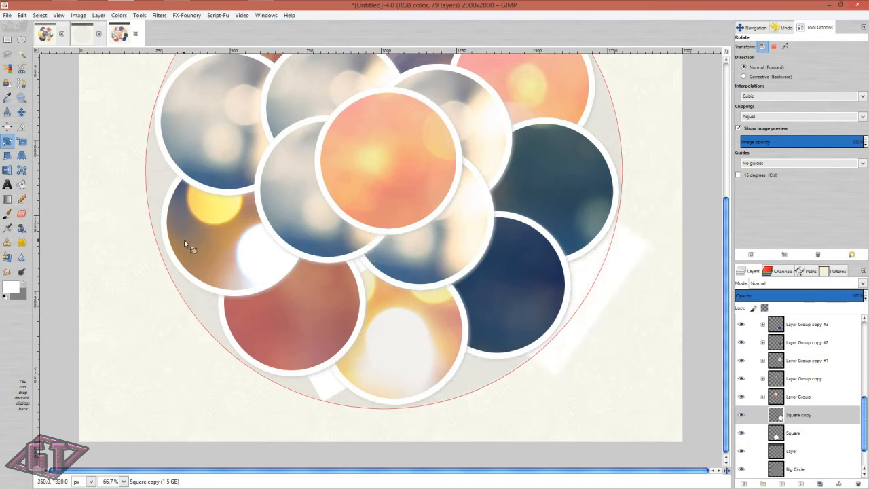
{"action": "key", "text": "m"}
{"action": "left_click_drag", "start_coordinate": [553, 303], "coordinate": [473, 312]}
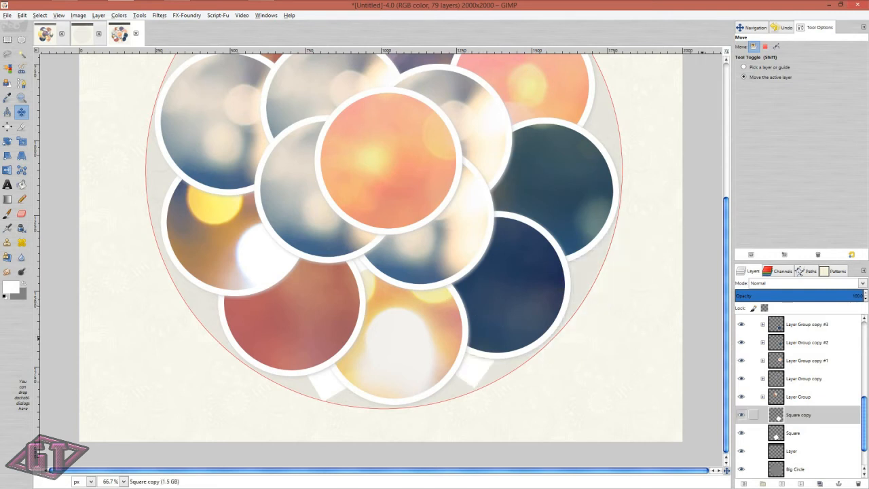
Step: Duplicate the Square copy layer, shift the copy up behind the navy and teal circles, and rotate it 20.32 degrees
{"action": "left_click", "coordinate": [819, 483]}
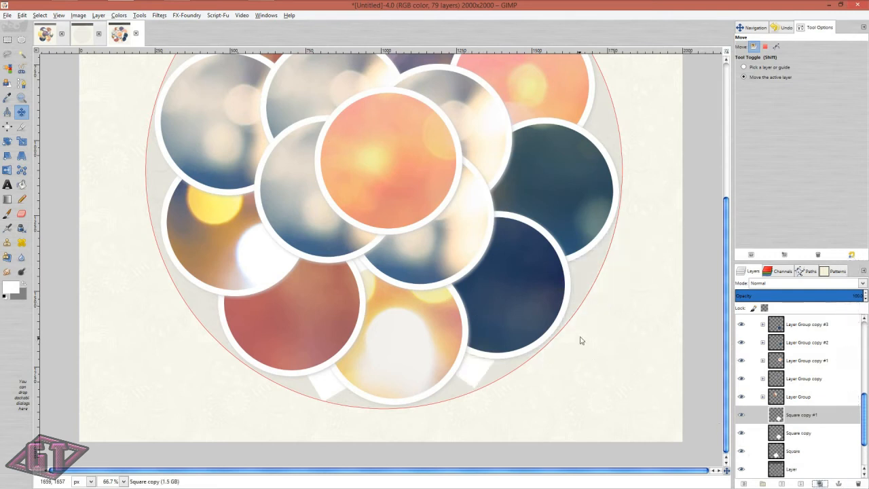
{"action": "left_click_drag", "start_coordinate": [496, 324], "coordinate": [556, 246]}
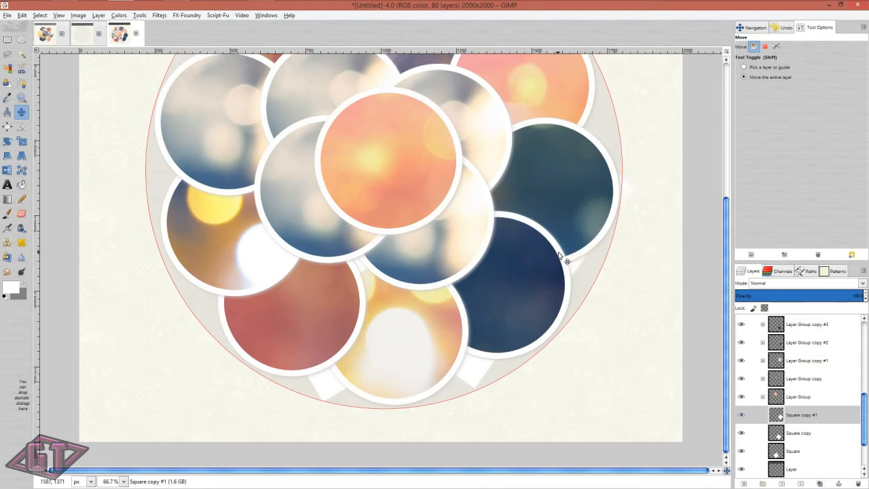
{"action": "key", "text": "shift"}
{"action": "key", "text": "shift+r"}
{"action": "left_click", "coordinate": [562, 258]}
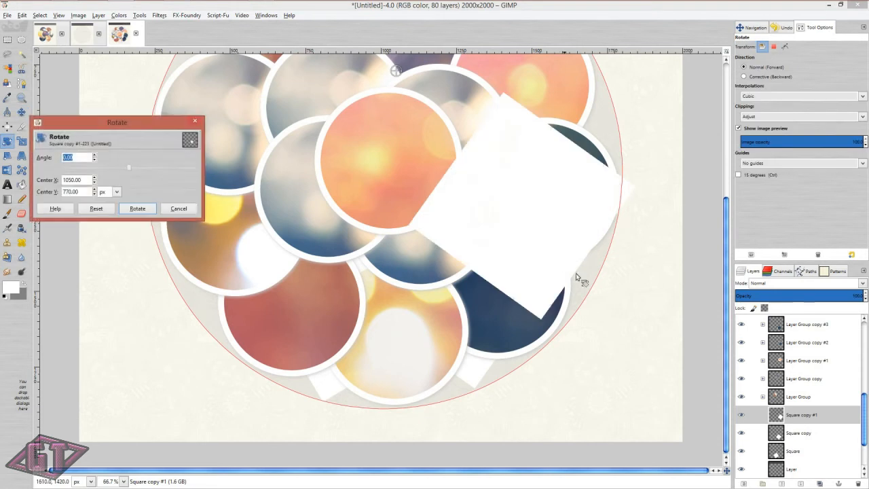
{"action": "left_click_drag", "start_coordinate": [535, 315], "coordinate": [441, 323]}
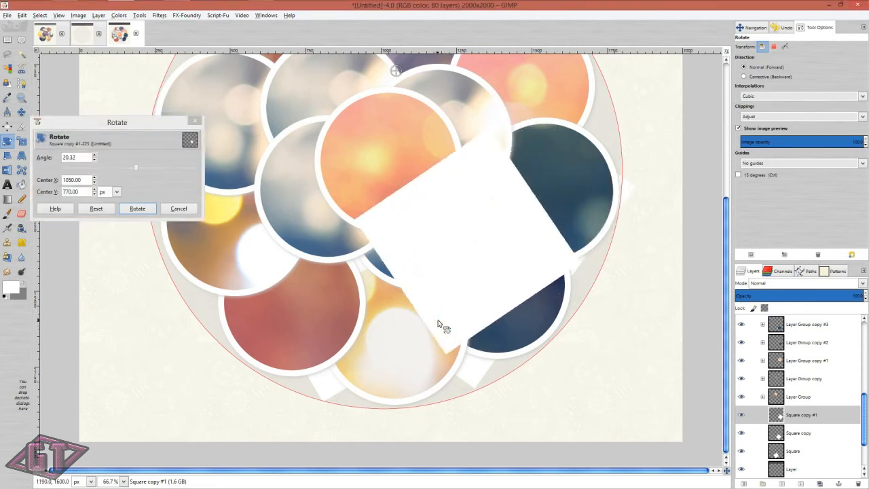
{"action": "left_click", "coordinate": [137, 209]}
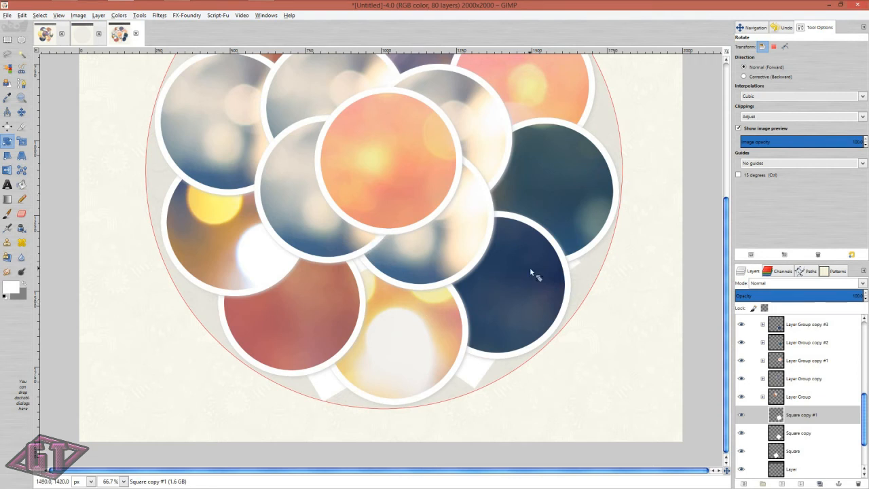
Step: Move the newly rotated white square outward so one corner peeks out between the navy and teal circles
{"action": "key", "text": "m"}
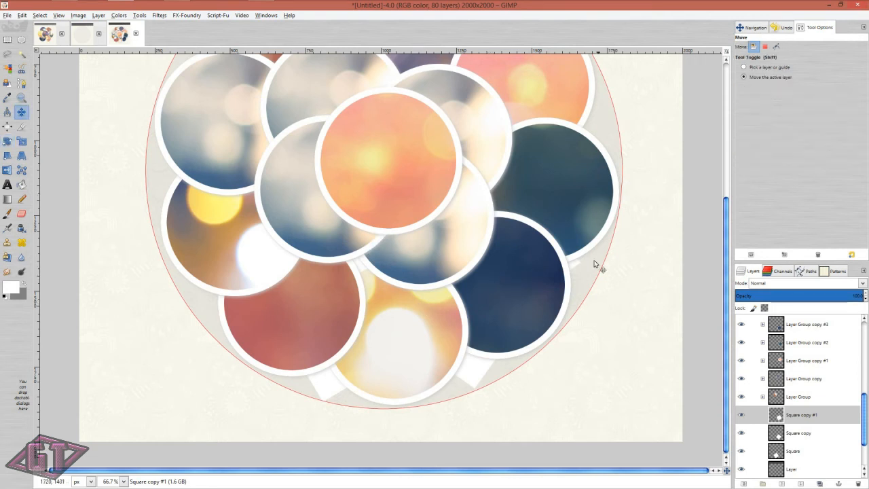
{"action": "left_click_drag", "start_coordinate": [575, 262], "coordinate": [585, 265]}
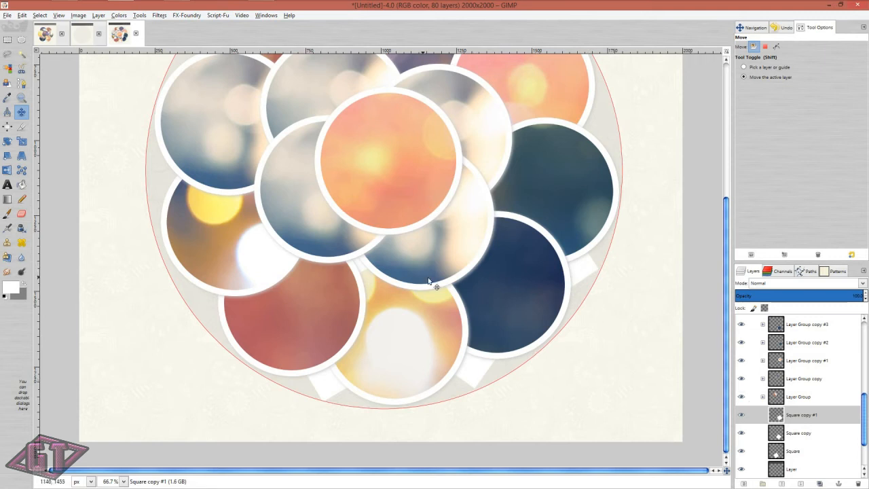
{"action": "scroll", "coordinate": [475, 304], "scroll_direction": "down", "scroll_amount": 1}
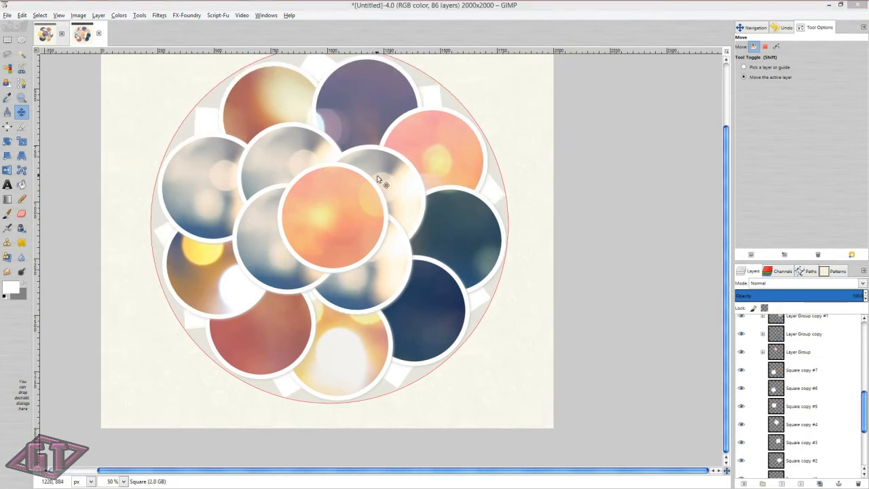
Step: Select the Square copy #7 layer
{"action": "left_click", "coordinate": [801, 372]}
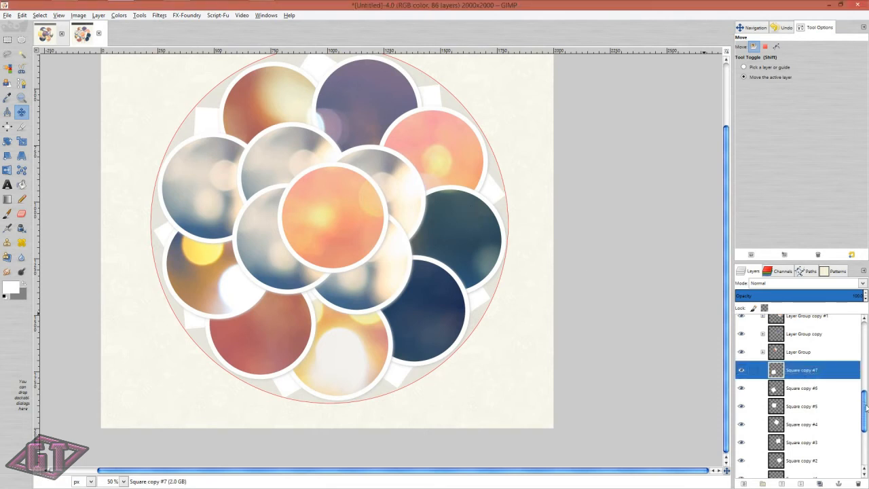
{"action": "left_click_drag", "start_coordinate": [866, 406], "coordinate": [862, 410]}
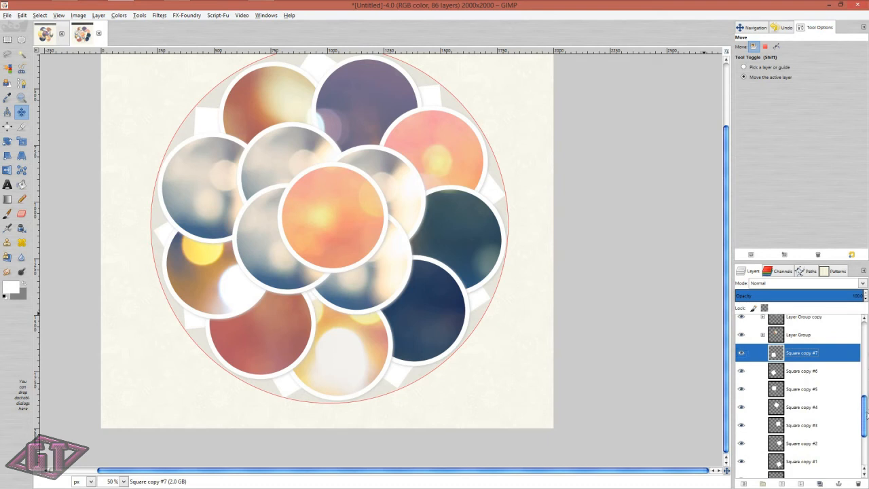
{"action": "left_click_drag", "start_coordinate": [866, 413], "coordinate": [865, 407]}
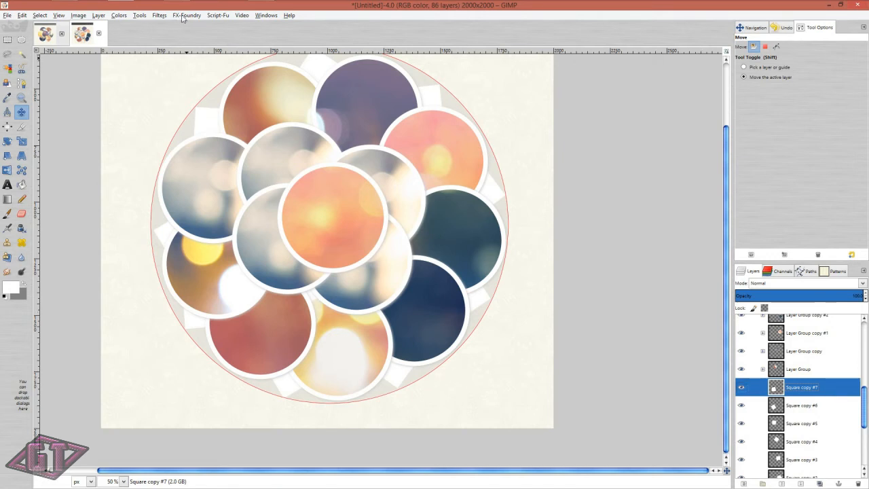
{"action": "left_click", "coordinate": [159, 16]}
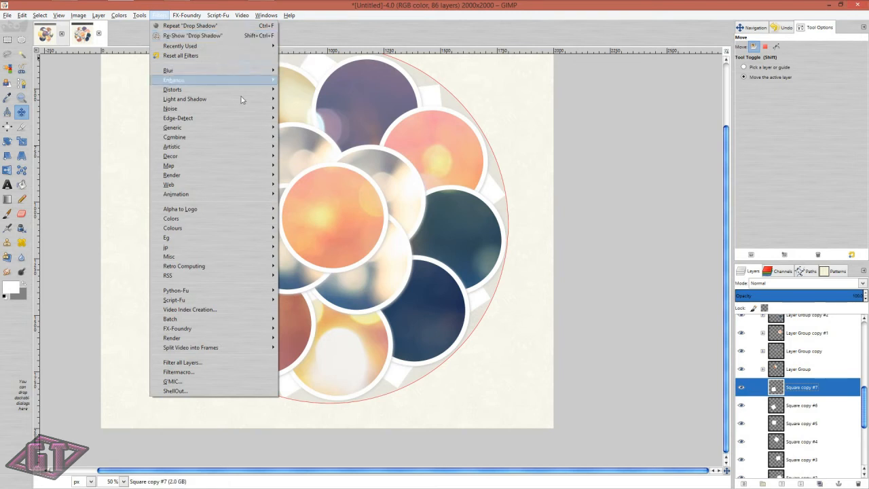
{"action": "mouse_move", "coordinate": [262, 100]}
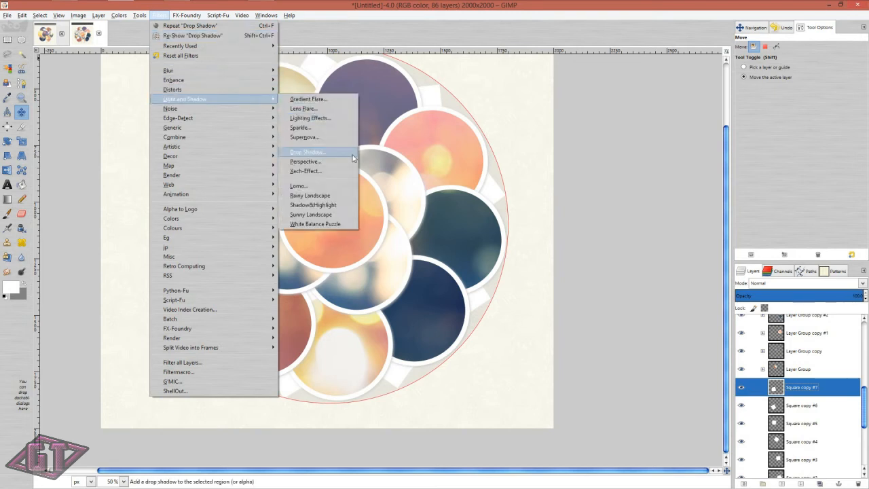
{"action": "left_click", "coordinate": [307, 152]}
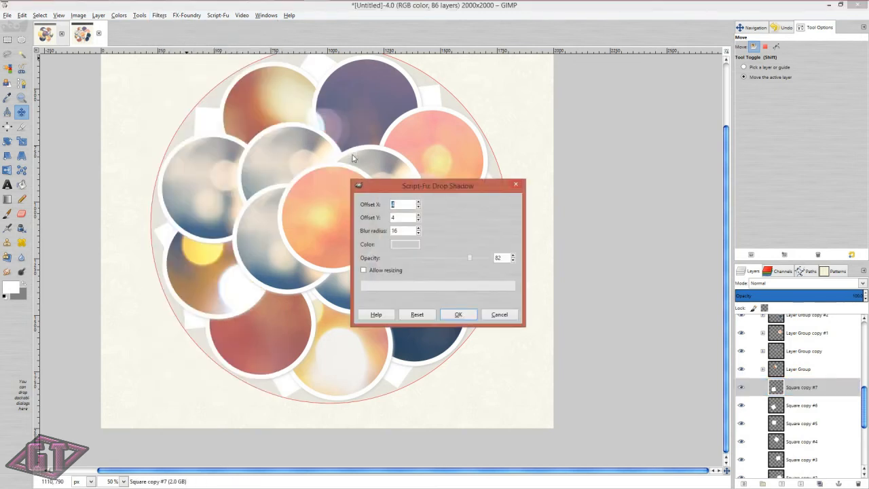
{"action": "left_click", "coordinate": [410, 244]}
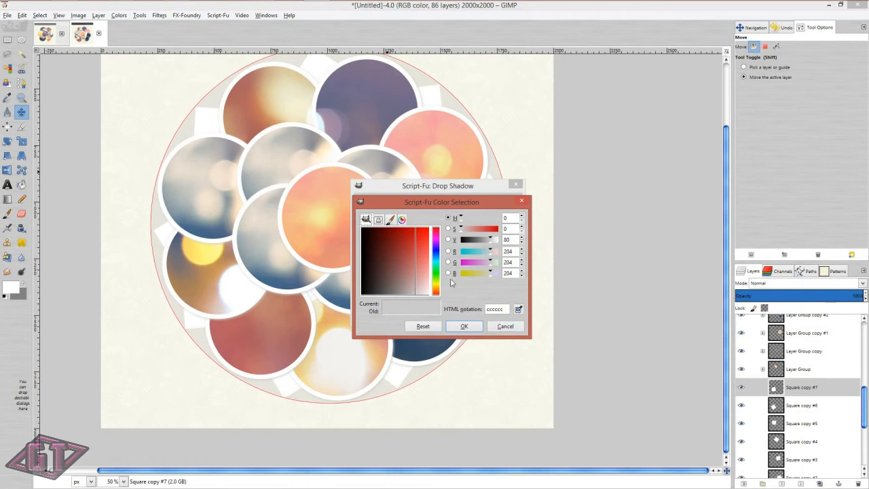
{"action": "left_click", "coordinate": [505, 326]}
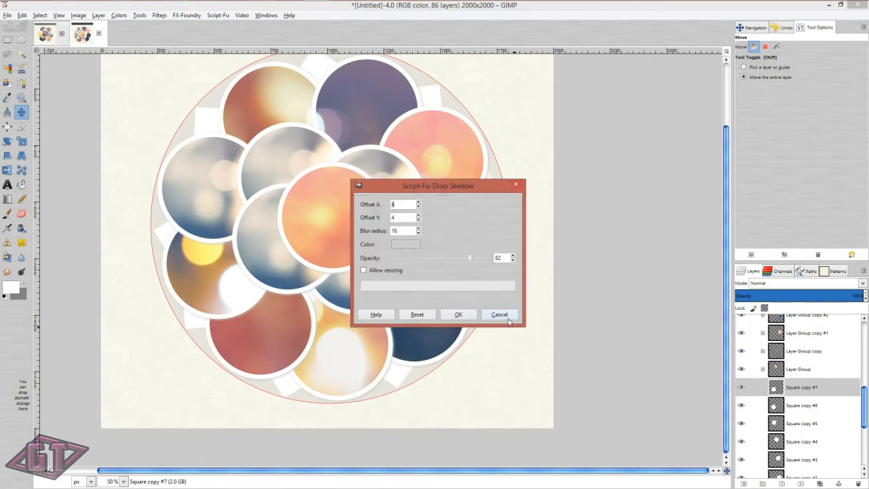
{"action": "left_click", "coordinate": [502, 313]}
Step: Copy the hex code 727272 from the saved grey swatch in the foreground color chooser and discard the color change
{"action": "left_click", "coordinate": [13, 287]}
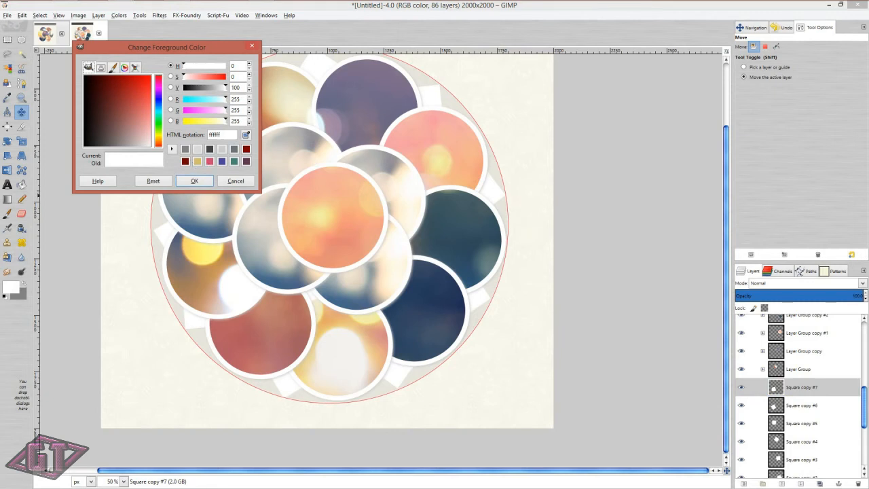
{"action": "left_click", "coordinate": [234, 150]}
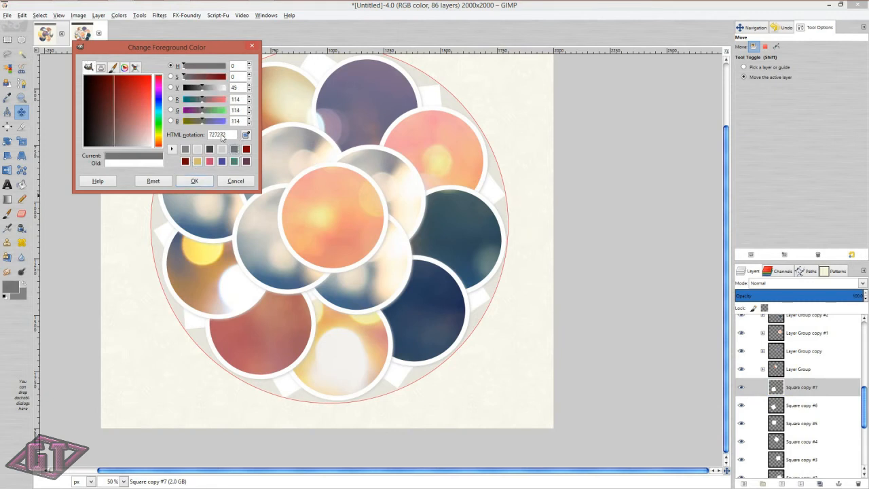
{"action": "left_click_drag", "start_coordinate": [227, 135], "coordinate": [143, 134]}
{"action": "left_click", "coordinate": [252, 45]}
Step: Add a drop shadow to Square copy #7 with offsets of 4, blur radius 16, color 727272, opacity 82 and no resizing
{"action": "left_click", "coordinate": [158, 14]}
{"action": "left_click", "coordinate": [179, 41]}
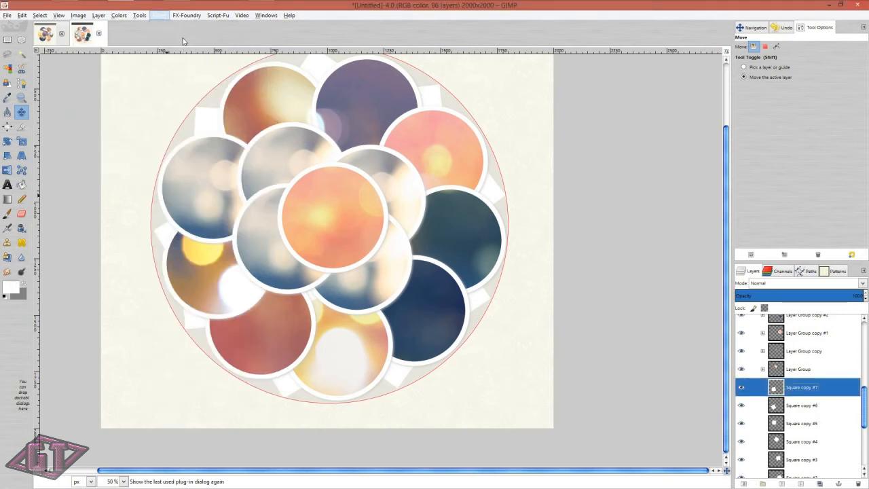
{"action": "left_click", "coordinate": [392, 246]}
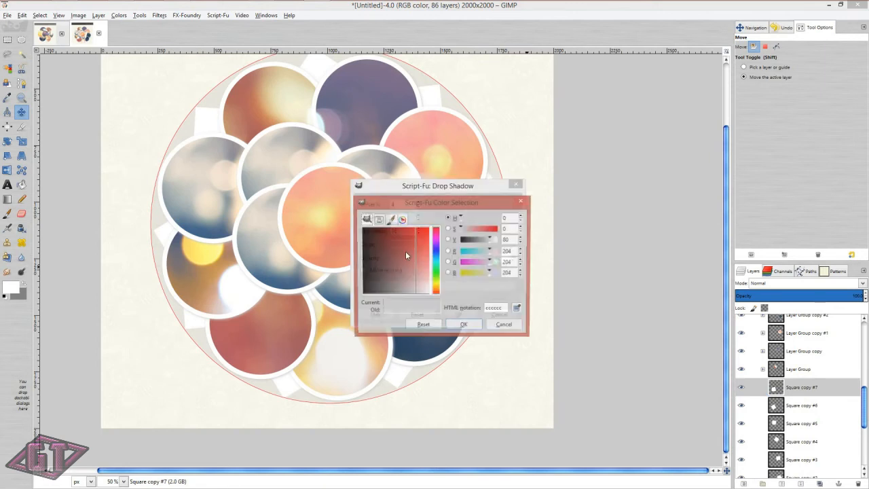
{"action": "double_click", "coordinate": [505, 308]}
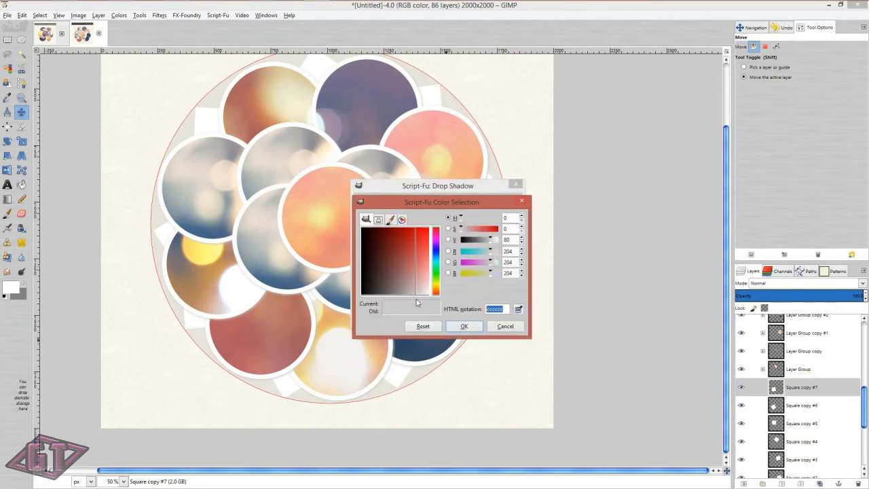
{"action": "type", "text": "727272"}
{"action": "key", "text": "Return"}
{"action": "left_click", "coordinate": [479, 326]}
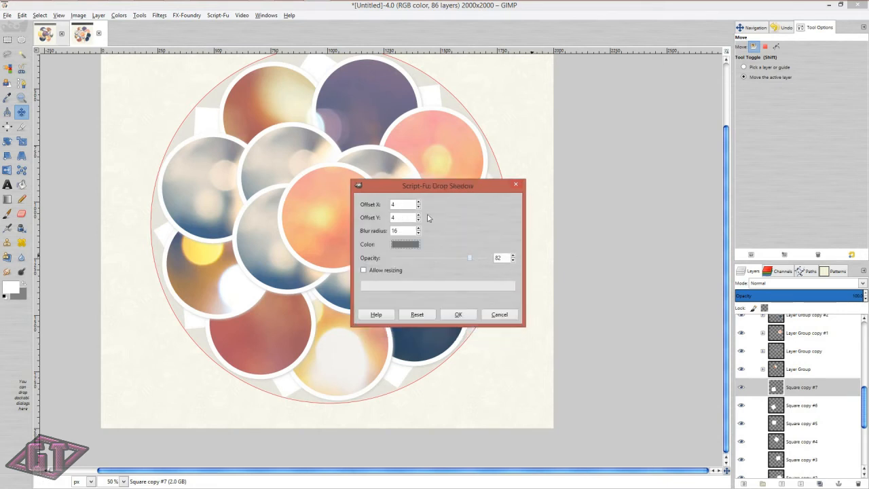
{"action": "left_click", "coordinate": [463, 317]}
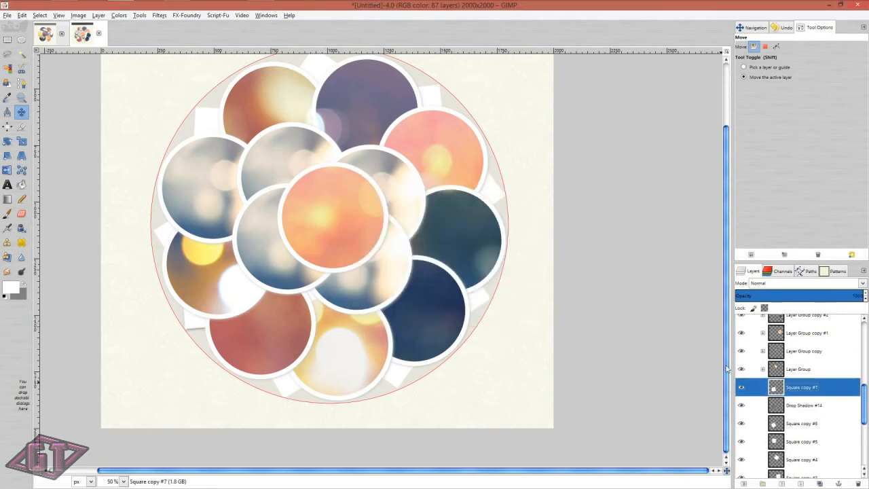
Step: Repeat the drop shadow with the same settings on the Square copy #6 and Square copy #5 layers
{"action": "left_click", "coordinate": [821, 410]}
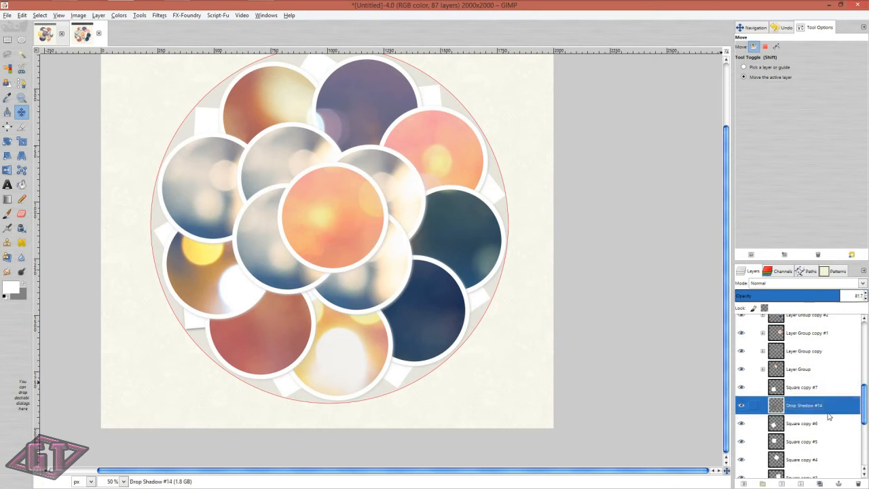
{"action": "scroll", "coordinate": [828, 416], "scroll_direction": "down", "scroll_amount": 3}
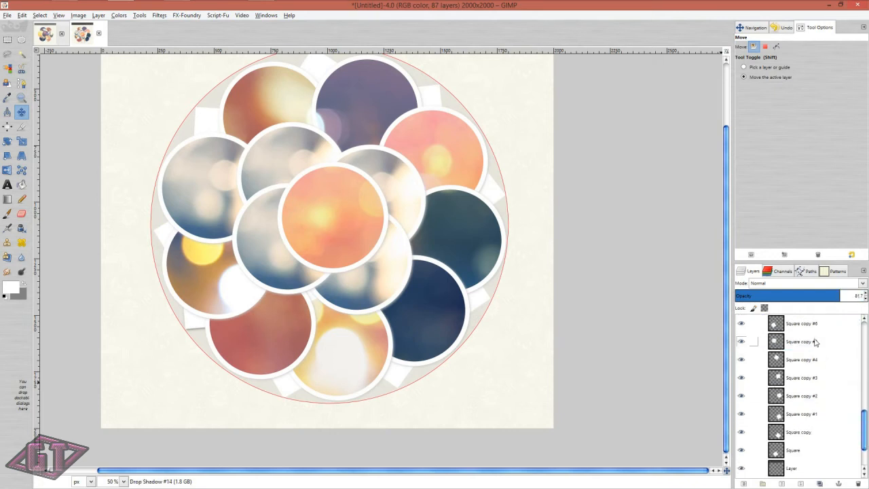
{"action": "left_click", "coordinate": [811, 324]}
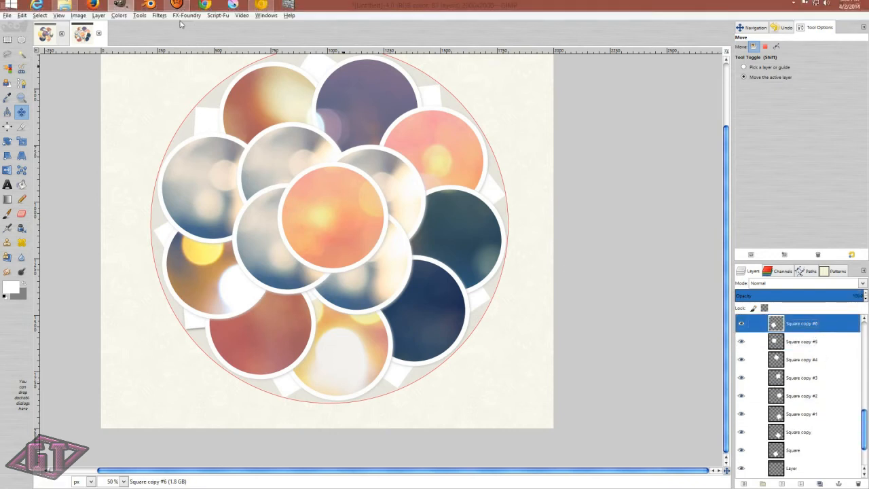
{"action": "left_click", "coordinate": [159, 14]}
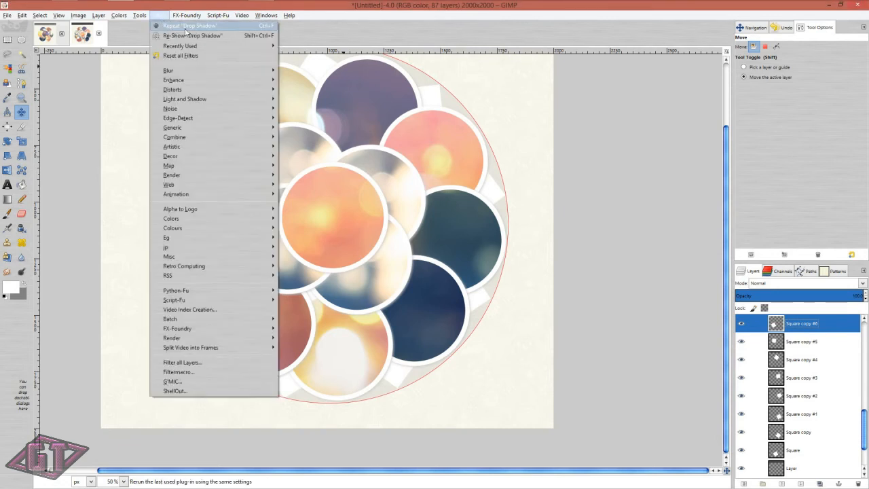
{"action": "left_click", "coordinate": [189, 25]}
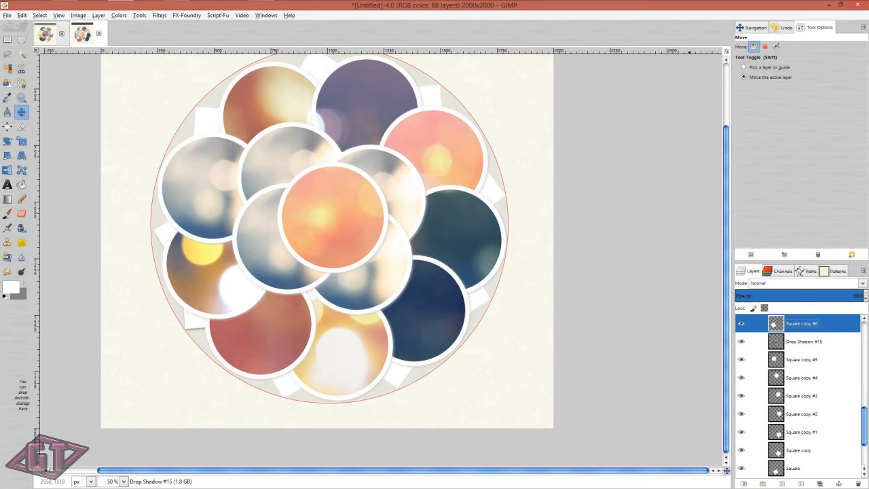
{"action": "left_click", "coordinate": [806, 360]}
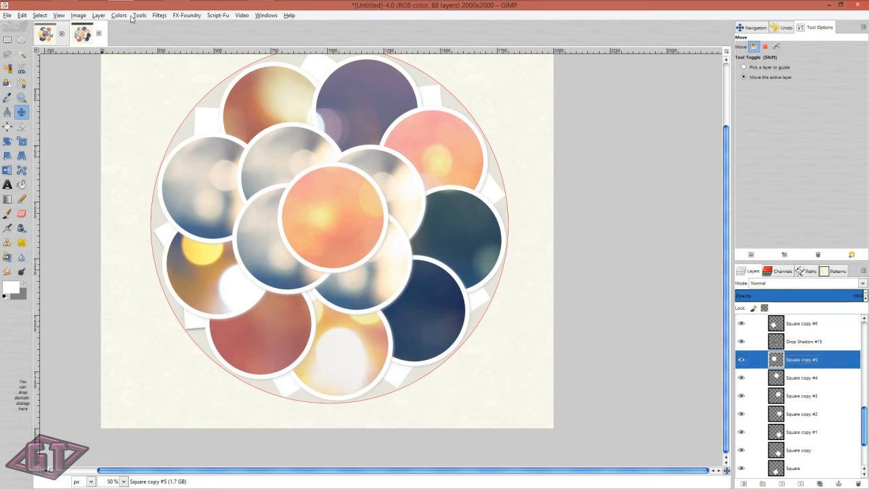
{"action": "left_click", "coordinate": [159, 15]}
{"action": "left_click", "coordinate": [171, 27]}
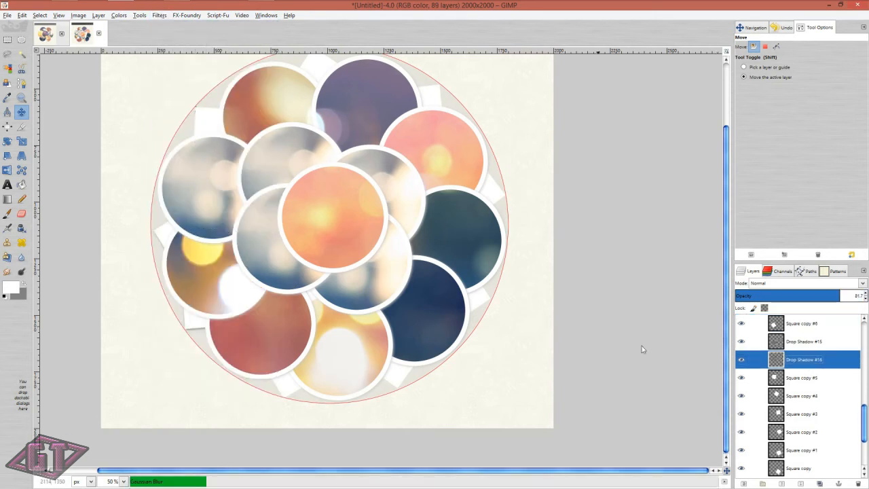
Step: Repeat the drop shadow with the same settings on the Square copy #4 and Square copy #3 layers
{"action": "left_click", "coordinate": [814, 397]}
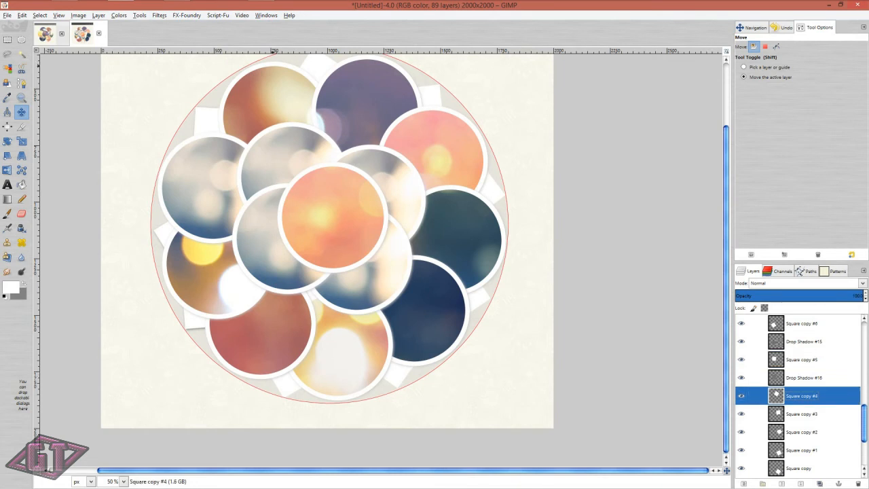
{"action": "left_click", "coordinate": [158, 15]}
{"action": "left_click", "coordinate": [167, 27]}
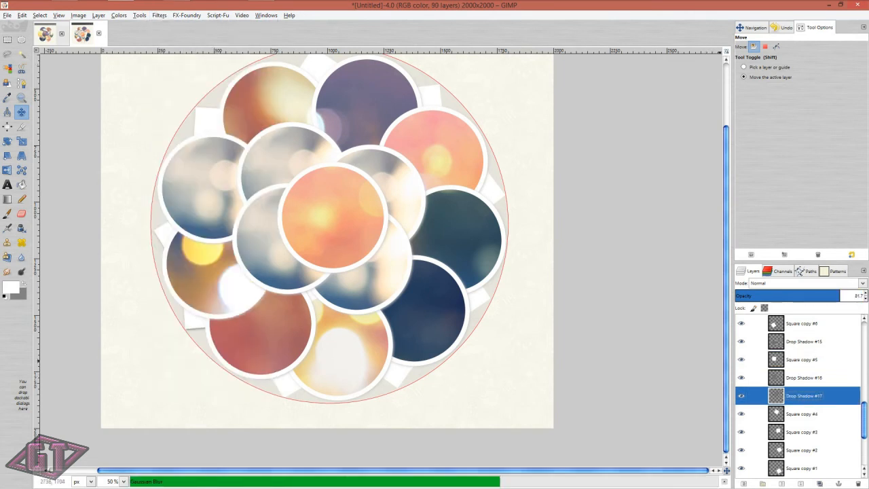
{"action": "left_click", "coordinate": [818, 433]}
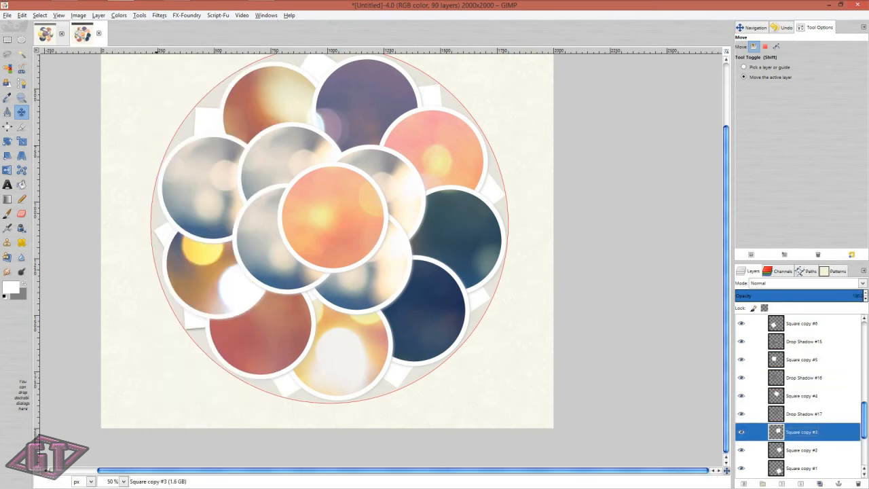
{"action": "left_click", "coordinate": [159, 15]}
{"action": "left_click", "coordinate": [168, 28]}
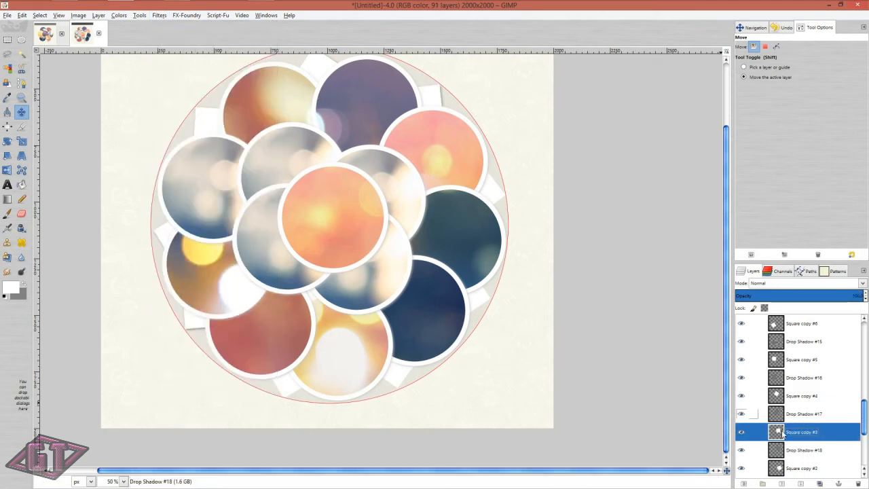
{"action": "left_click_drag", "start_coordinate": [865, 420], "coordinate": [866, 445]}
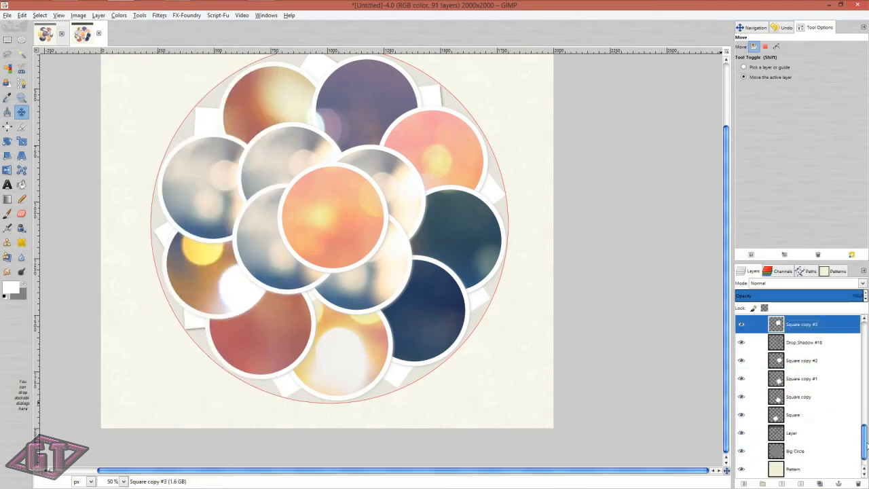
Step: Repeat the drop shadow with the same settings on the Square copy #2 and Square copy #1 layers
{"action": "left_click", "coordinate": [805, 366]}
{"action": "left_click", "coordinate": [159, 15]}
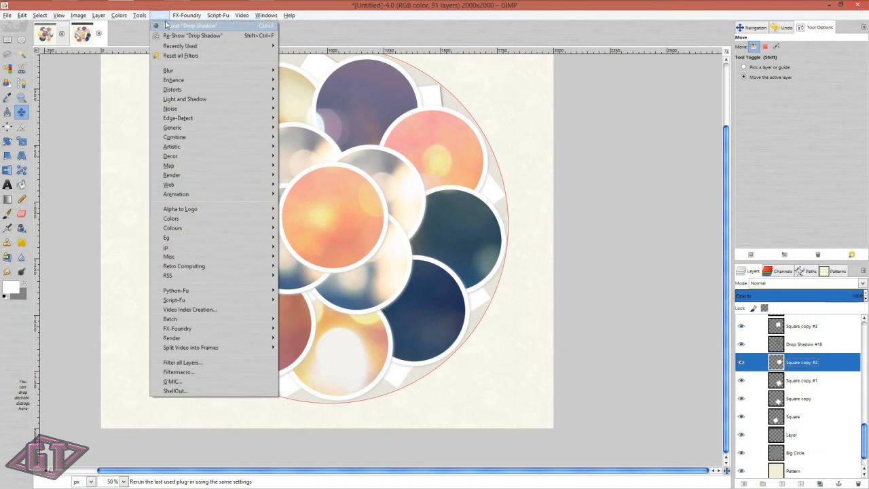
{"action": "left_click", "coordinate": [165, 25]}
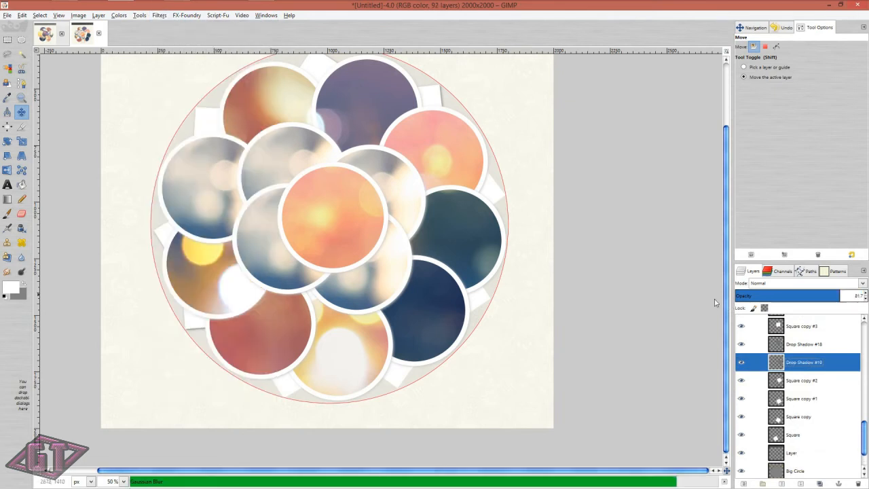
{"action": "left_click", "coordinate": [809, 399]}
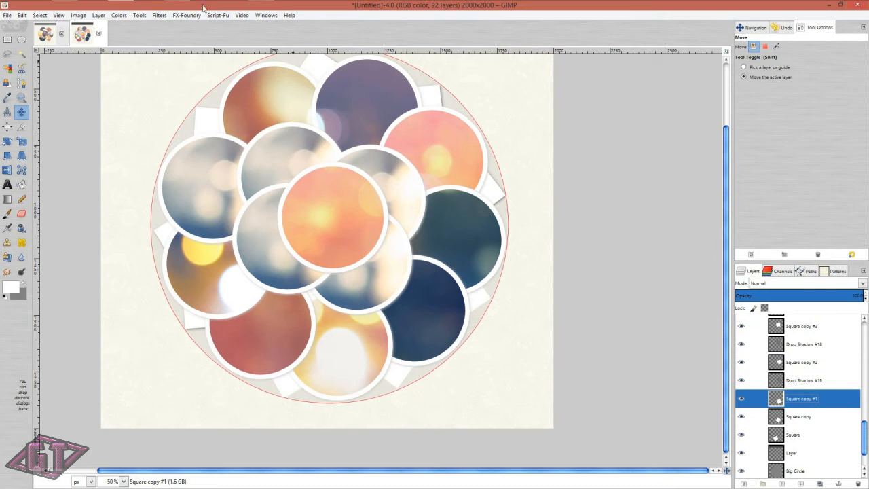
{"action": "left_click", "coordinate": [165, 18]}
{"action": "left_click", "coordinate": [165, 25]}
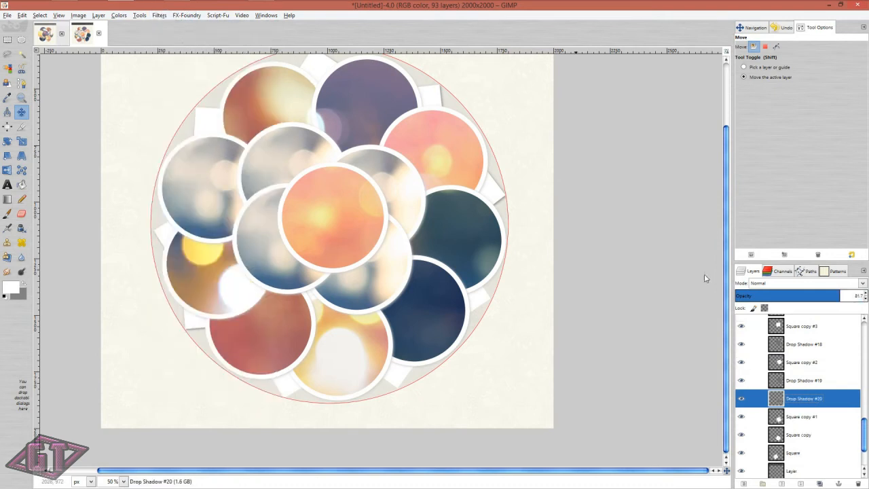
Step: Repeat the drop shadow with the same settings on the Square copy and Square layers
{"action": "left_click", "coordinate": [812, 435]}
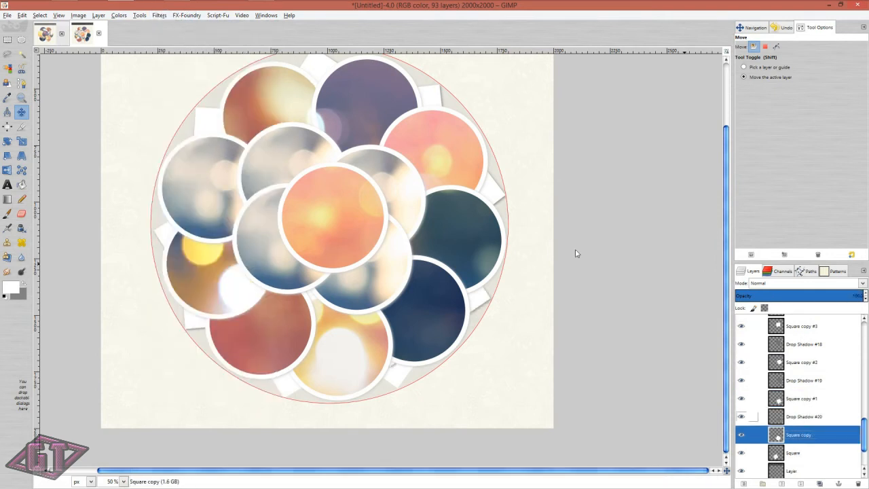
{"action": "left_click", "coordinate": [155, 17]}
{"action": "left_click", "coordinate": [163, 25]}
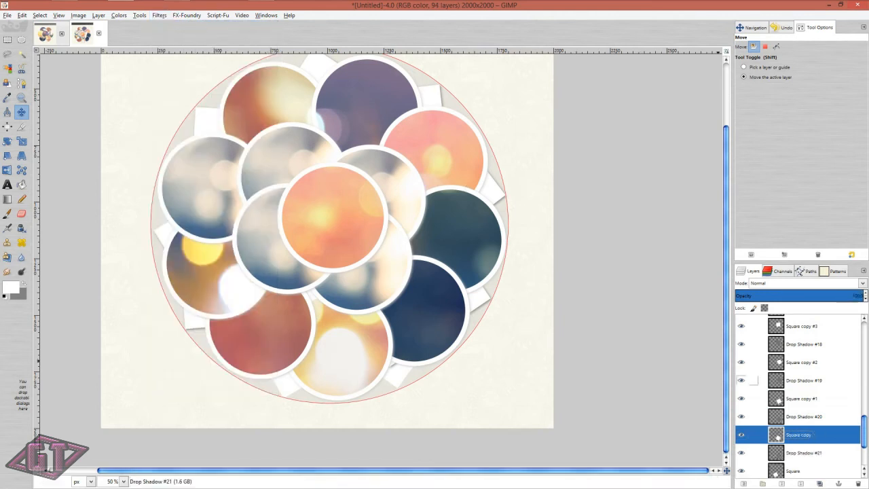
{"action": "scroll", "coordinate": [800, 411], "scroll_direction": "down", "scroll_amount": 2}
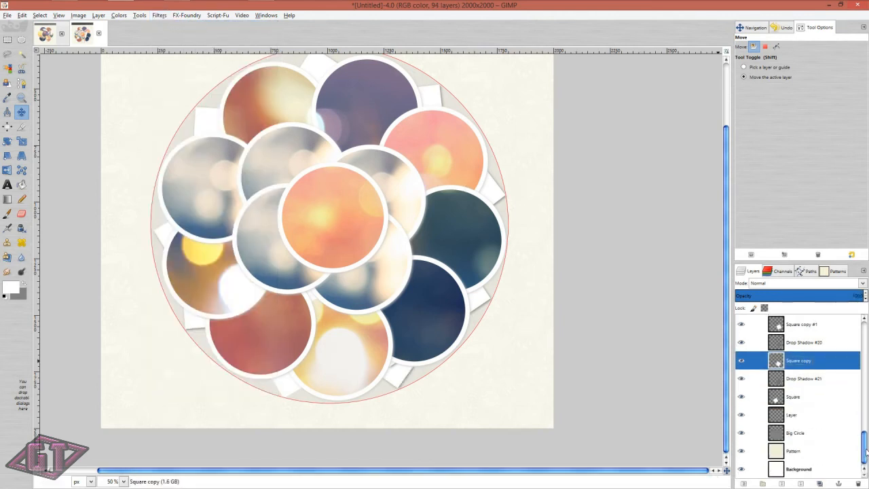
{"action": "left_click", "coordinate": [802, 397]}
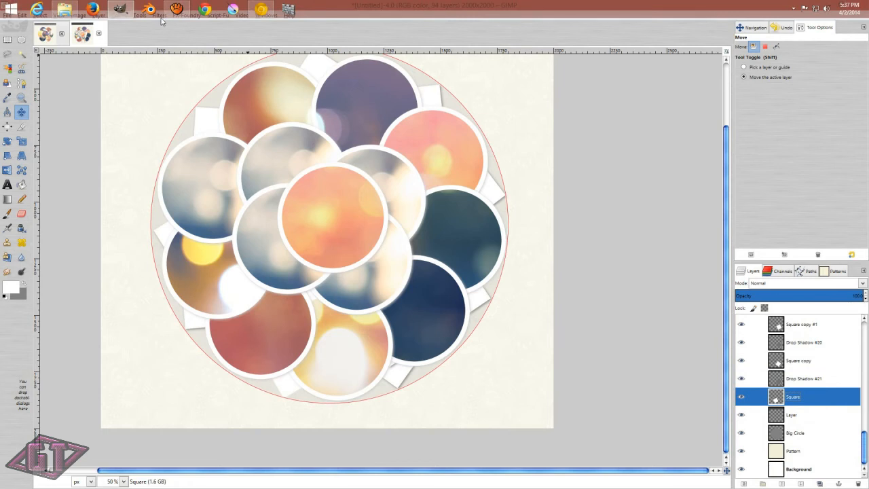
{"action": "left_click", "coordinate": [160, 15]}
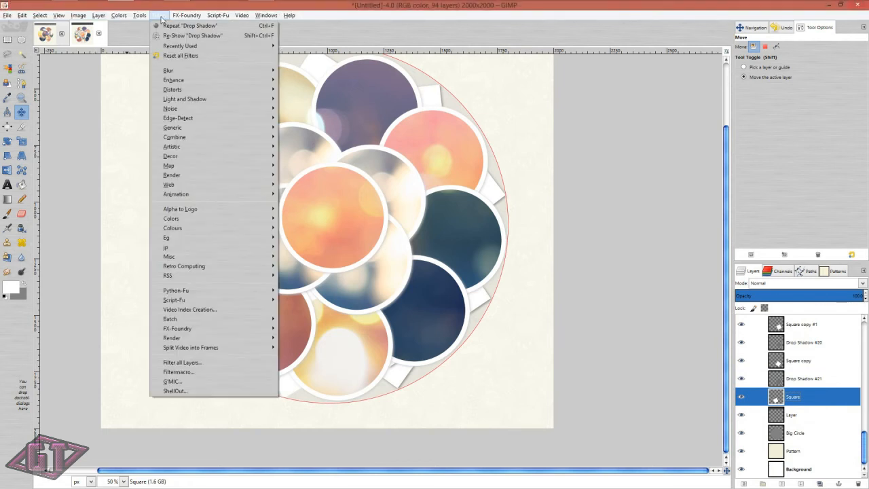
{"action": "left_click", "coordinate": [190, 25]}
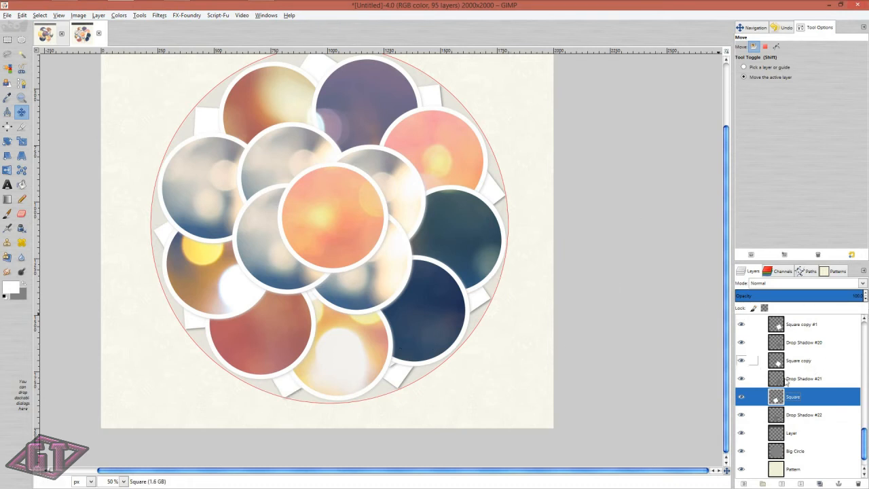
Step: Compare the squares with Drop Shadow #21 and Drop Shadow #20 hidden and shown, then select the Drop Shadow #20 layer
{"action": "left_click", "coordinate": [741, 379]}
{"action": "left_click", "coordinate": [740, 379]}
{"action": "left_click", "coordinate": [741, 343]}
{"action": "left_click", "coordinate": [741, 344]}
{"action": "left_click", "coordinate": [804, 347]}
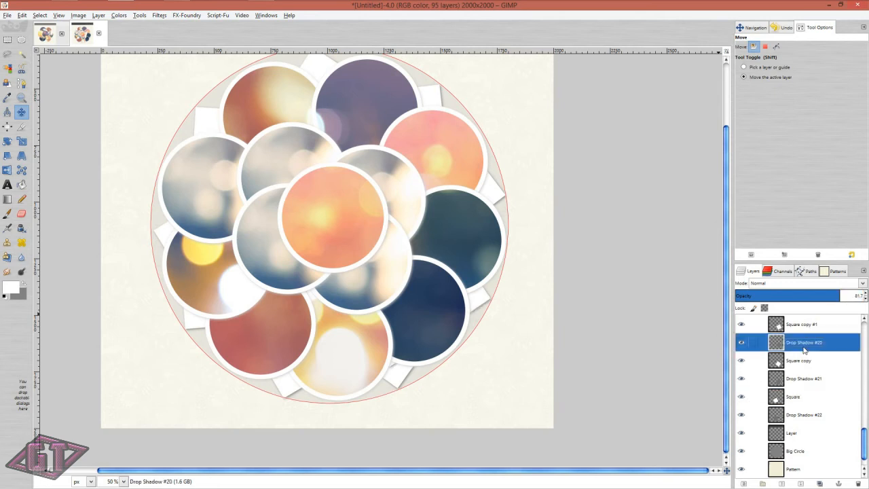
{"action": "left_click", "coordinate": [7, 39]}
{"action": "left_click_drag", "start_coordinate": [366, 341], "coordinate": [417, 380]}
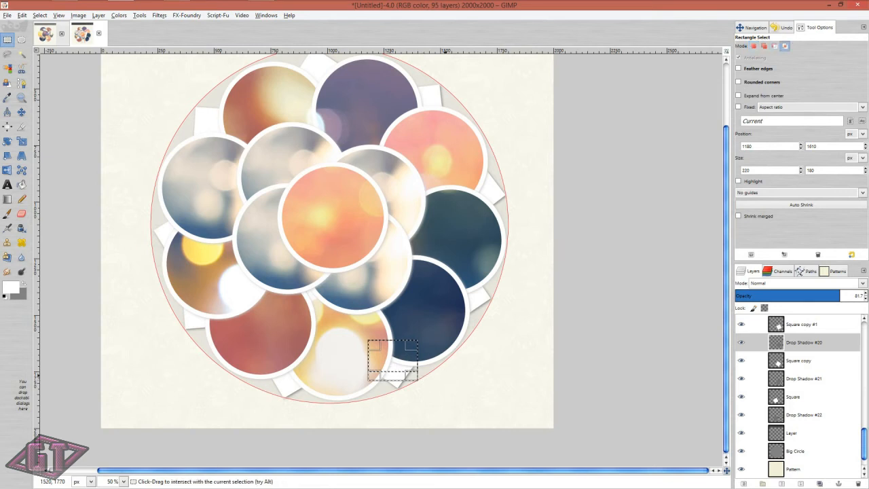
{"action": "key", "text": "ctrl+shift+a"}
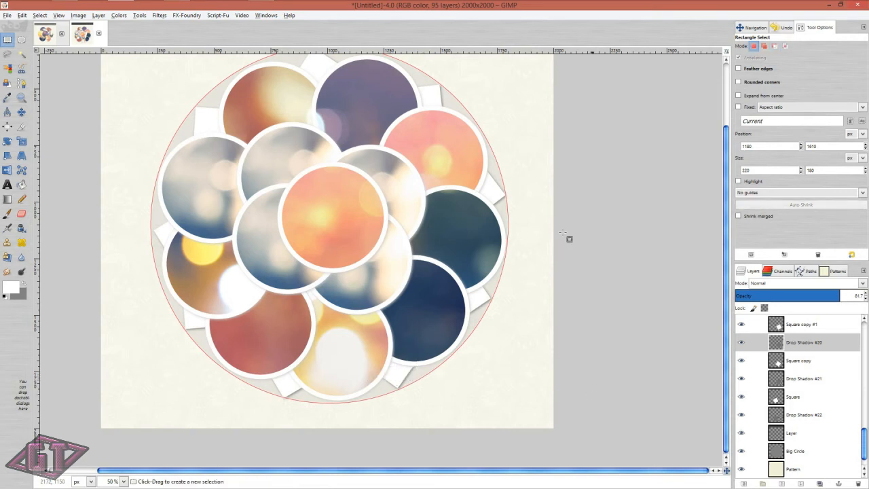
Step: Lower the opacity of Drop Shadow #20 to about 44.4 and Drop Shadow #21 to about 51.4
{"action": "key", "text": "ctrl"}
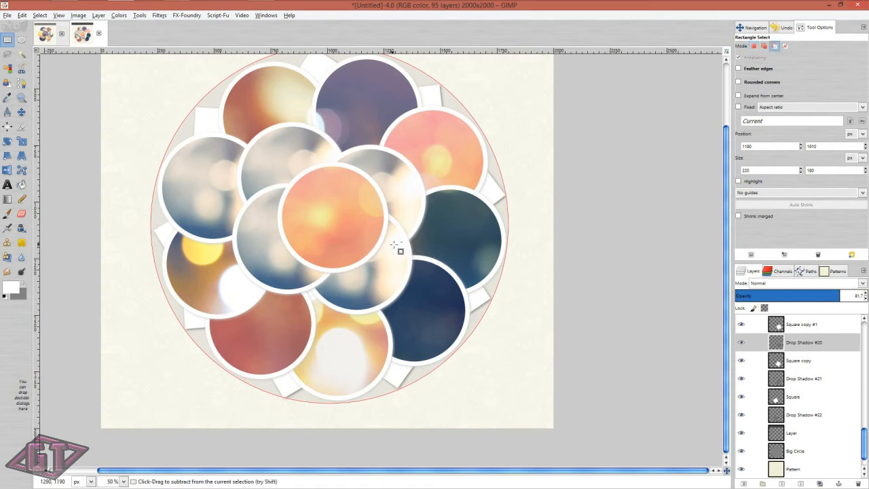
{"action": "scroll", "coordinate": [406, 243], "scroll_direction": "down", "scroll_amount": 2}
{"action": "scroll", "coordinate": [407, 229], "scroll_direction": "up", "scroll_amount": 1}
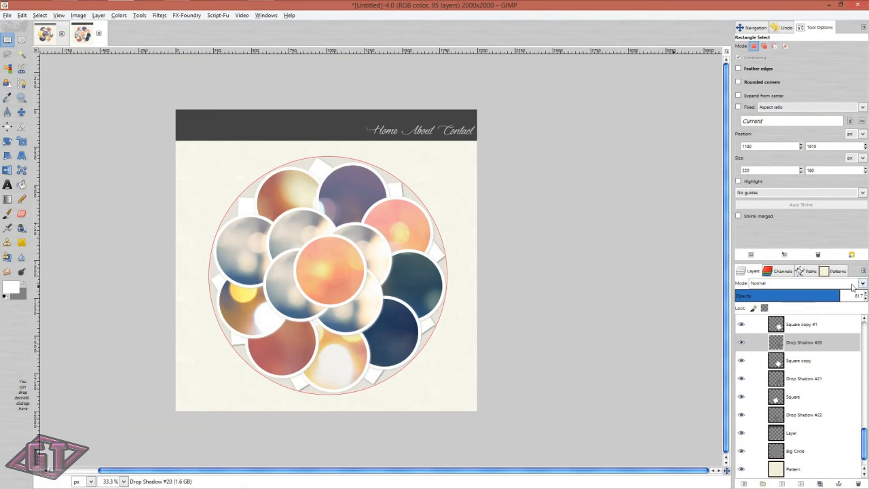
{"action": "left_click_drag", "start_coordinate": [839, 296], "coordinate": [791, 305]}
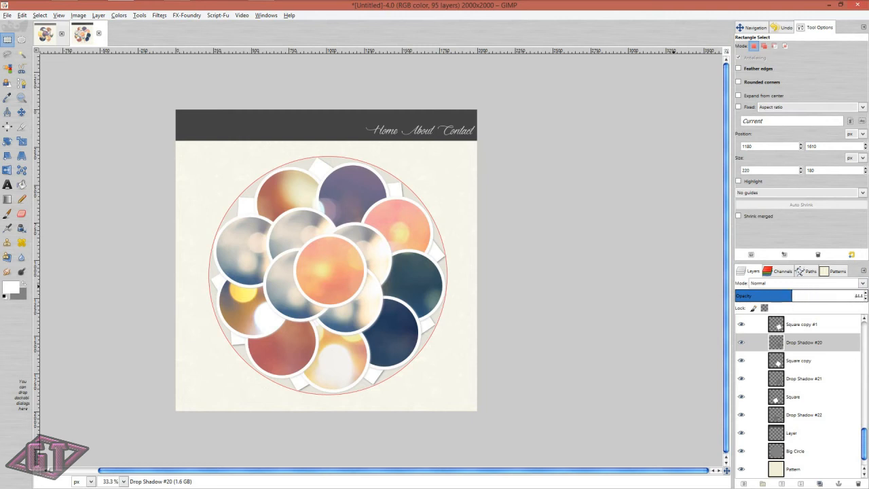
{"action": "left_click", "coordinate": [824, 380]}
{"action": "left_click", "coordinate": [837, 296]}
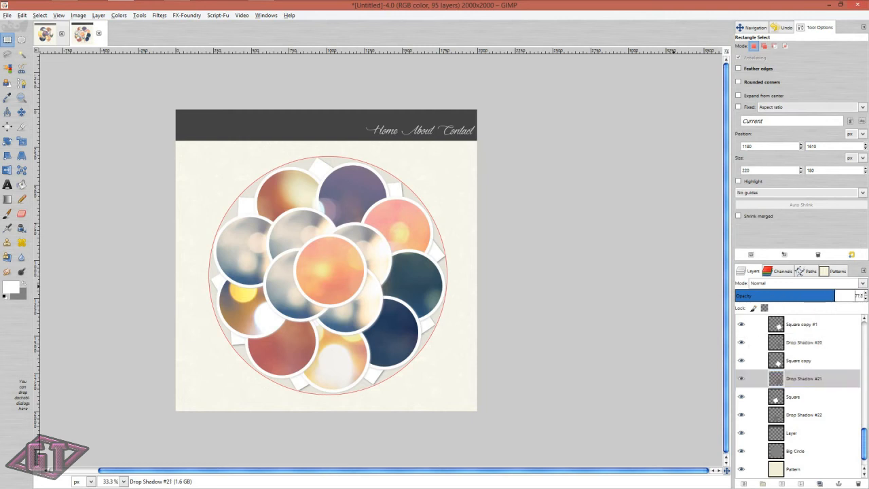
{"action": "left_click_drag", "start_coordinate": [835, 298], "coordinate": [803, 307]}
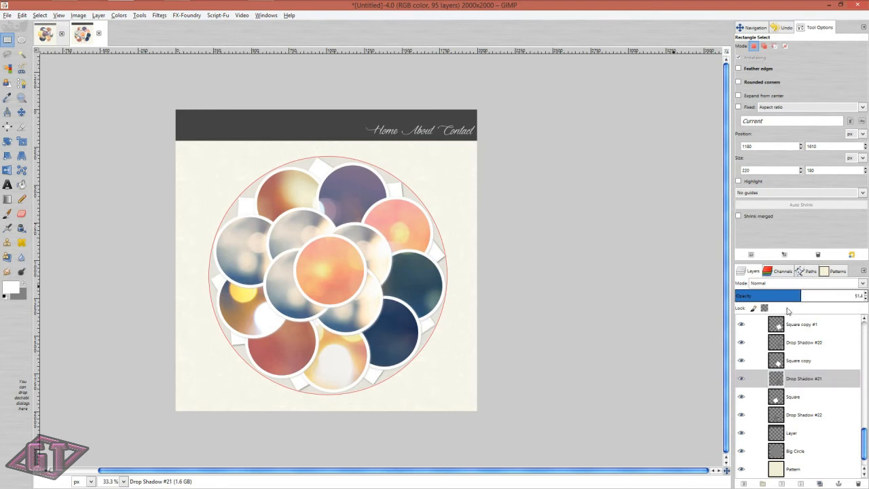
Step: Lower the opacity of Drop Shadow #22 to about 37.3, Drop Shadow #21 to about 34.5 and Drop Shadow #20 to about 36.3
{"action": "left_click", "coordinate": [822, 417]}
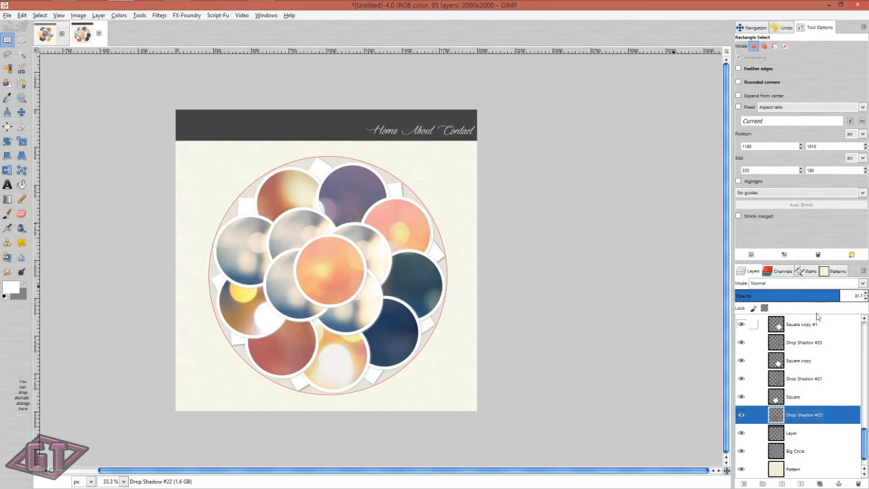
{"action": "left_click_drag", "start_coordinate": [830, 299], "coordinate": [783, 304]}
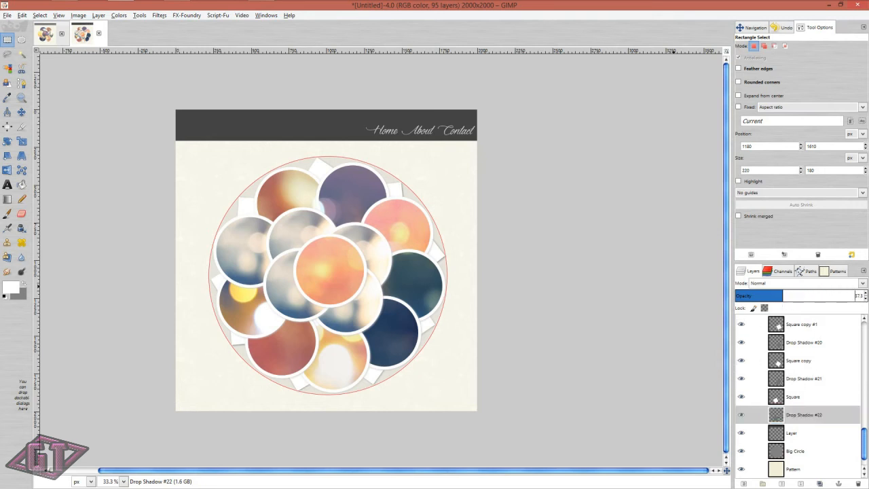
{"action": "left_click", "coordinate": [818, 380]}
{"action": "left_click_drag", "start_coordinate": [804, 298], "coordinate": [779, 298]}
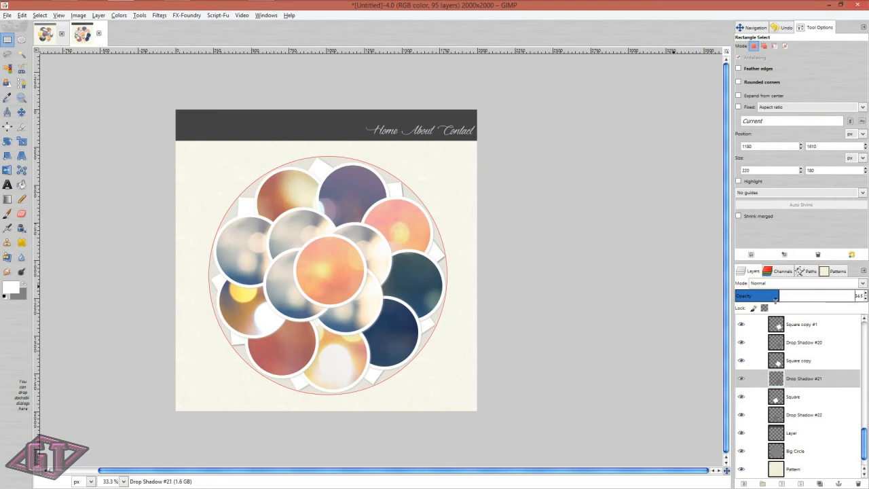
{"action": "left_click", "coordinate": [818, 343]}
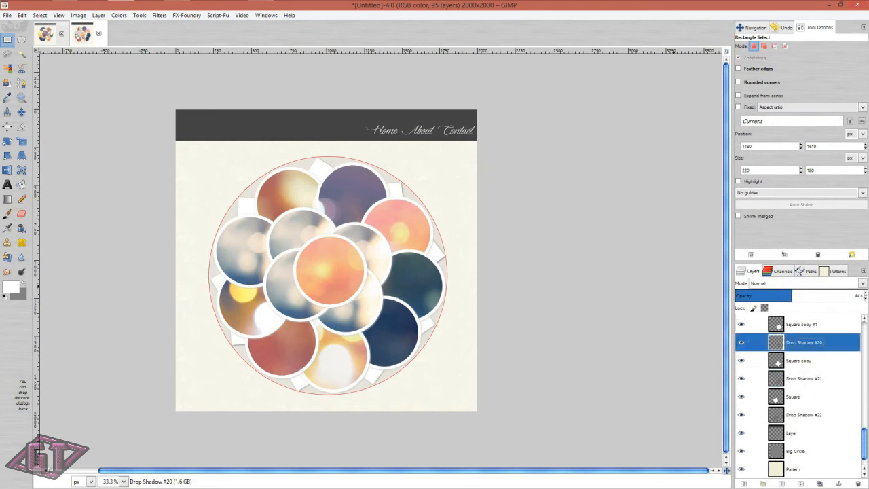
{"action": "left_click_drag", "start_coordinate": [791, 297], "coordinate": [780, 296]}
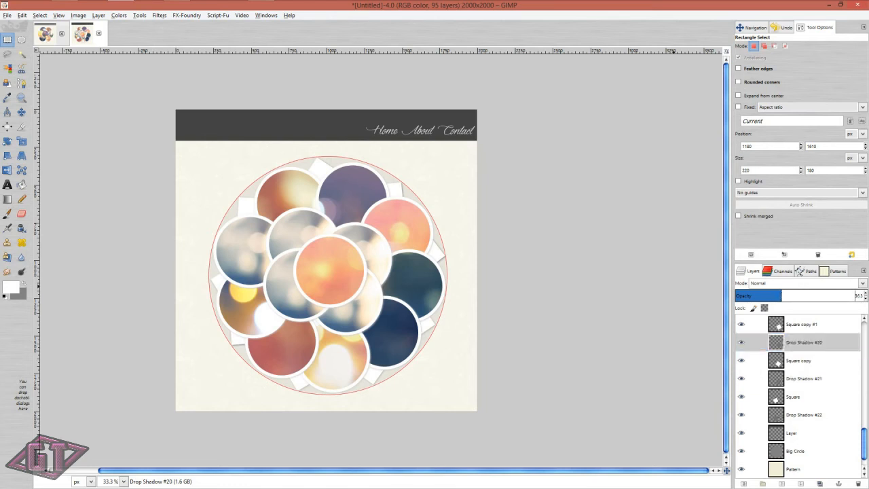
Step: Reduce the opacity of Drop Shadow #19, and lower Drop Shadow #18 to about 39.1 and Drop Shadow #17 to about 43.7
{"action": "scroll", "coordinate": [822, 411], "scroll_direction": "up", "scroll_amount": 3}
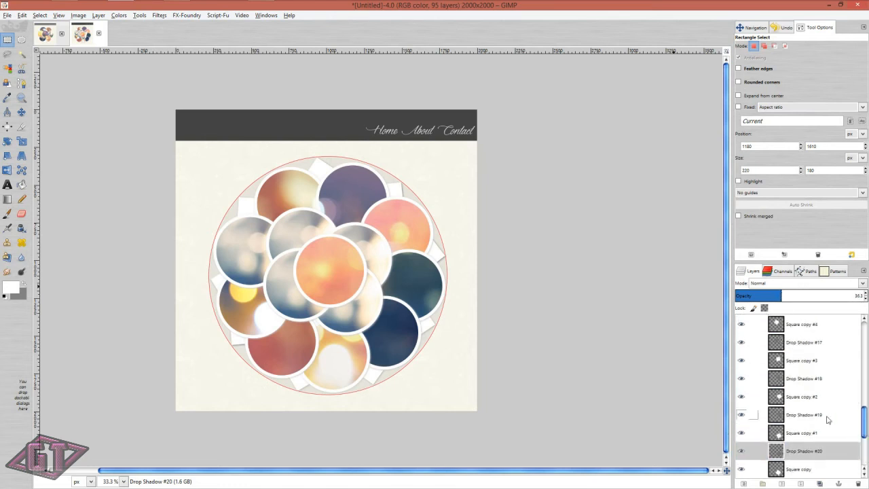
{"action": "left_click", "coordinate": [818, 415]}
{"action": "left_click_drag", "start_coordinate": [836, 296], "coordinate": [792, 296]}
{"action": "left_click", "coordinate": [804, 378]}
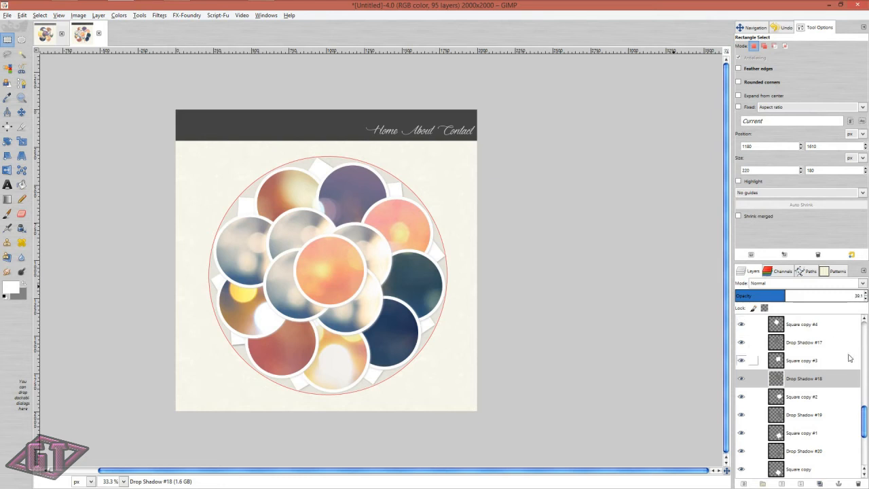
{"action": "left_click", "coordinate": [811, 342]}
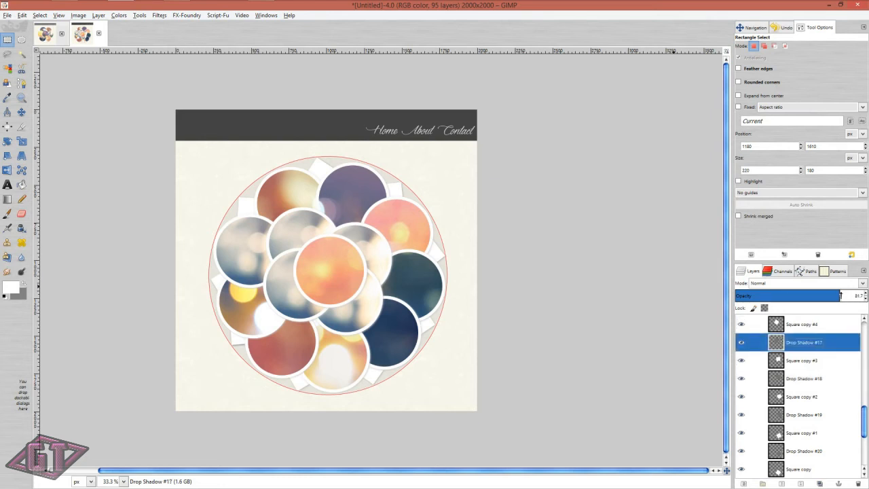
{"action": "left_click_drag", "start_coordinate": [840, 295], "coordinate": [793, 296]}
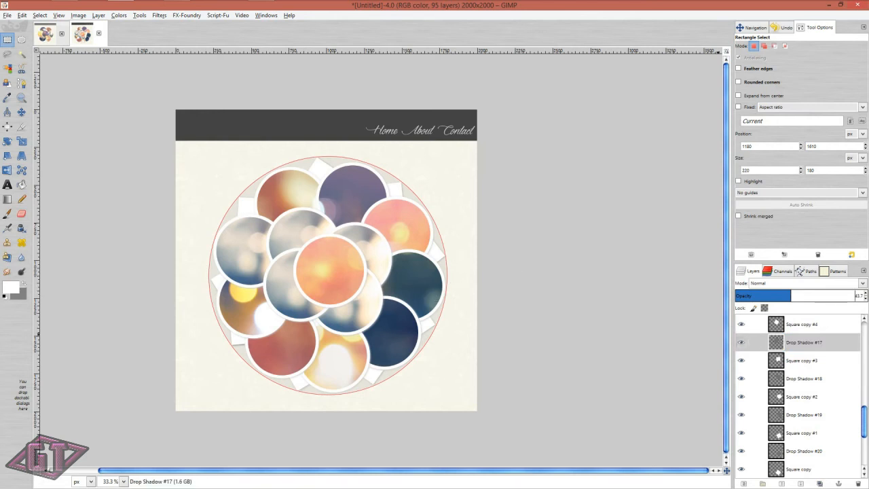
Step: Select the layer named Layer above Big Circle, and download the Triangular pattern from the Subtle Patterns site in the browser
{"action": "left_click_drag", "start_coordinate": [864, 421], "coordinate": [863, 454]}
{"action": "left_click", "coordinate": [795, 415]}
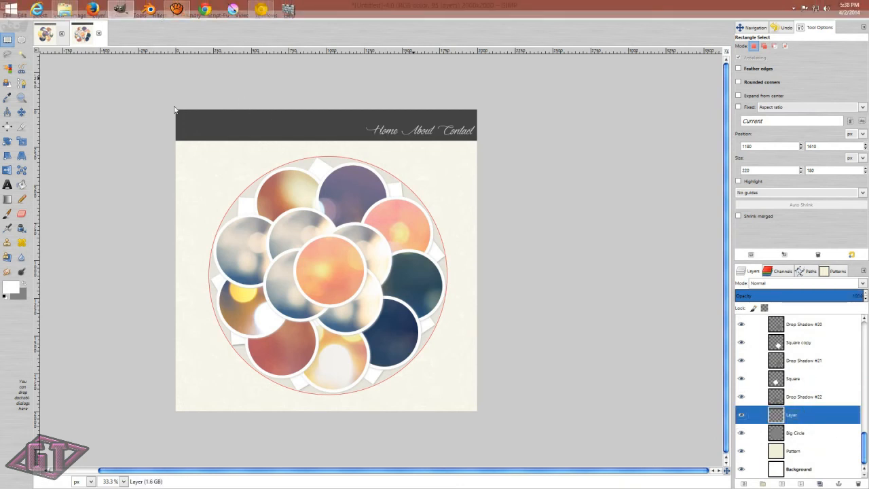
{"action": "key", "text": "alt+Tab"}
{"action": "key", "text": "alt+Tab"}
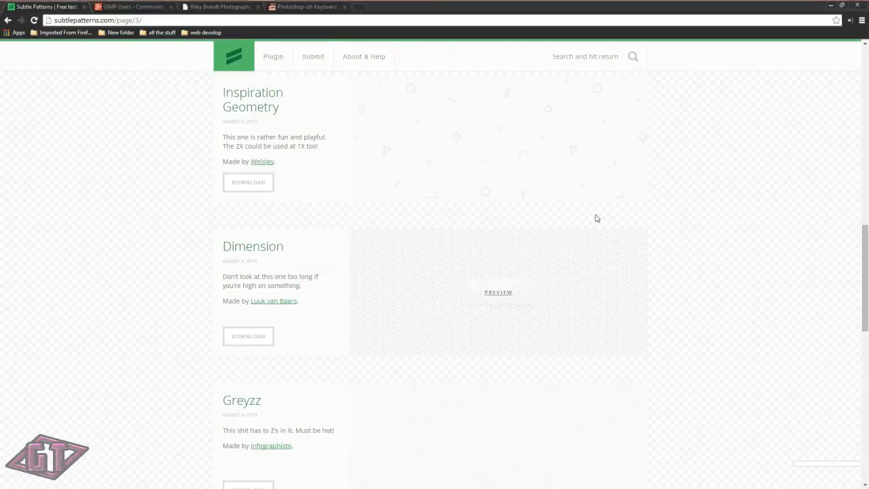
{"action": "scroll", "coordinate": [791, 270], "scroll_direction": "down", "scroll_amount": 3}
{"action": "scroll", "coordinate": [774, 278], "scroll_direction": "down", "scroll_amount": 2}
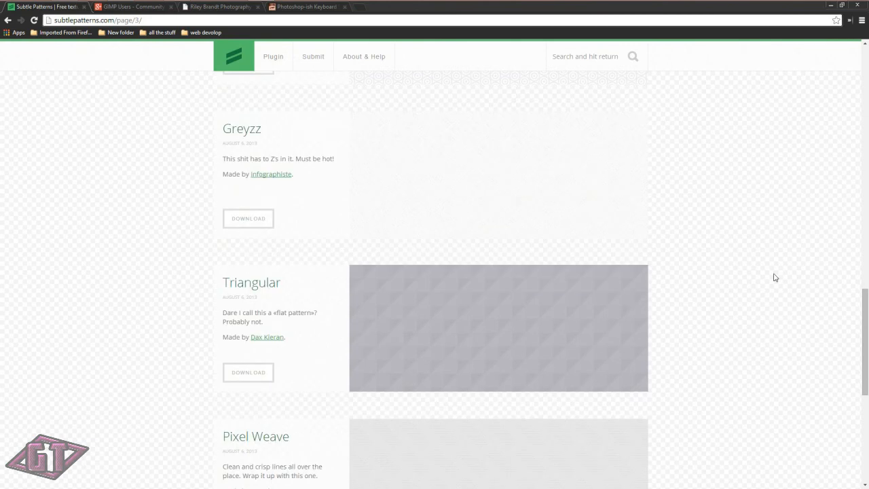
{"action": "mouse_move", "coordinate": [520, 225]}
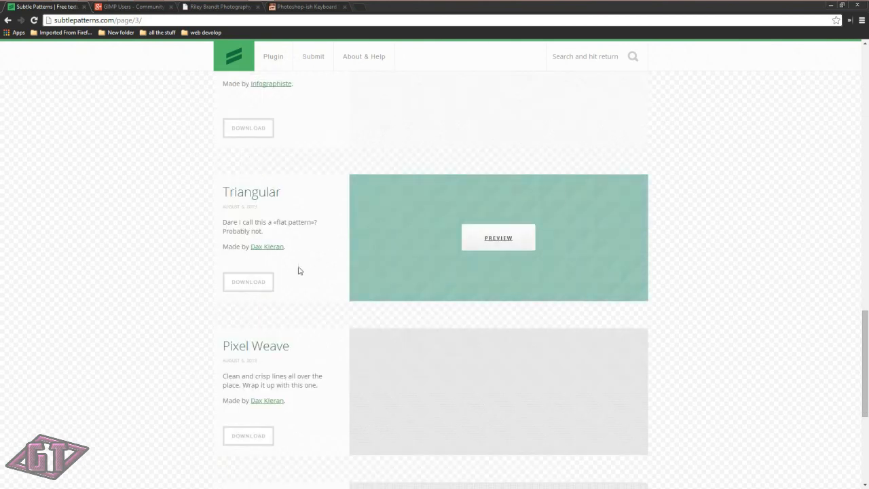
{"action": "left_click", "coordinate": [256, 281]}
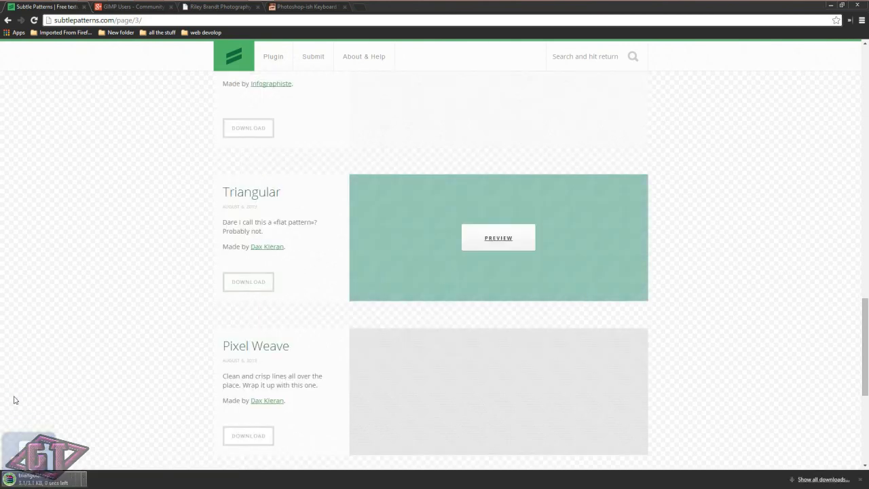
Step: Open the downloaded triangular.zip archive
{"action": "left_click", "coordinate": [91, 481]}
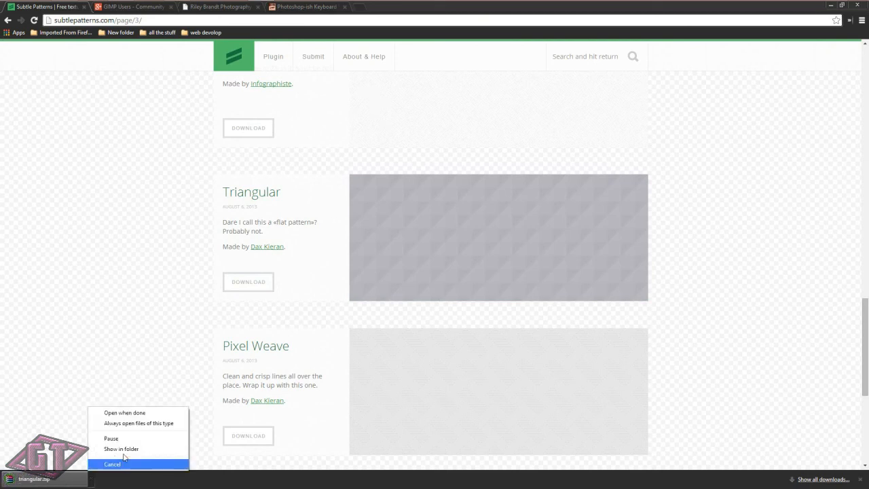
{"action": "left_click", "coordinate": [124, 449]}
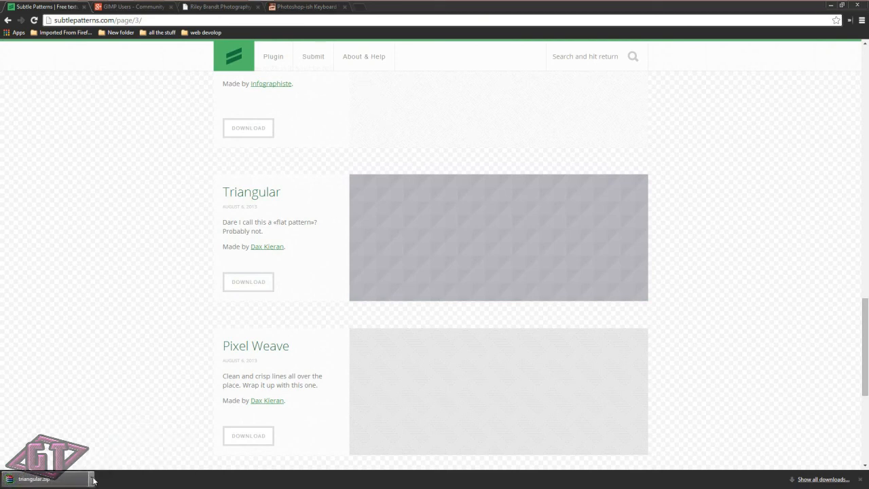
{"action": "left_click", "coordinate": [93, 481]}
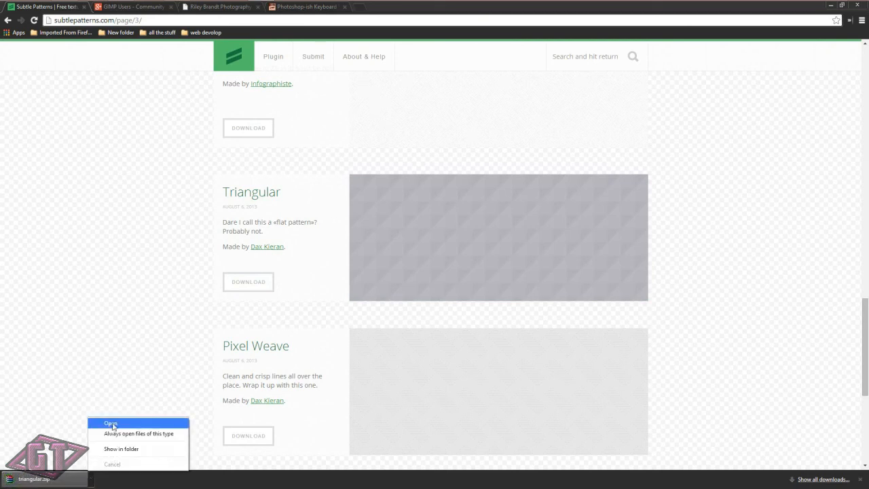
{"action": "left_click", "coordinate": [113, 422]}
Step: Extract the triangular folder from the archive into the Website Tutorial folder, and close the archive
{"action": "left_click", "coordinate": [34, 98]}
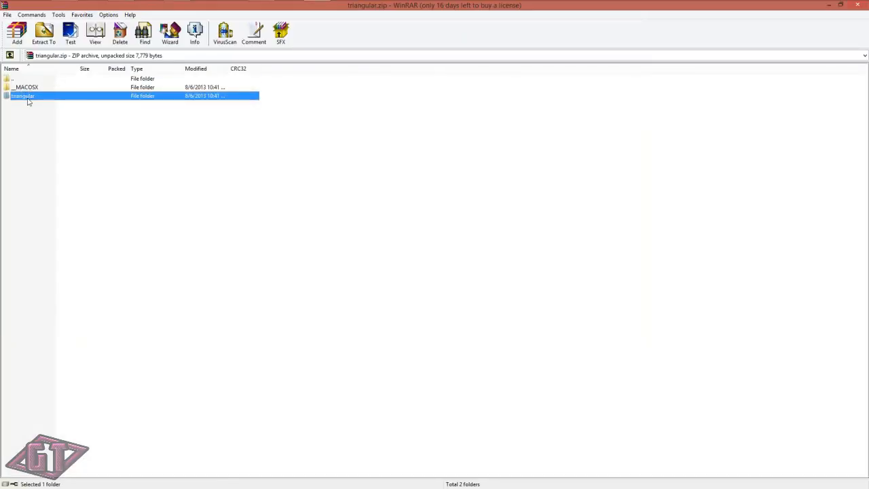
{"action": "left_click", "coordinate": [43, 33]}
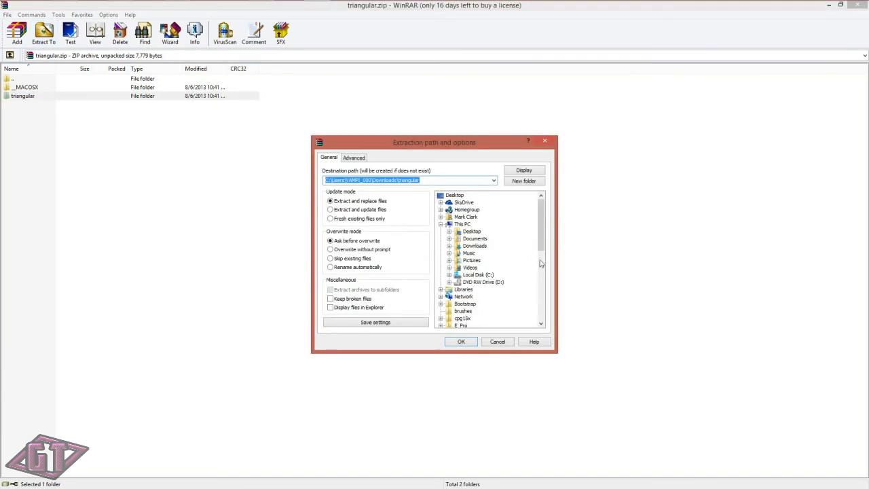
{"action": "scroll", "coordinate": [528, 270], "scroll_direction": "down", "scroll_amount": 5}
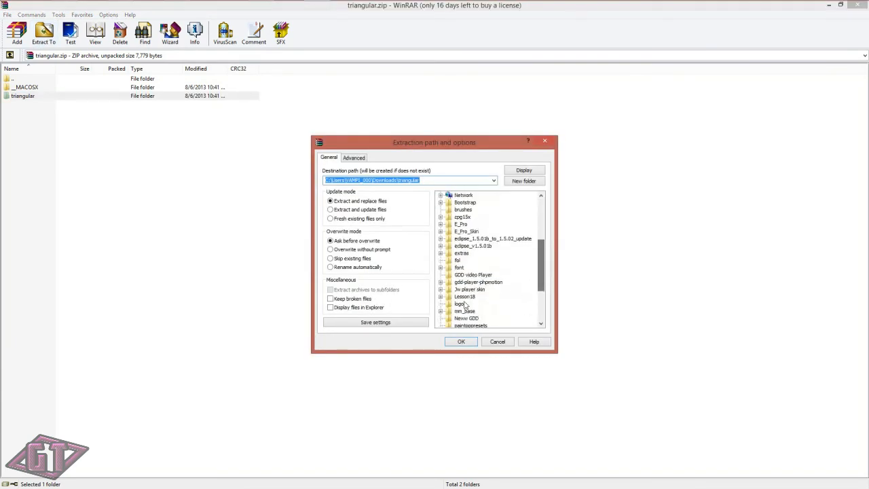
{"action": "left_click_drag", "start_coordinate": [541, 278], "coordinate": [541, 309]}
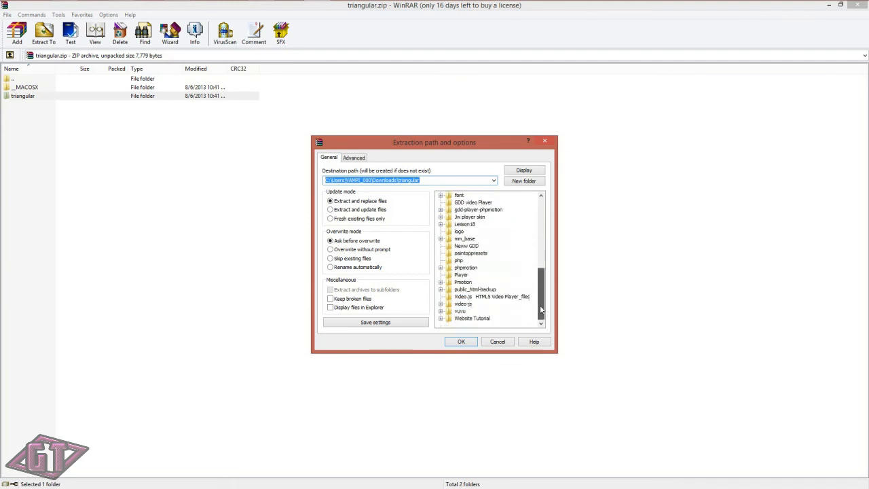
{"action": "left_click", "coordinate": [479, 317]}
{"action": "left_click", "coordinate": [461, 341]}
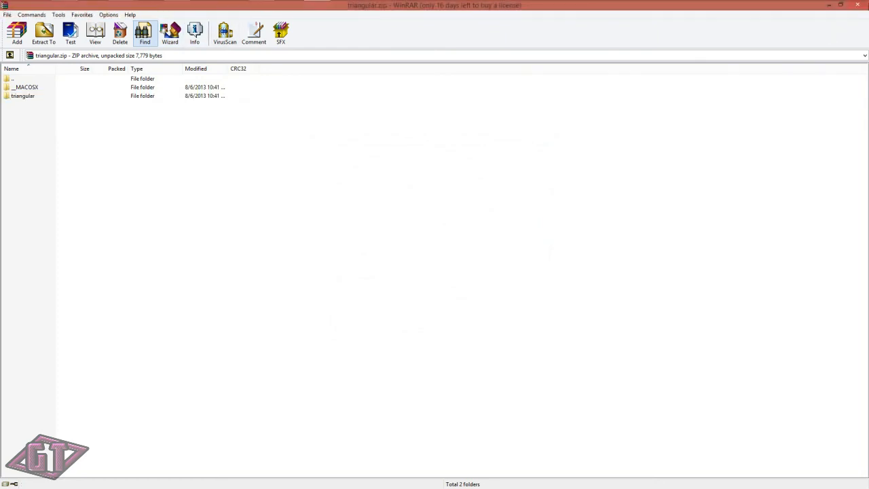
{"action": "left_click", "coordinate": [857, 5]}
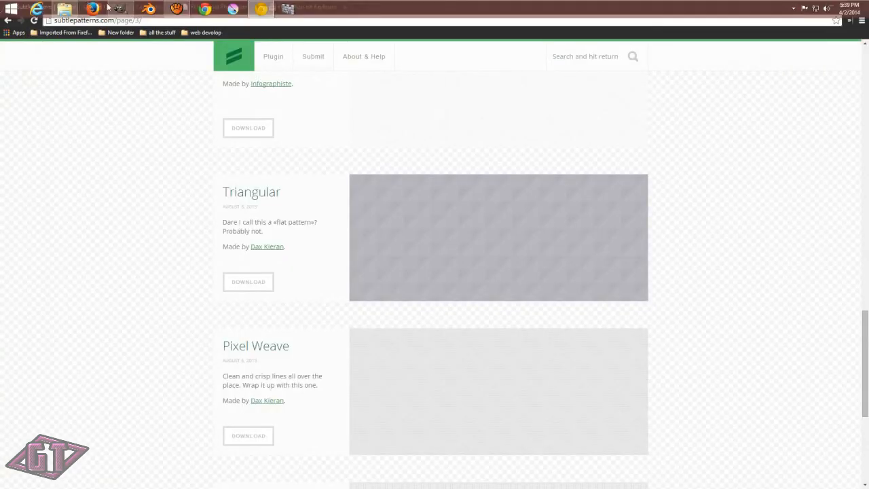
Step: Switch to GIMP and open the triangular folder inside Website Tutorial in File Explorer
{"action": "left_click", "coordinate": [119, 8]}
{"action": "left_click", "coordinate": [65, 8]}
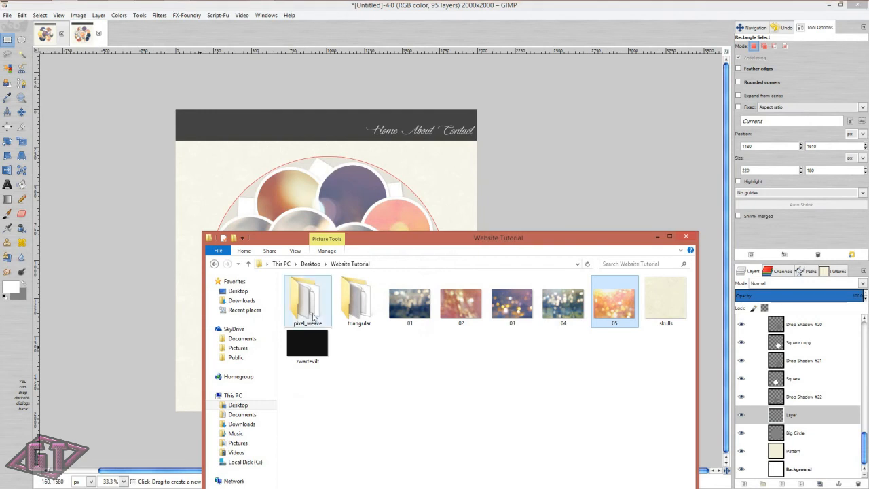
{"action": "double_click", "coordinate": [359, 302]}
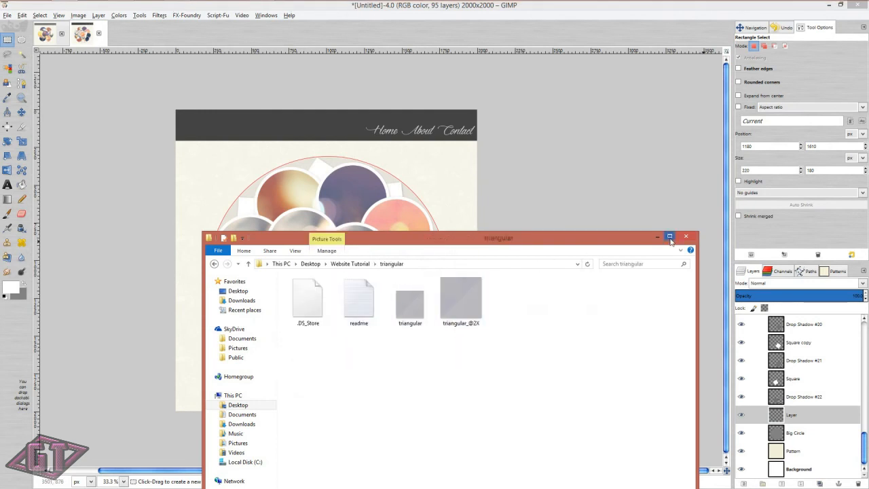
Step: Turn the alpha of the layer named Layer into a selection covering the dark header bar
{"action": "left_click", "coordinate": [823, 419]}
{"action": "right_click", "coordinate": [822, 419]}
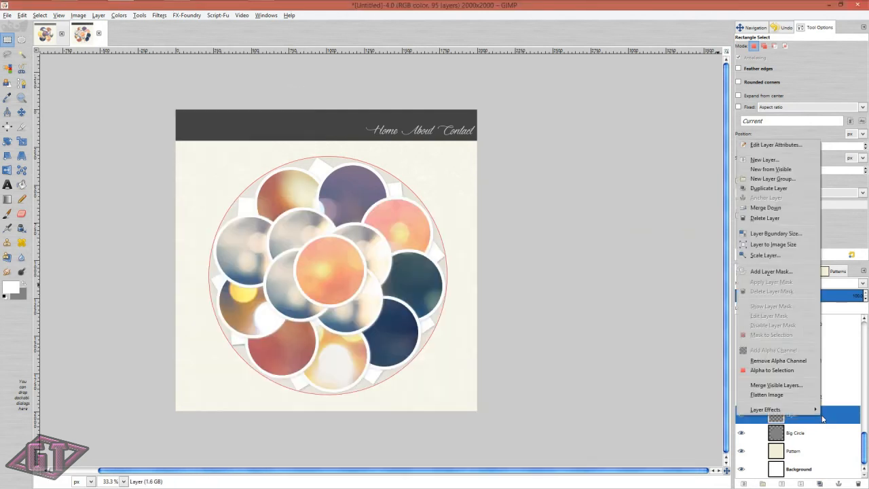
{"action": "left_click", "coordinate": [789, 372]}
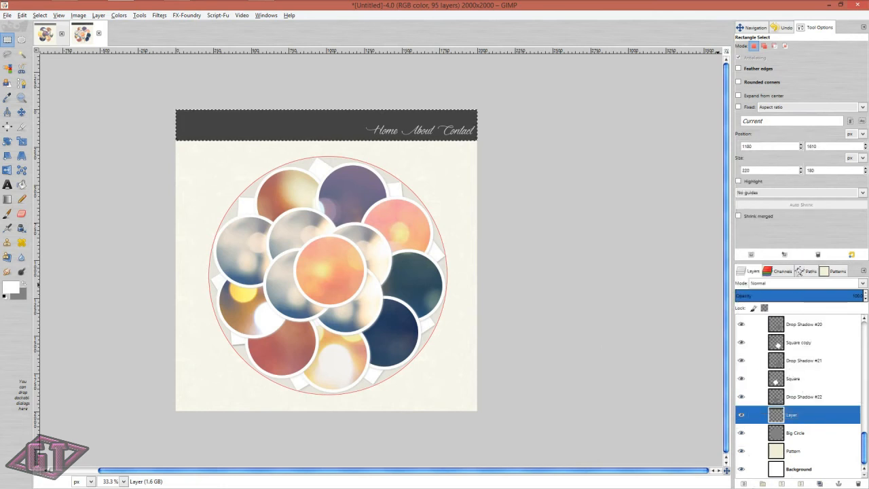
Step: Add a transparent 2000 x 2000 px layer named Top Pattern above the header bar's layer
{"action": "key", "text": "shift+ctrl+n"}
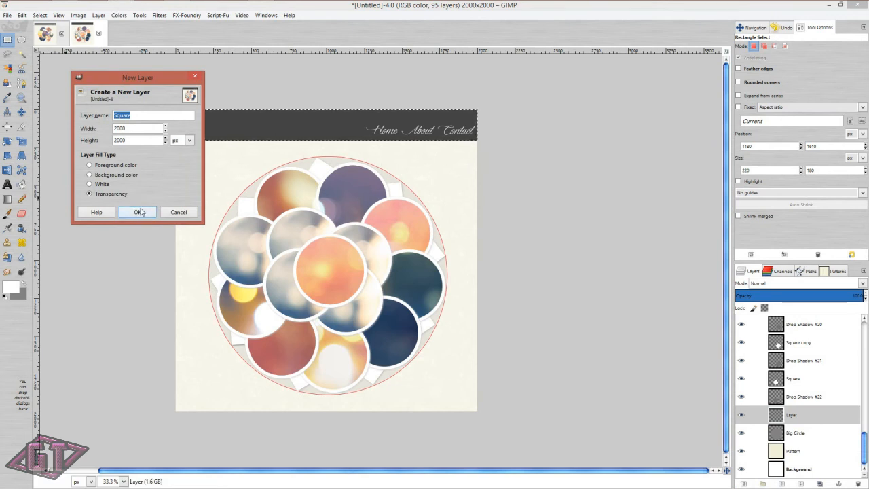
{"action": "type", "text": "To"}
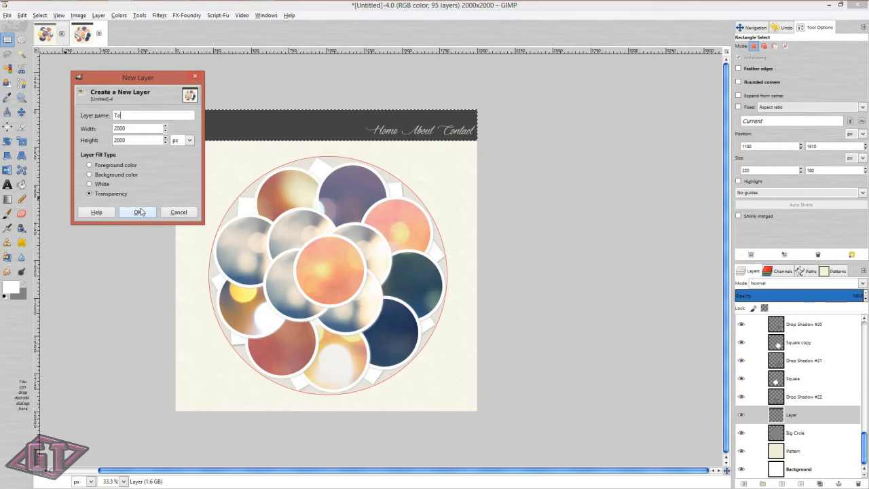
{"action": "type", "text": "p Patter"}
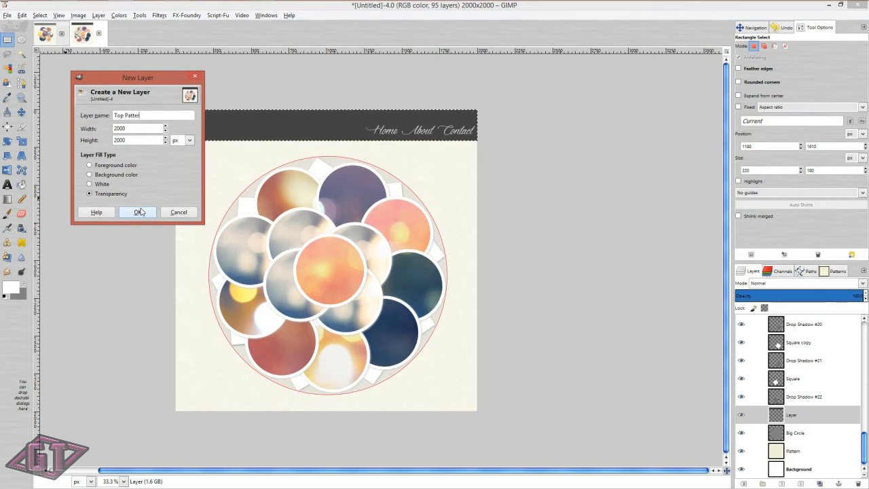
{"action": "type", "text": "n"}
{"action": "left_click", "coordinate": [140, 212]}
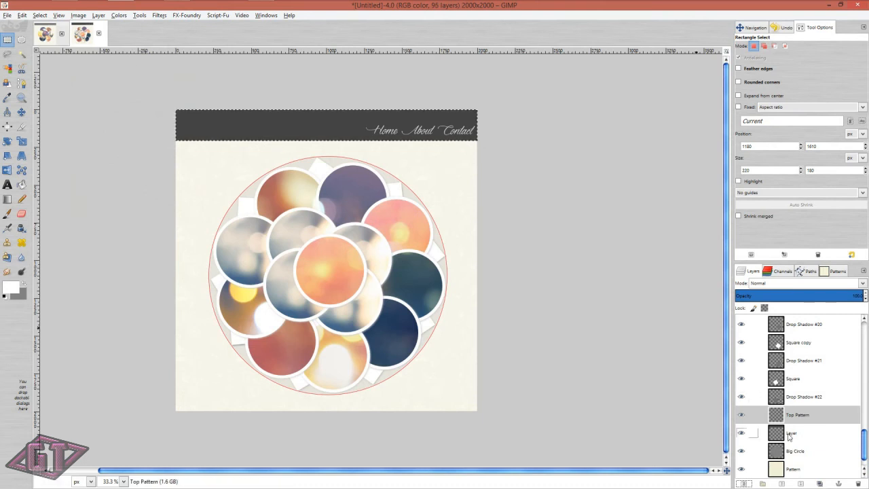
Step: Bring the triangular_@2X image from the triangular folder into the mockup as a layer
{"action": "left_click", "coordinate": [66, 5]}
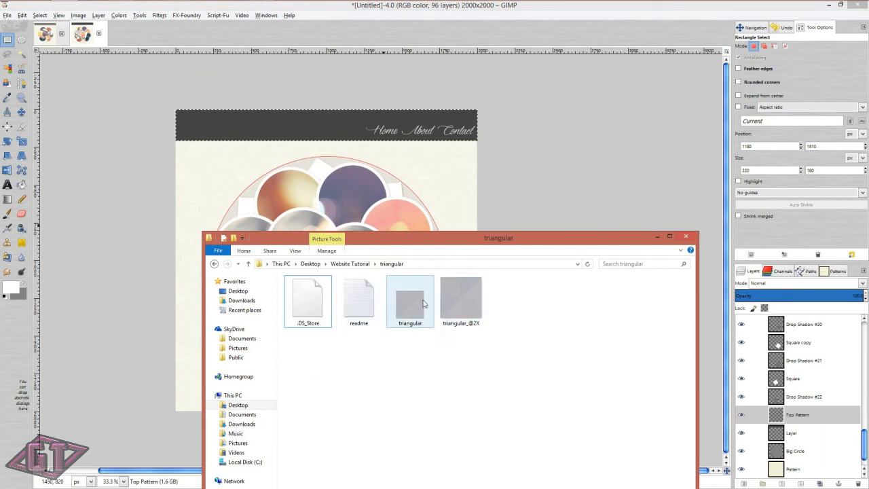
{"action": "mouse_move", "coordinate": [471, 309]}
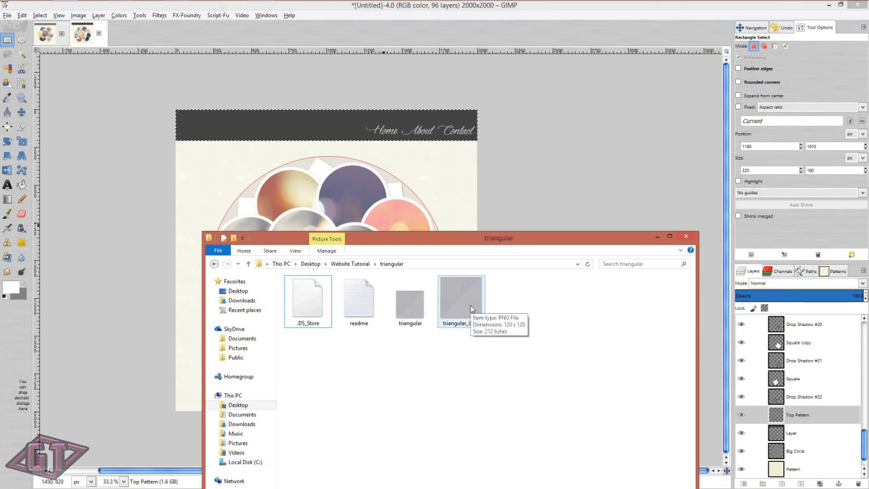
{"action": "left_click_drag", "start_coordinate": [468, 309], "coordinate": [334, 200]}
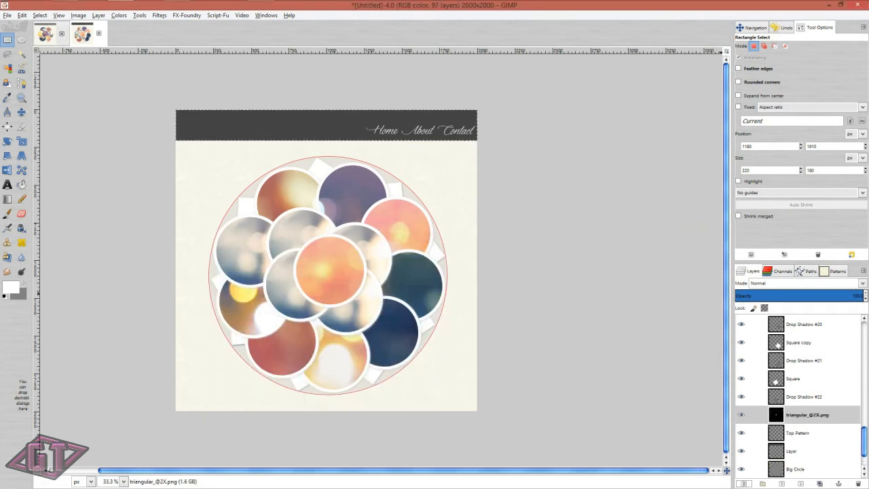
{"action": "right_click", "coordinate": [803, 419]}
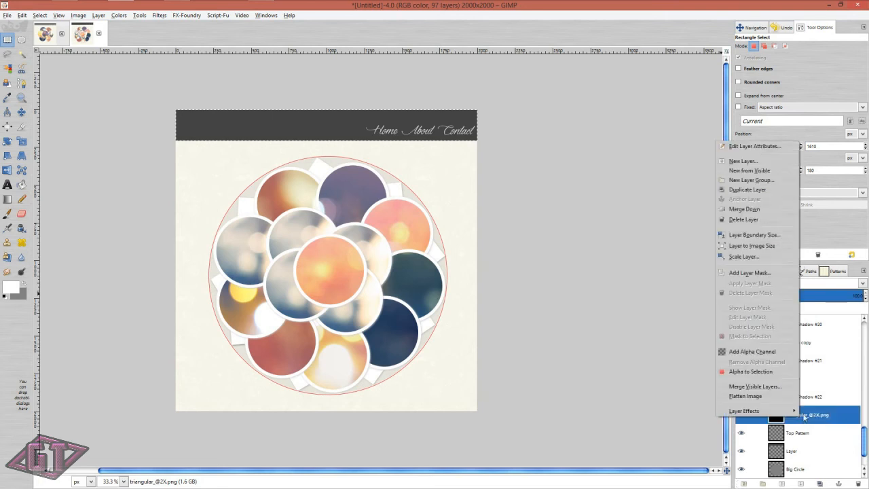
{"action": "left_click", "coordinate": [756, 372]}
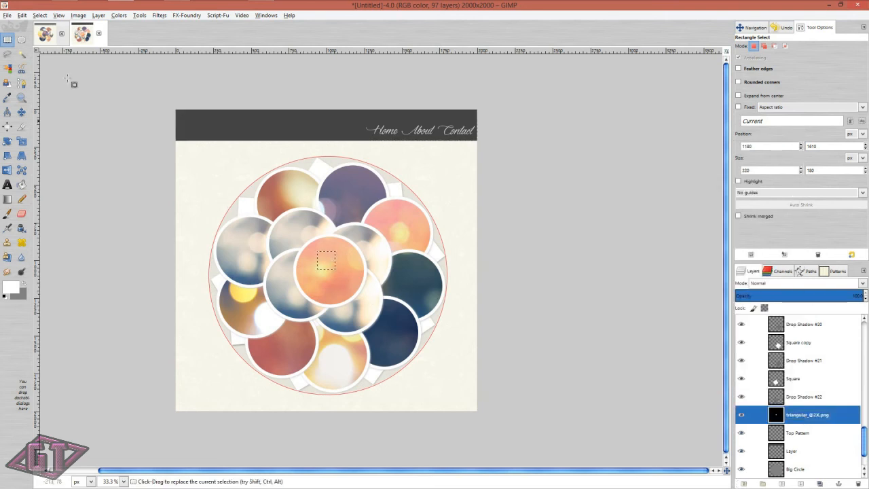
{"action": "left_click", "coordinate": [22, 16]}
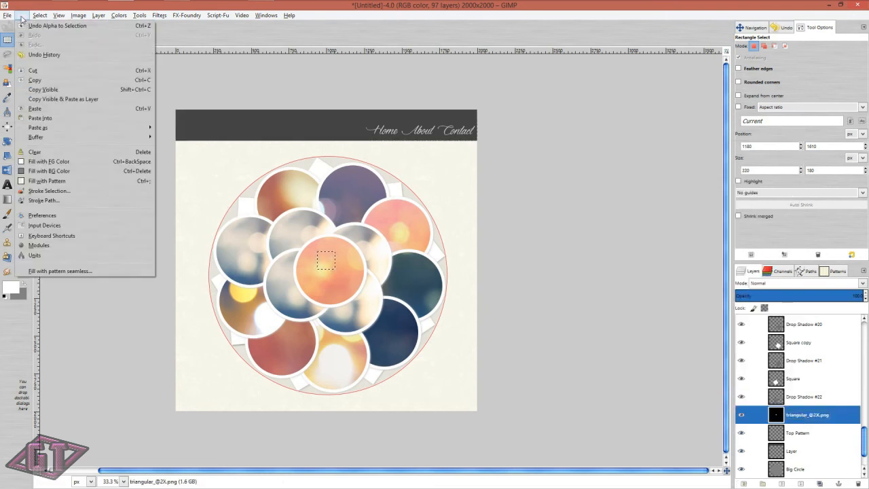
{"action": "left_click", "coordinate": [56, 81]}
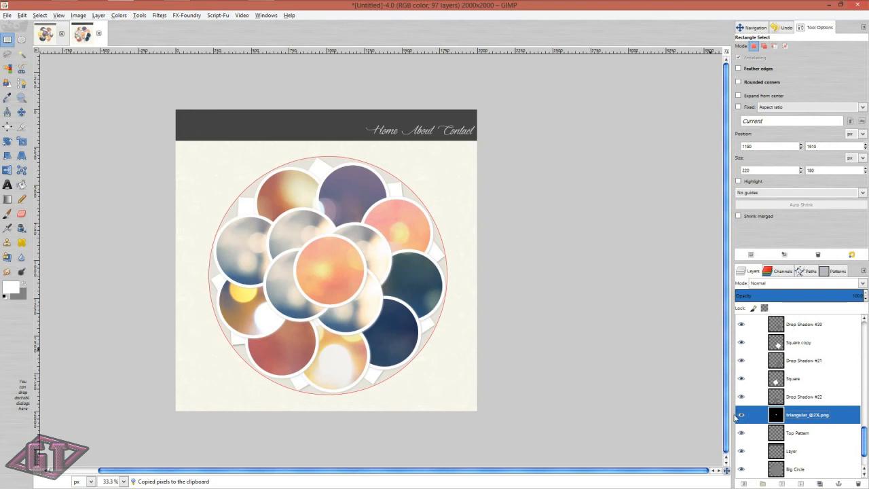
Step: Select the header bar from the alpha of Layer, bucket-fill that area on Top Pattern with the Clipboard pattern, and deselect
{"action": "right_click", "coordinate": [805, 450]}
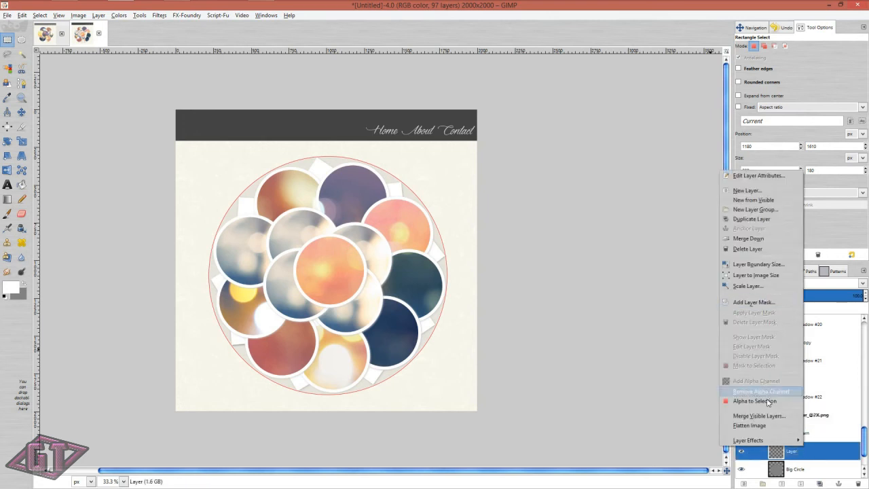
{"action": "left_click", "coordinate": [767, 401]}
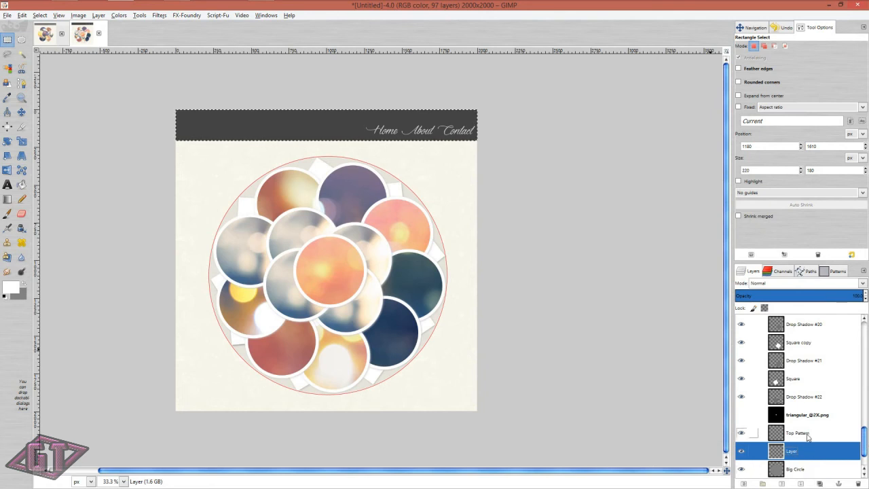
{"action": "key", "text": "Page_Up"}
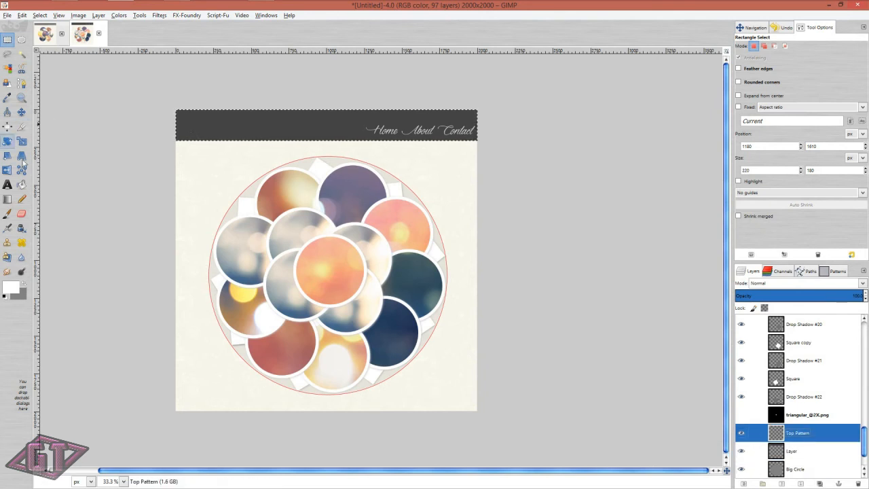
{"action": "left_click", "coordinate": [21, 184]}
{"action": "left_click", "coordinate": [765, 99]}
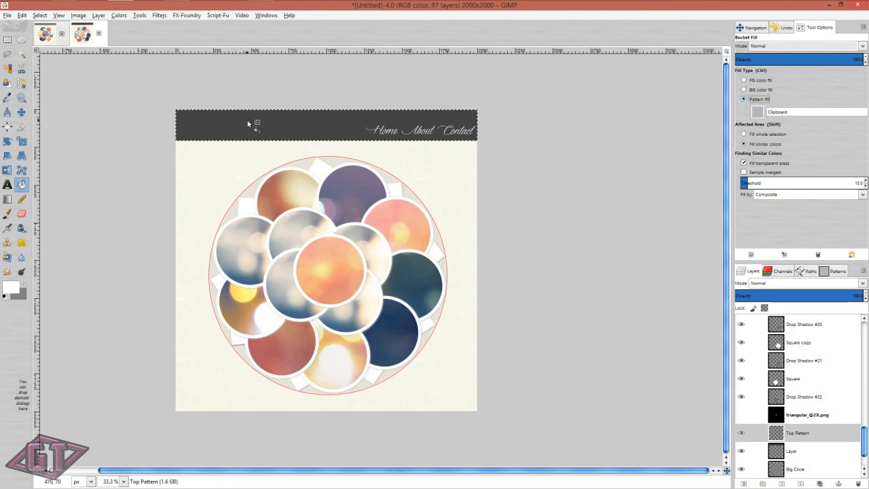
{"action": "left_click", "coordinate": [335, 132]}
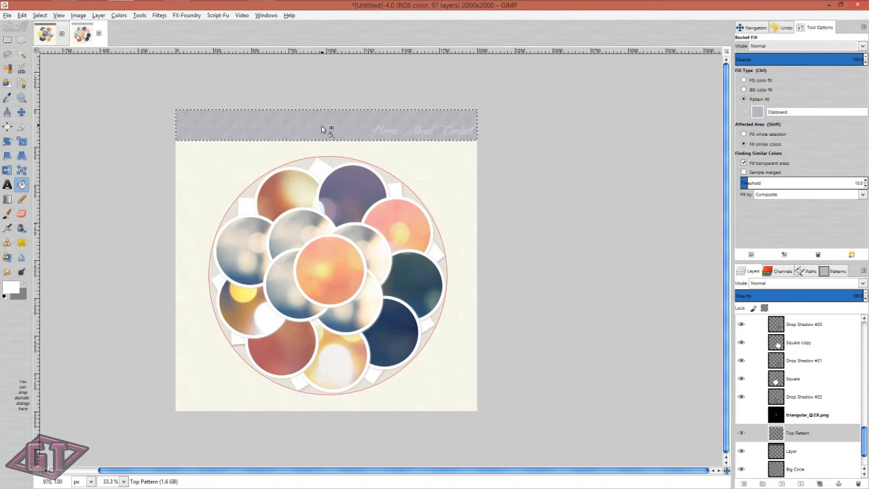
{"action": "key", "text": "ctrl+shift+a"}
Step: Set the Top Pattern layer's blend mode to Screen and lower its opacity to about 43.7
{"action": "scroll", "coordinate": [300, 116], "scroll_direction": "up", "scroll_amount": 3}
{"action": "scroll", "coordinate": [300, 122], "scroll_direction": "up", "scroll_amount": 1}
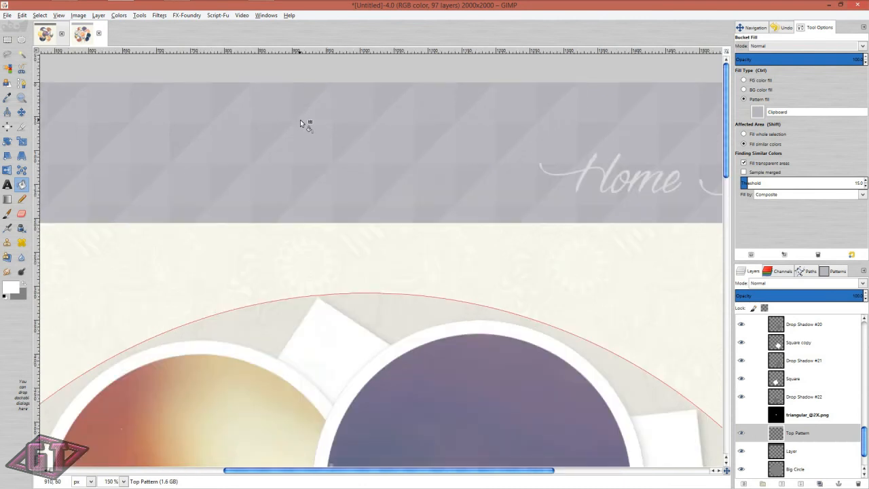
{"action": "left_click_drag", "start_coordinate": [657, 186], "coordinate": [440, 192]}
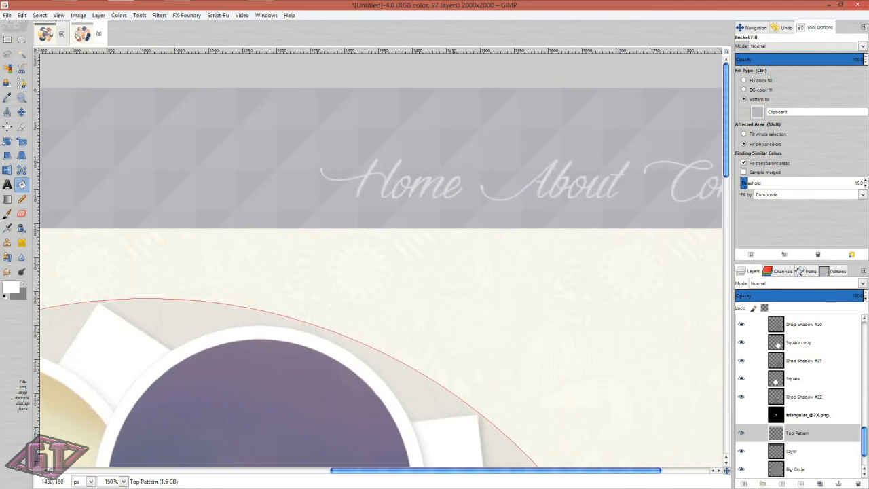
{"action": "left_click", "coordinate": [804, 45]}
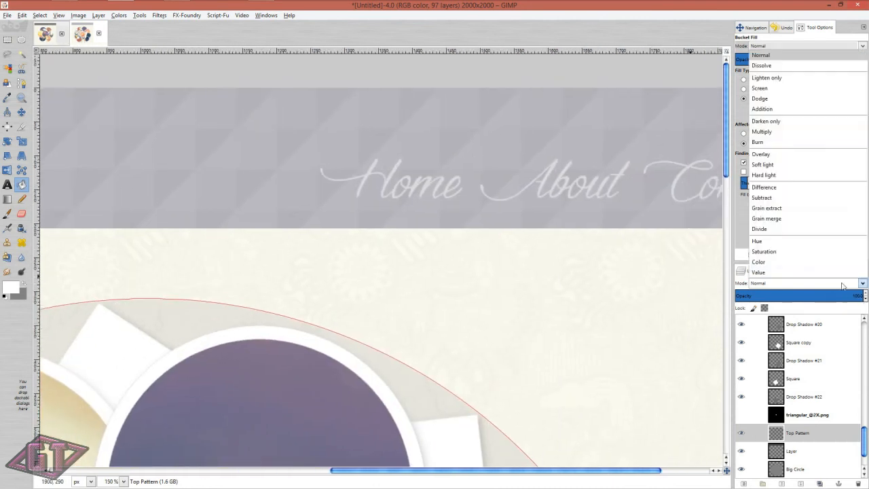
{"action": "left_click", "coordinate": [792, 88]}
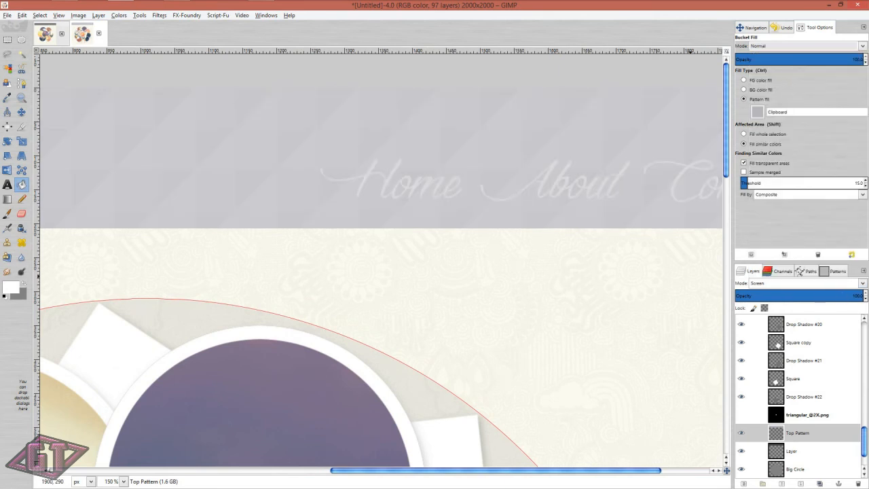
{"action": "left_click_drag", "start_coordinate": [842, 297], "coordinate": [799, 307]}
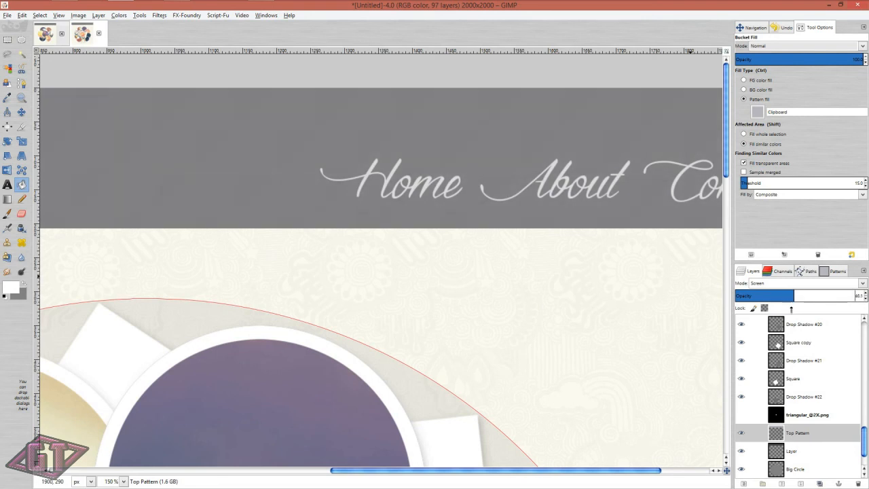
{"action": "left_click", "coordinate": [790, 307]}
{"action": "key", "text": "minus"}
{"action": "key", "text": "minus"}
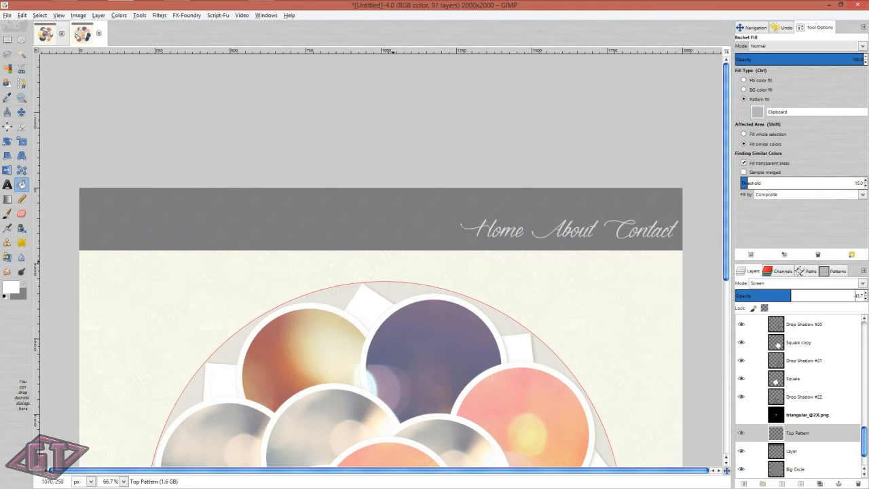
{"action": "key", "text": "minus"}
{"action": "key", "text": "minus"}
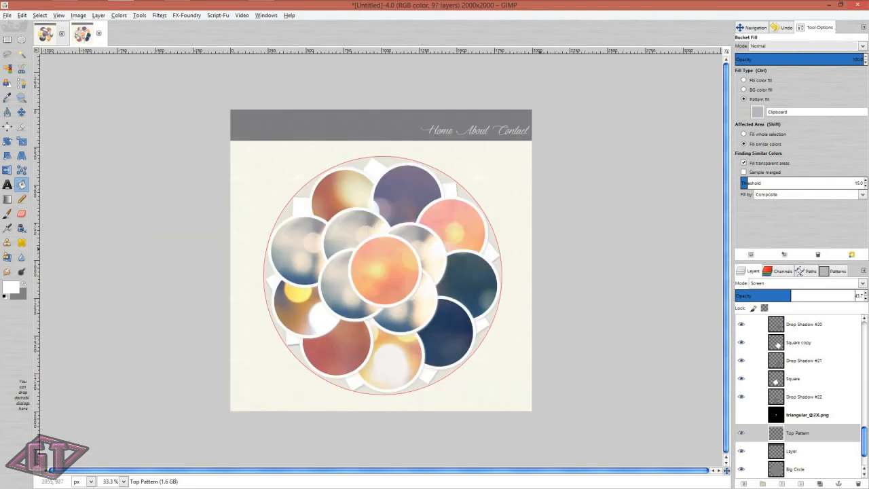
{"action": "left_click", "coordinate": [810, 419]}
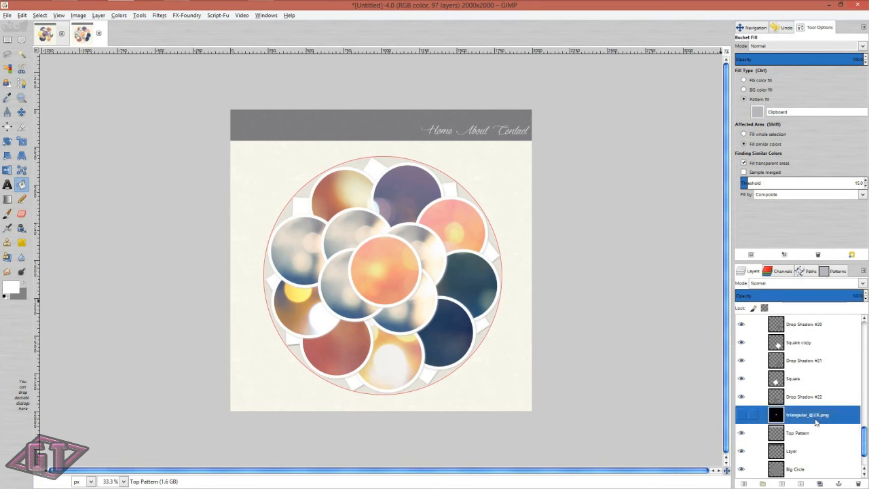
{"action": "left_click", "coordinate": [857, 483]}
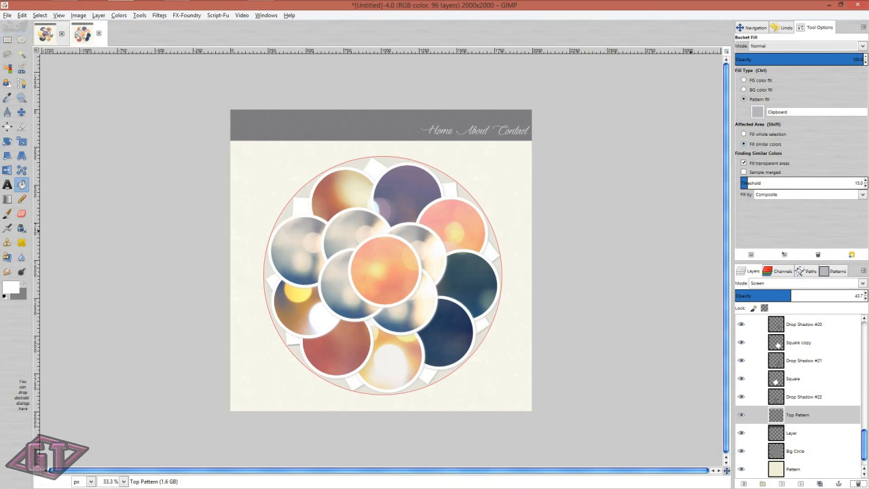
{"action": "left_click", "coordinate": [22, 39]}
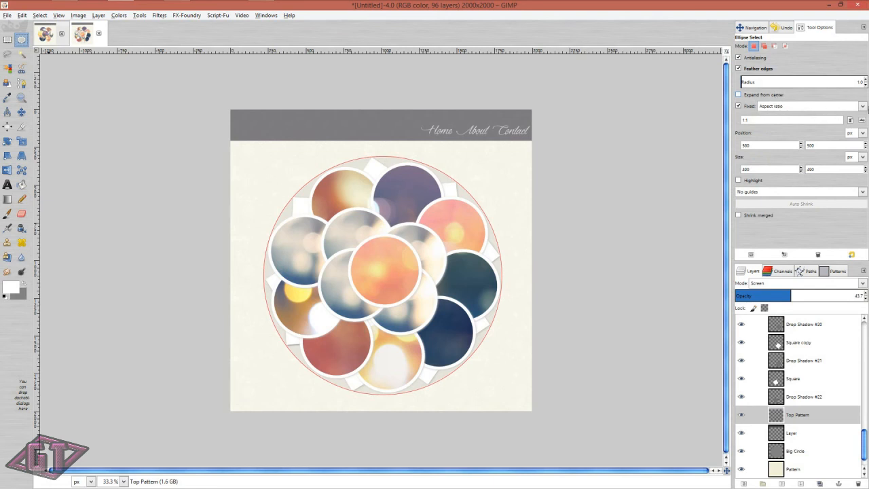
{"action": "left_click", "coordinate": [862, 107]}
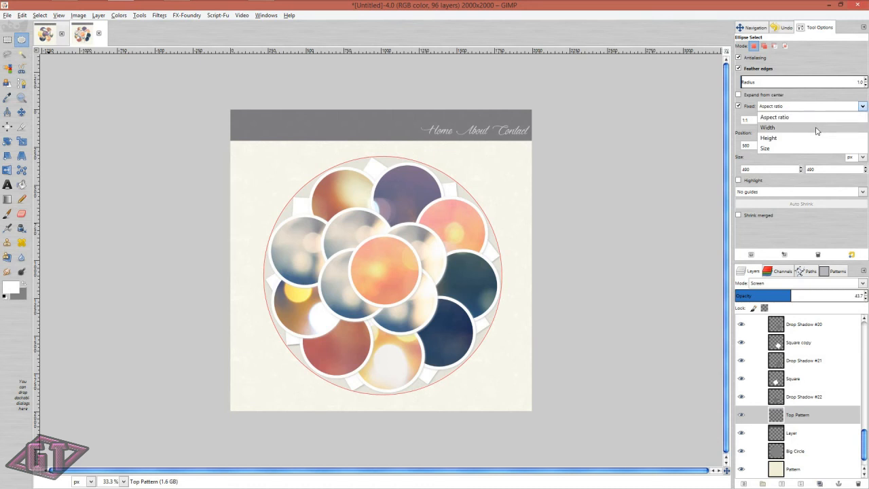
{"action": "left_click", "coordinate": [839, 95]}
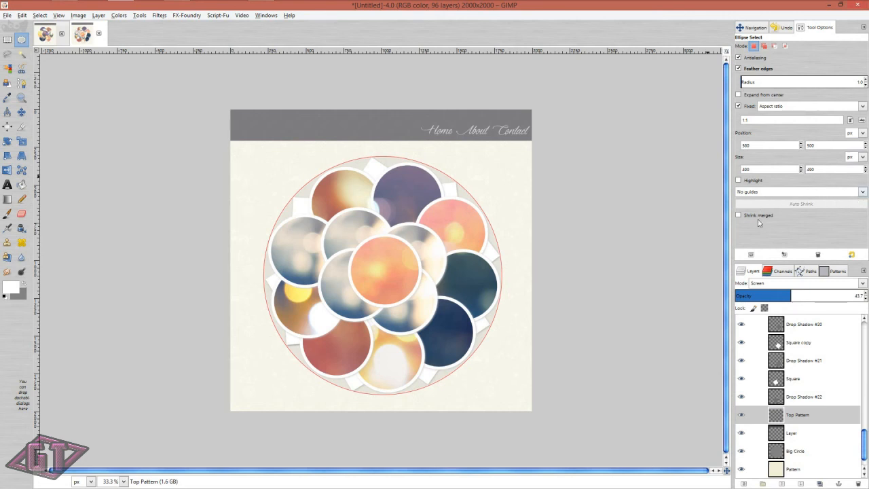
{"action": "left_click", "coordinate": [835, 192]}
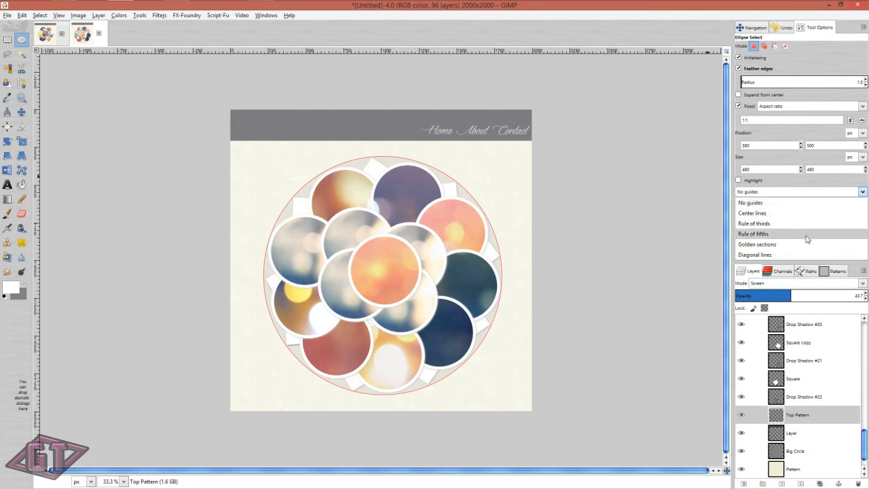
{"action": "left_click", "coordinate": [790, 202]}
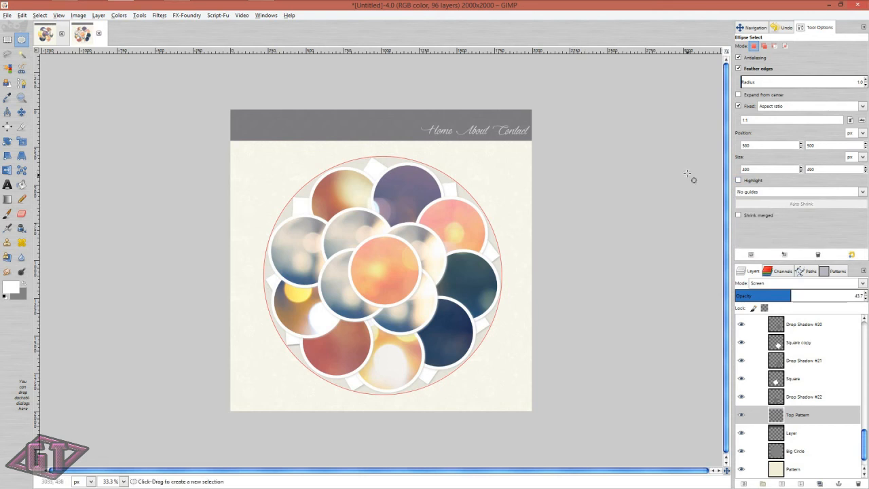
Step: Set Rectangle Select to feather edges with a radius of 1.0 and round corners with a radius of about 64.3
{"action": "key", "text": "r"}
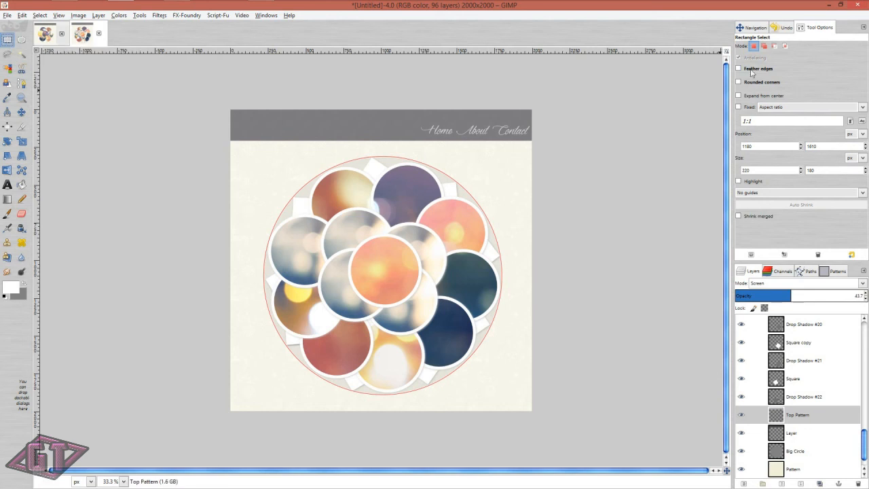
{"action": "left_click", "coordinate": [751, 70]}
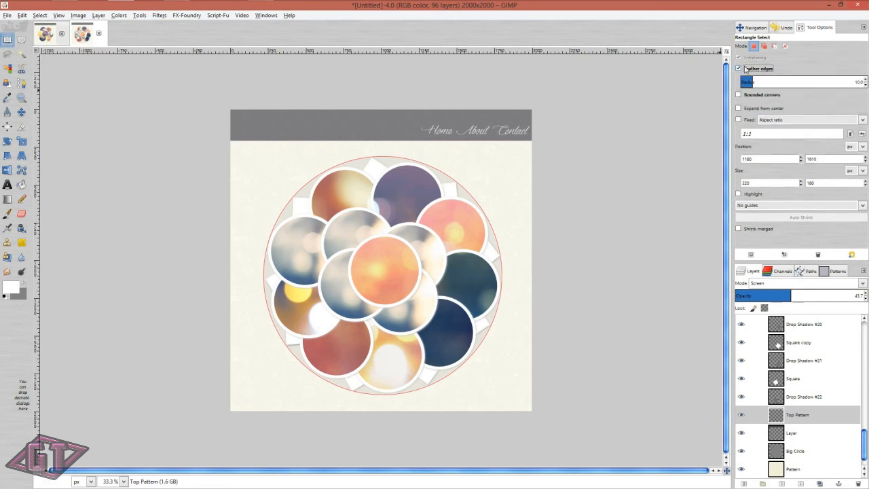
{"action": "left_click", "coordinate": [866, 84]}
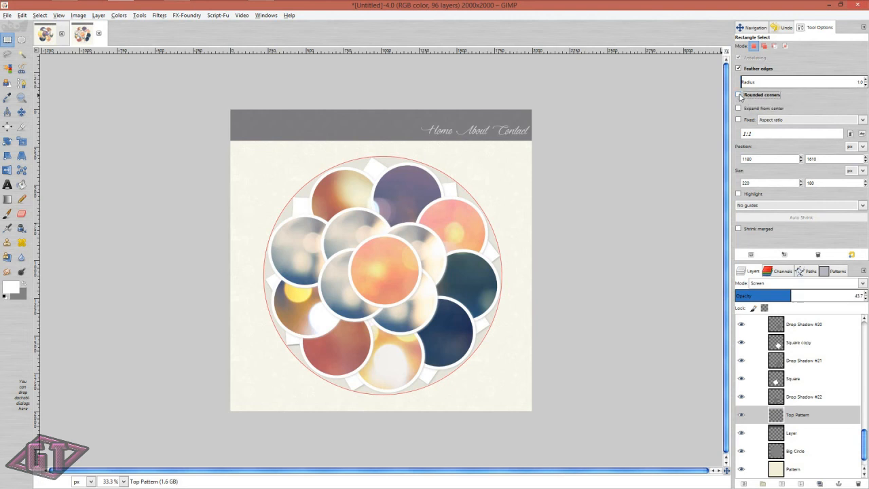
{"action": "left_click", "coordinate": [740, 95]}
{"action": "left_click_drag", "start_coordinate": [772, 109], "coordinate": [811, 107]}
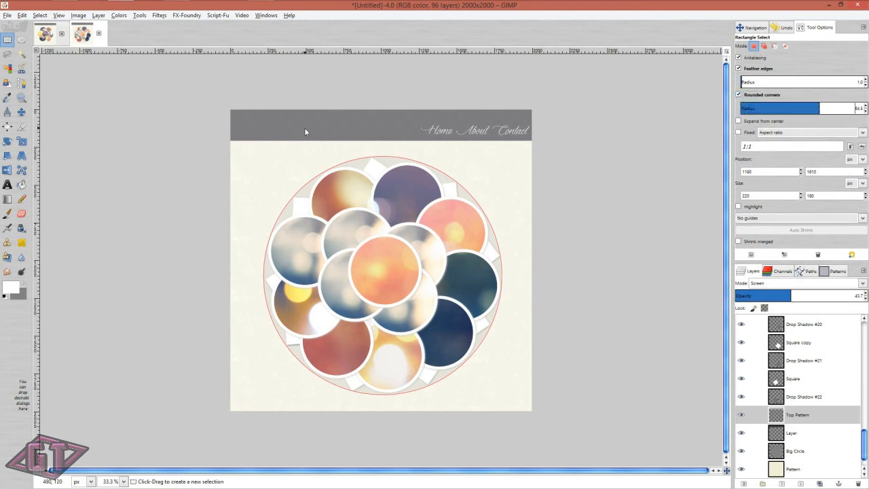
Step: Draw a trial selection about 1410 by 500 px over the header and upper photos, reduce its corner radius to about 14.3, and deselect
{"action": "left_click_drag", "start_coordinate": [278, 127], "coordinate": [492, 202]}
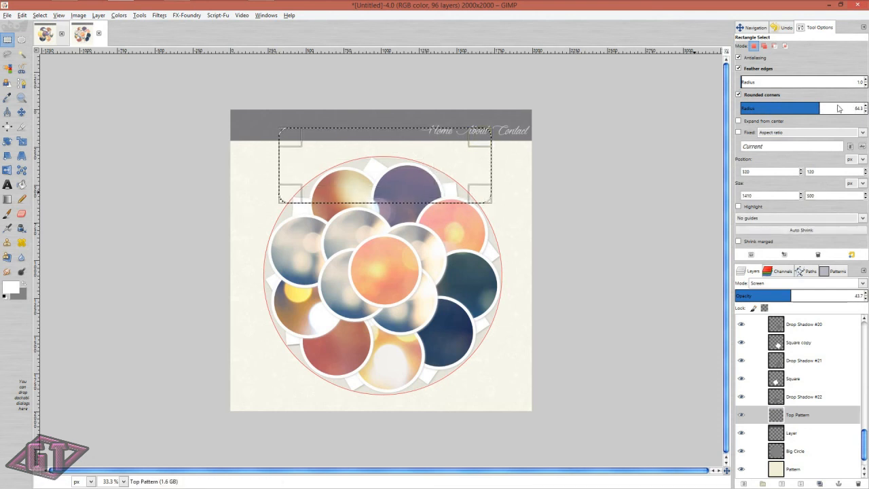
{"action": "left_click_drag", "start_coordinate": [826, 107], "coordinate": [856, 107]}
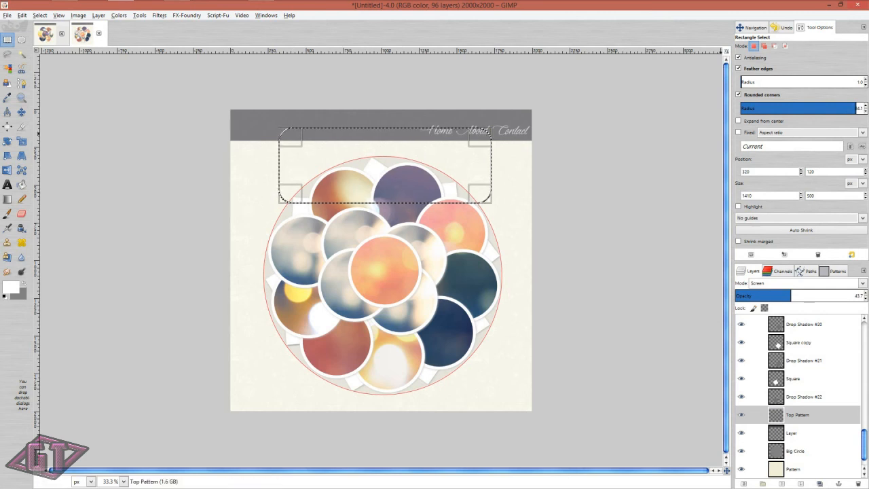
{"action": "left_click_drag", "start_coordinate": [856, 107], "coordinate": [756, 108]}
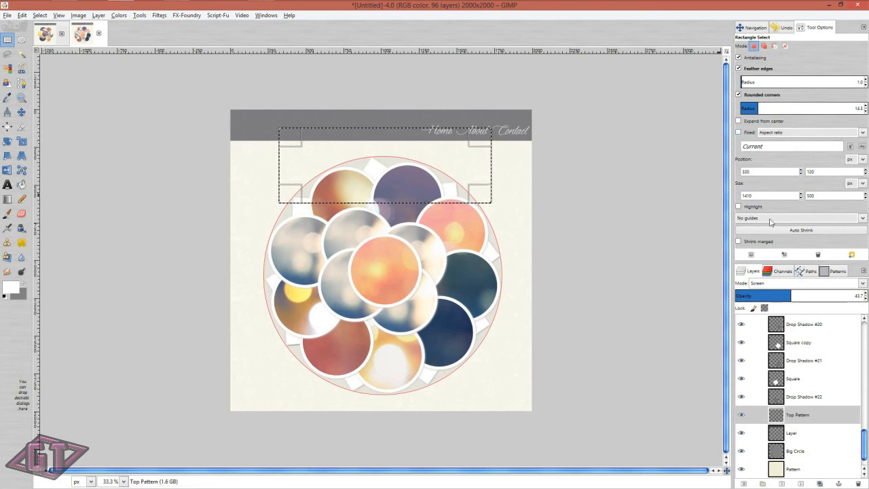
{"action": "left_click", "coordinate": [561, 249]}
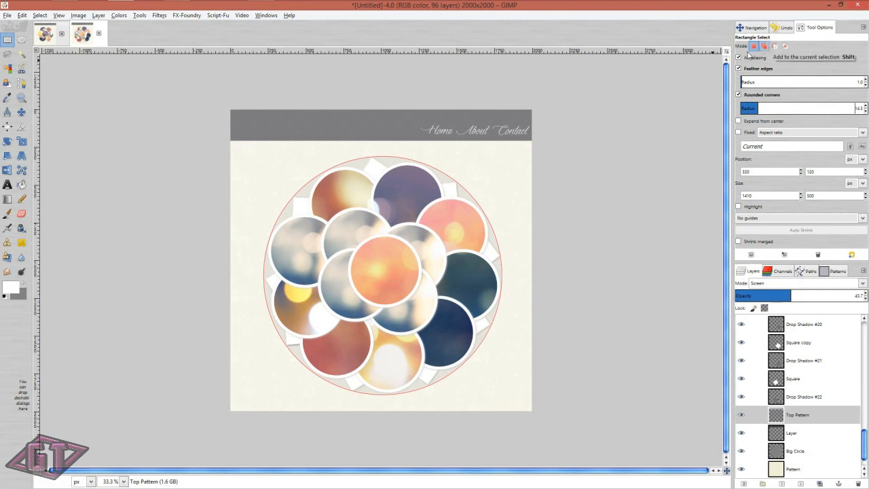
Step: Select a rectangle about 670 by 530 px at the big circle's upper right, and add an overlapping one about 370 by 500 px
{"action": "left_click_drag", "start_coordinate": [455, 162], "coordinate": [554, 240]}
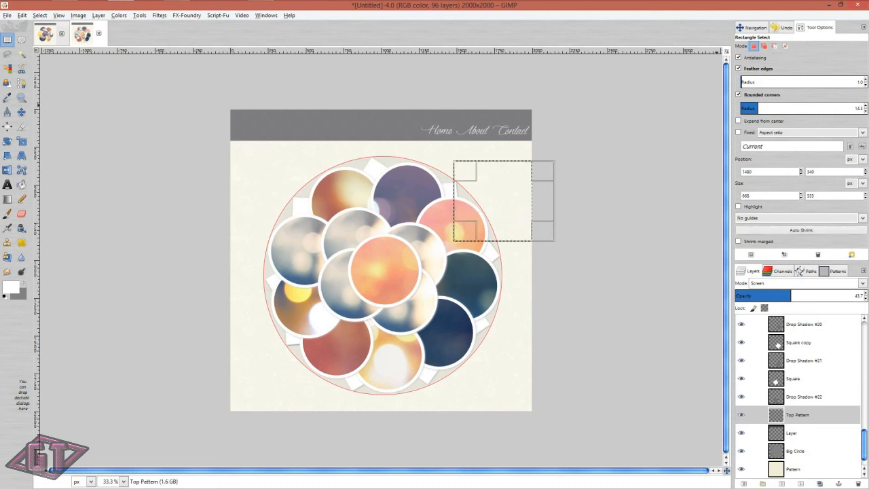
{"action": "left_click", "coordinate": [764, 47]}
{"action": "left_click_drag", "start_coordinate": [431, 190], "coordinate": [486, 266]}
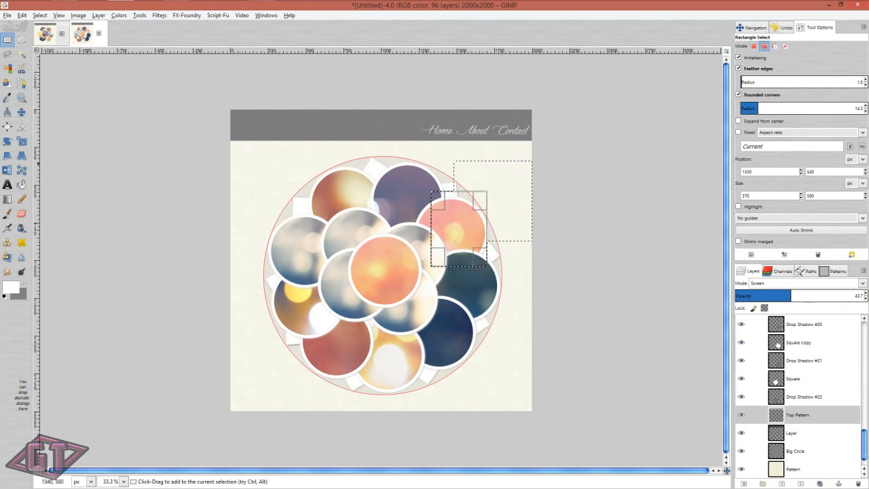
Step: Subtract a rectangle about 280 by 190 px from the selection's upper corner, and intersect the remainder with one about 340 by 550 px
{"action": "left_click", "coordinate": [775, 47]}
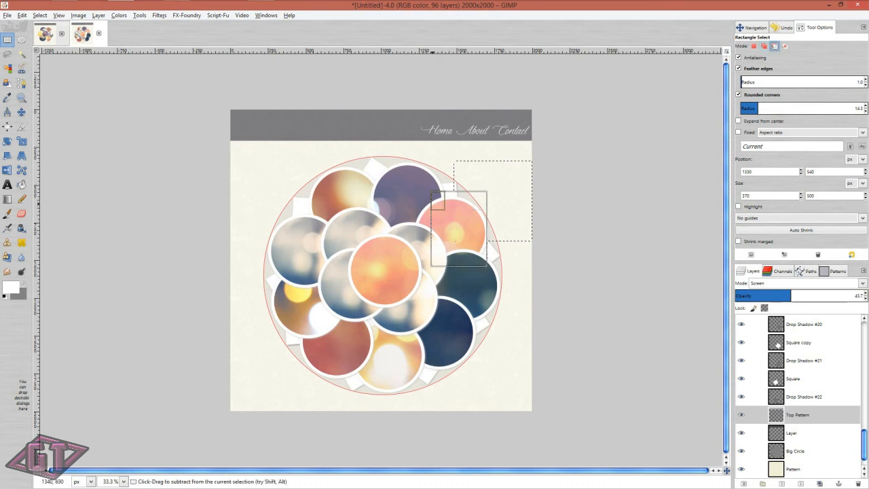
{"action": "left_click_drag", "start_coordinate": [445, 149], "coordinate": [481, 171]}
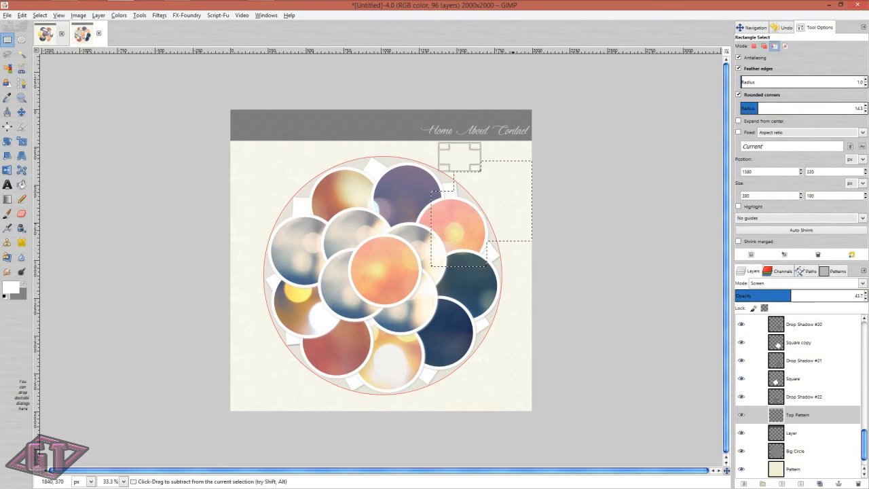
{"action": "left_click", "coordinate": [786, 46]}
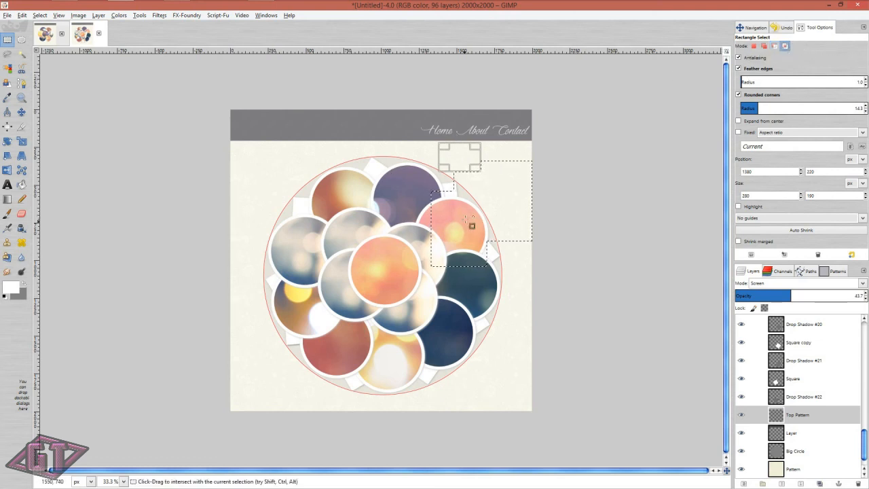
{"action": "left_click_drag", "start_coordinate": [467, 217], "coordinate": [519, 300]}
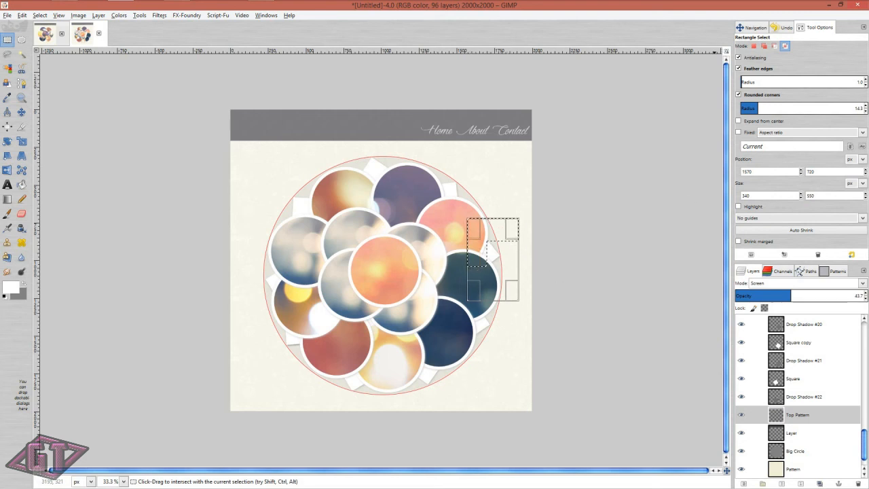
Step: Return Rectangle Select to replacing the current selection, and clear the selection with Ellipse Select
{"action": "left_click", "coordinate": [754, 45]}
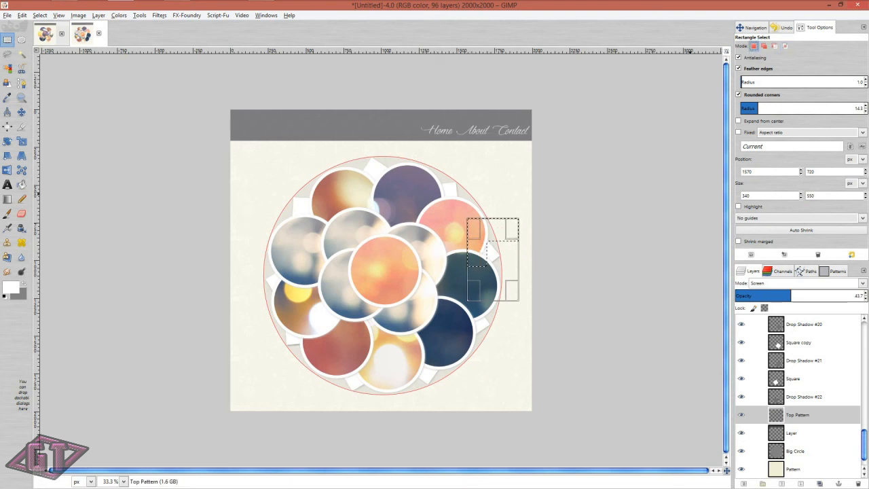
{"action": "key", "text": "e"}
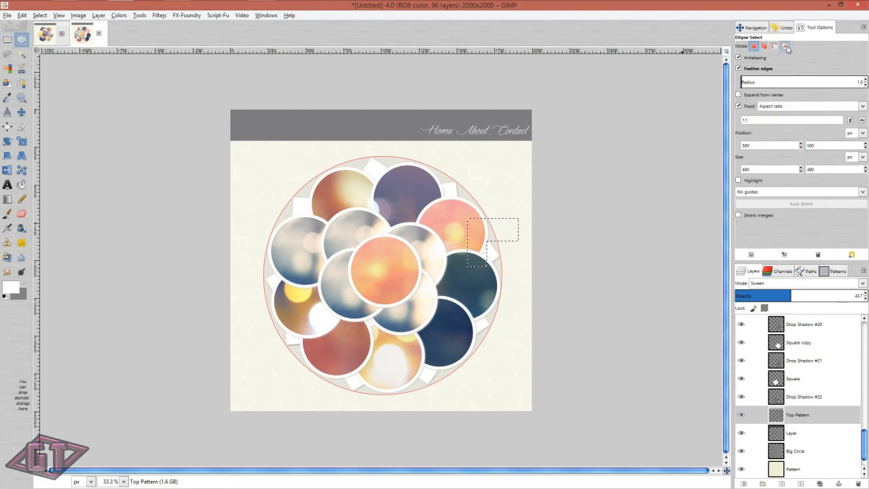
{"action": "left_click", "coordinate": [416, 339]}
Step: Crop the whole image to the header bar, 2000 by 210 px
{"action": "left_click", "coordinate": [21, 127]}
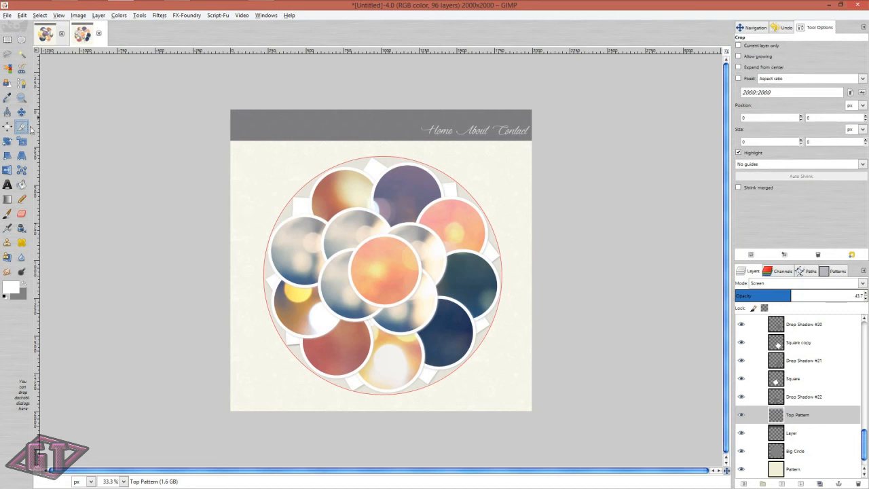
{"action": "left_click_drag", "start_coordinate": [229, 98], "coordinate": [536, 142]}
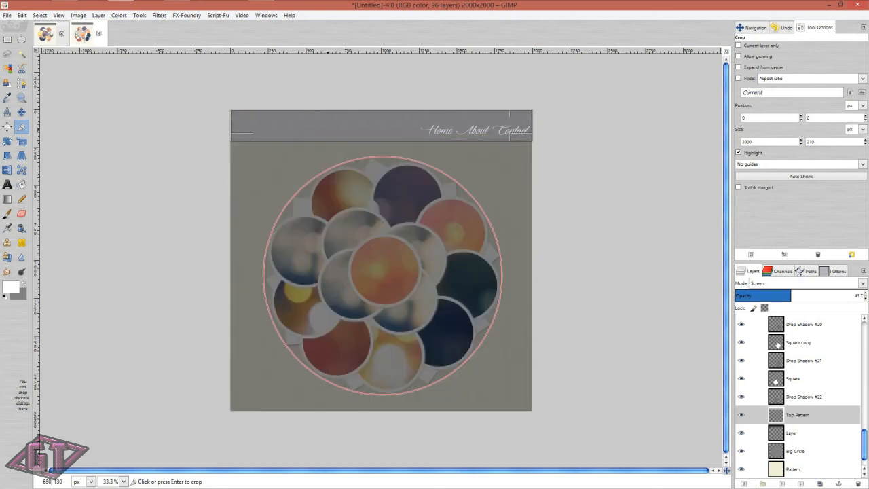
{"action": "left_click", "coordinate": [509, 119]}
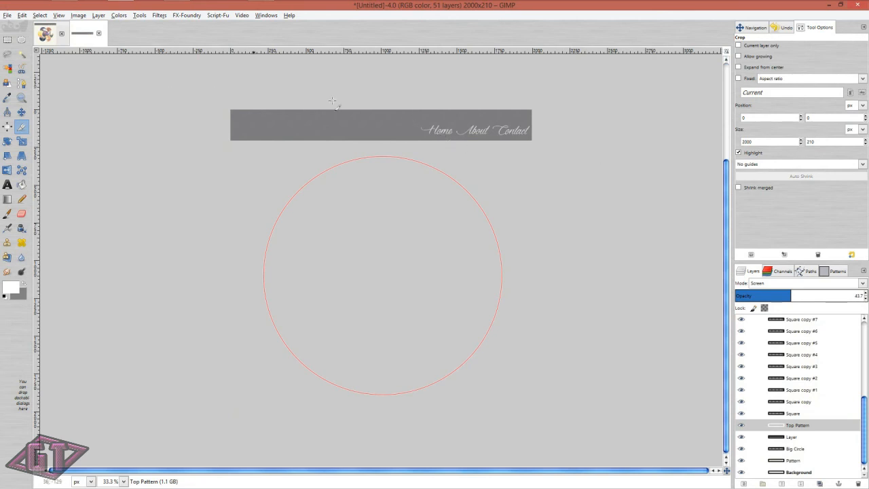
Step: Open the Save As dialog for the cropped header, cancel it, and undo the crop
{"action": "left_click", "coordinate": [7, 15]}
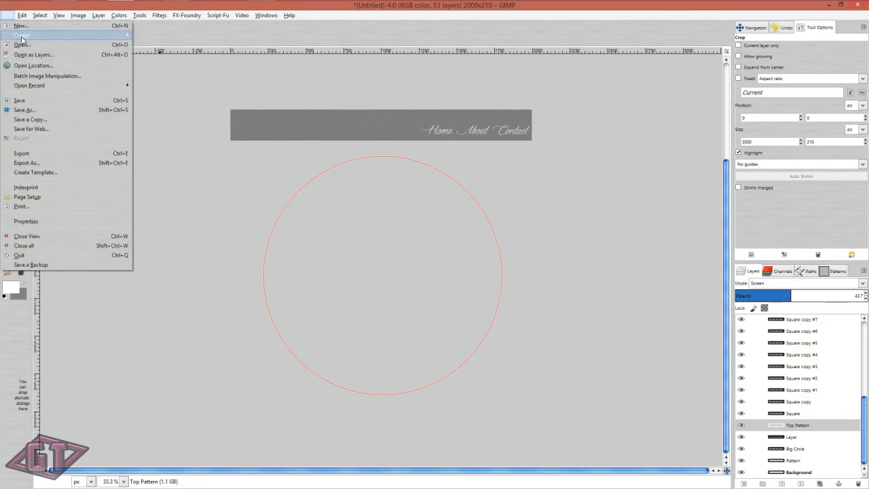
{"action": "left_click", "coordinate": [66, 112]}
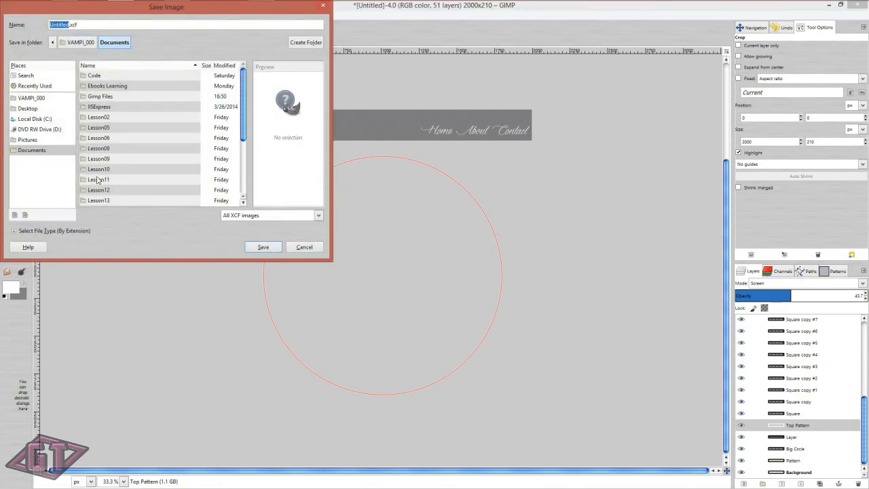
{"action": "left_click", "coordinate": [309, 247]}
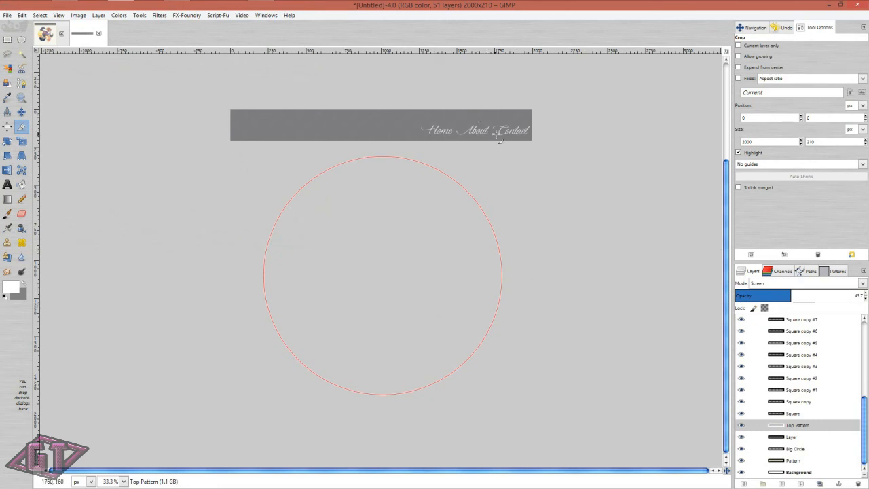
{"action": "key", "text": "ctrl+z"}
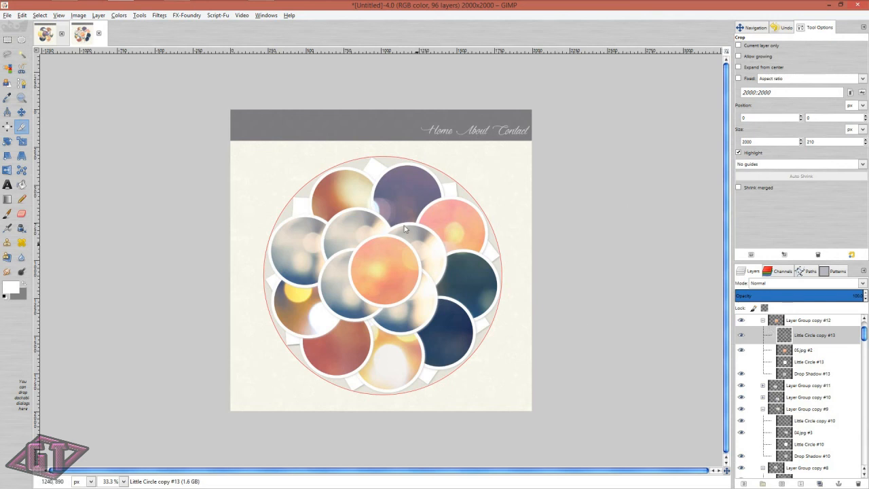
Step: Toggle the visibility of Layer Group copy #12 off and on, and collapse groups copy #12 and copy #9 through #5
{"action": "left_click", "coordinate": [741, 320]}
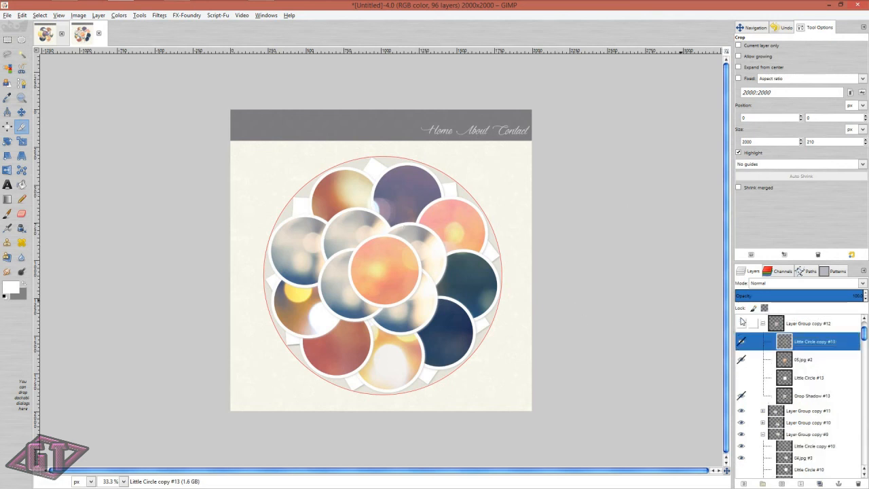
{"action": "left_click", "coordinate": [741, 323]}
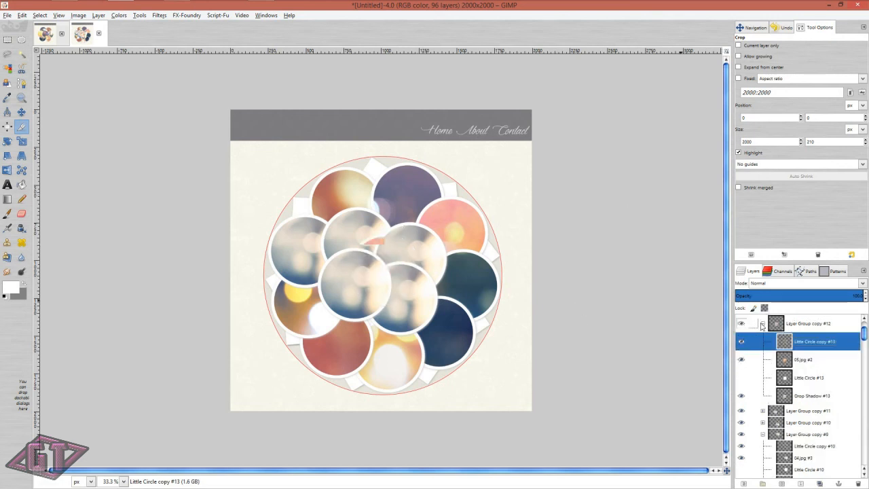
{"action": "left_click", "coordinate": [762, 323]}
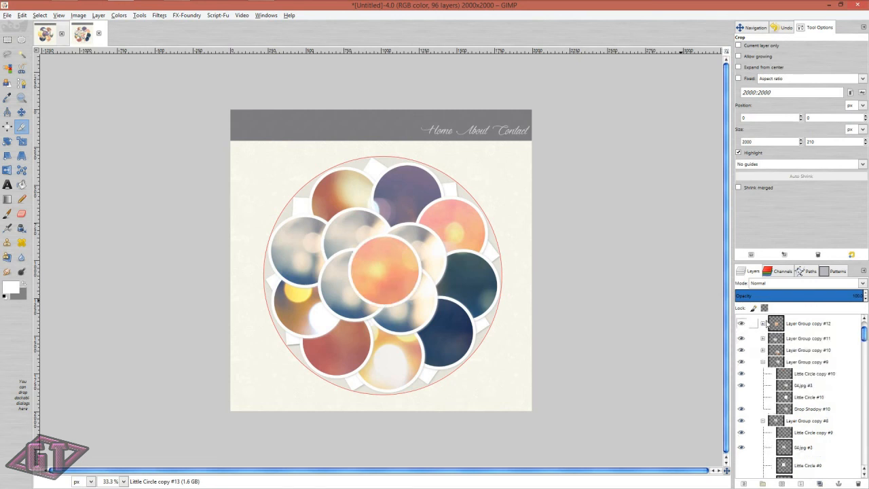
{"action": "left_click", "coordinate": [762, 361]}
{"action": "left_click", "coordinate": [762, 374]}
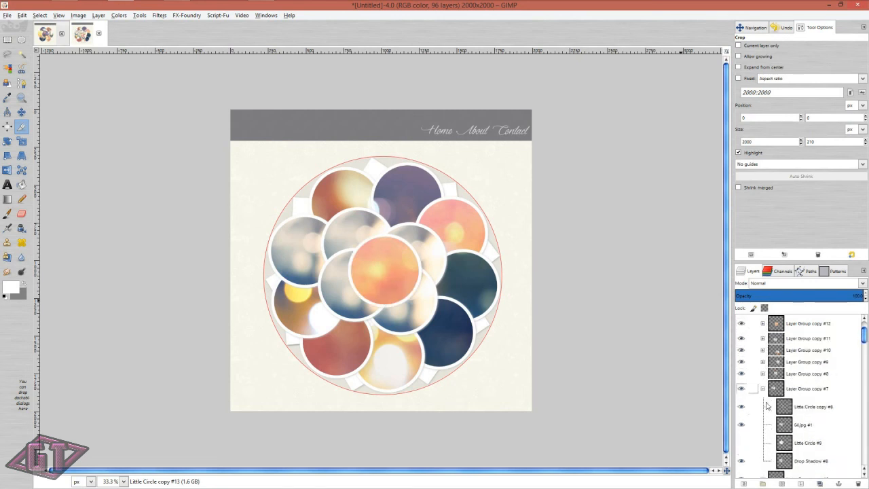
{"action": "left_click", "coordinate": [762, 389]}
{"action": "left_click", "coordinate": [762, 407]}
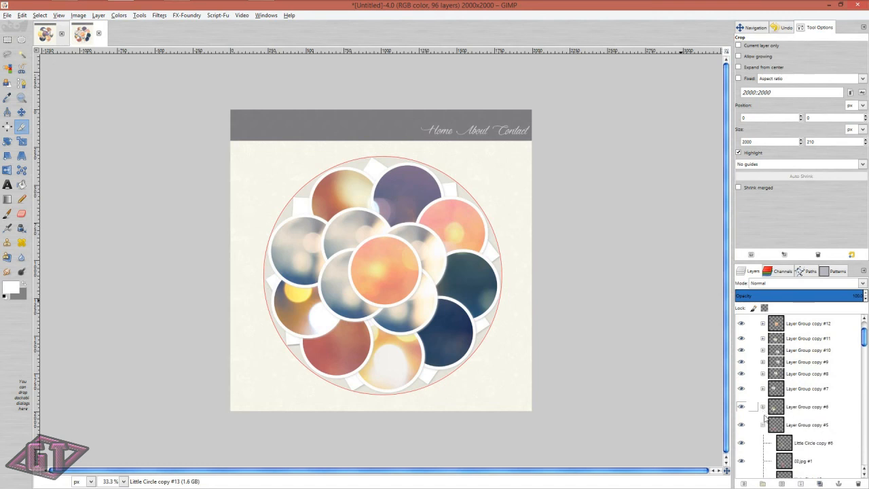
{"action": "left_click", "coordinate": [762, 425]}
Step: Show only the central orange circle's layer group, Layer Group copy #12, and crop the image around it to 520 by 580 px
{"action": "scroll", "coordinate": [864, 356], "scroll_direction": "down", "scroll_amount": 5}
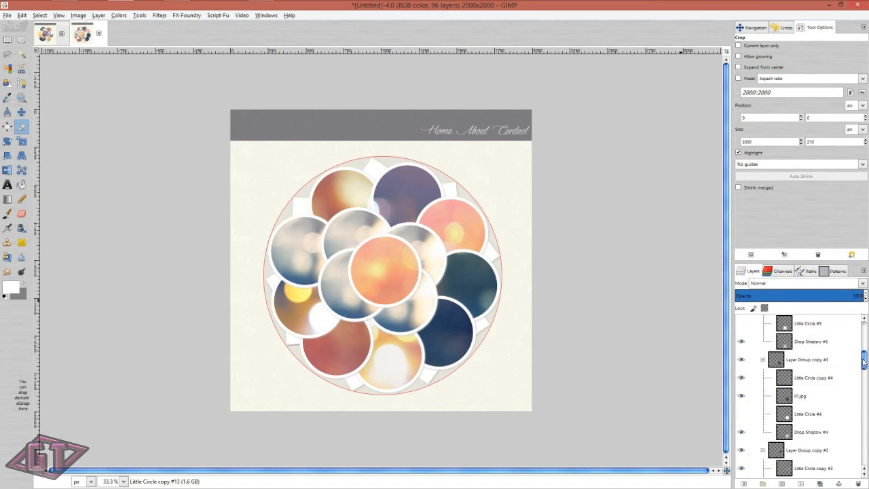
{"action": "scroll", "coordinate": [743, 343], "scroll_direction": "up", "scroll_amount": 5}
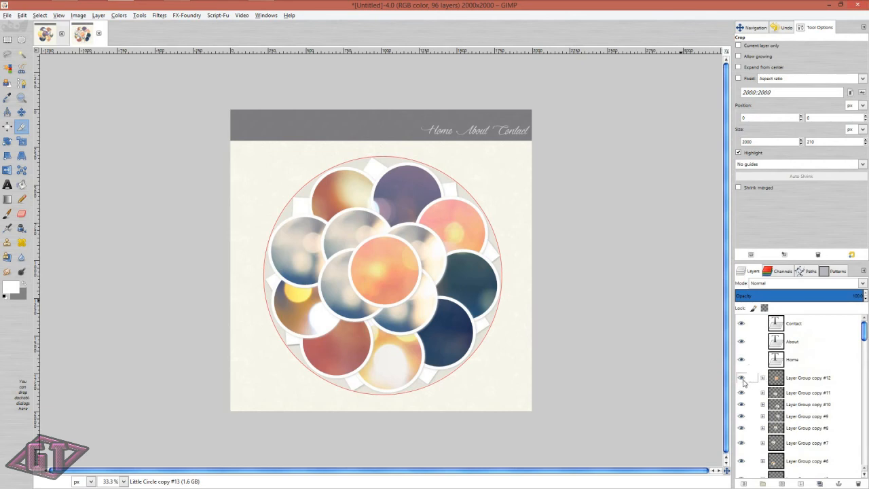
{"action": "left_click", "coordinate": [741, 378], "text": "shift"}
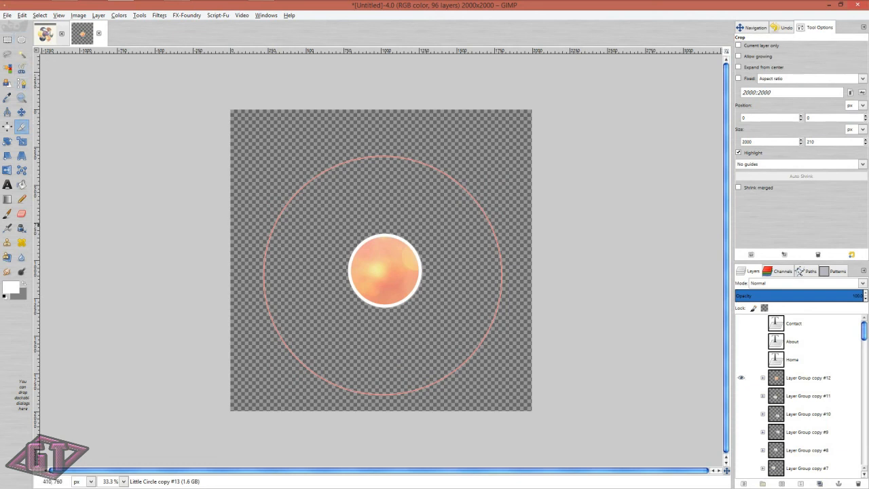
{"action": "left_click_drag", "start_coordinate": [340, 227], "coordinate": [426, 321]}
{"action": "left_click_drag", "start_coordinate": [344, 278], "coordinate": [350, 278]}
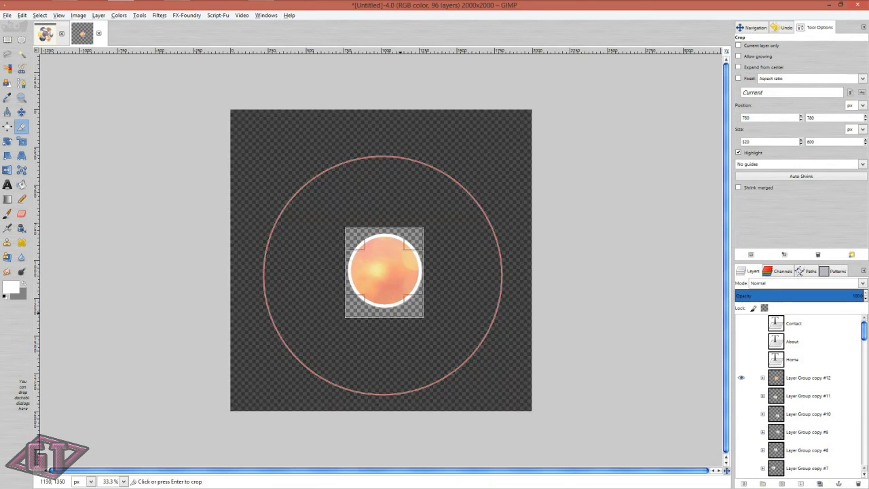
{"action": "left_click_drag", "start_coordinate": [391, 314], "coordinate": [388, 310]}
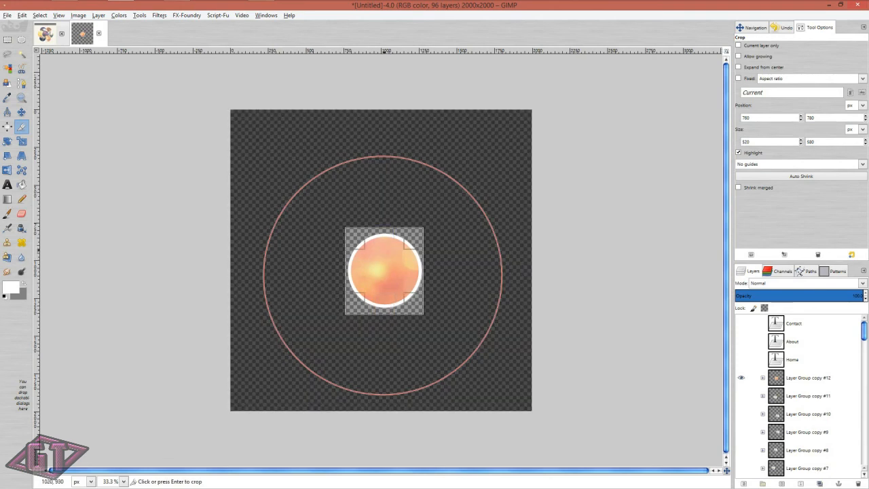
{"action": "left_click", "coordinate": [383, 249]}
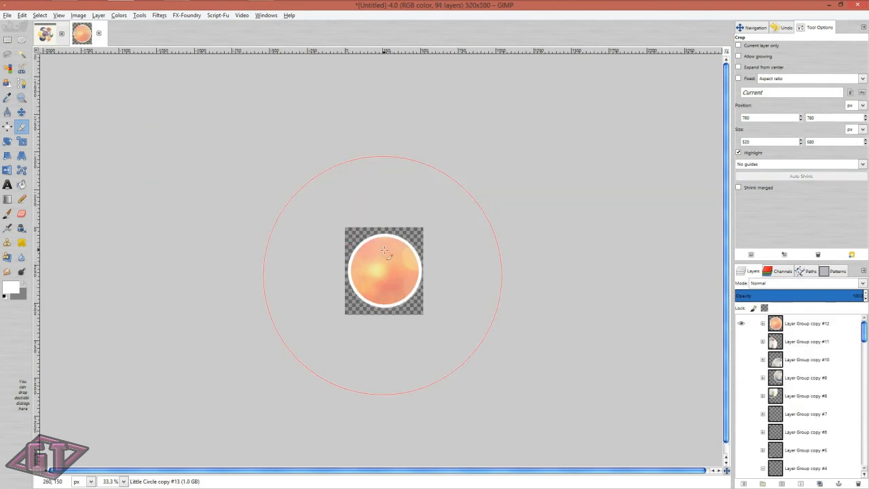
Step: Open the Save As dialog for the cropped circle, cancel it, and restore the full uncropped layout with all layers shown
{"action": "left_click", "coordinate": [8, 16]}
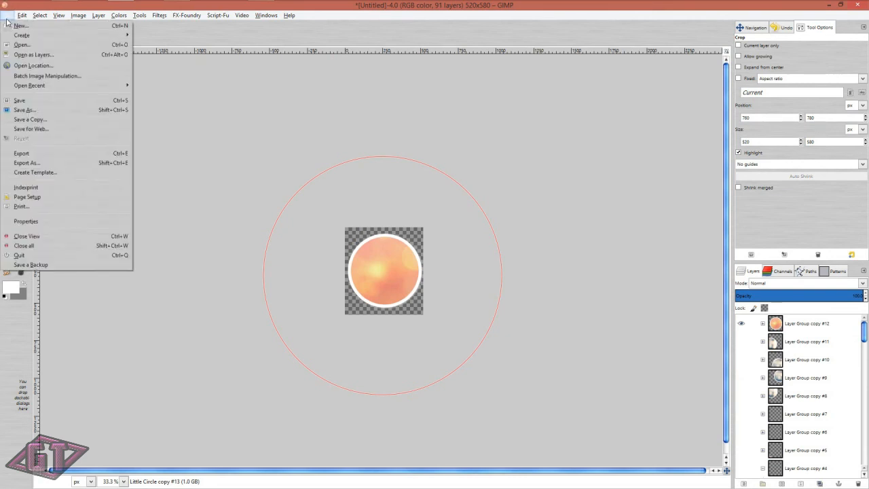
{"action": "left_click", "coordinate": [53, 110]}
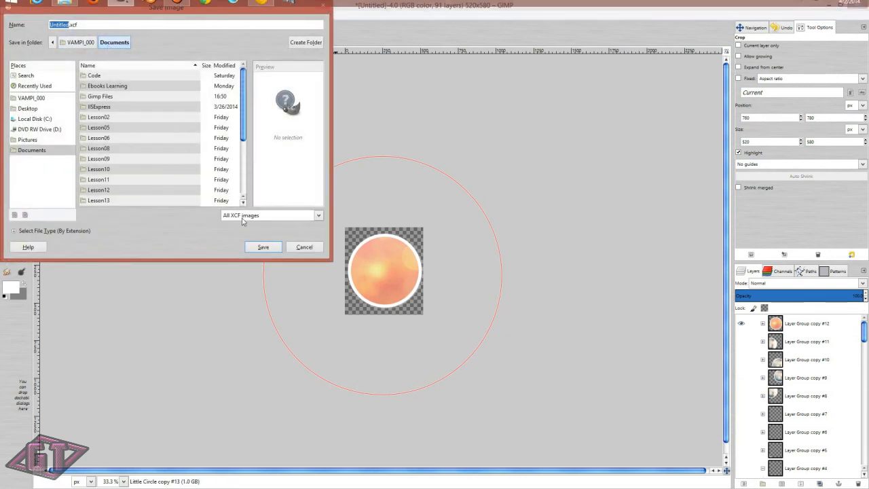
{"action": "left_click", "coordinate": [303, 247]}
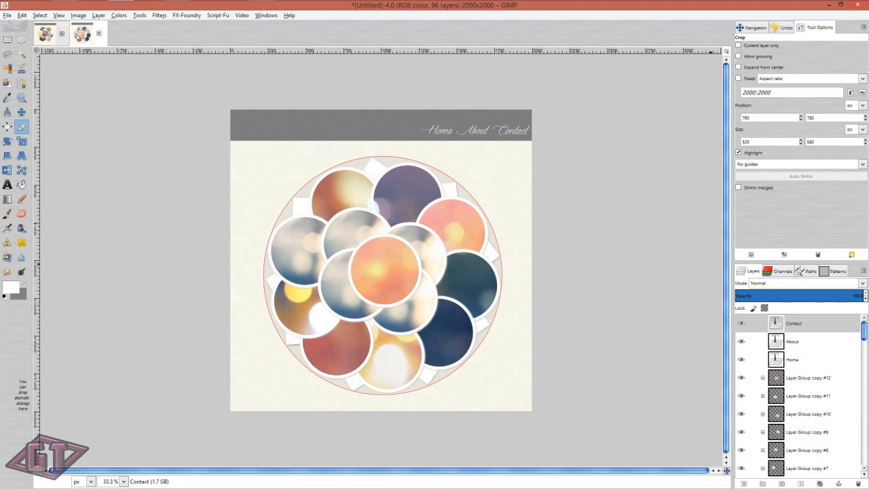
Step: Locate the Square copy layers and their drop shadows in the layer stack
{"action": "left_click_drag", "start_coordinate": [864, 338], "coordinate": [865, 416]}
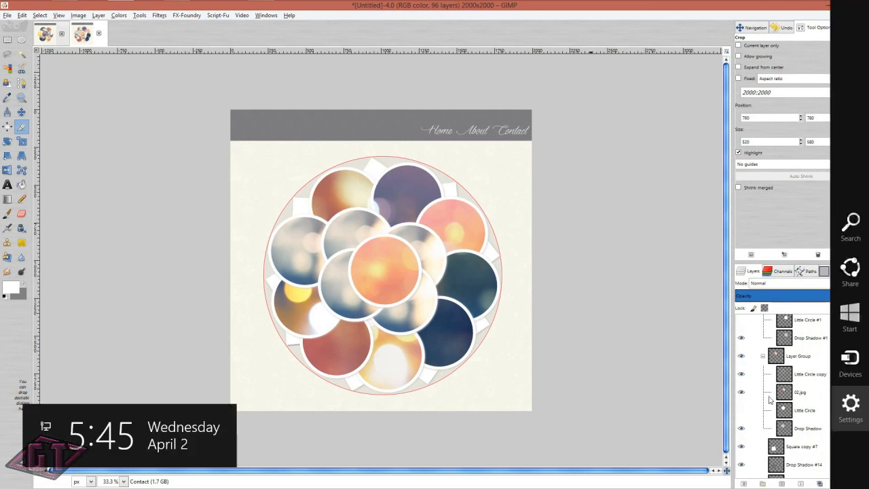
{"action": "left_click_drag", "start_coordinate": [864, 406], "coordinate": [864, 431]}
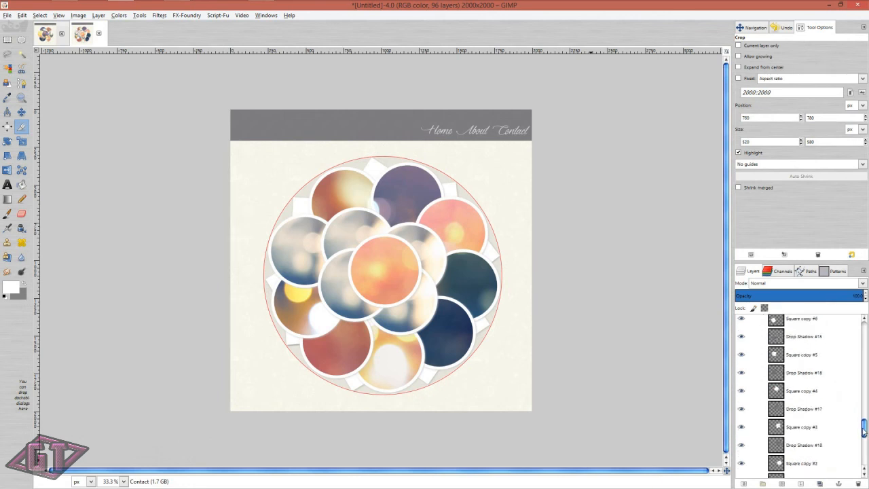